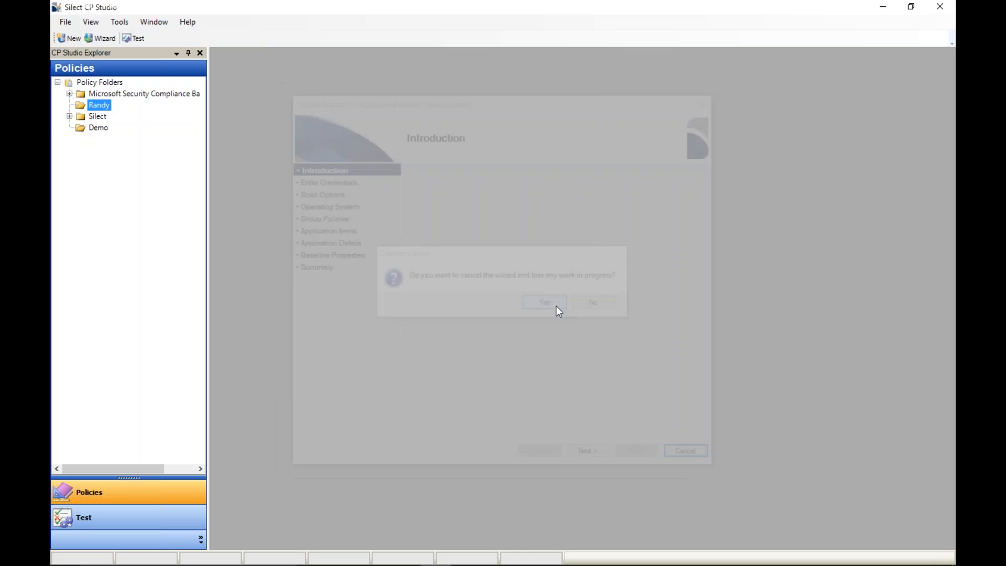
# Create a policy folder under Policy Folders, named as the place for a colleague's baselines
pyautogui.rightClick(103, 89)
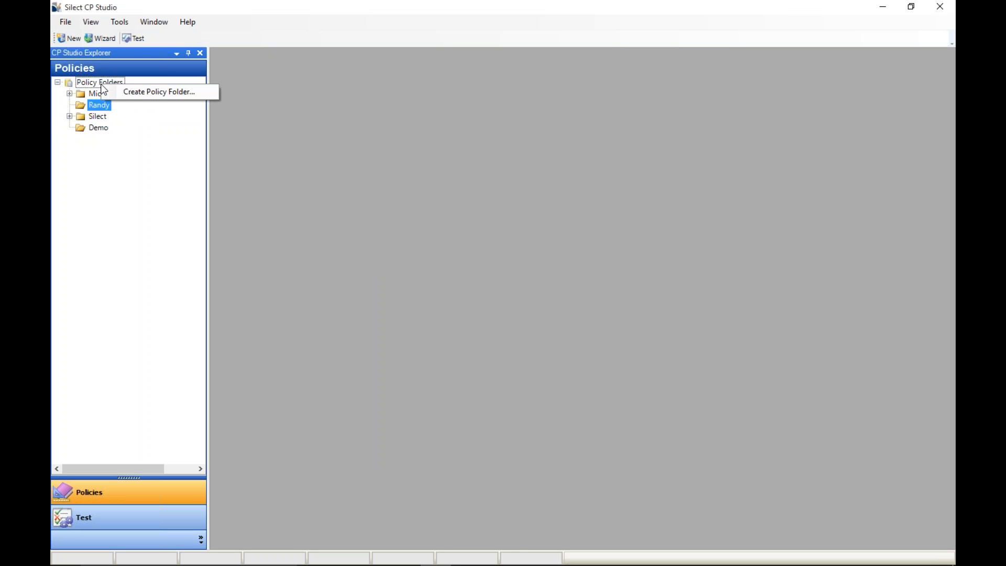
pyautogui.click(161, 96)
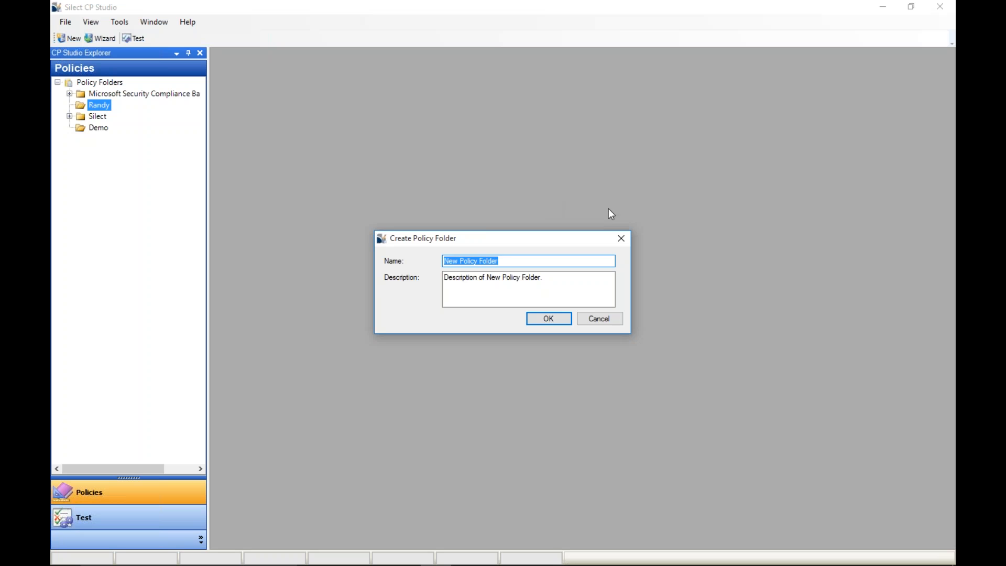
pyautogui.write('Dan Can put his Baselines here')
pyautogui.press('Return')
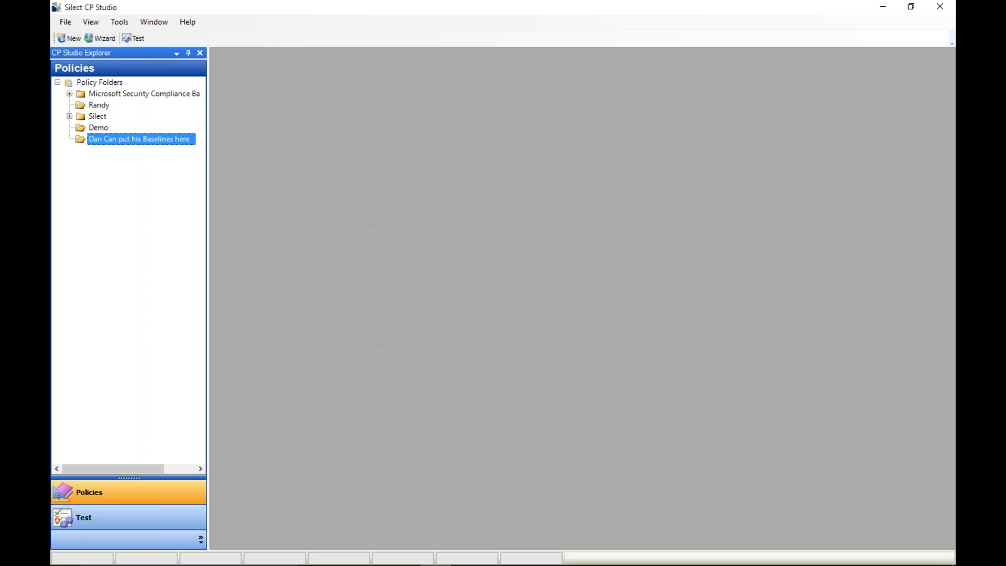
# Start the baseline creation wizard with the existing personal folder directly above Silect as the save location
pyautogui.click(95, 105)
pyautogui.click(102, 37)
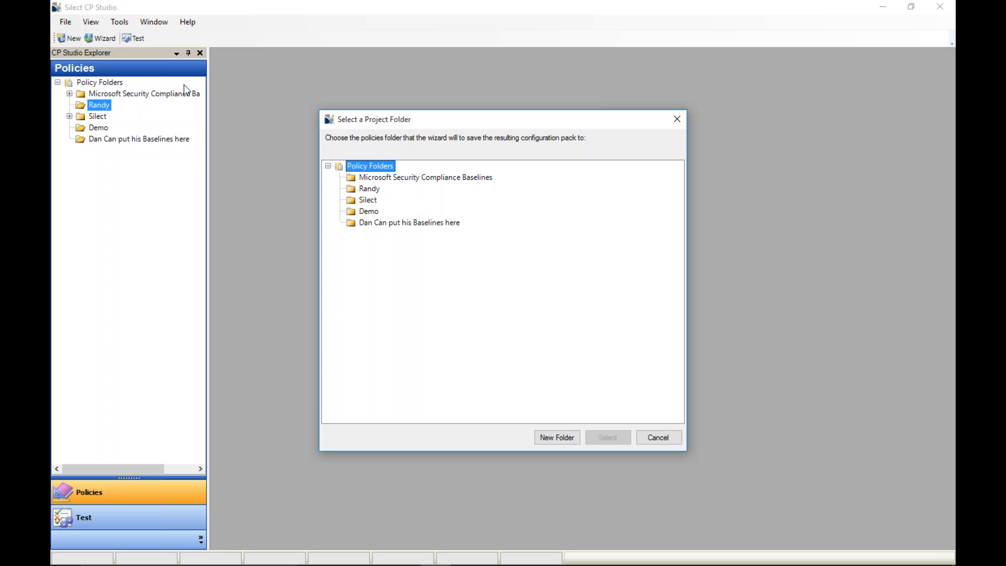
pyautogui.click(373, 190)
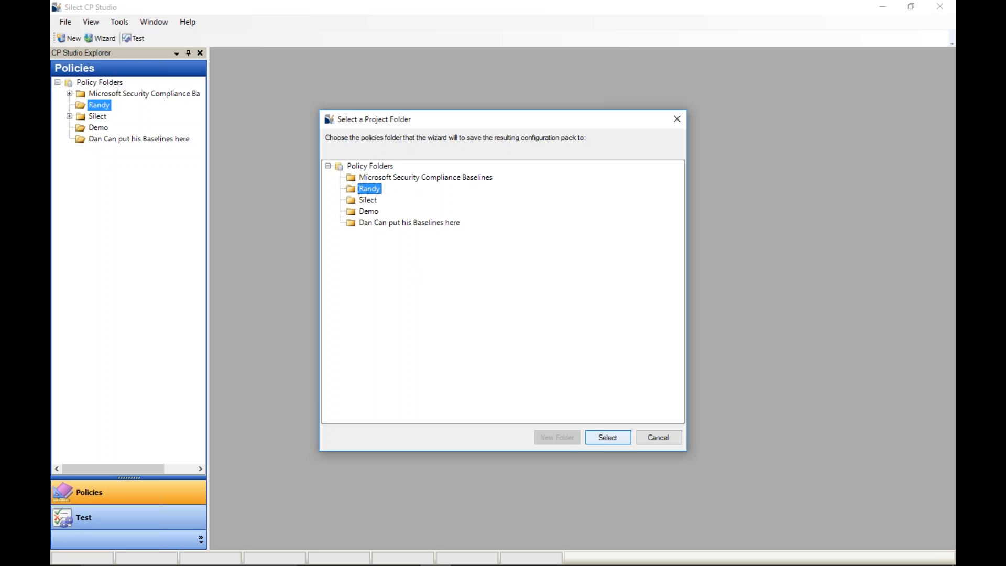
pyautogui.click(615, 438)
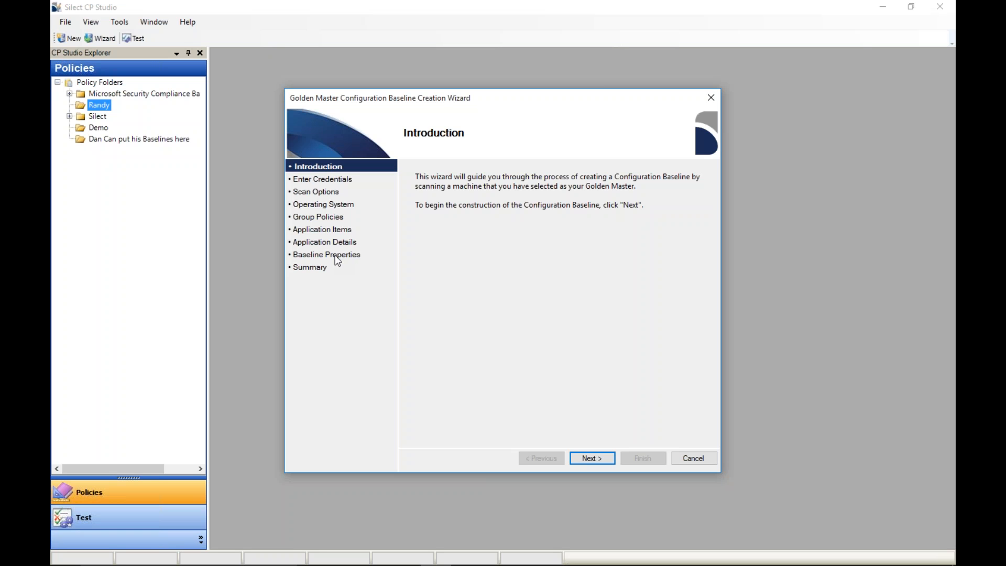
# Choose the local machine as the golden master and continue to the scan options
pyautogui.click(593, 459)
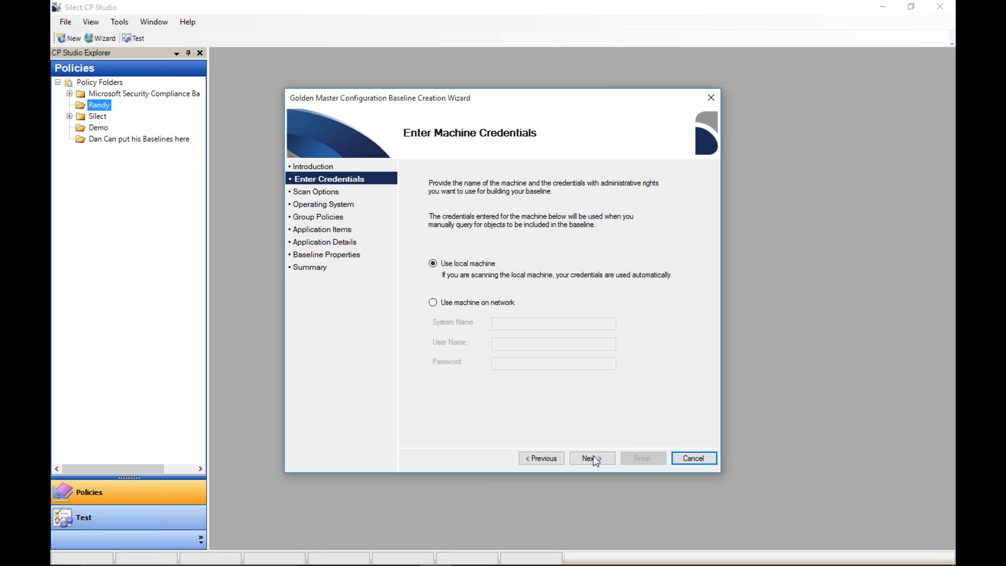
pyautogui.click(435, 303)
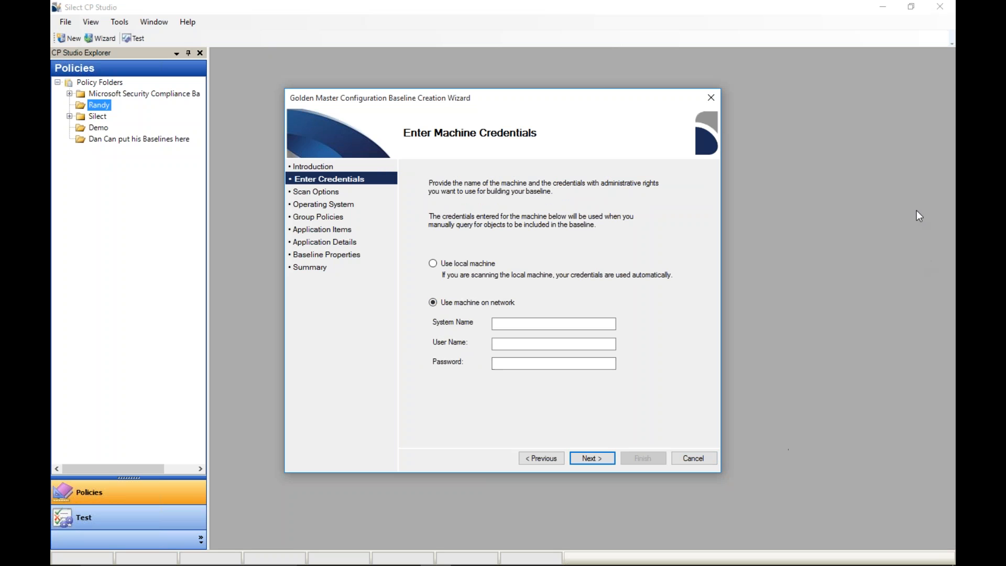
pyautogui.click(948, 27)
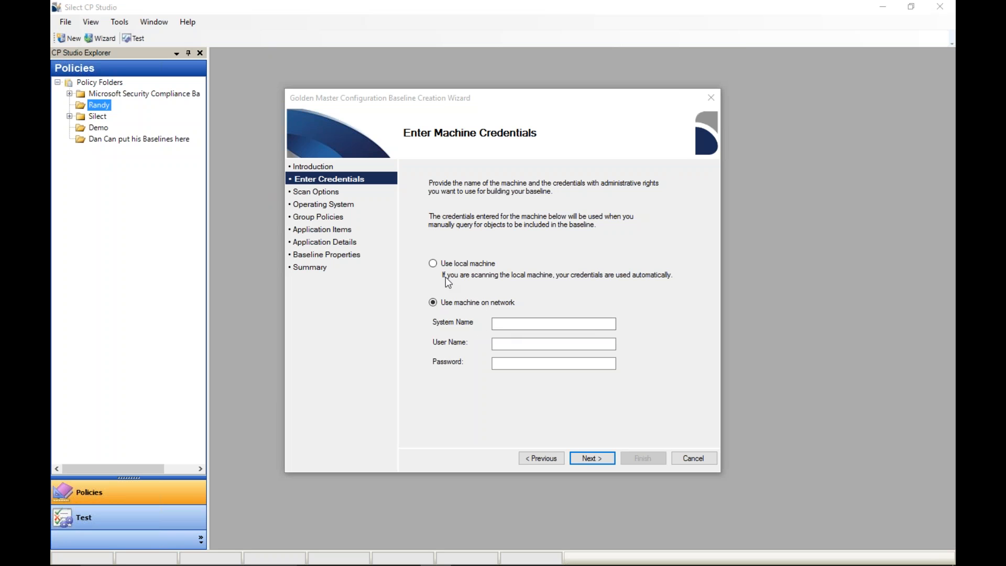
pyautogui.click(434, 264)
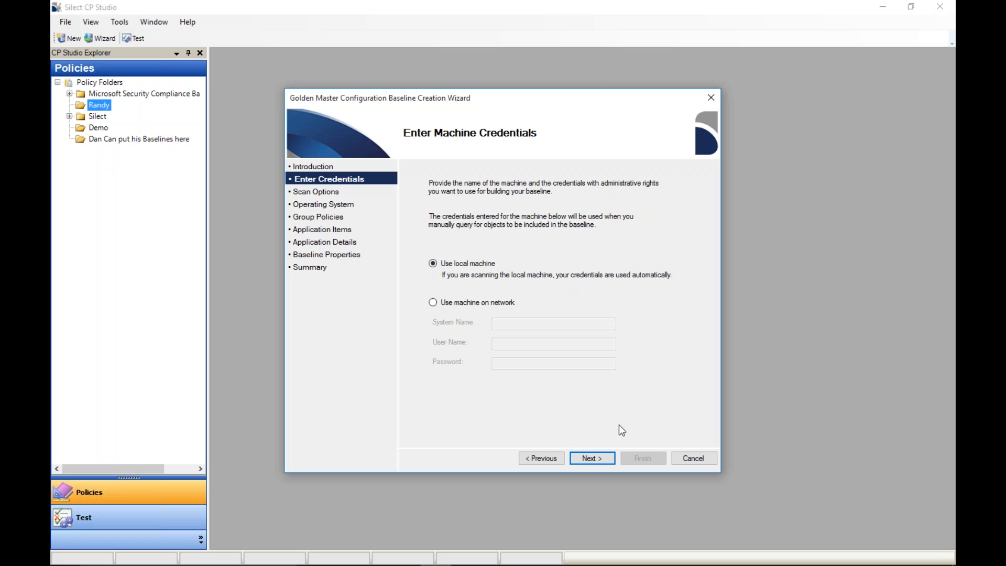
pyautogui.click(590, 457)
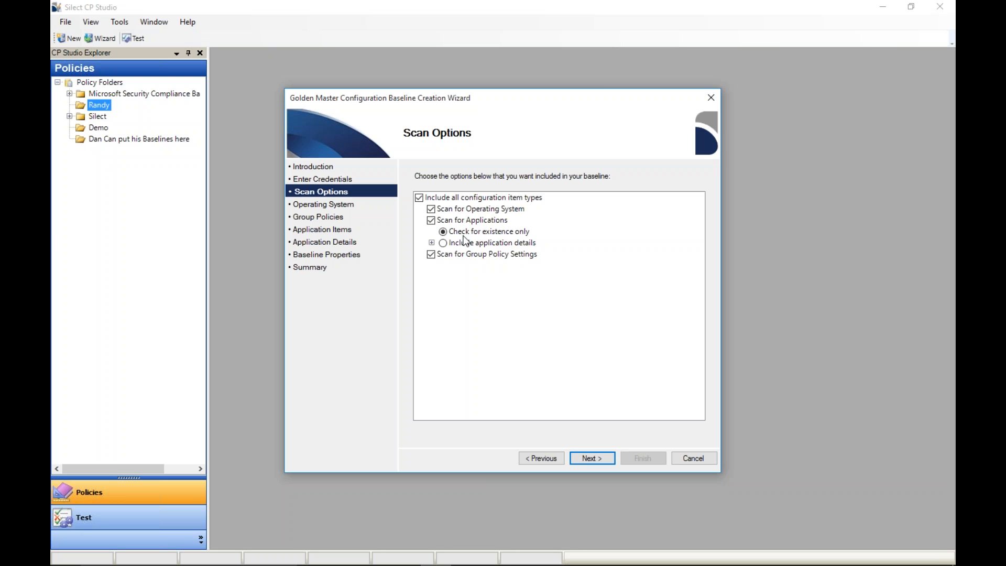
pyautogui.click(444, 245)
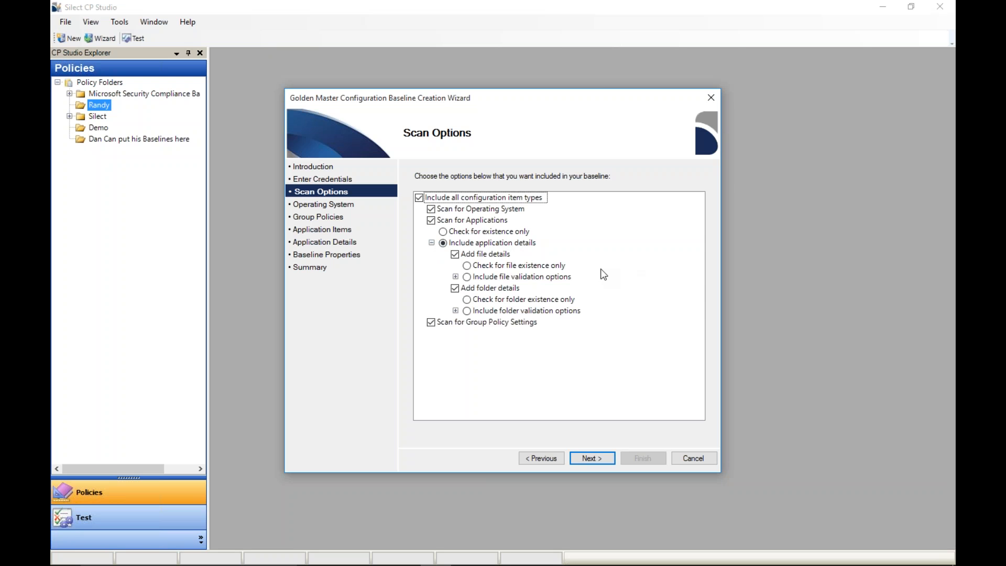
pyautogui.click(456, 277)
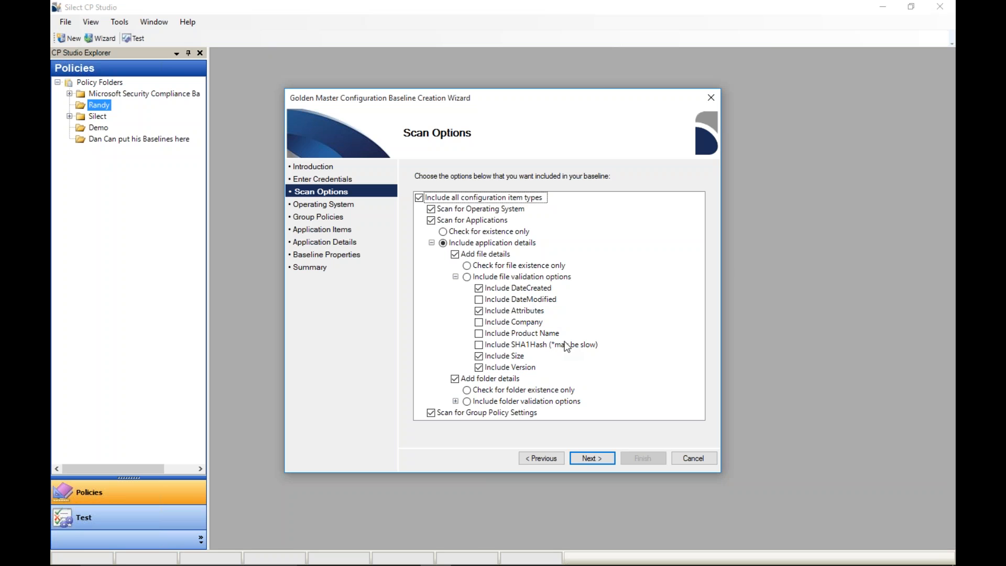
pyautogui.click(768, 47)
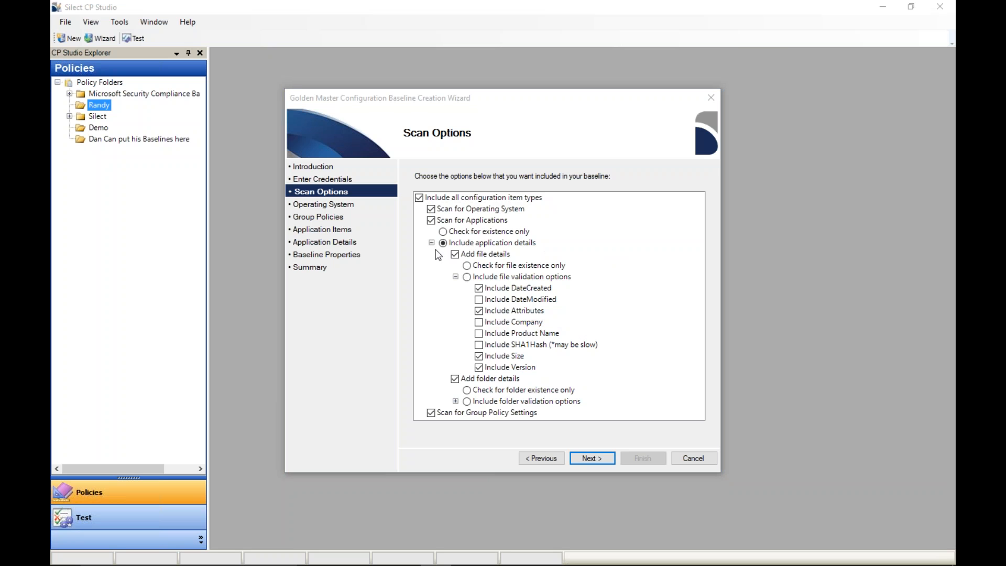
pyautogui.click(443, 232)
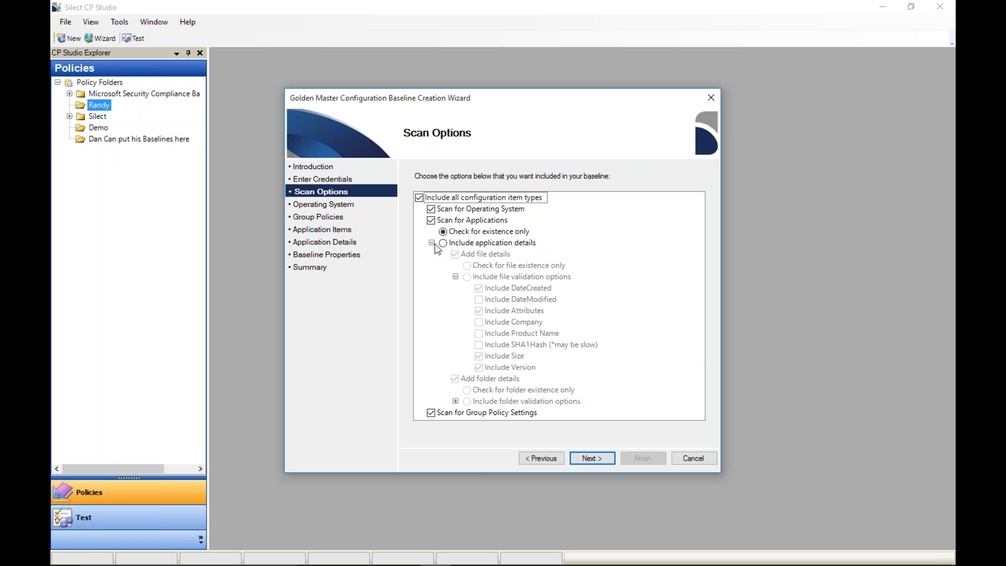
pyautogui.click(432, 243)
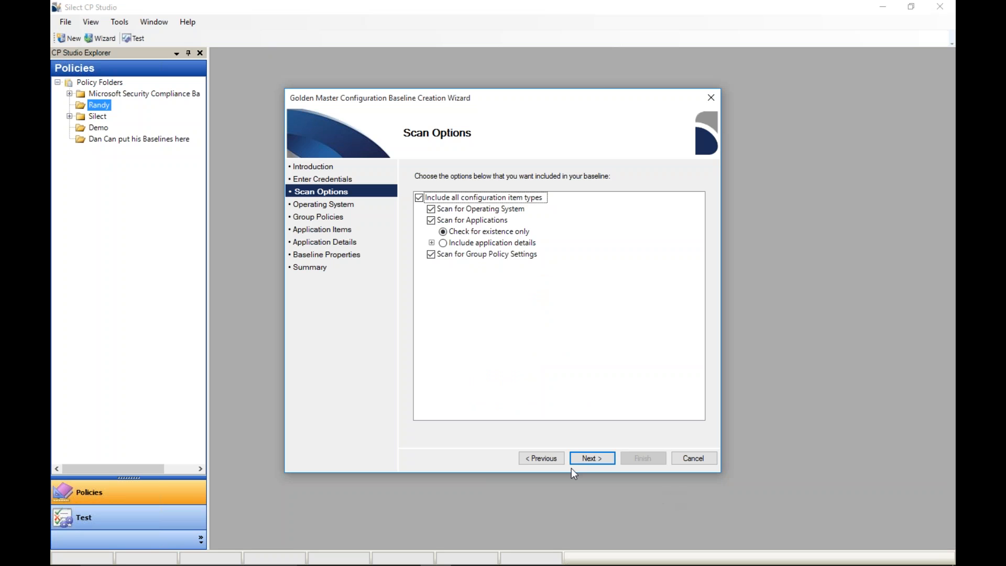
# Accept the scan options, keep the operating system in the baseline, and dismiss the TPM.admx file access problem
pyautogui.click(593, 459)
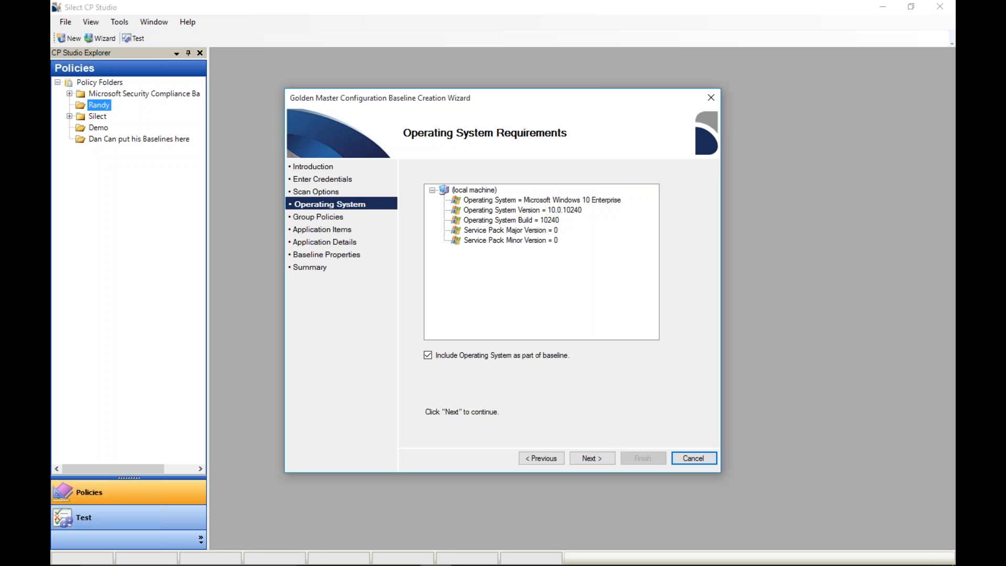
pyautogui.click(594, 459)
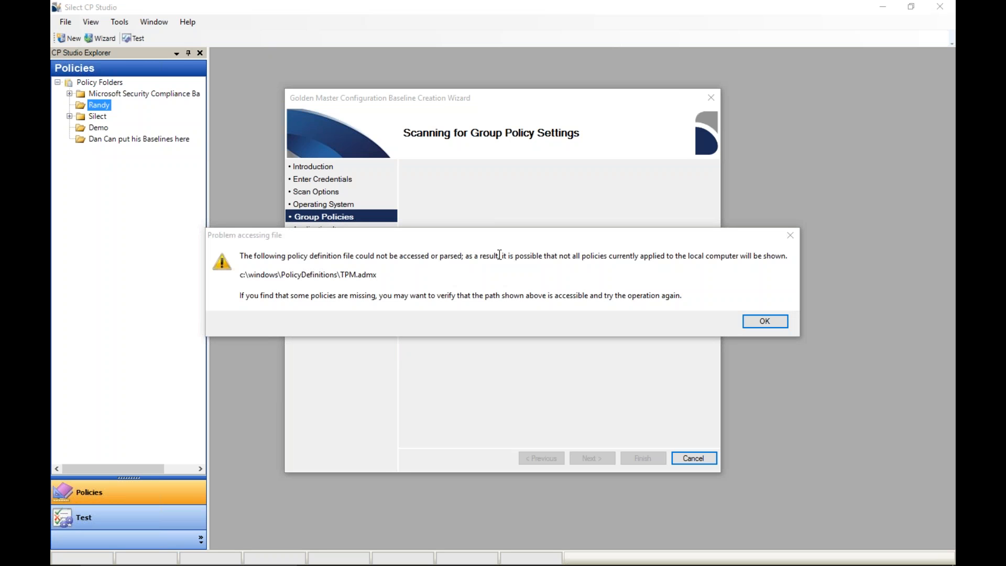
pyautogui.moveTo(379, 275); pyautogui.dragTo(356, 284)
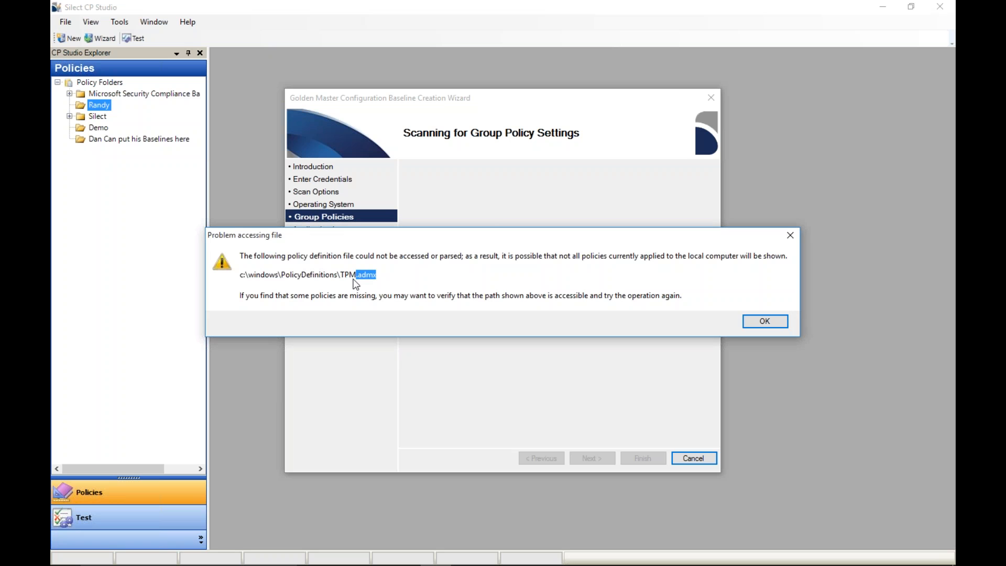
pyautogui.moveTo(495, 240); pyautogui.dragTo(425, 229)
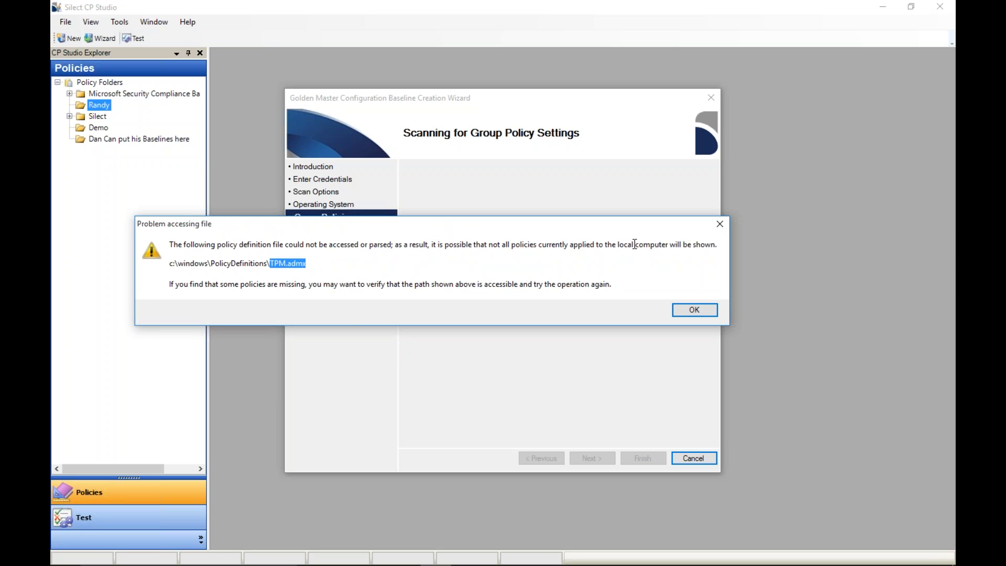
pyautogui.click(695, 310)
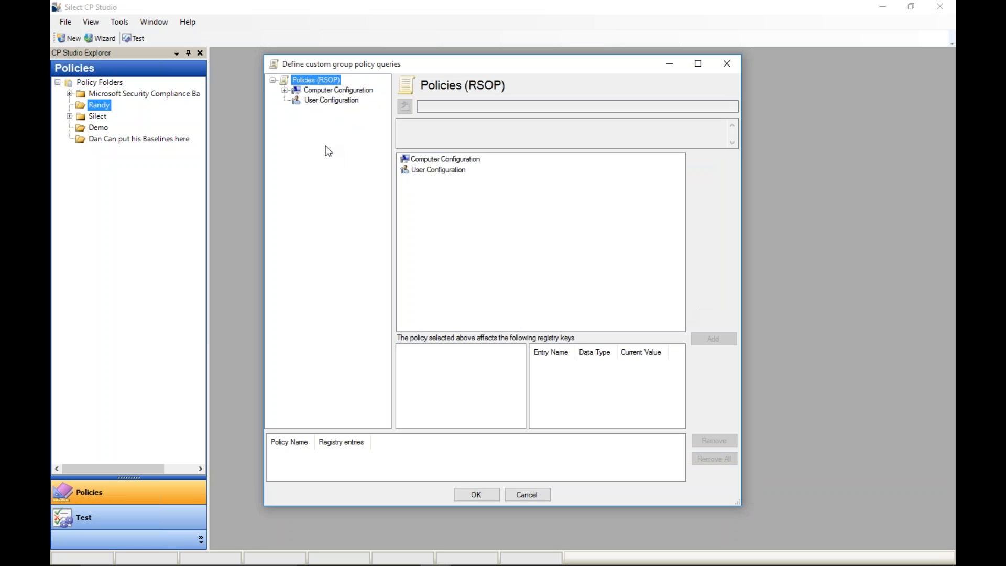
# Add the Configure Automatic Updates policy from Computer Configuration's Windows Update folder to the custom group policy queries and confirm
pyautogui.click(284, 91)
pyautogui.click(296, 100)
pyautogui.click(348, 113)
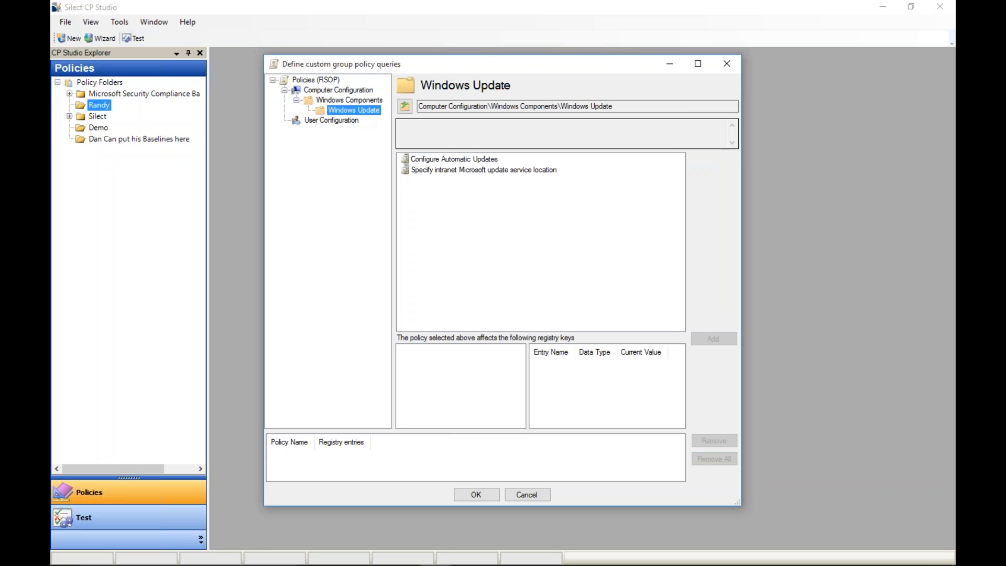
pyautogui.click(441, 163)
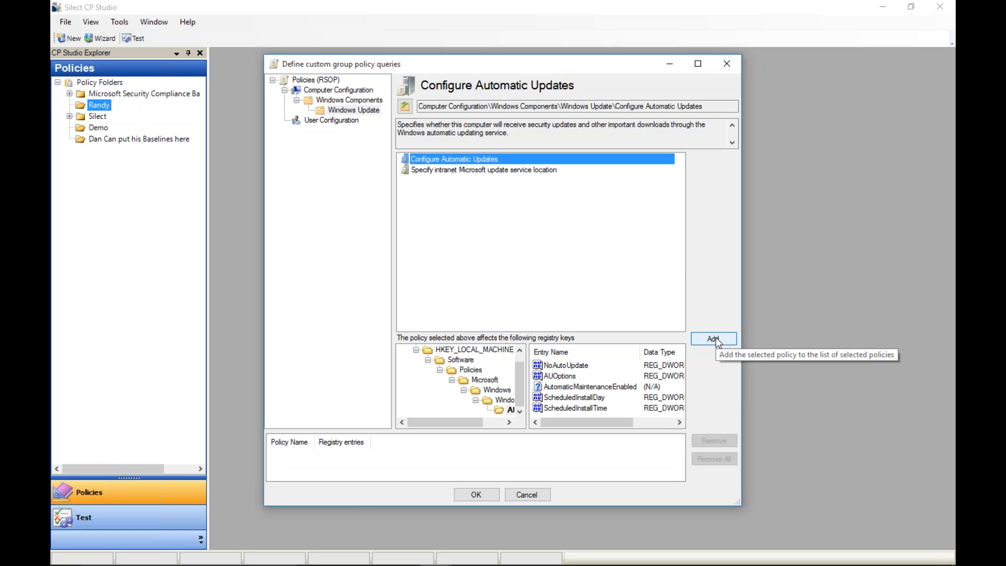
pyautogui.click(580, 369)
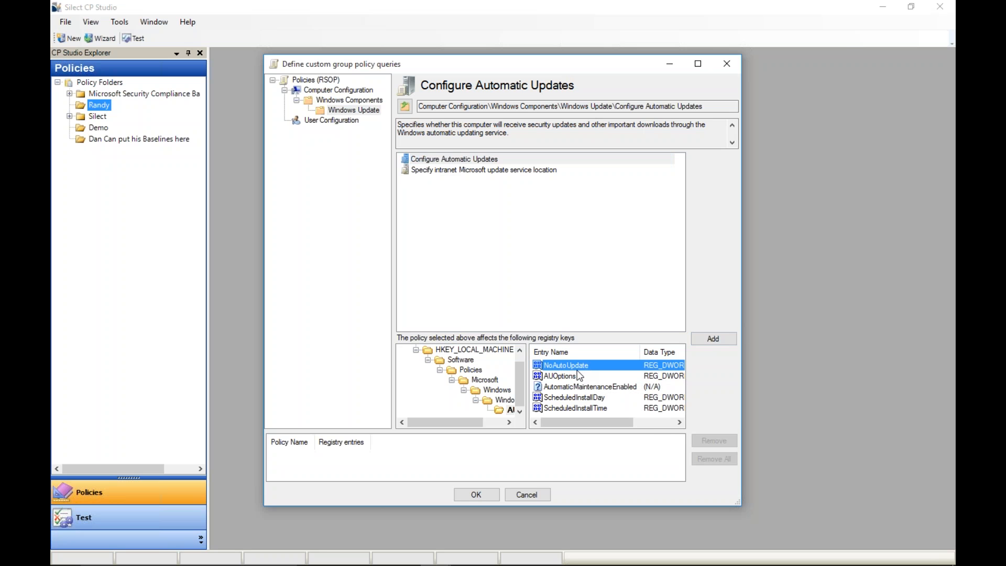
pyautogui.click(713, 339)
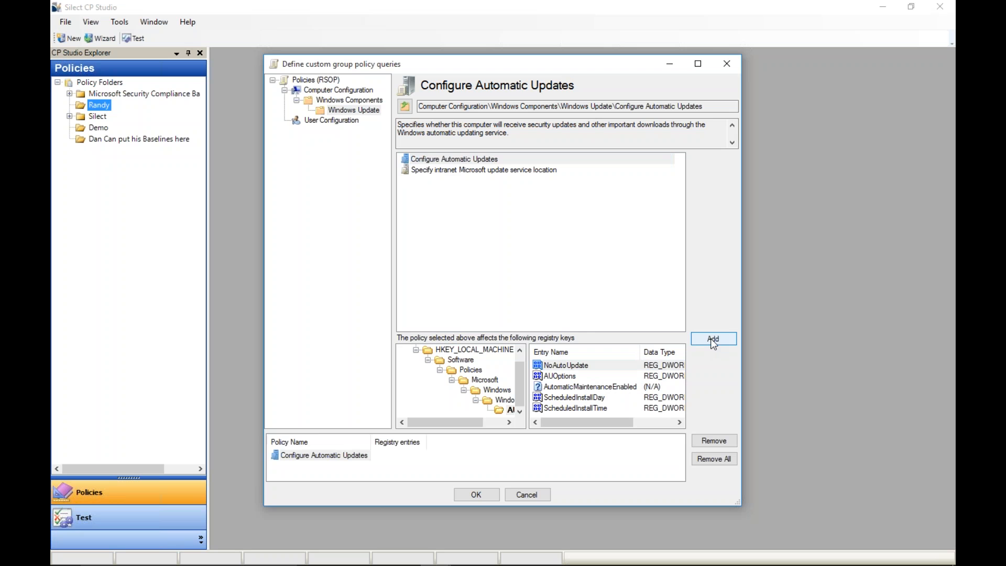
pyautogui.click(481, 493)
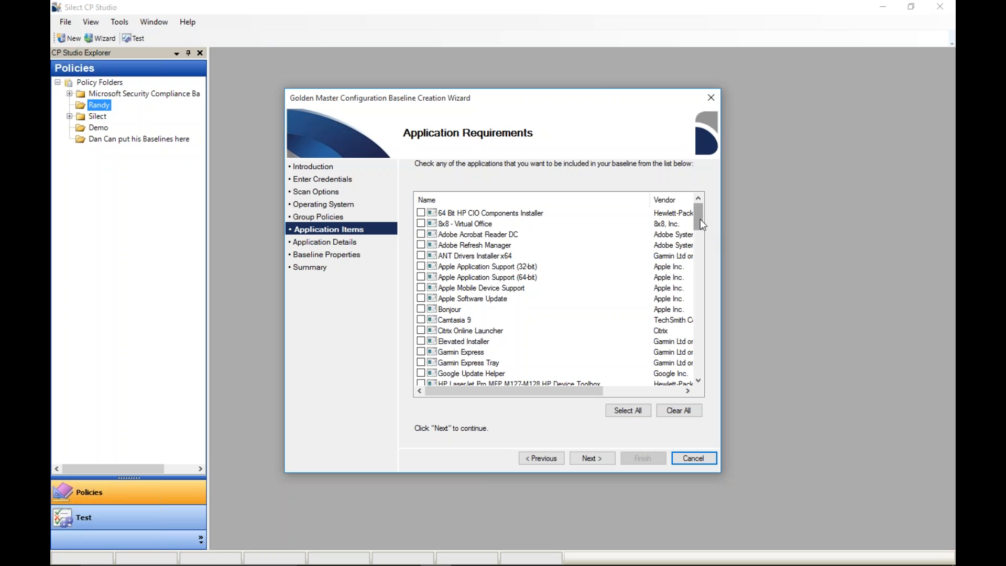
# Include the applications ANT Drivers Installer x64, Garmin Express and Garmin Express Tray in the baseline
pyautogui.scroll(-1, 700, 220)
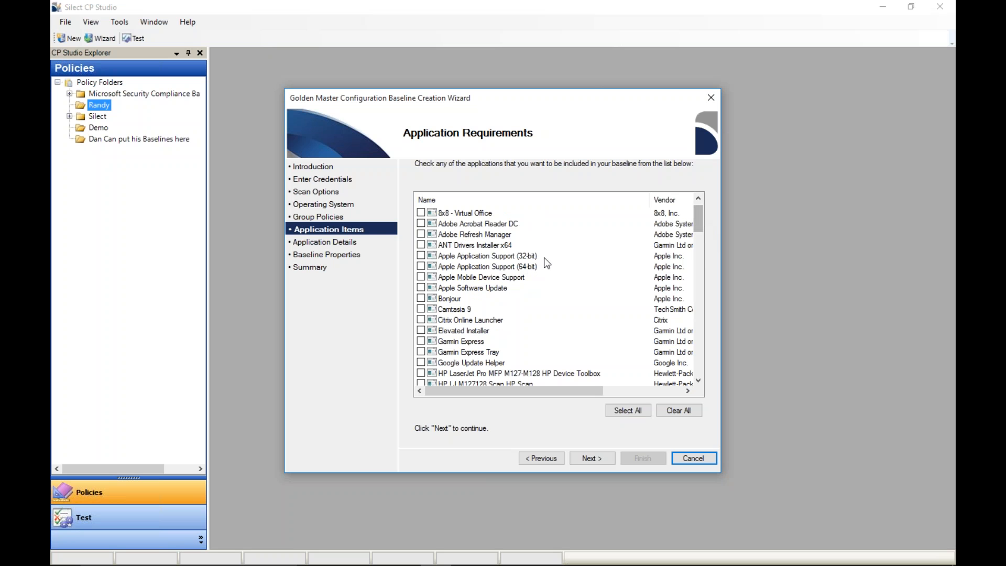
pyautogui.click(680, 246)
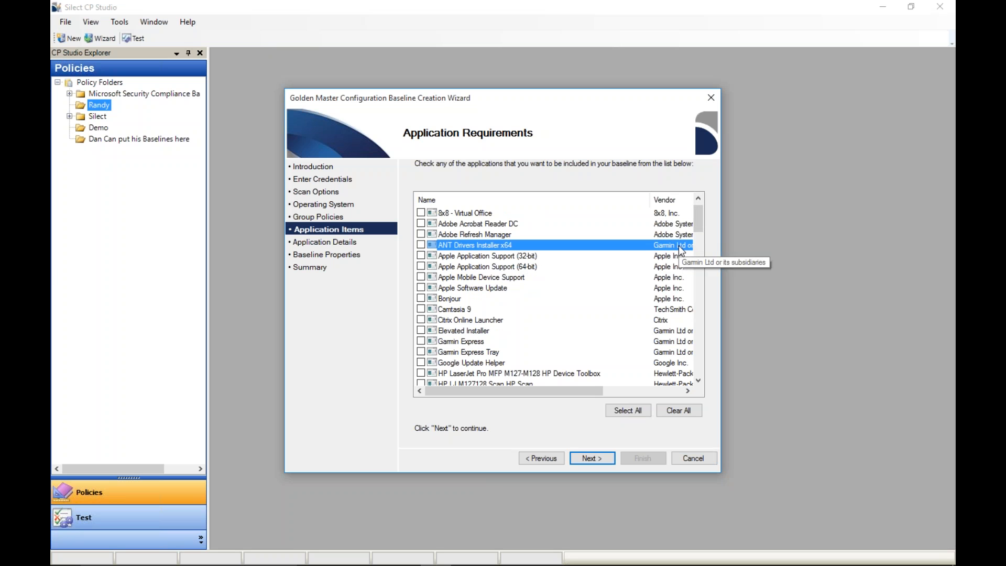
pyautogui.click(421, 245)
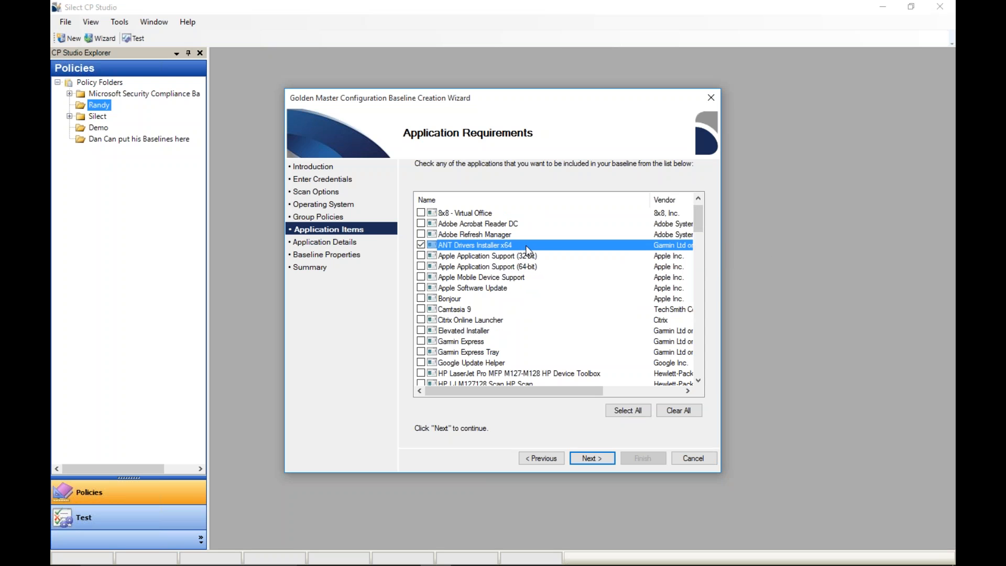
pyautogui.click(422, 342)
pyautogui.click(422, 352)
pyautogui.click(593, 459)
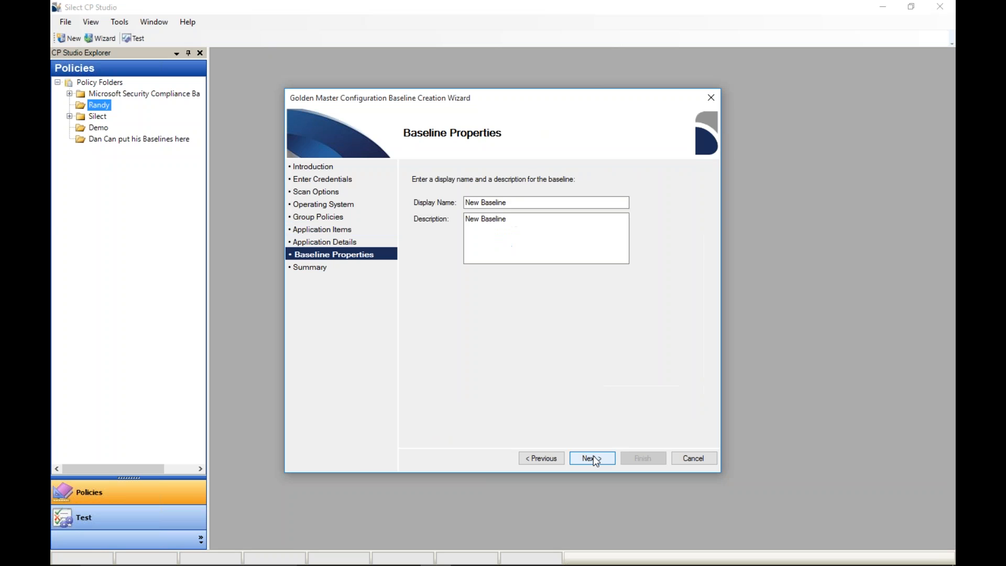
# Set the baseline's display name to Garmin and its description to "My training app", and finish the wizard
pyautogui.moveTo(523, 202); pyautogui.dragTo(417, 197)
pyautogui.write('Garmin')
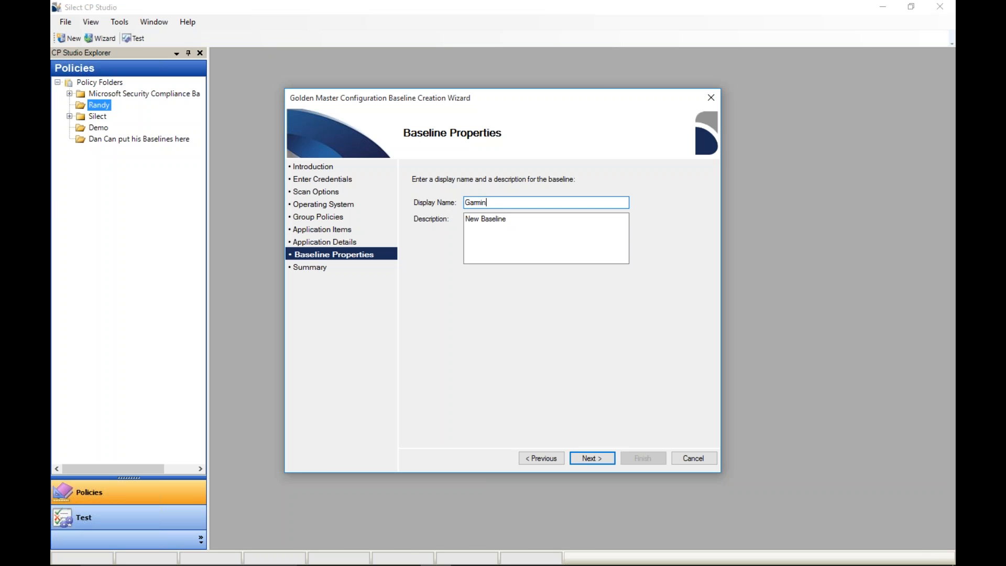
pyautogui.moveTo(526, 223); pyautogui.dragTo(455, 223)
pyautogui.write('My ')
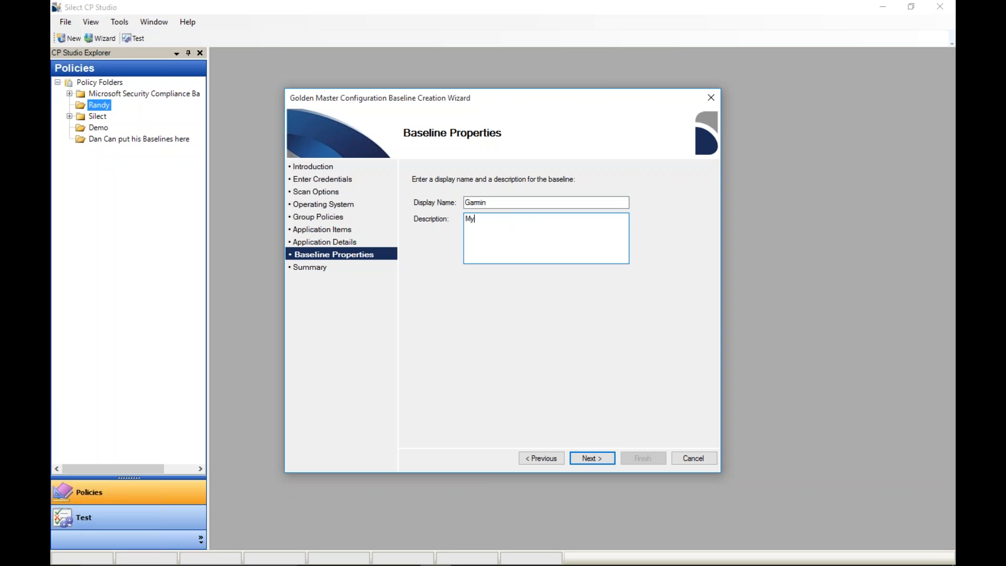
pyautogui.write('training app')
pyautogui.click(597, 461)
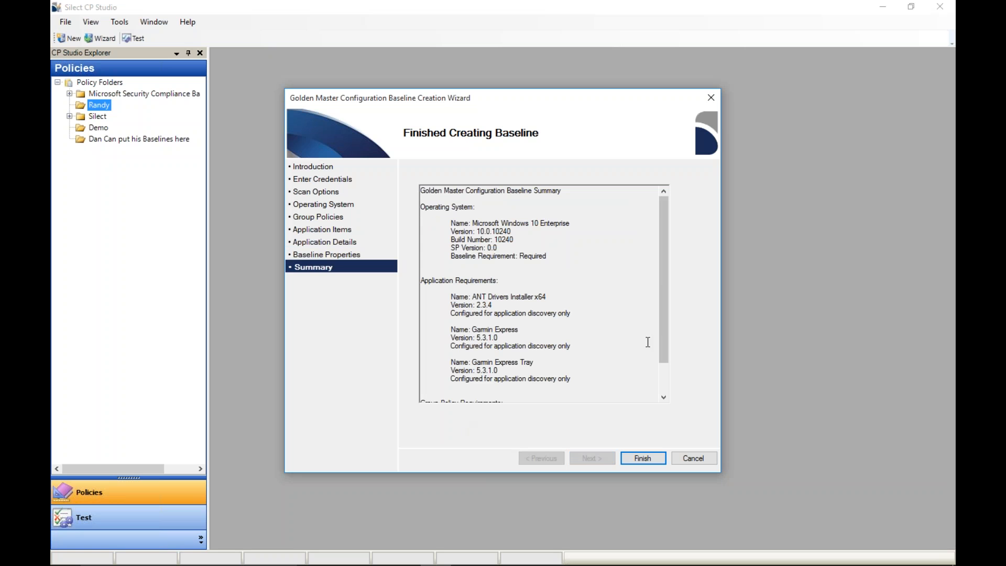
pyautogui.click(644, 459)
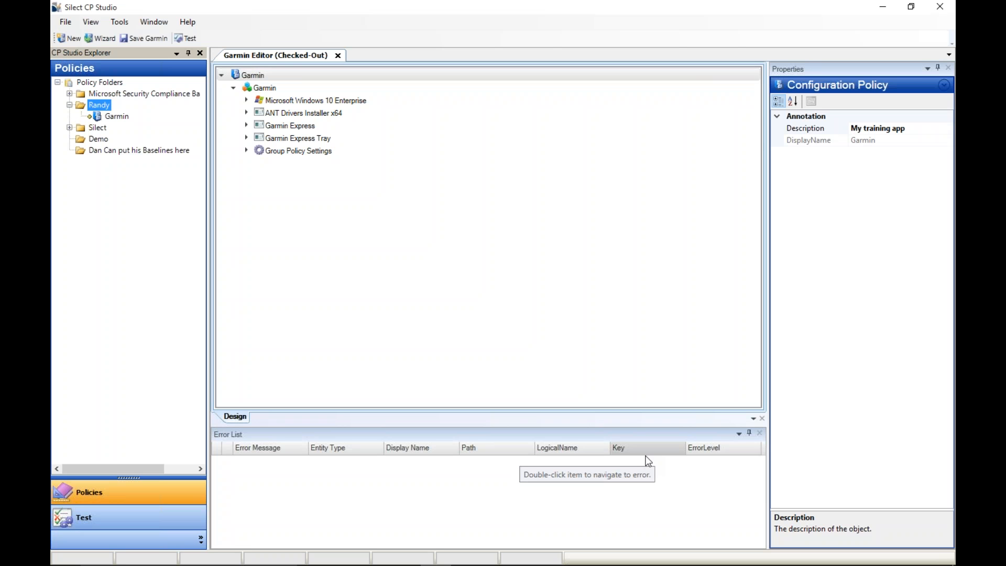
pyautogui.click(774, 28)
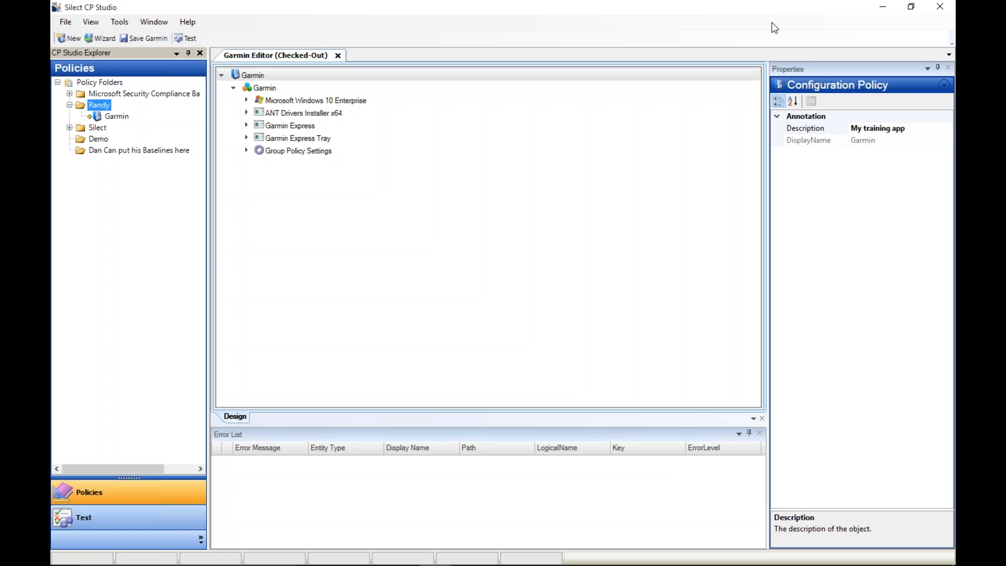
# Examine the properties of Microsoft Windows 10 Enterprise and ANT Drivers Installer x64, and the contents of the application items in the Garmin baseline
pyautogui.moveTo(766, 102); pyautogui.dragTo(717, 105)
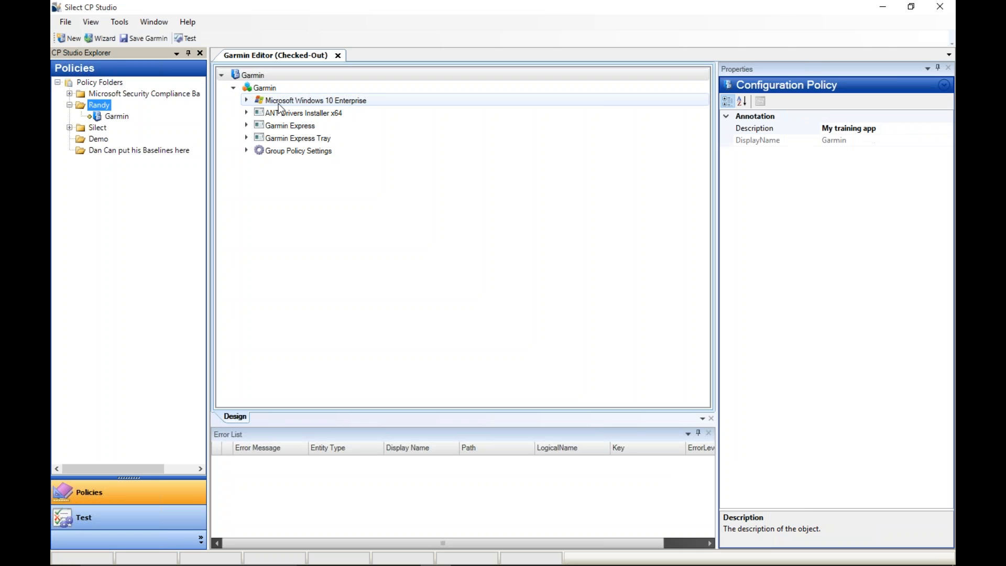
pyautogui.click(300, 104)
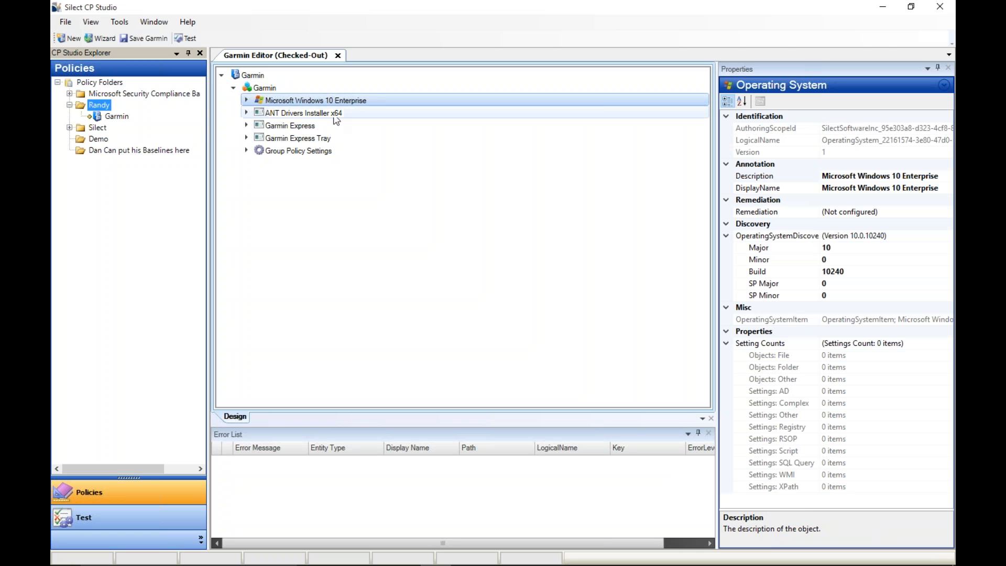
pyautogui.click(271, 114)
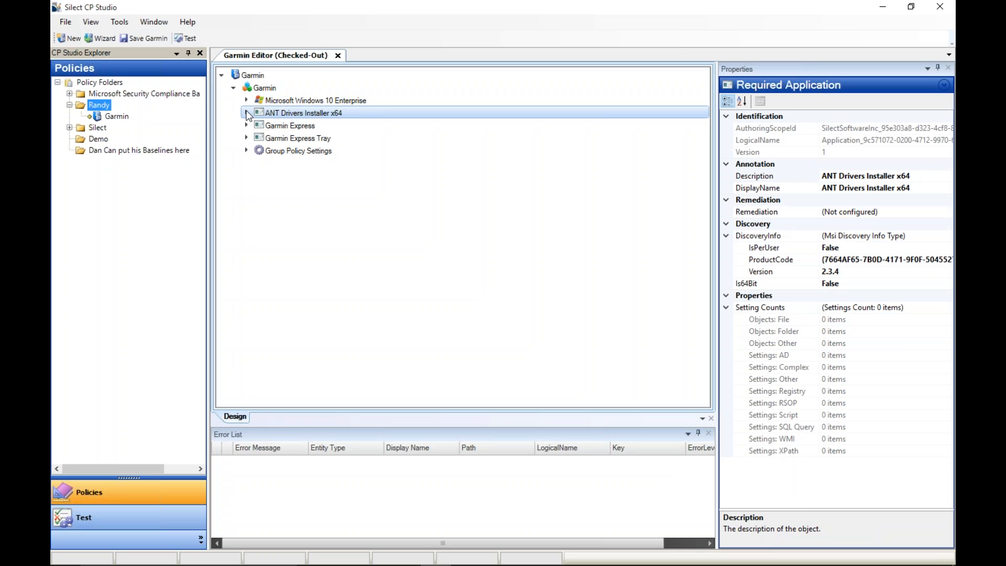
pyautogui.click(246, 113)
pyautogui.click(247, 114)
pyautogui.click(247, 126)
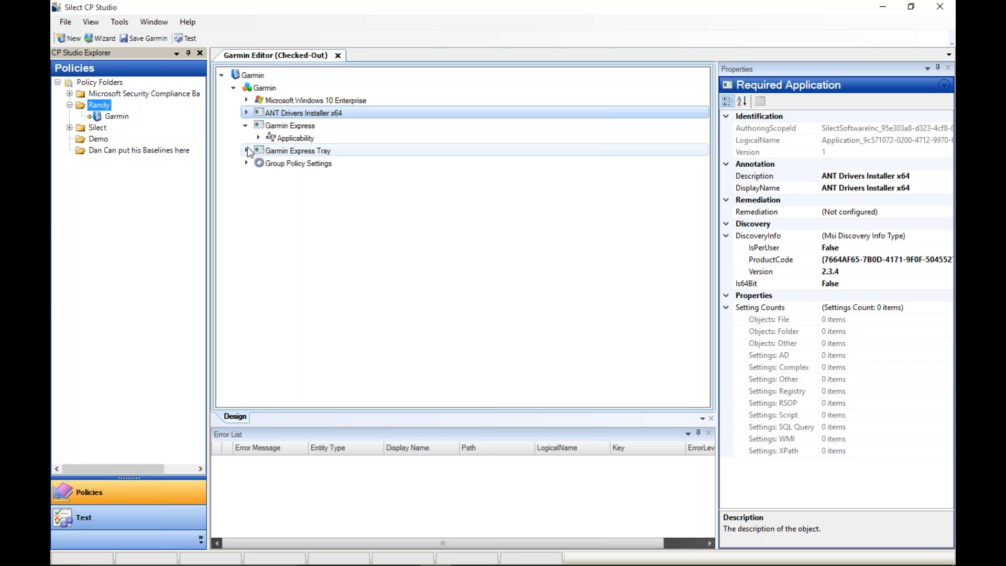
pyautogui.click(246, 151)
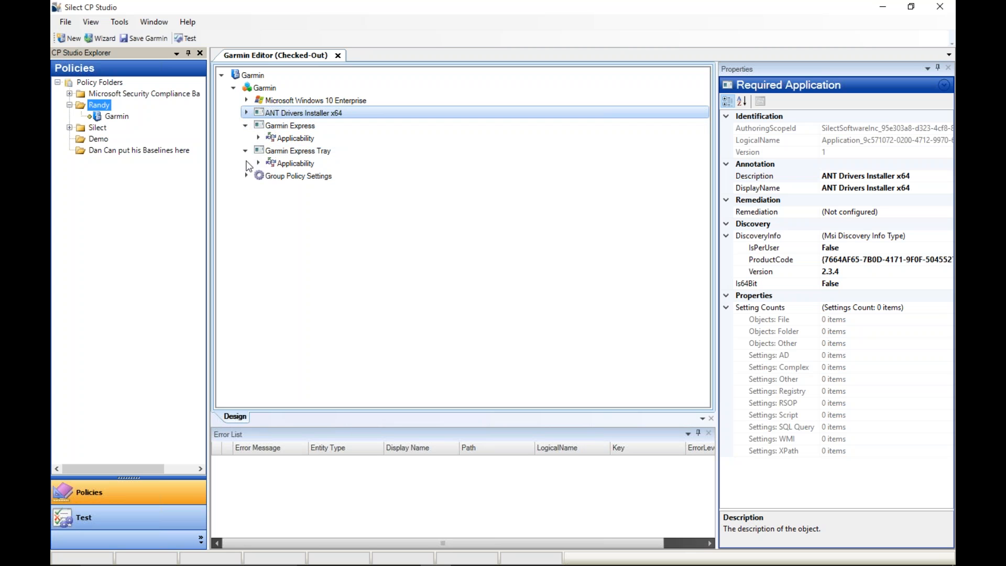
# Inspect the Configure Automatic Updates query under Group Policy Settings, and the properties and available operations of Microsoft Windows 10 Enterprise
pyautogui.click(247, 176)
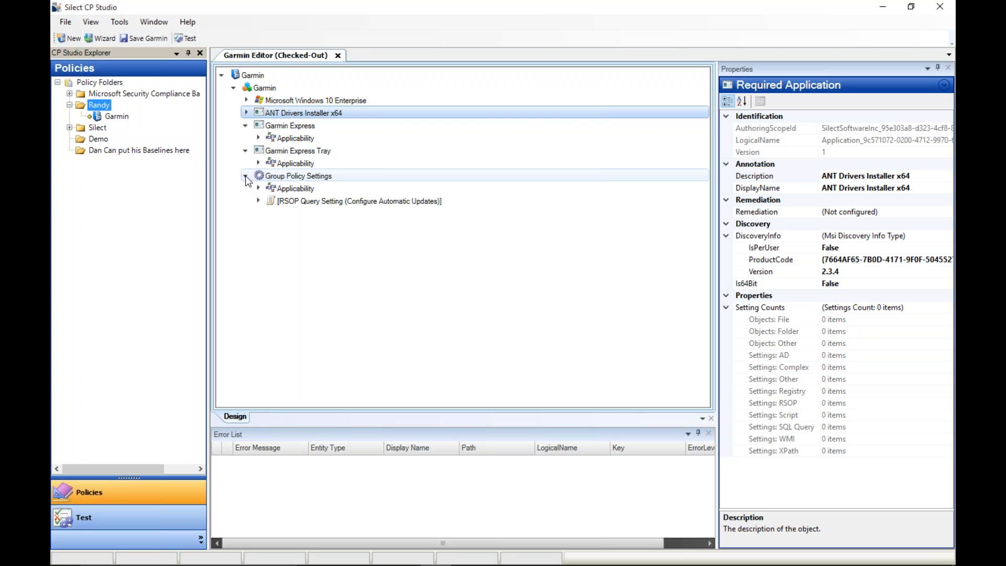
pyautogui.click(349, 202)
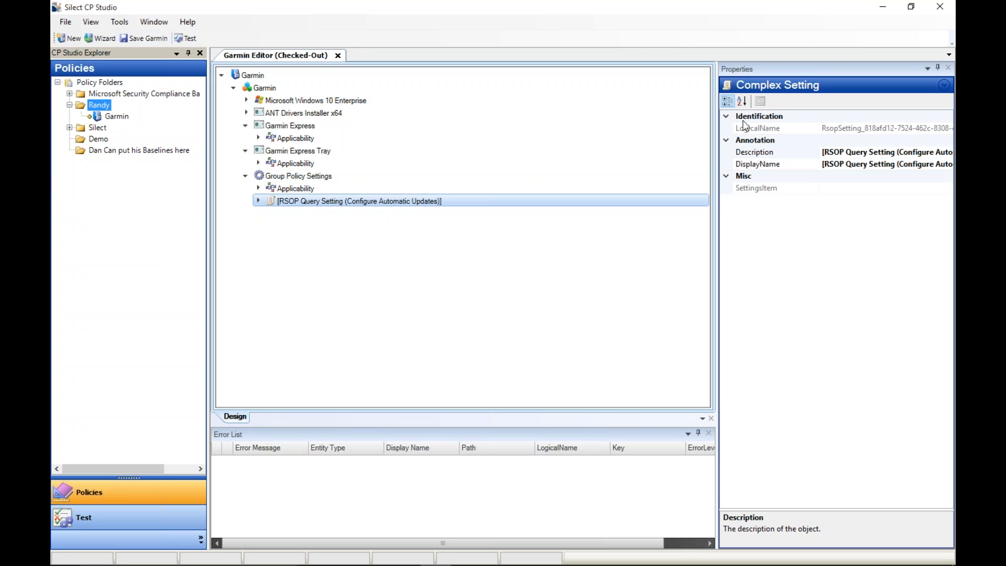
pyautogui.moveTo(715, 139); pyautogui.dragTo(682, 150)
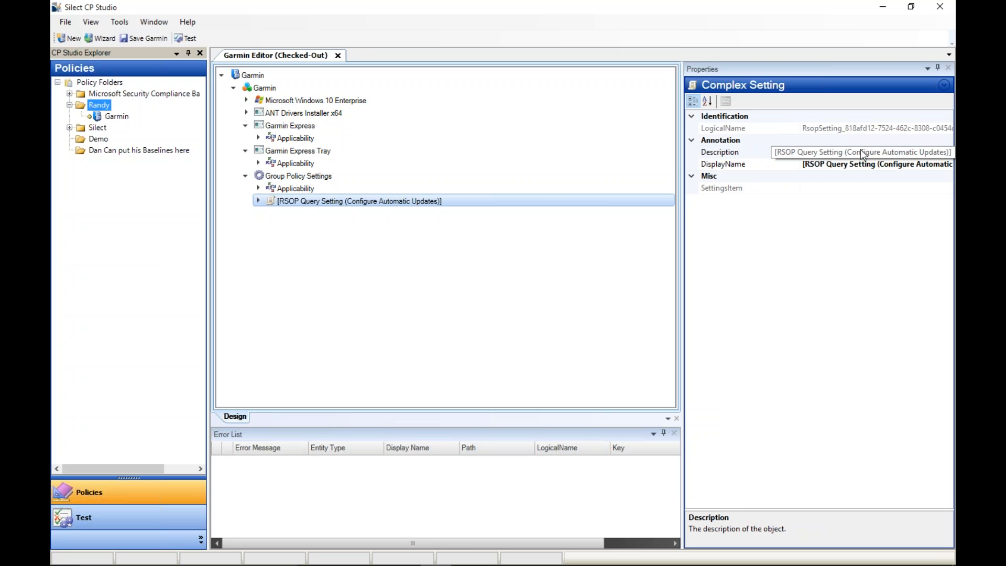
pyautogui.click(864, 165)
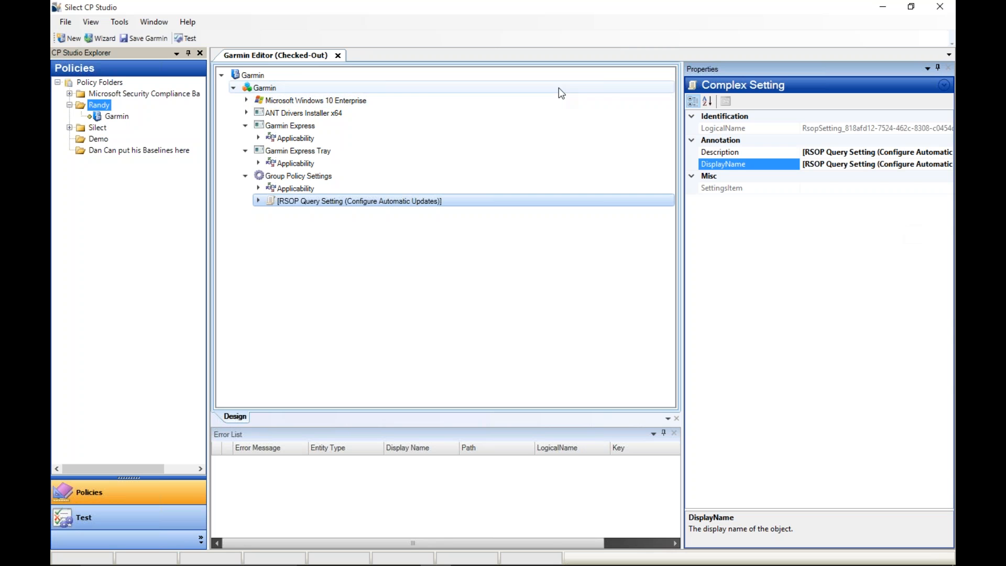
pyautogui.click(300, 99)
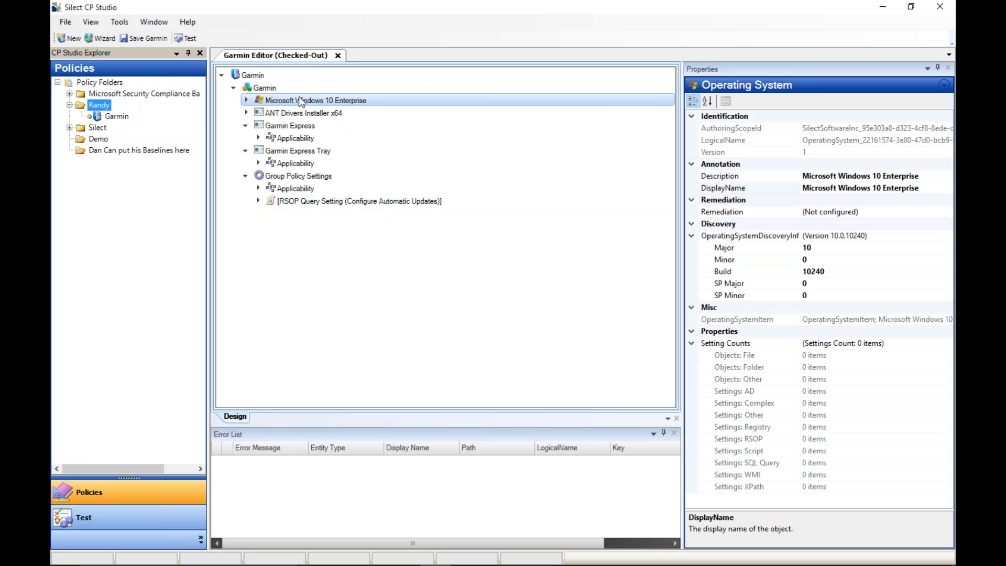
pyautogui.rightClick(303, 100)
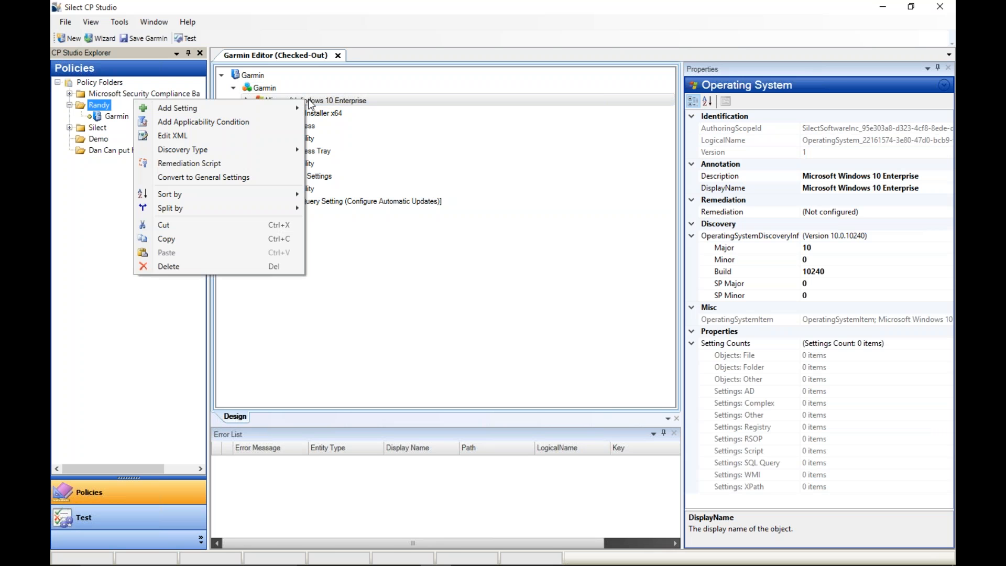
pyautogui.click(397, 274)
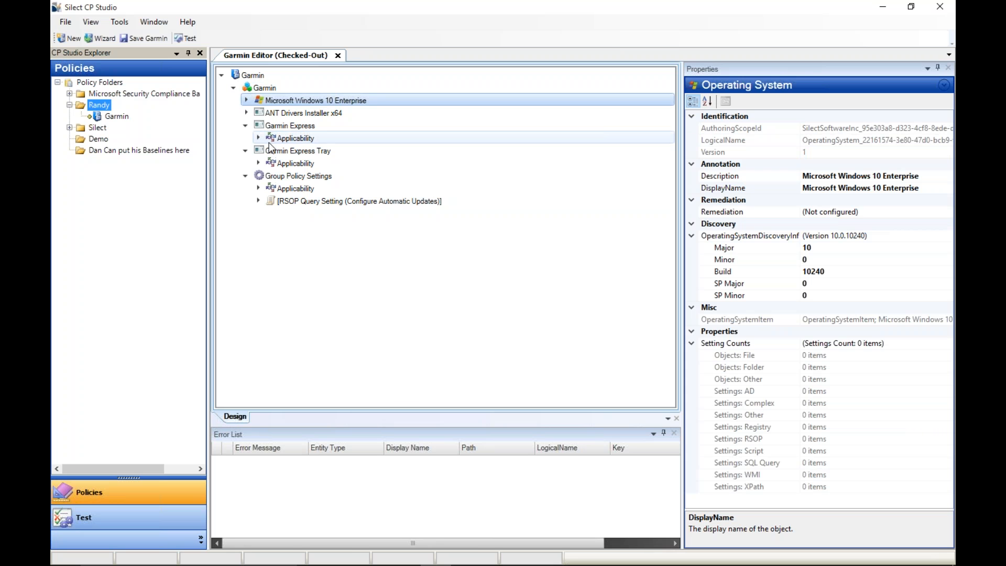
# Save the Garmin policy and check it in without a comment
pyautogui.click(144, 40)
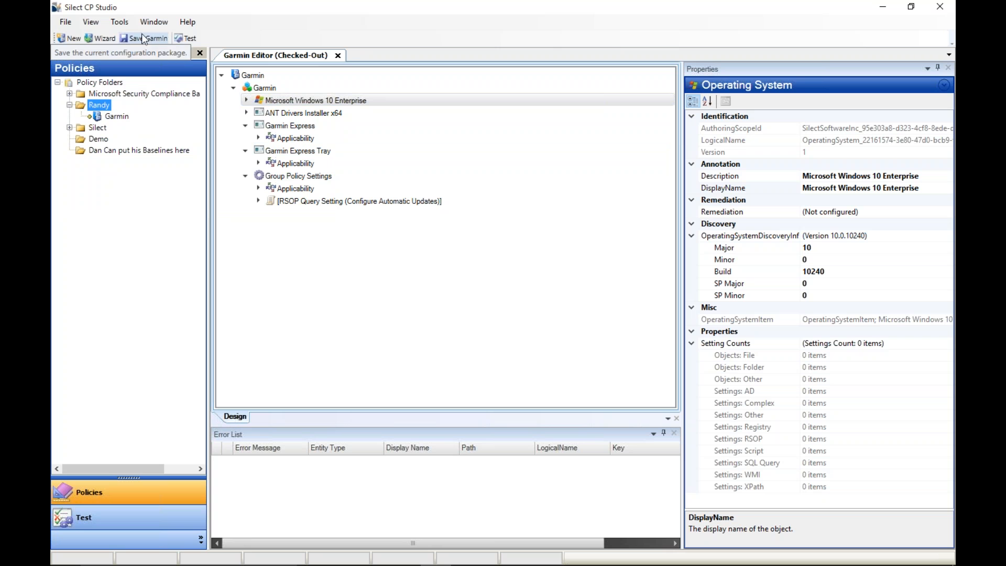
pyautogui.rightClick(120, 116)
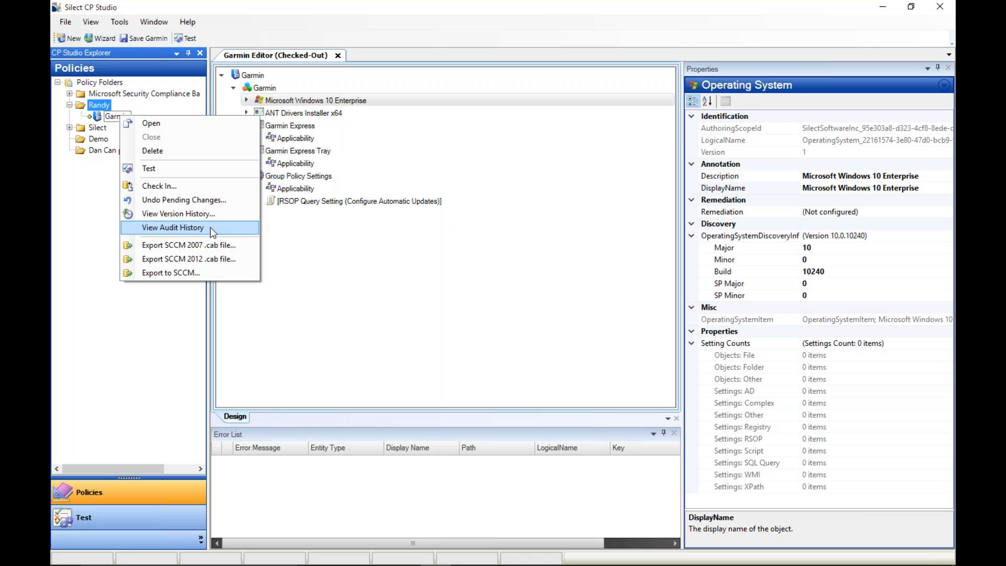
pyautogui.click(195, 184)
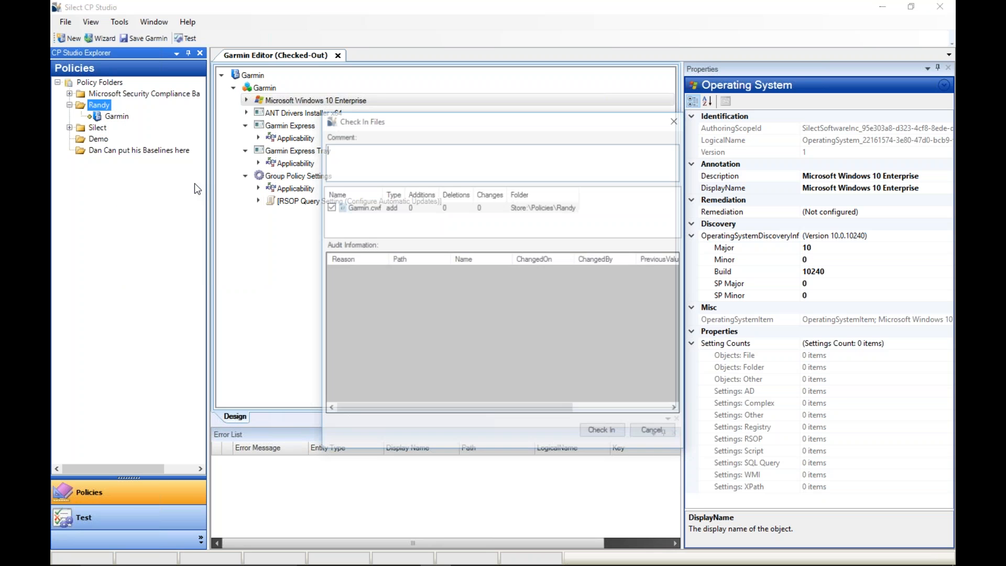
pyautogui.click(606, 432)
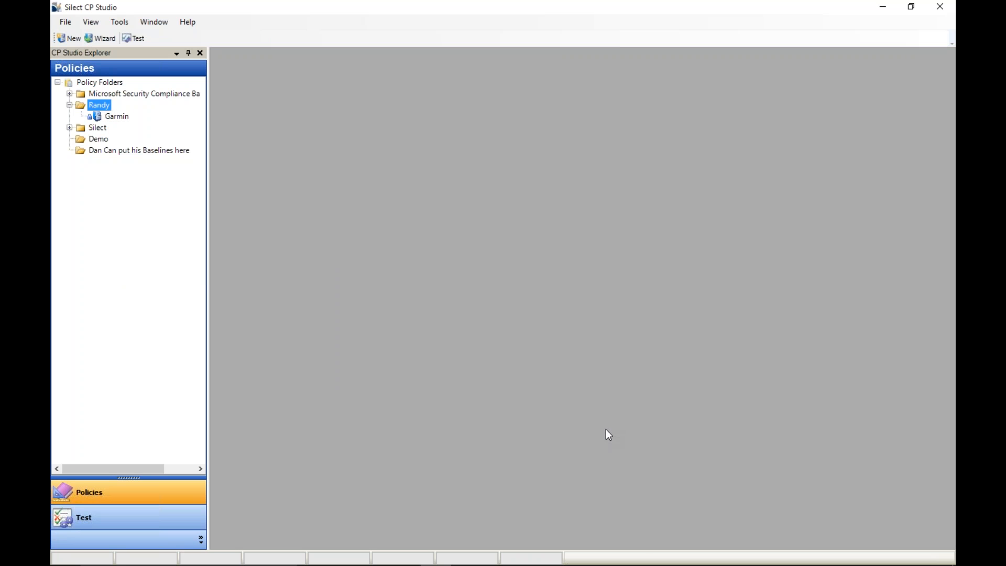
# Check out the Garmin policy for editing
pyautogui.click(108, 117)
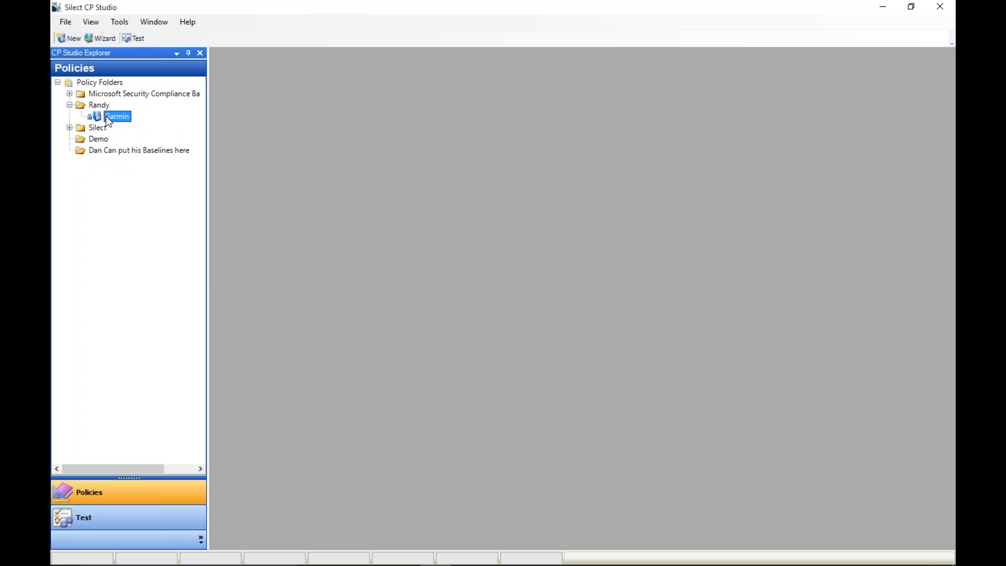
pyautogui.rightClick(107, 117)
pyautogui.click(167, 187)
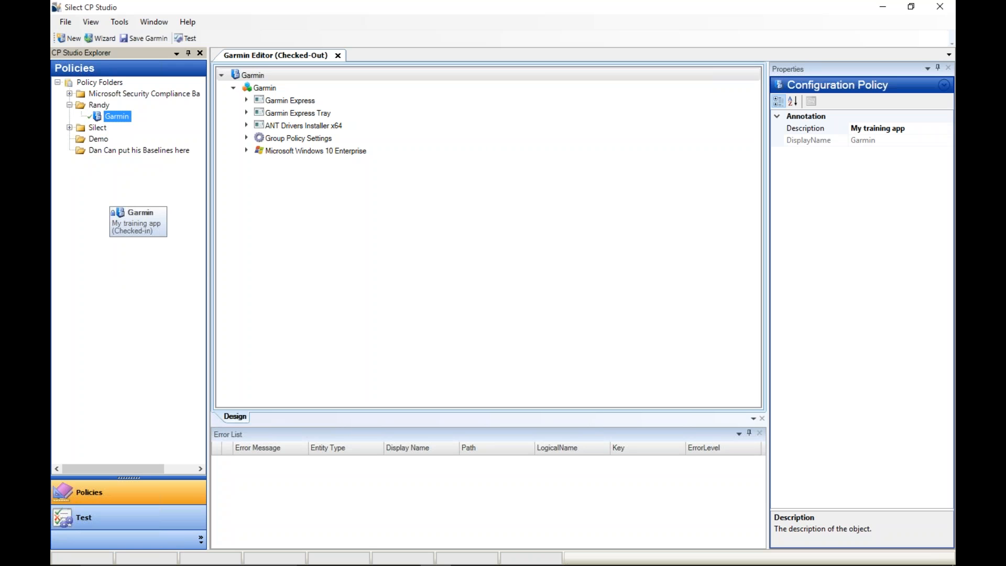
# Switch Microsoft Windows 10 Enterprise to version-based operating system discovery and set its SP Major to 1
pyautogui.click(246, 151)
pyautogui.click(291, 154)
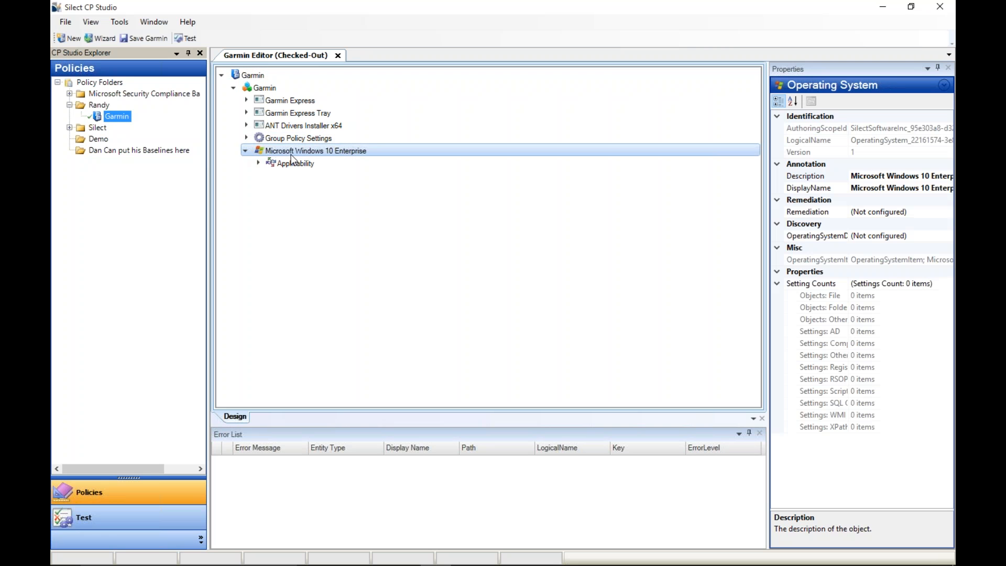
pyautogui.rightClick(298, 156)
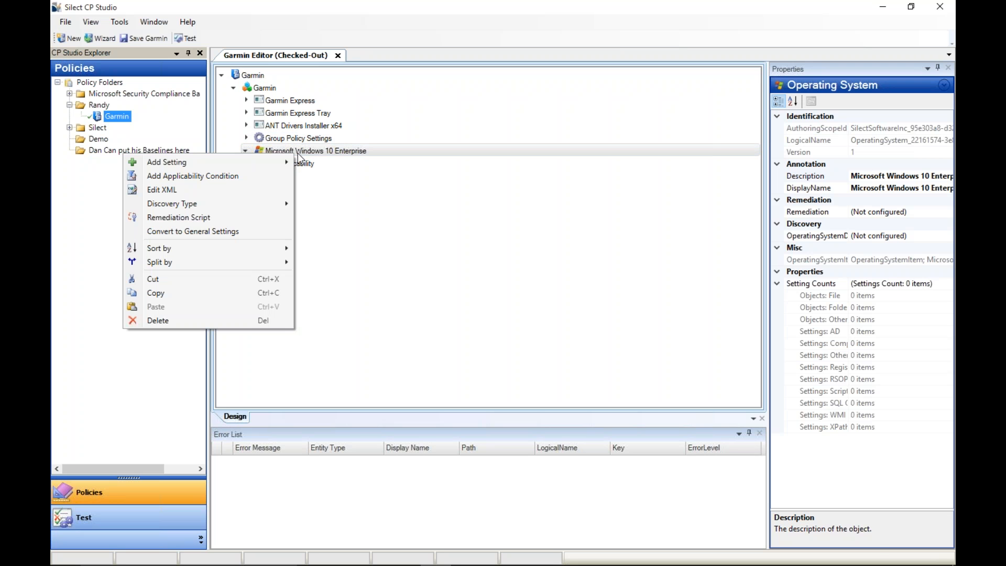
pyautogui.moveTo(283, 204)
pyautogui.click(338, 214)
pyautogui.click(869, 286)
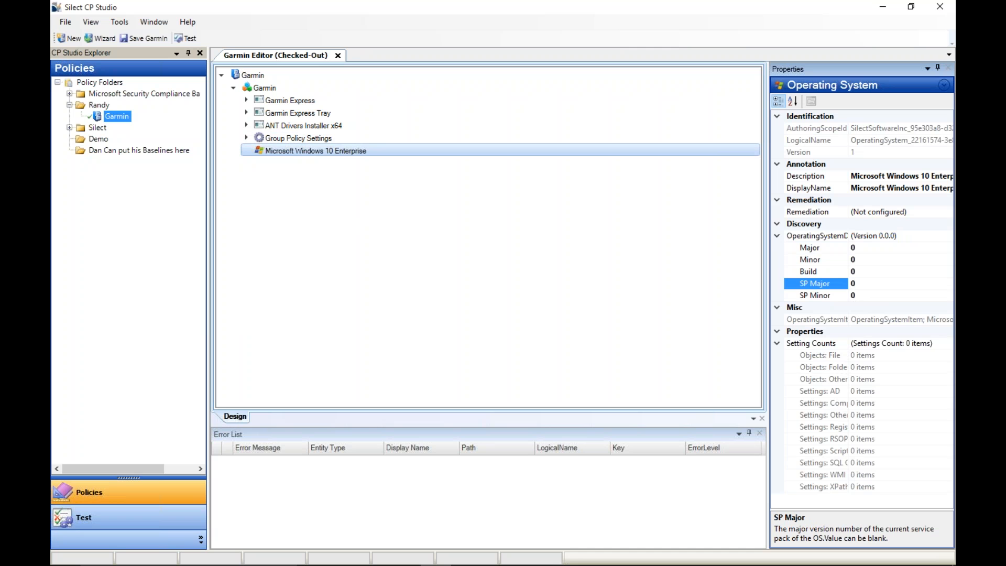
pyautogui.press('BackSpace')
pyautogui.write('1')
pyautogui.click(401, 287)
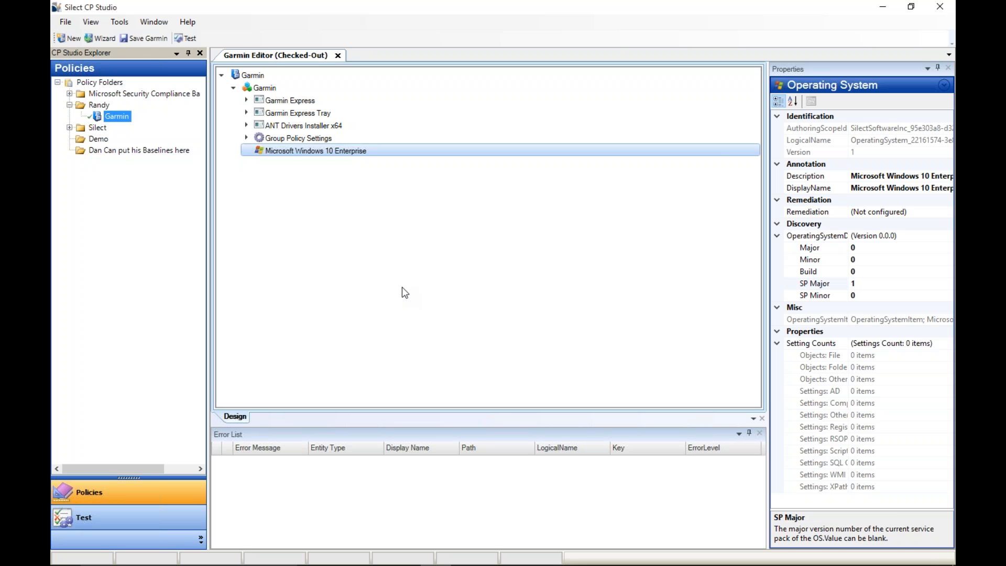
# Save the modified Garmin policy and open its check-in dialog
pyautogui.click(144, 37)
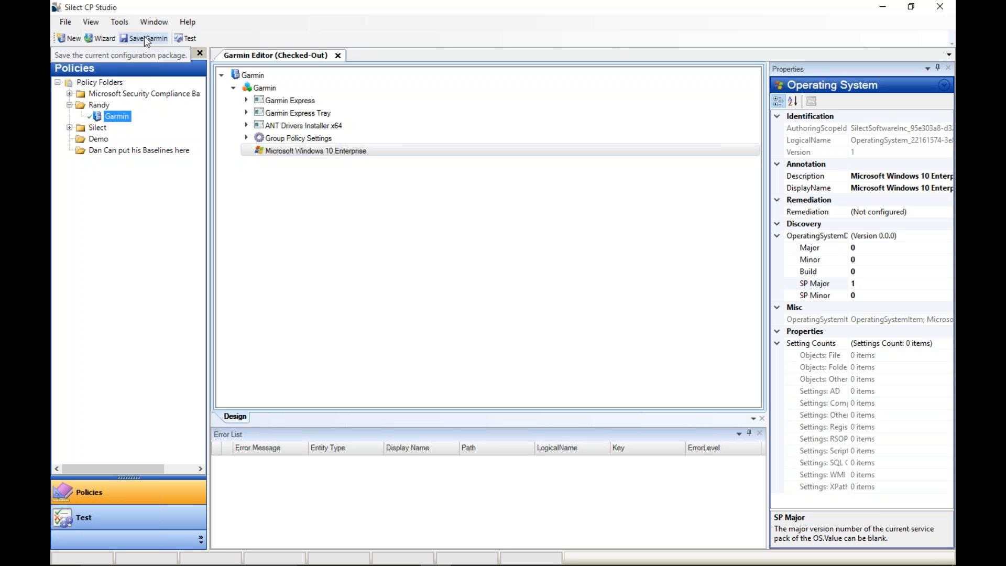
pyautogui.click(127, 119)
pyautogui.rightClick(127, 118)
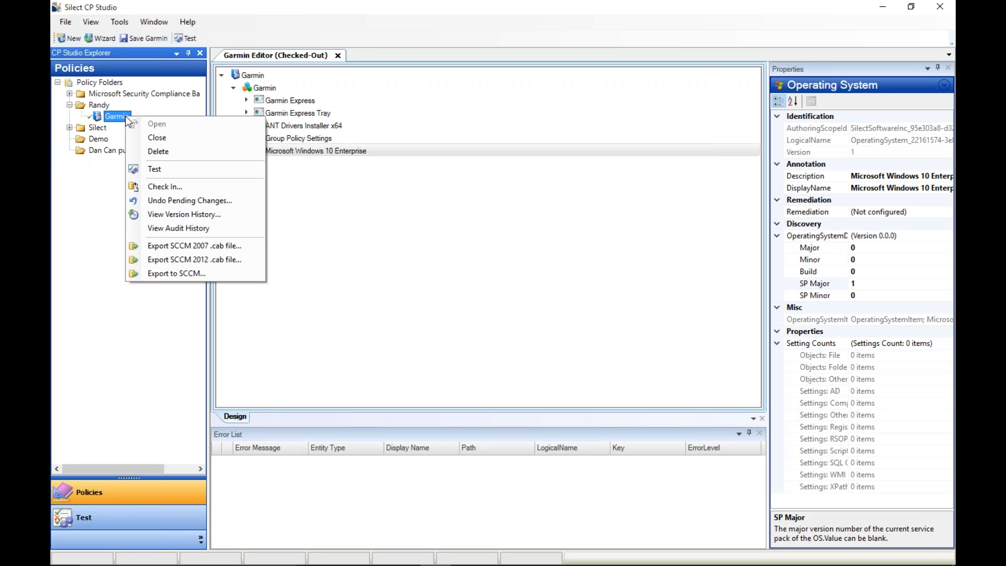
pyautogui.click(193, 191)
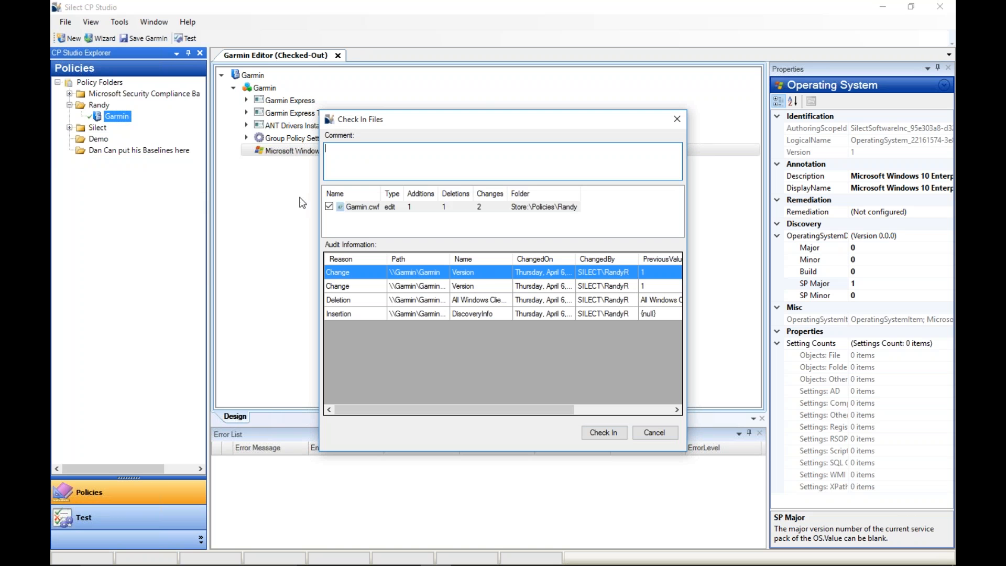
# Widen the check-in dialog to review the deletion and insertion entries in the audit information, and check in Garmin.cwf
pyautogui.click(328, 207)
pyautogui.moveTo(320, 216); pyautogui.dragTo(167, 218)
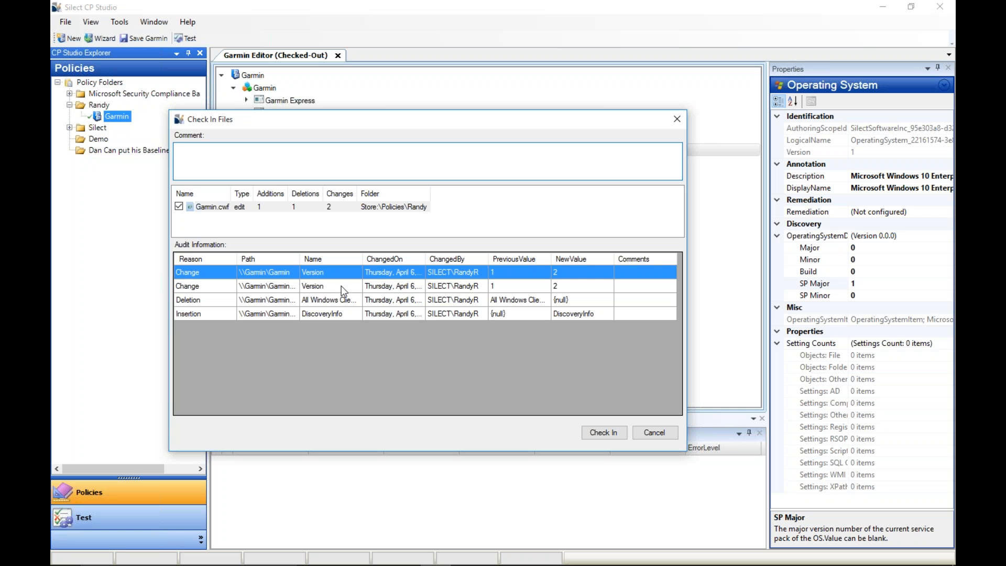
pyautogui.click(345, 302)
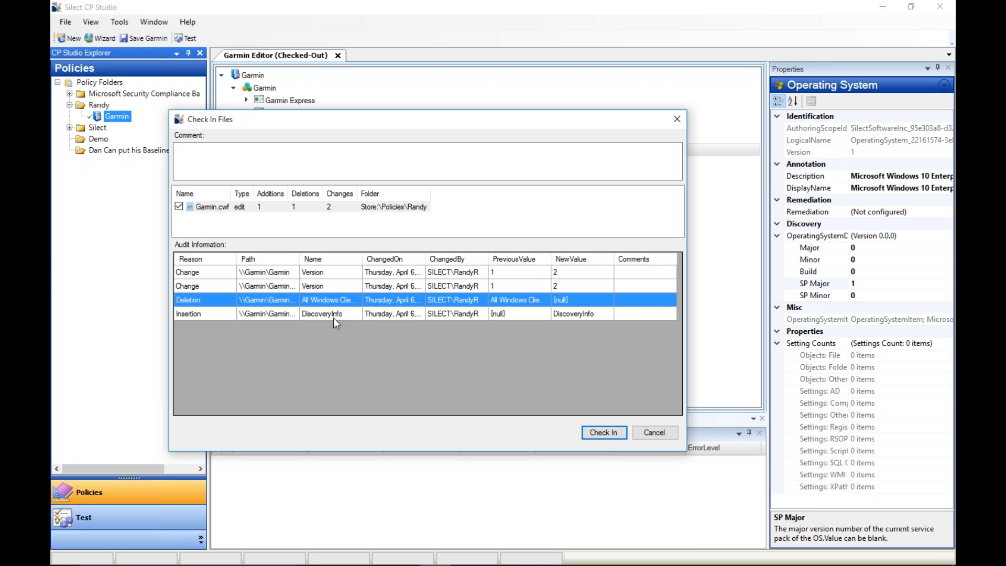
pyautogui.click(334, 316)
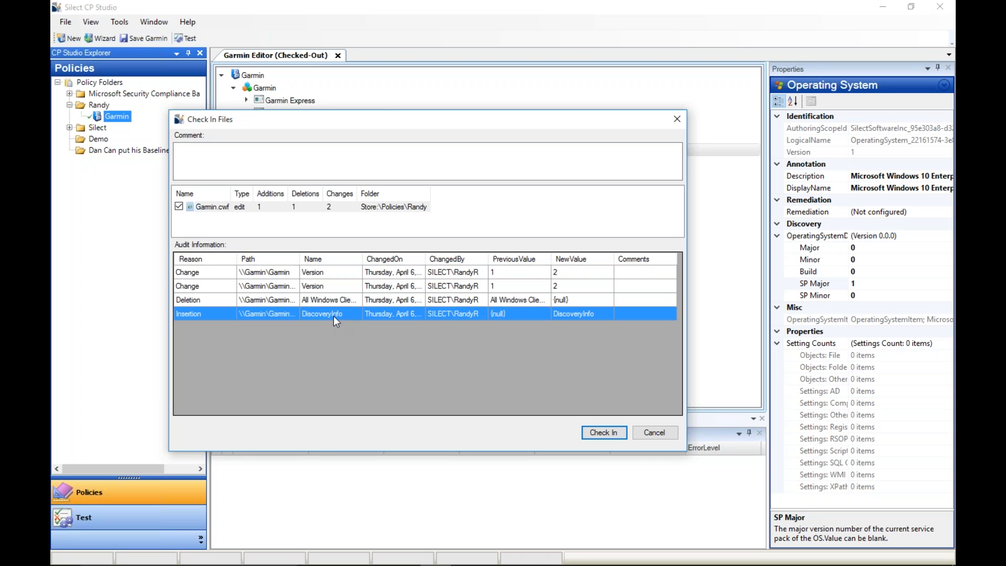
pyautogui.click(356, 302)
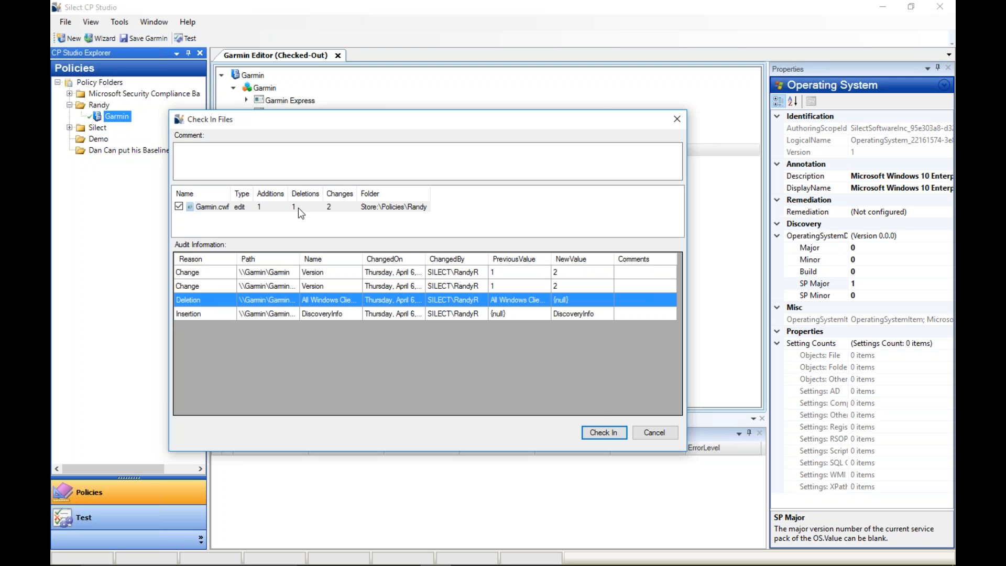
pyautogui.click(614, 433)
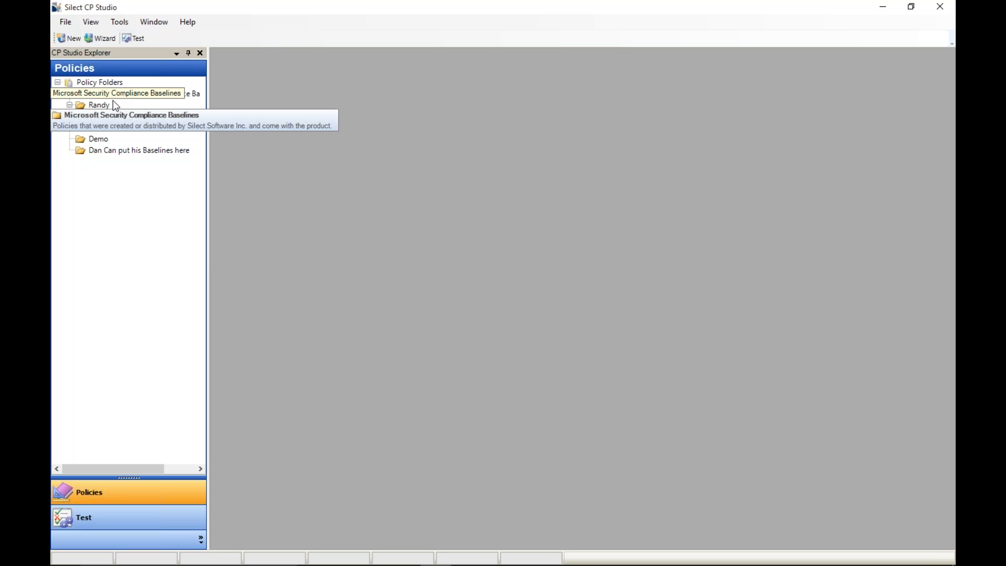
# Check out the Garmin policy for editing and start adding a prohibited application to its Garmin baseline
pyautogui.rightClick(113, 116)
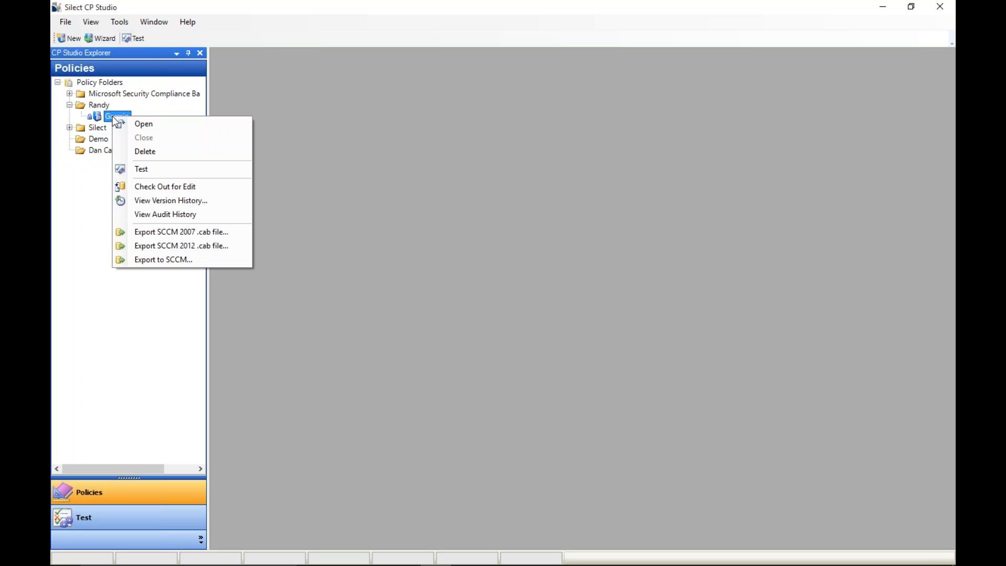
pyautogui.click(155, 189)
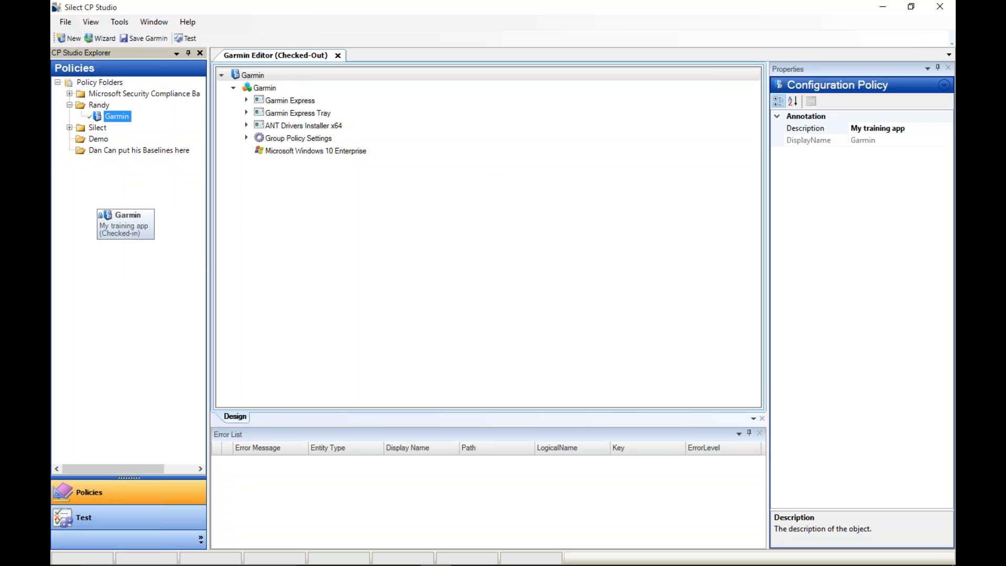
pyautogui.rightClick(268, 89)
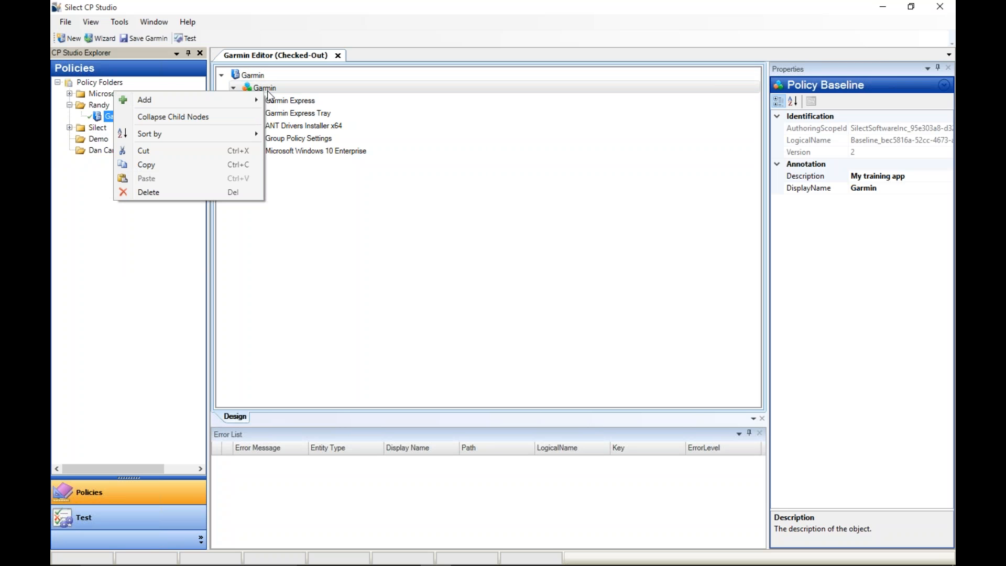
pyautogui.moveTo(262, 102)
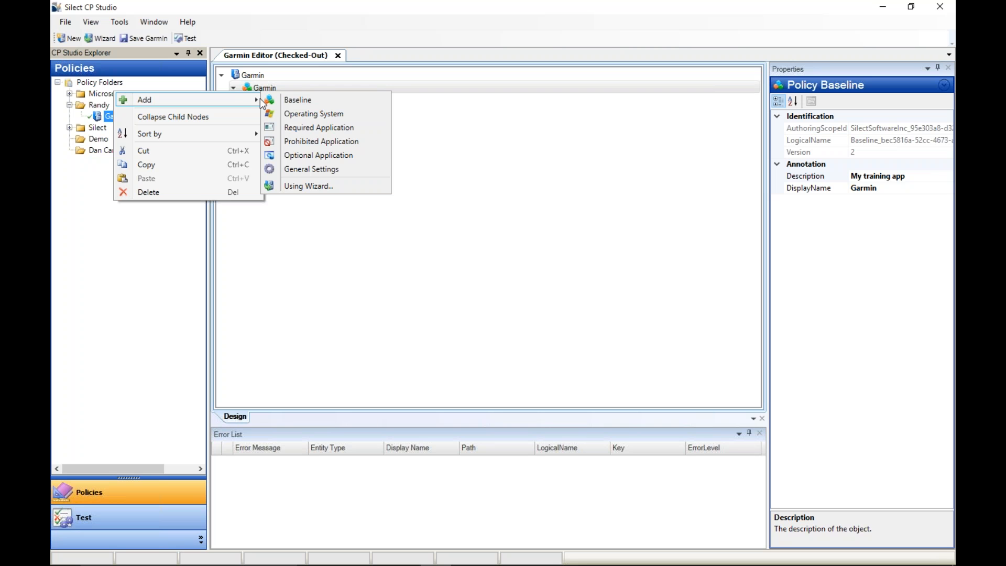
pyautogui.click(348, 143)
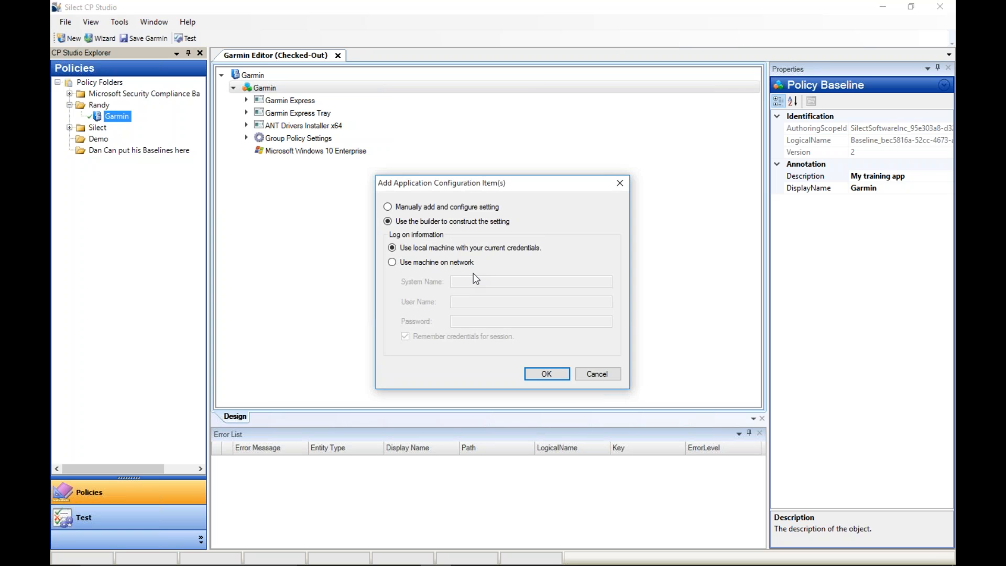
# Choose the builder to construct the setting, using the local machine with current credentials, and open the application selection
pyautogui.click(459, 207)
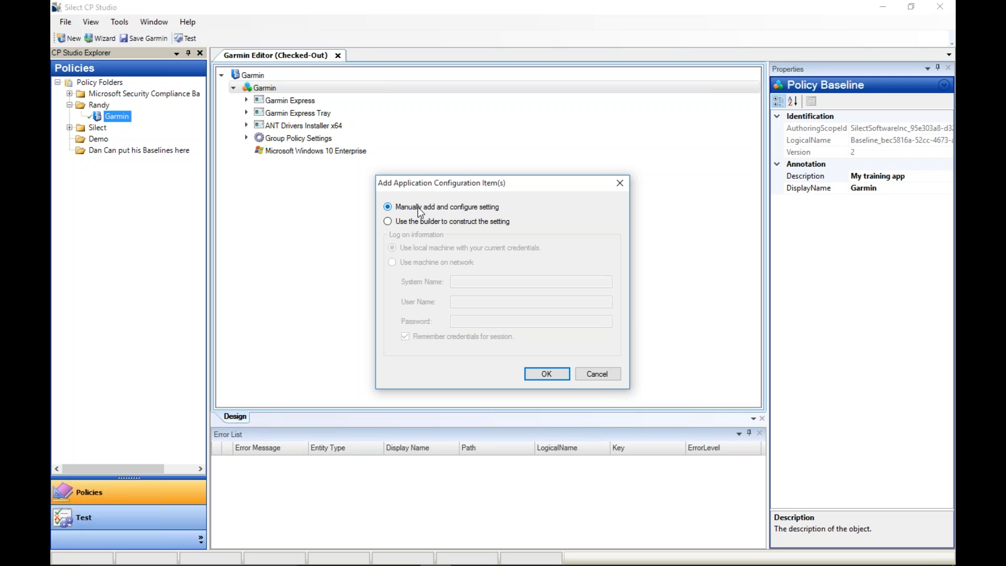
pyautogui.click(388, 221)
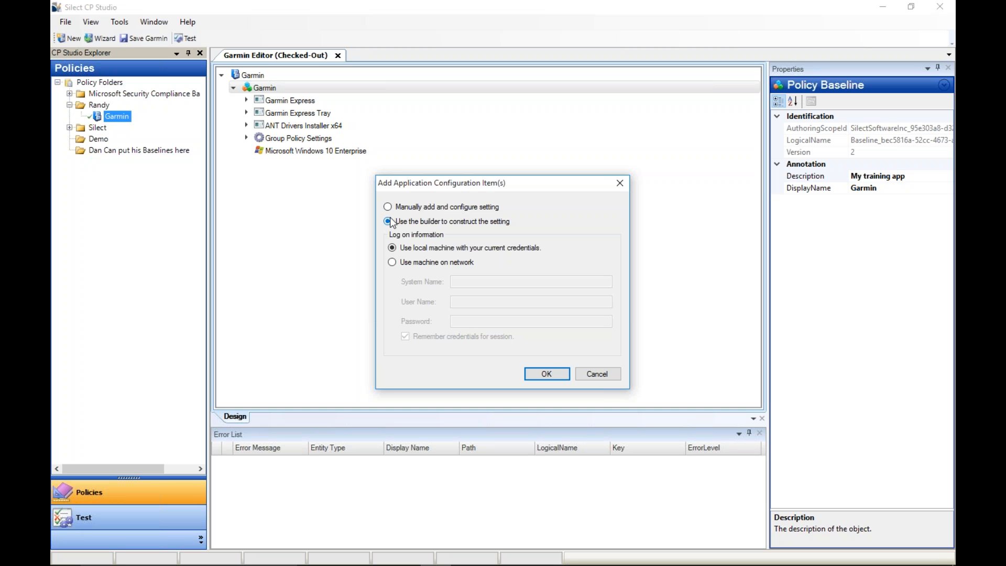
pyautogui.click(392, 262)
pyautogui.click(402, 250)
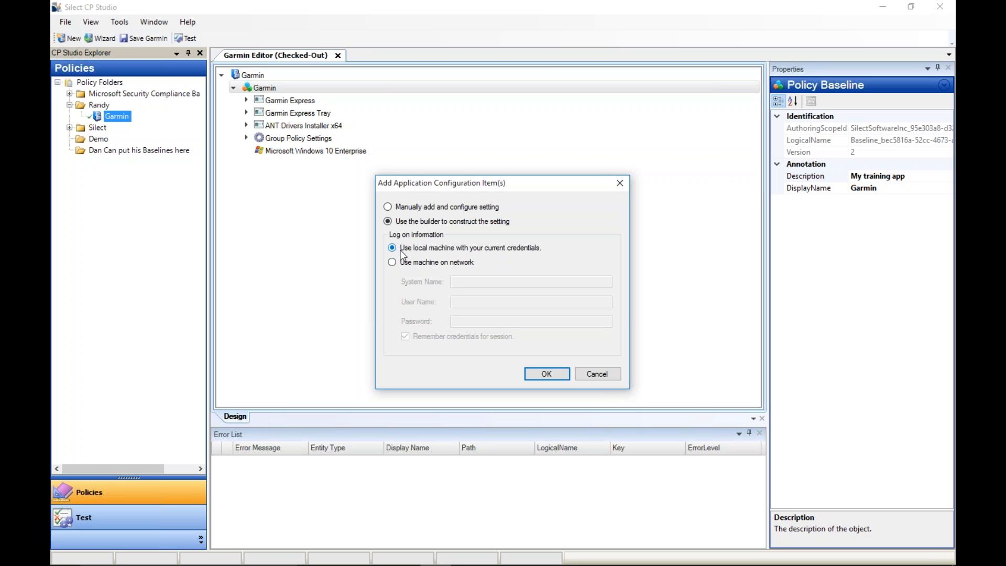
pyautogui.click(536, 371)
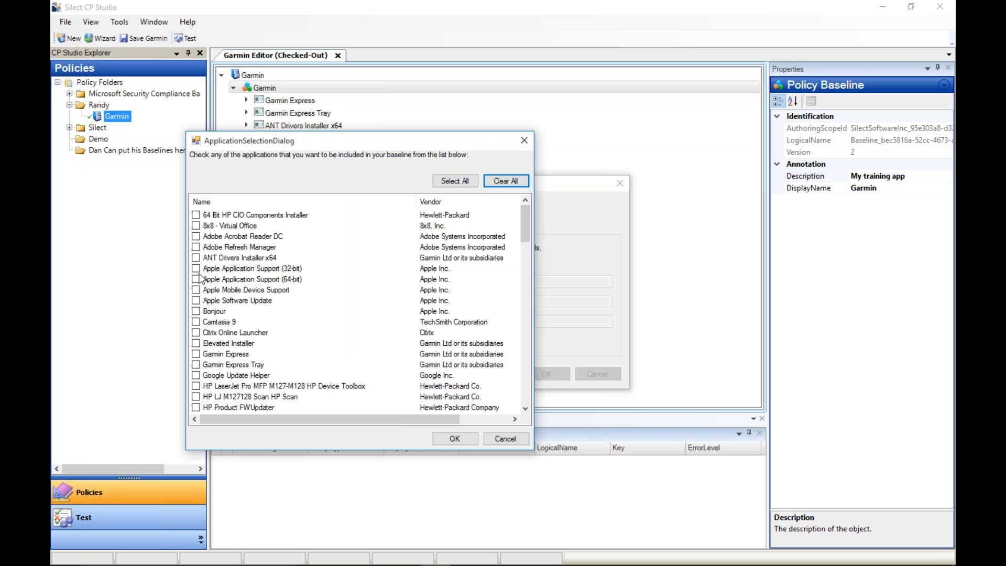
# Select iTunes from the installed applications and add it to the baseline as the prohibited application
pyautogui.scroll(-1, 524, 221)
pyautogui.moveTo(524, 226); pyautogui.dragTo(524, 256)
pyautogui.click(196, 353)
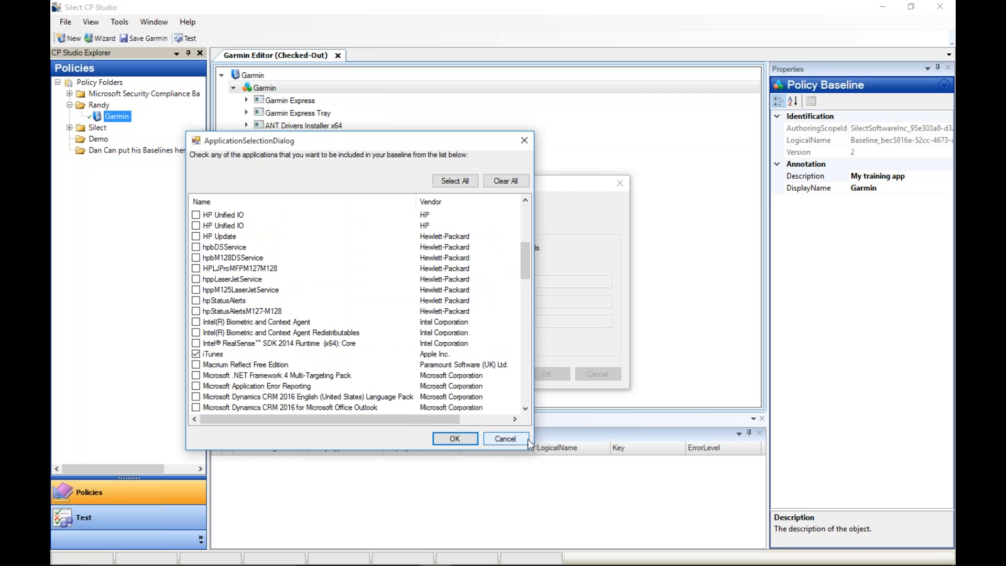
pyautogui.click(455, 436)
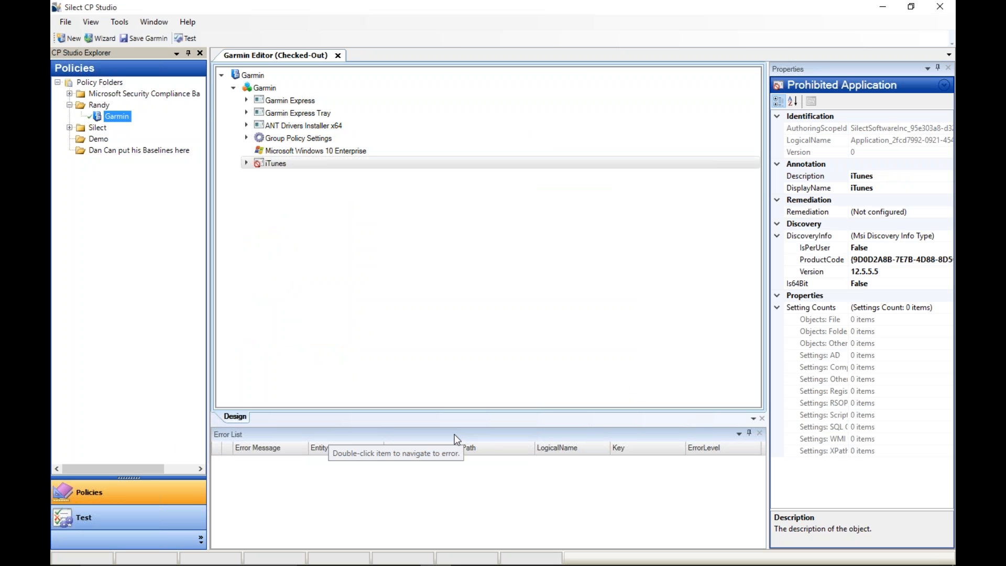
# Save the Garmin policy, review the iTunes insertion entry in the audit information, and check in Garmin.cwf
pyautogui.click(140, 42)
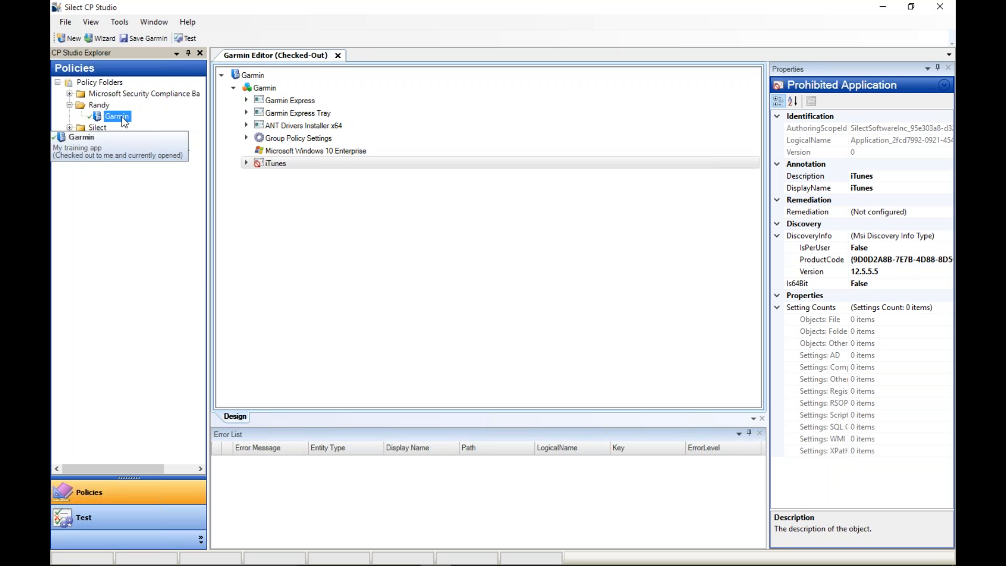
pyautogui.rightClick(124, 120)
pyautogui.click(166, 195)
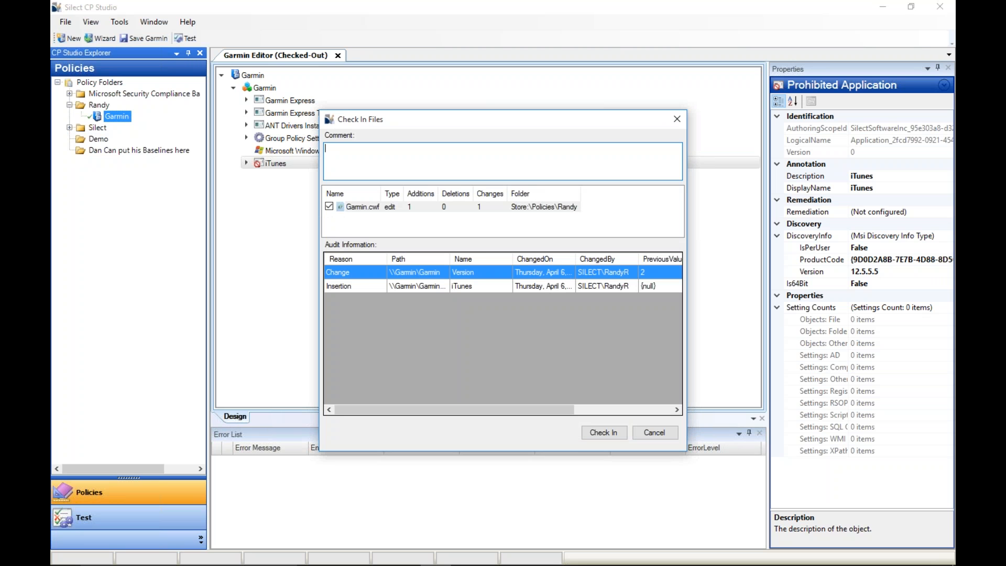
pyautogui.click(481, 286)
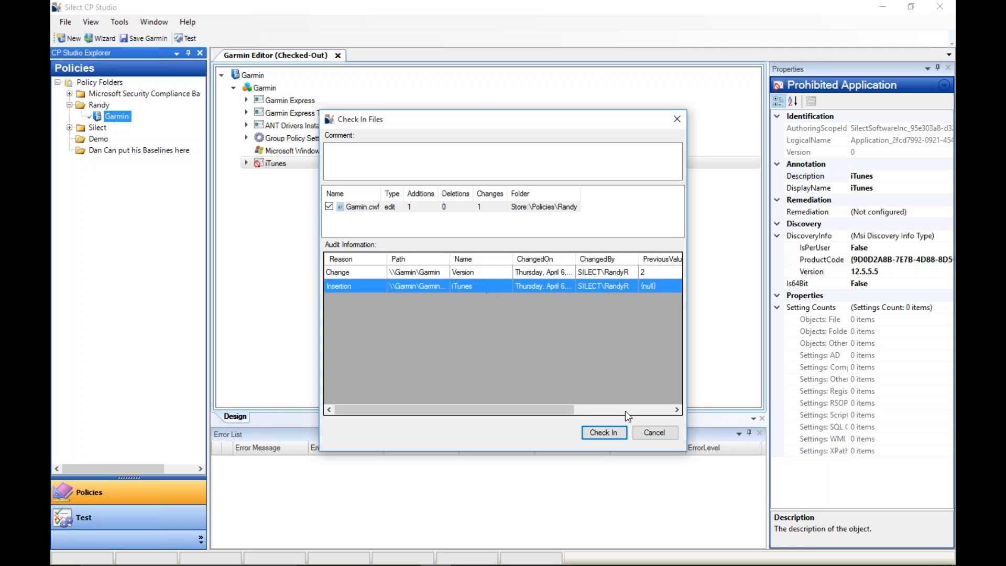
pyautogui.click(611, 436)
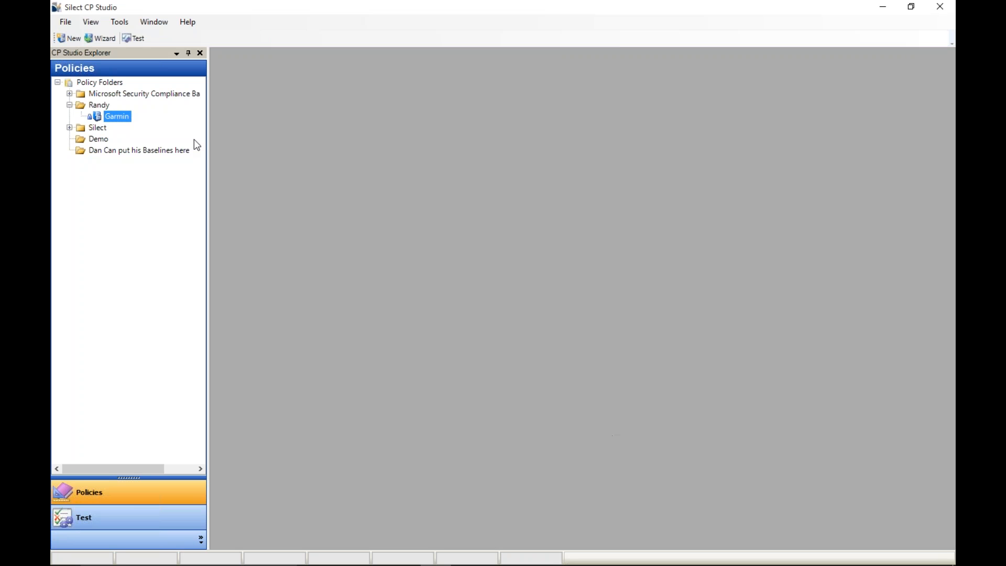
# Check out the Garmin policy again and add a General Settings item to the Garmin baseline
pyautogui.rightClick(118, 118)
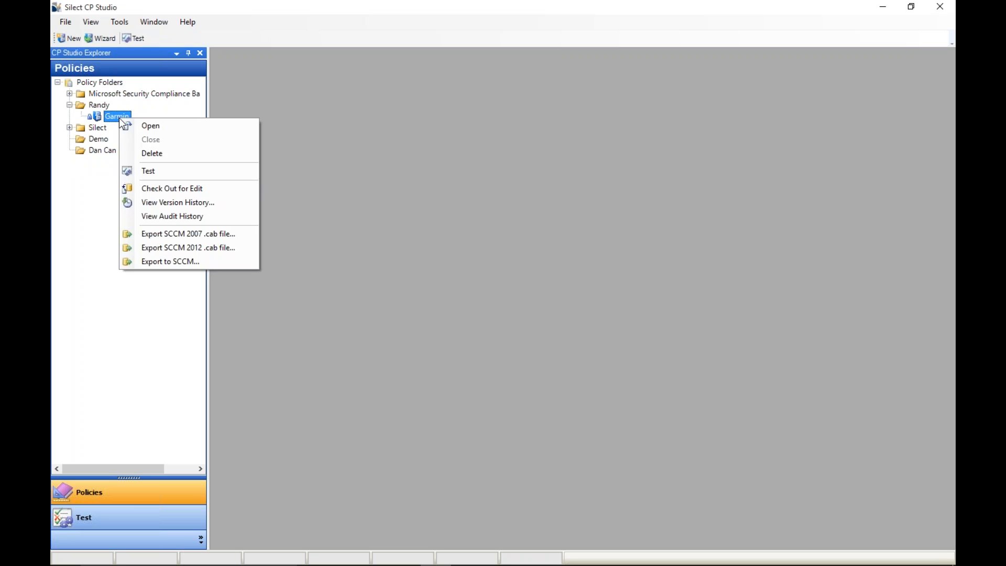
pyautogui.click(191, 187)
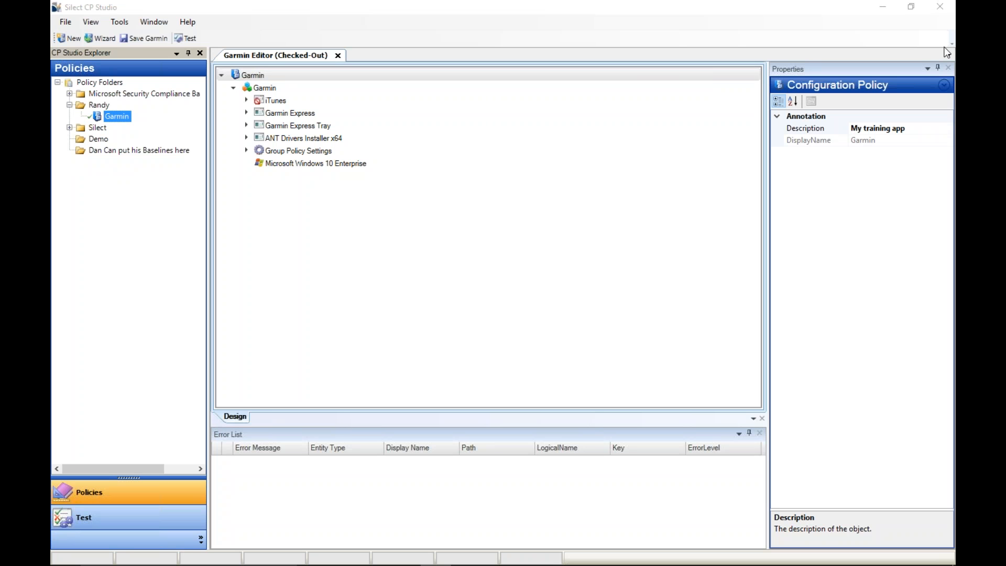
pyautogui.rightClick(272, 88)
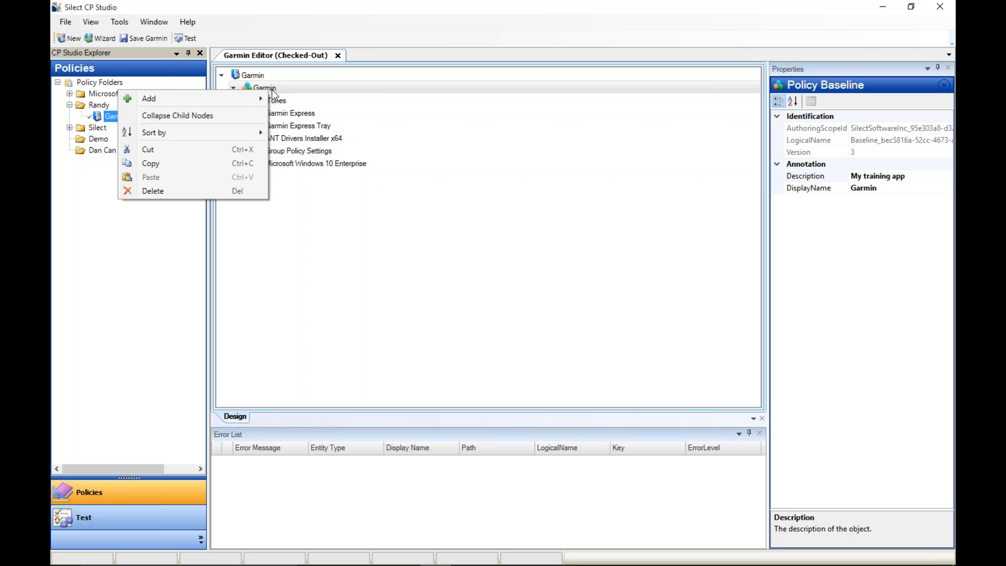
pyautogui.moveTo(247, 94)
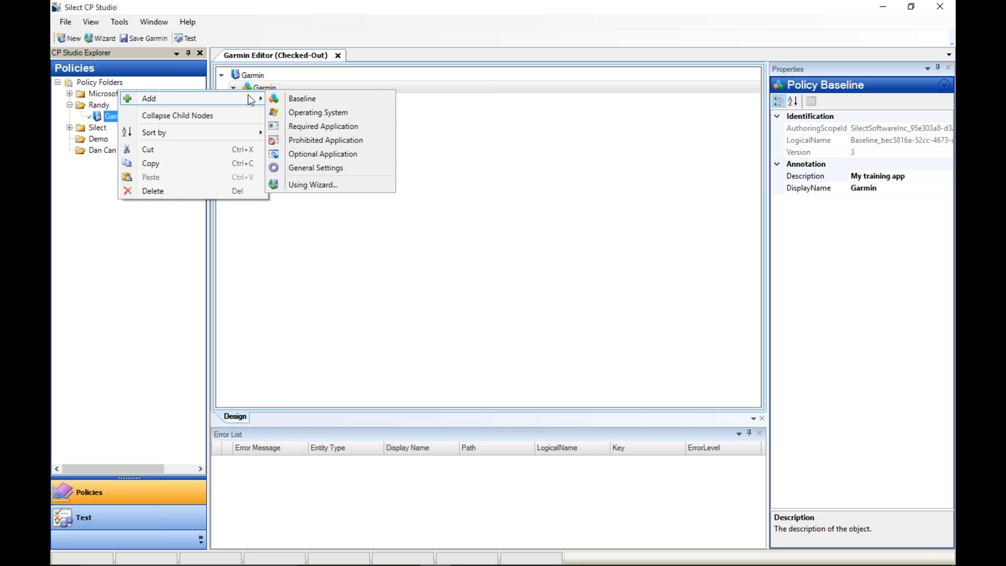
pyautogui.click(355, 169)
pyautogui.click(244, 176)
# Start adding a file object to GeneralSettings with the builder, using the local machine and current credentials
pyautogui.rightClick(311, 177)
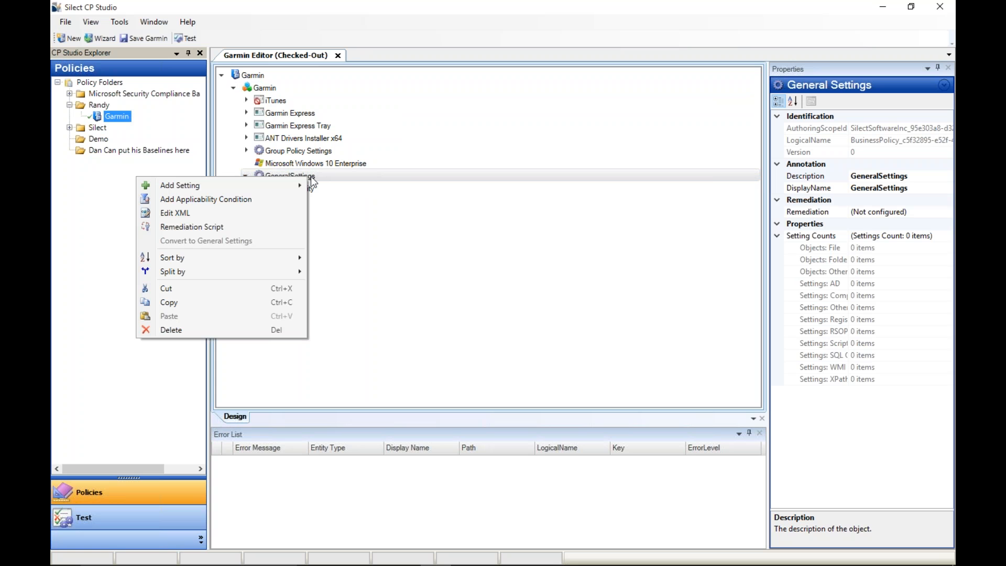
pyautogui.moveTo(295, 183)
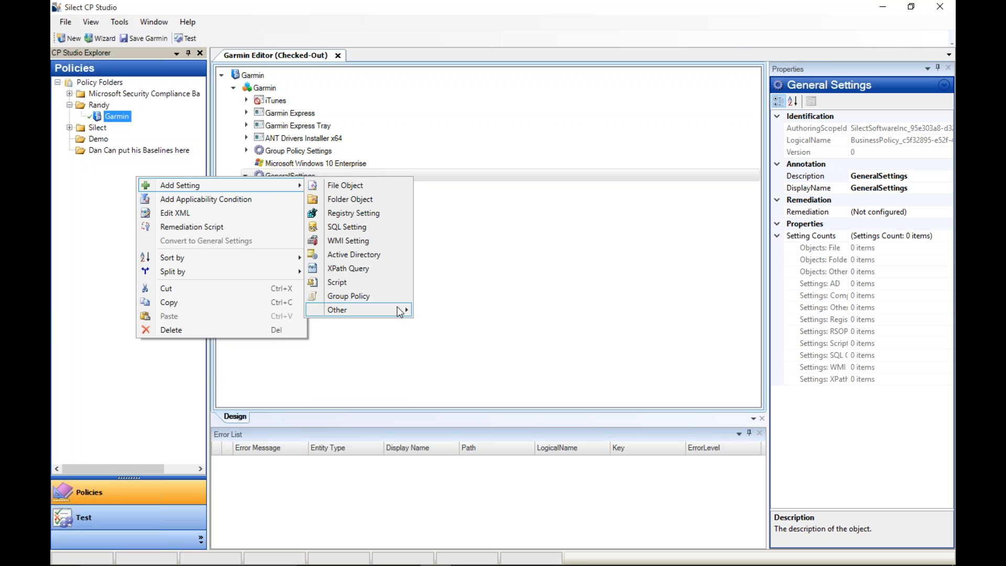
pyautogui.moveTo(409, 310)
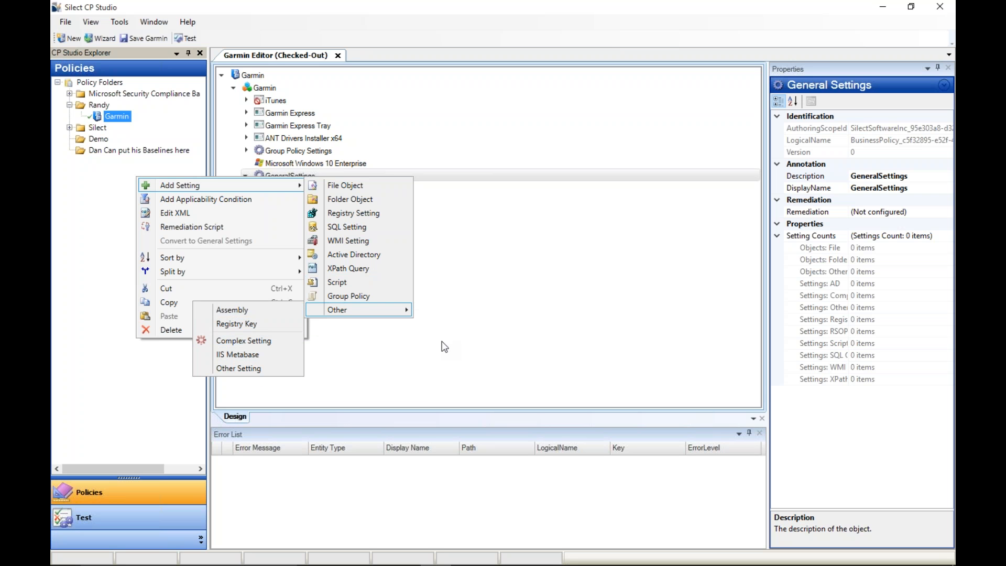
pyautogui.click(366, 186)
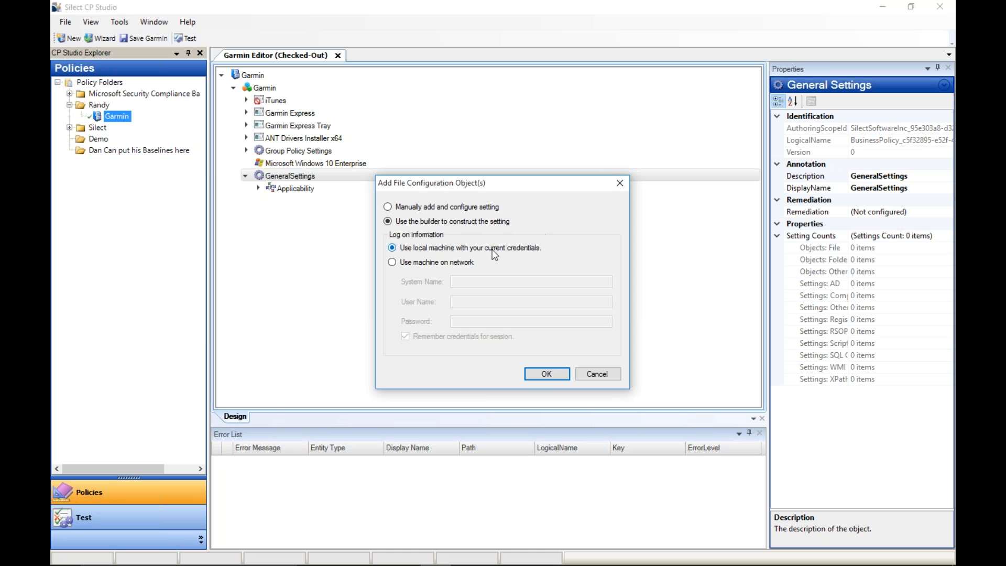
pyautogui.click(553, 375)
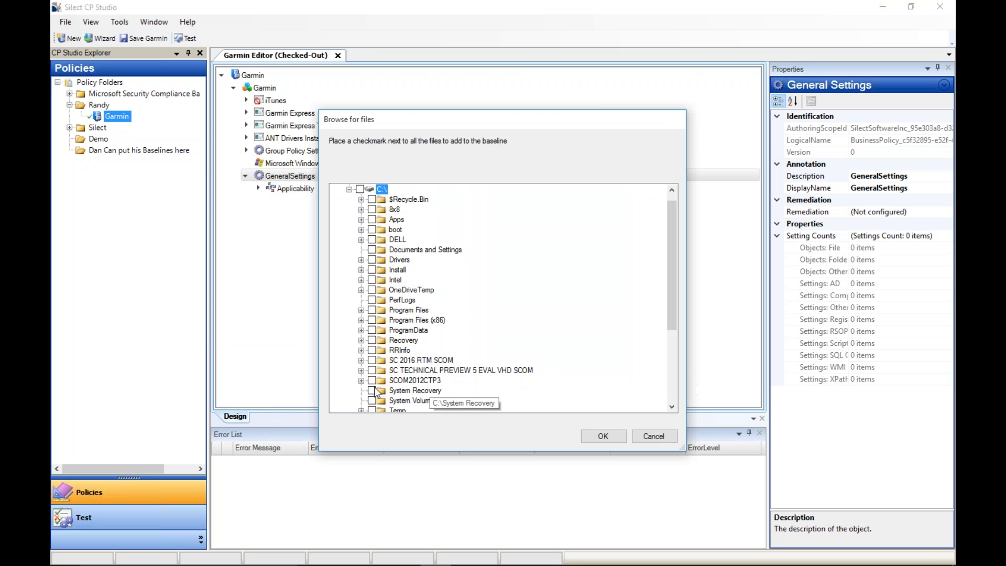
# Add the Gold MP Studio licence file (.lic) from C:\Program Files\Silect\MP Studio\V7 to GeneralSettings as the file object
pyautogui.click(361, 310)
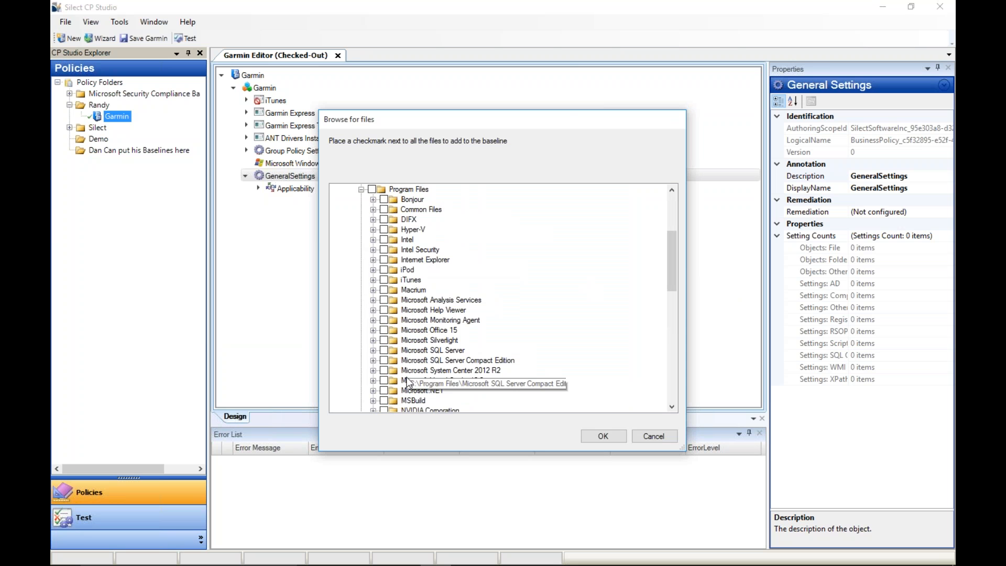
pyautogui.moveTo(671, 245); pyautogui.dragTo(671, 279)
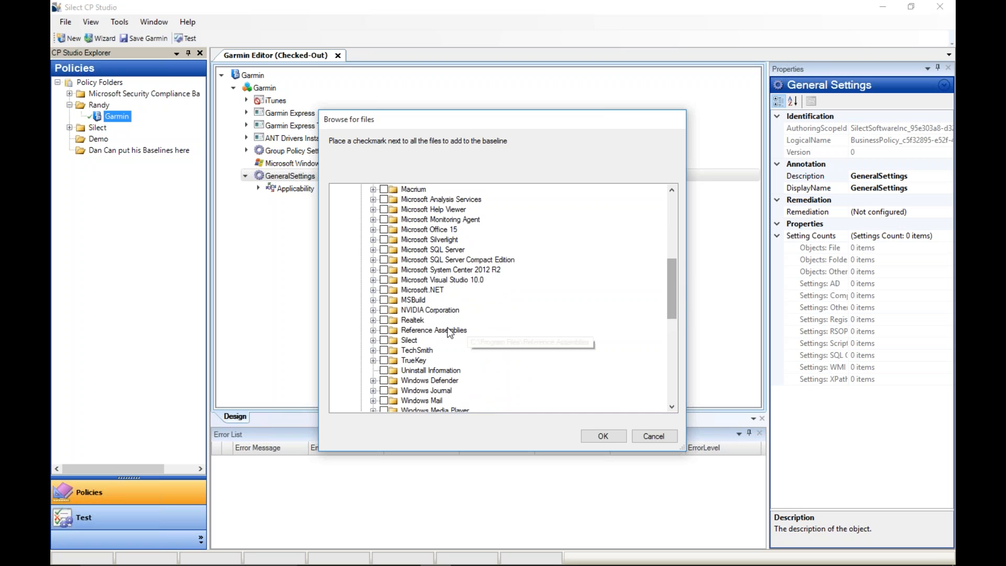
pyautogui.click(373, 340)
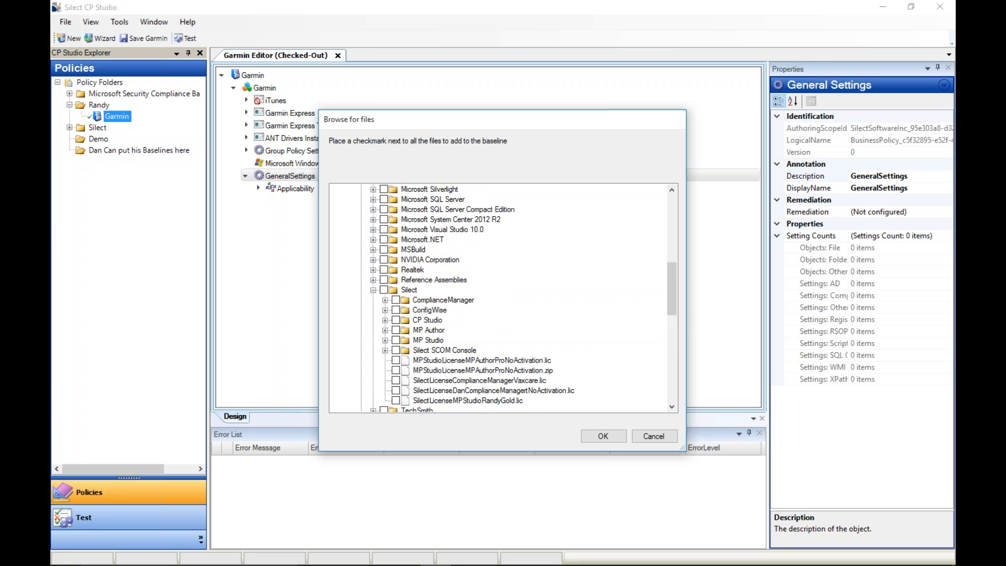
pyautogui.click(386, 340)
pyautogui.click(396, 360)
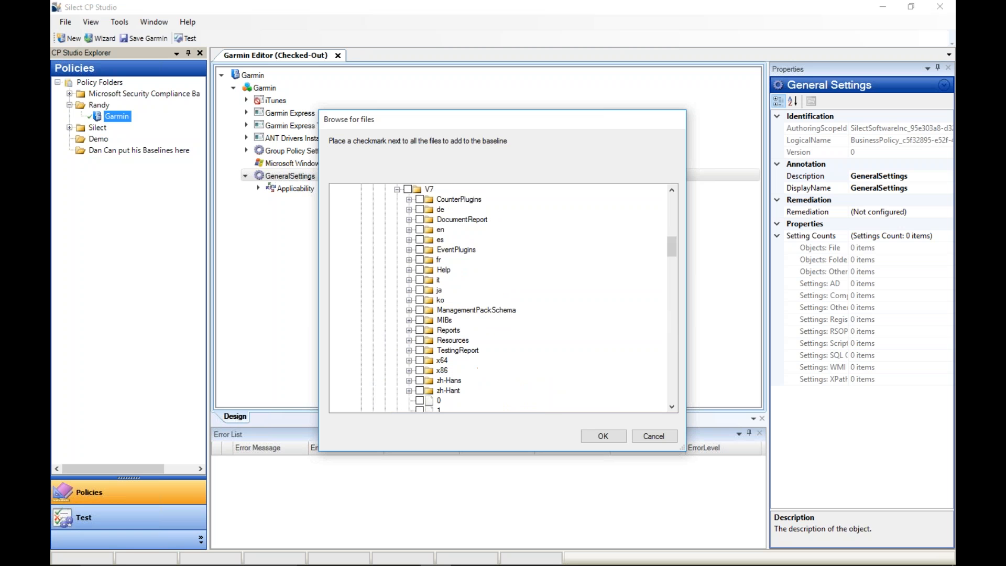
pyautogui.moveTo(671, 244); pyautogui.dragTo(672, 349)
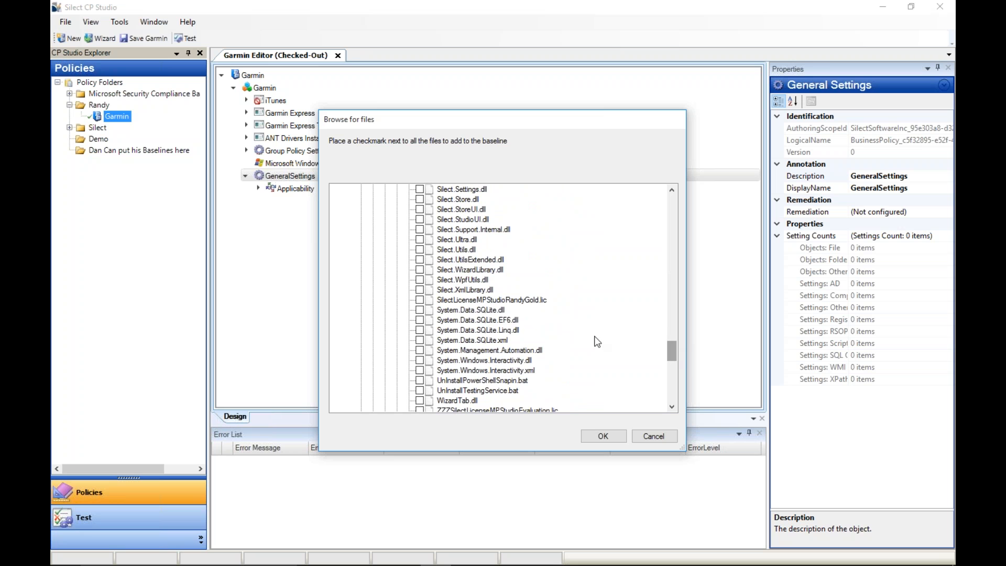
pyautogui.click(420, 300)
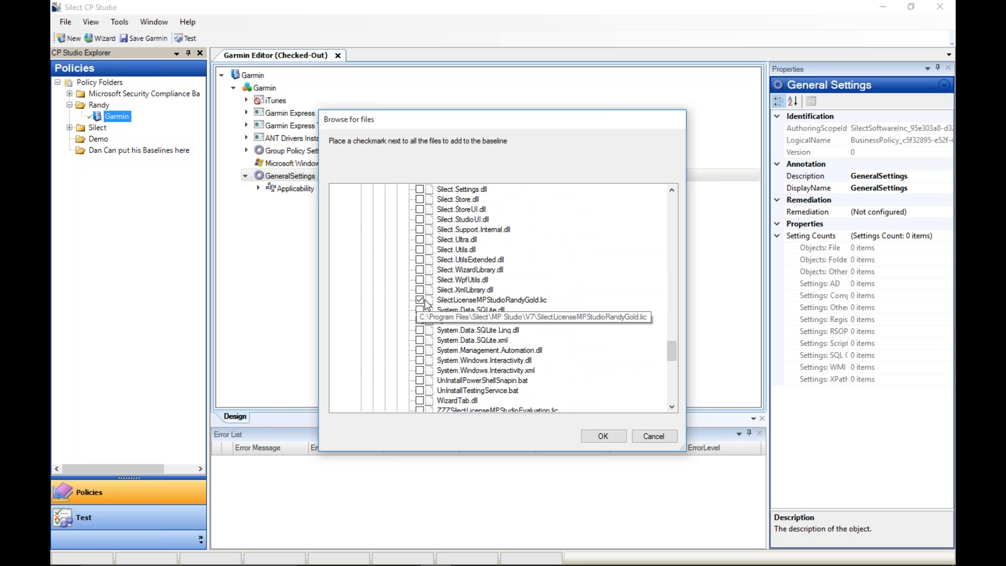
pyautogui.click(603, 436)
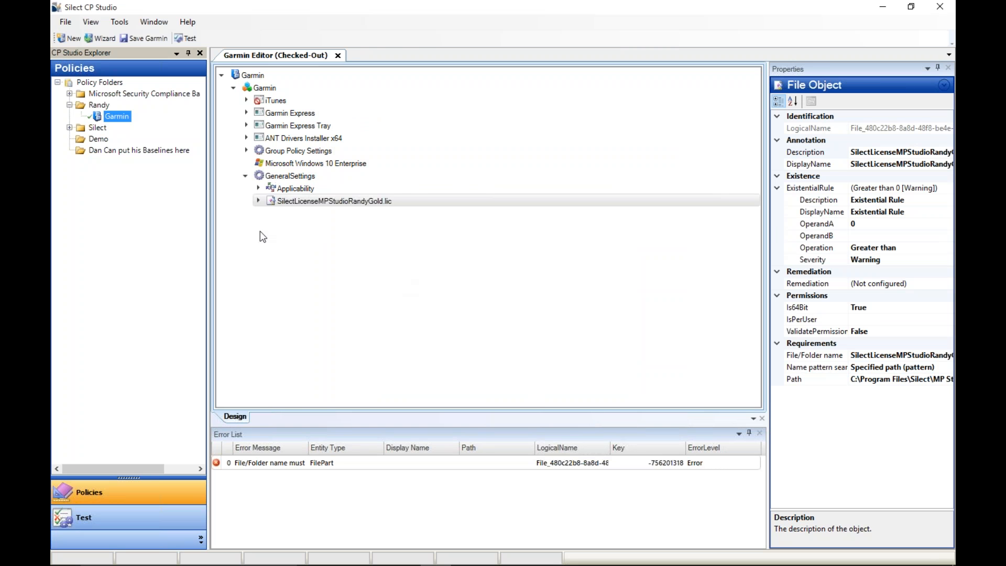
# Start adding a folder object to GeneralSettings with the builder, using the local machine and current credentials, and expand Program Files
pyautogui.rightClick(292, 177)
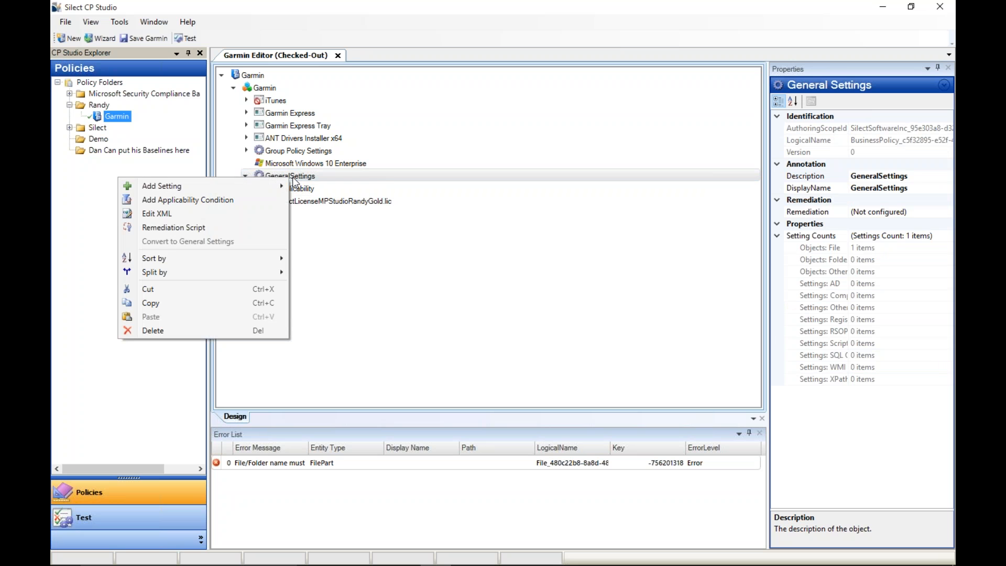
pyautogui.moveTo(283, 186)
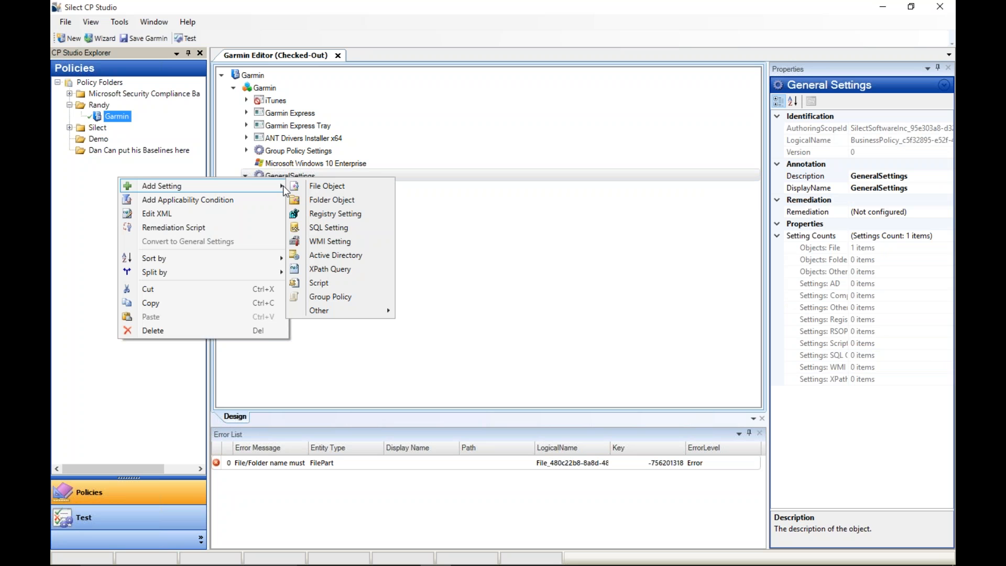
pyautogui.click(353, 202)
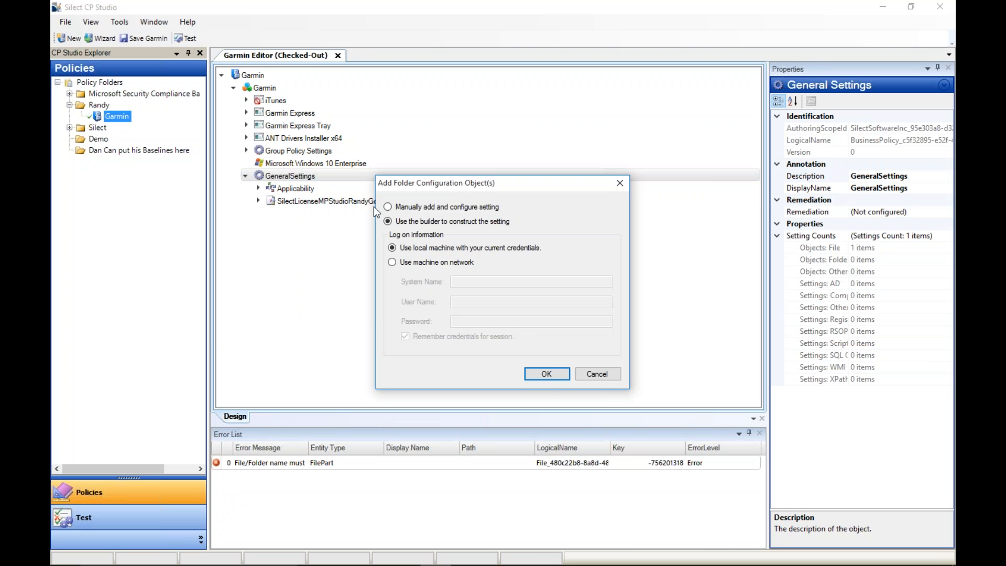
pyautogui.click(547, 373)
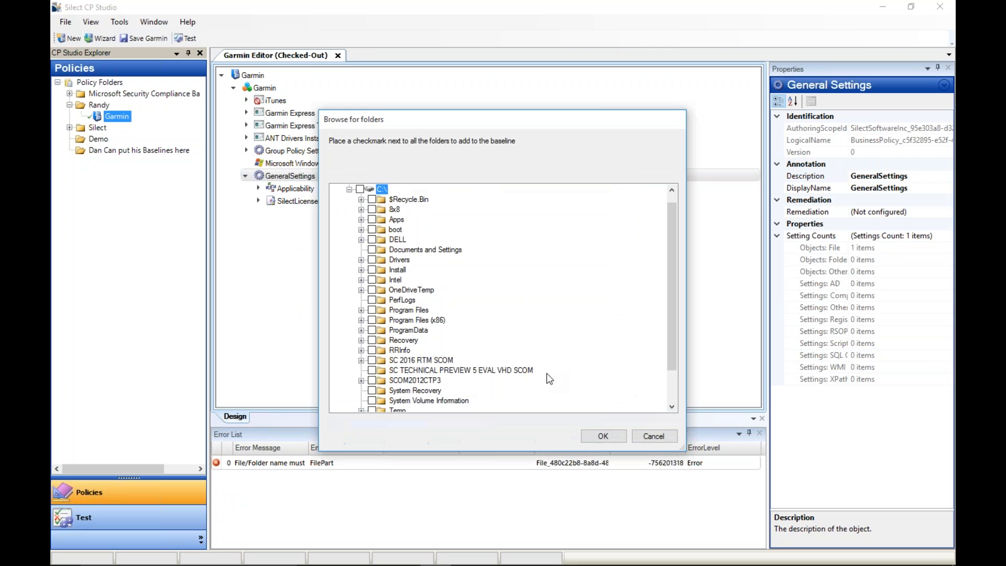
pyautogui.click(360, 310)
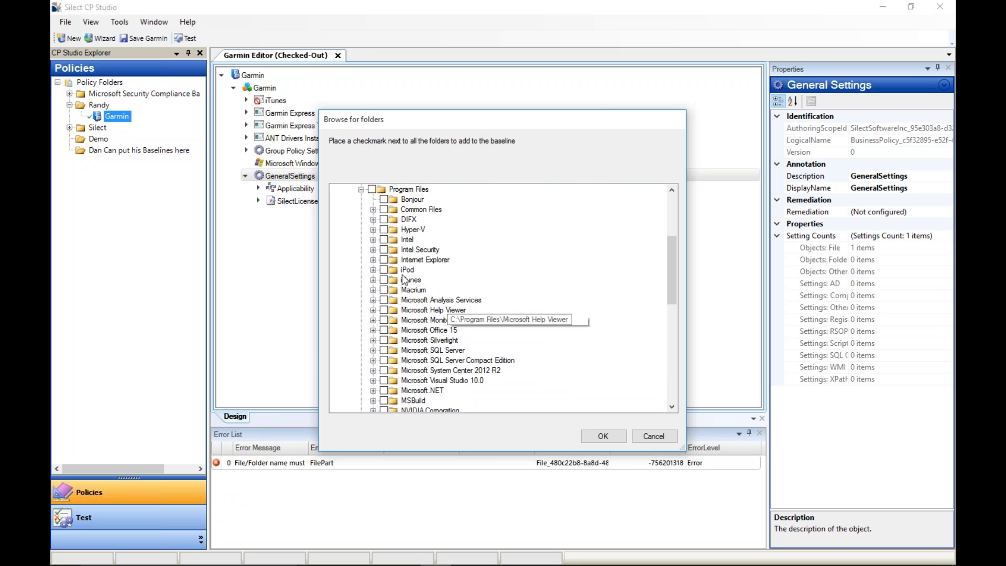
pyautogui.click(373, 280)
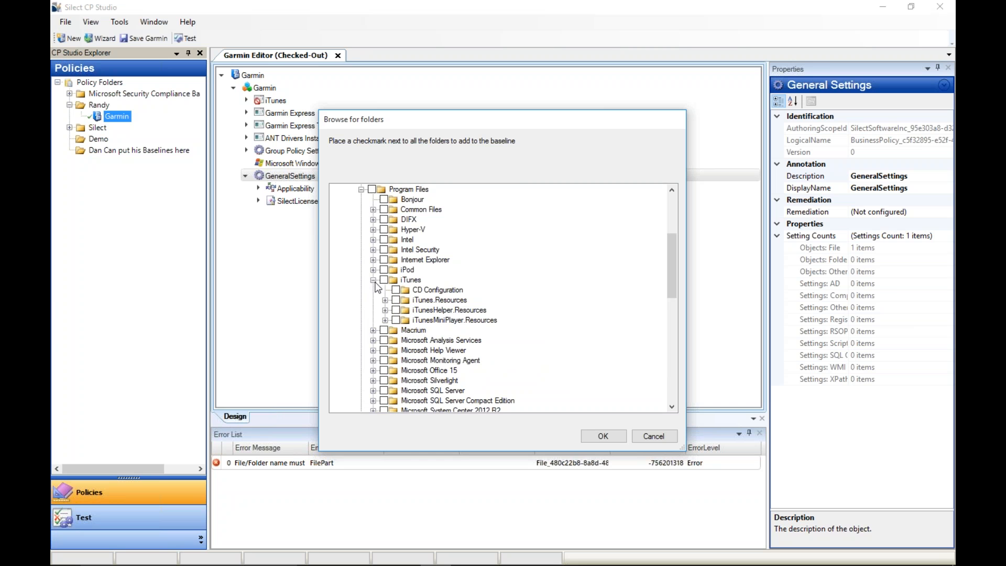
pyautogui.click(373, 280)
pyautogui.click(373, 270)
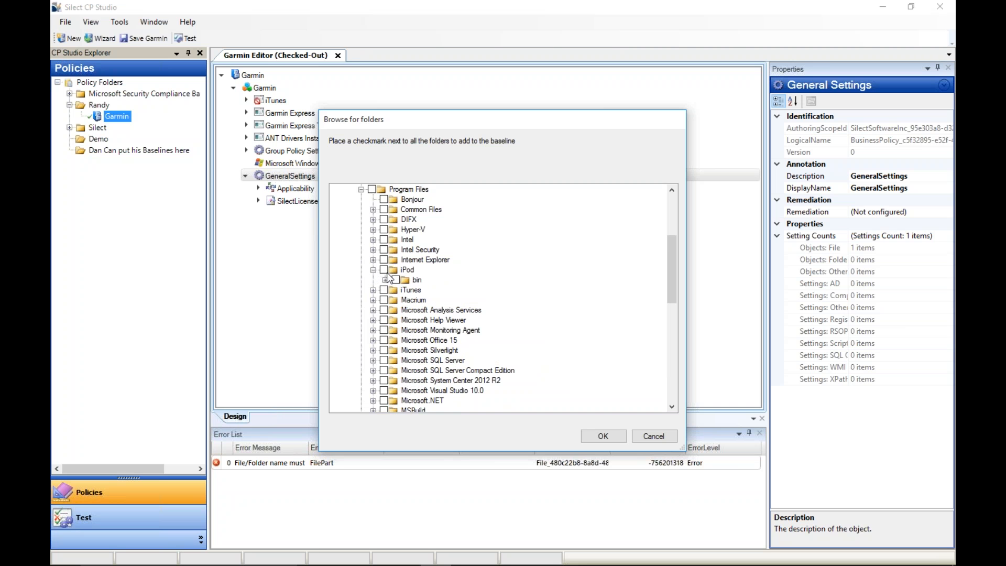
pyautogui.click(386, 280)
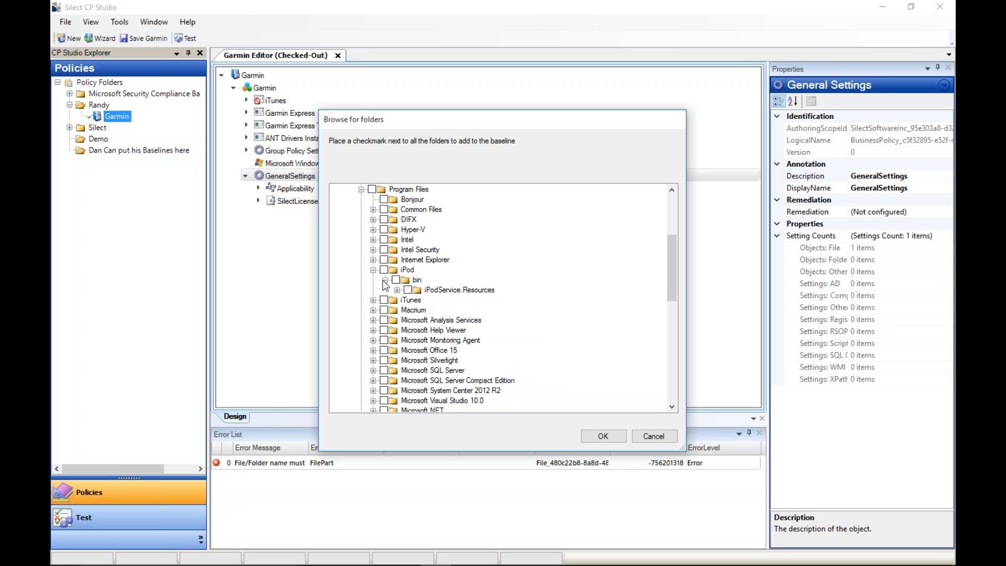
pyautogui.click(372, 270)
# Add the folder C:\Program Files\Silect\MP Studio\V7\Reports to GeneralSettings as the folder object
pyautogui.scroll(-4, 382, 377)
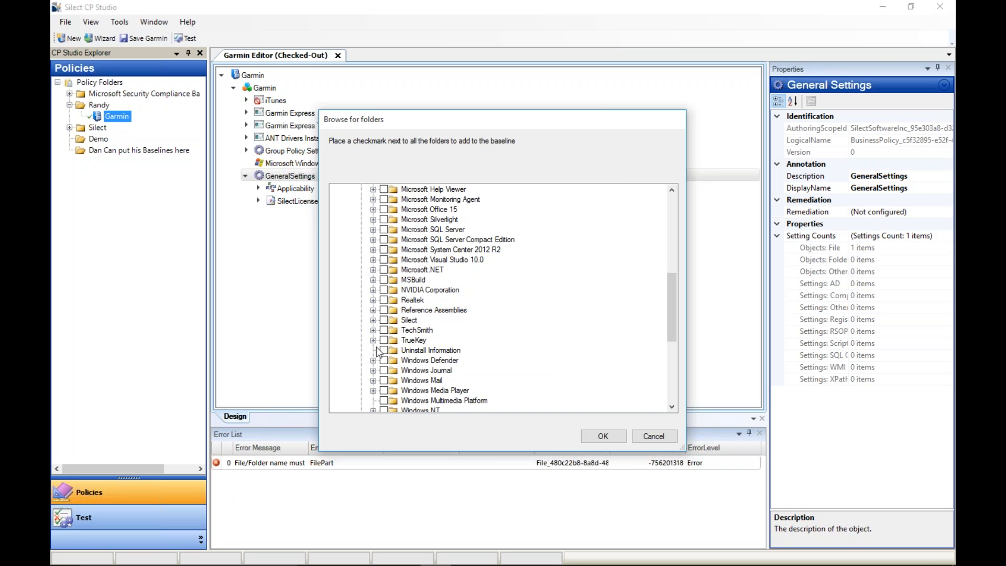
pyautogui.click(374, 321)
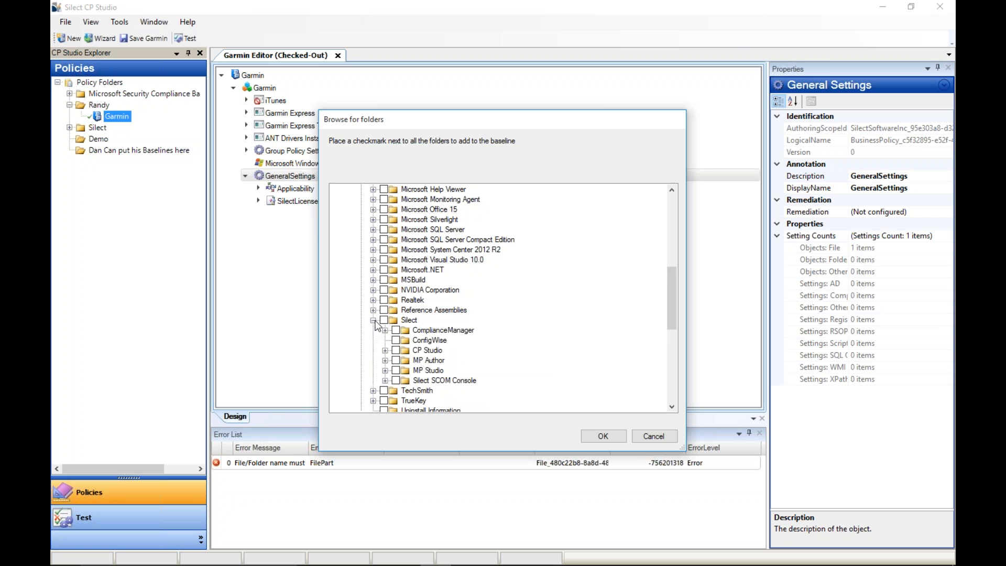
pyautogui.click(386, 370)
pyautogui.click(397, 390)
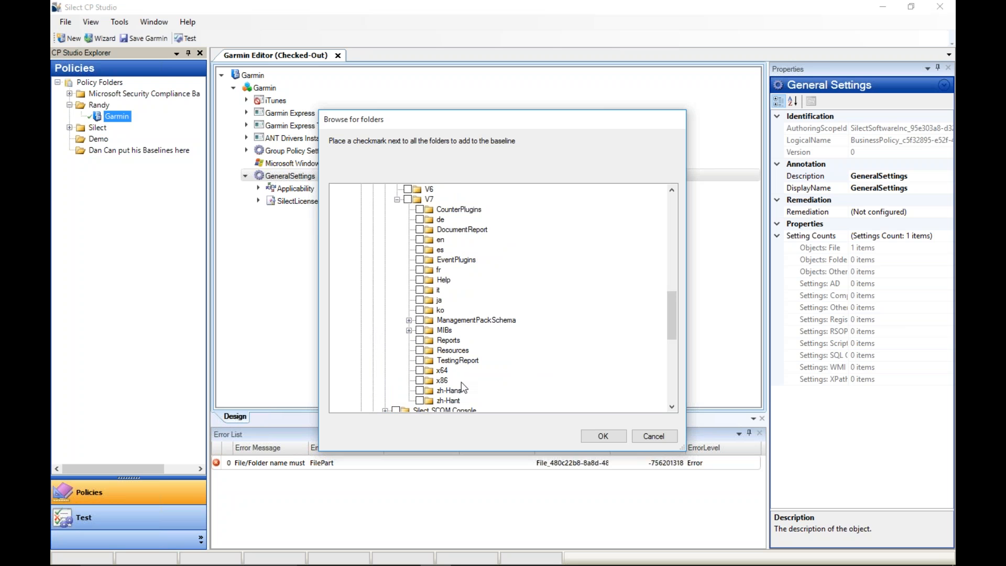
pyautogui.click(448, 340)
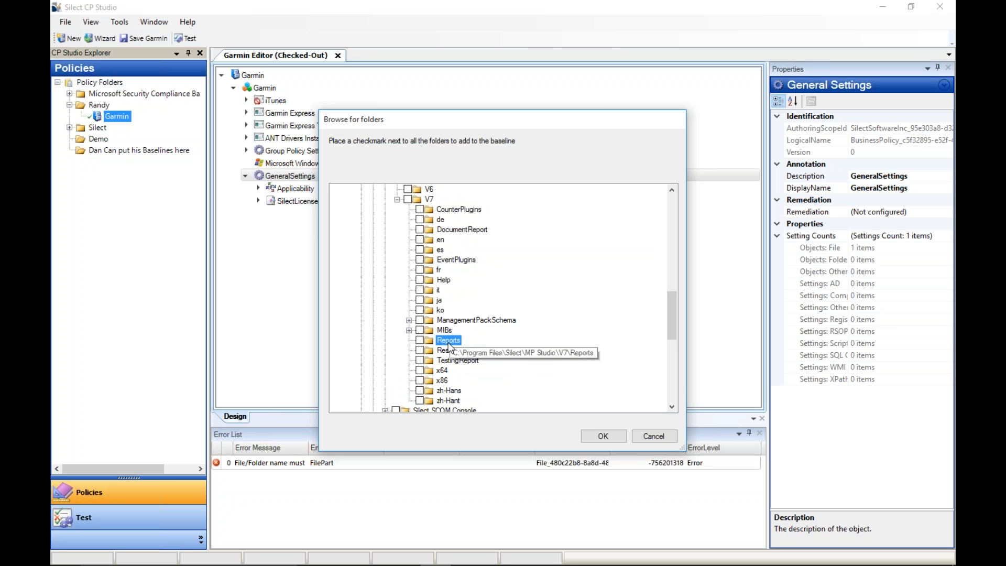
pyautogui.click(419, 340)
pyautogui.click(603, 436)
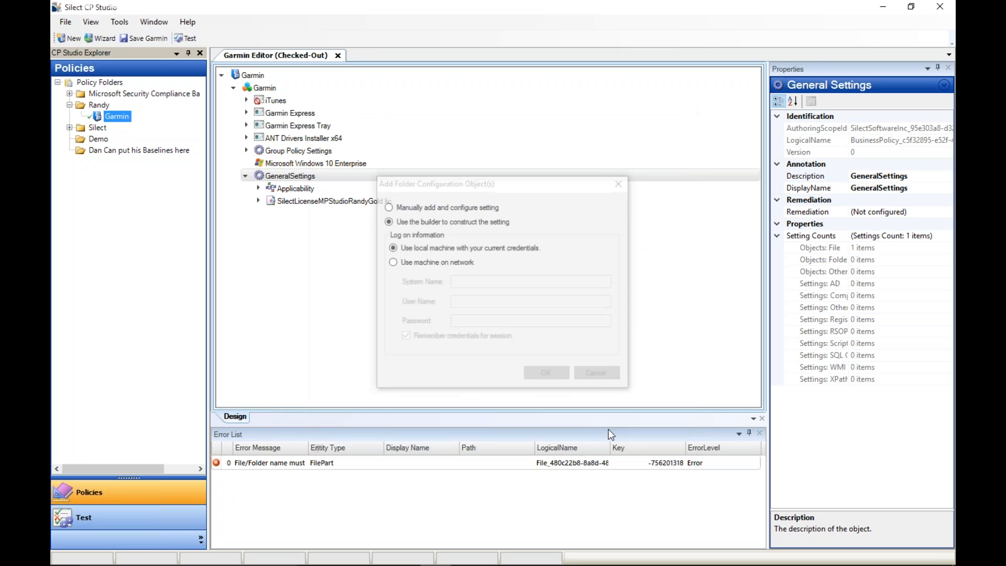
# Start adding a registry setting to GeneralSettings with the builder, using the local machine and current credentials
pyautogui.click(304, 176)
pyautogui.rightClick(304, 176)
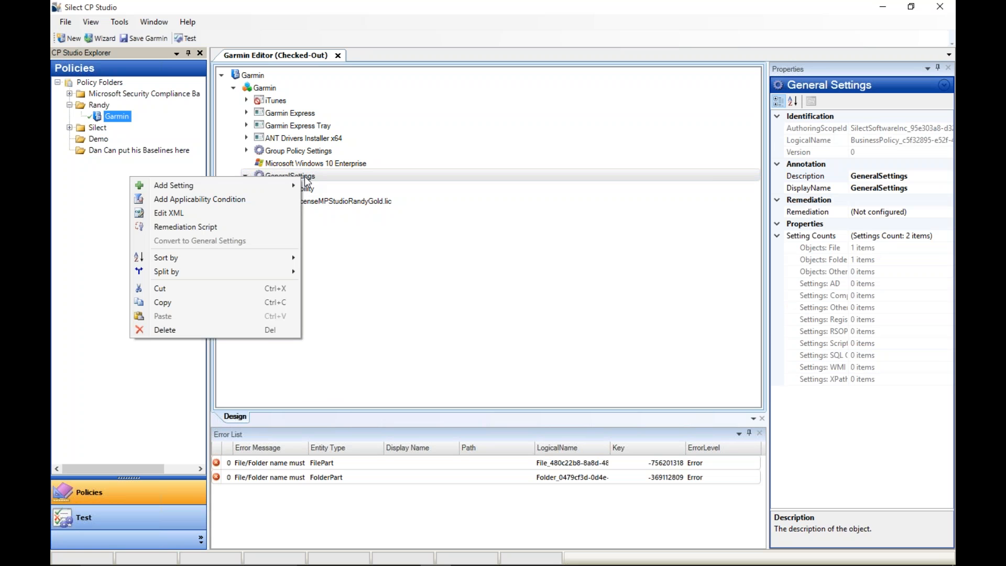
pyautogui.moveTo(295, 189)
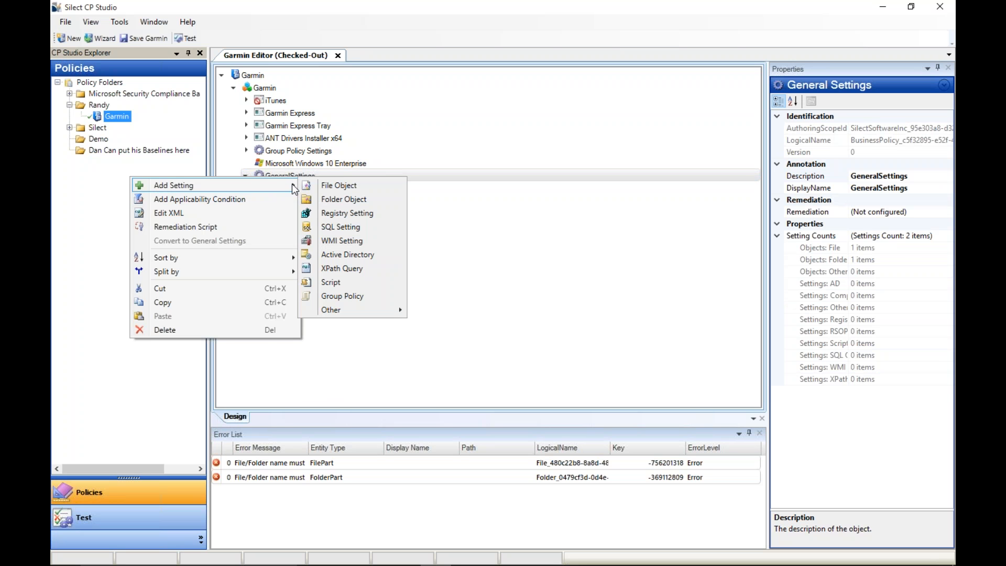
pyautogui.click(399, 215)
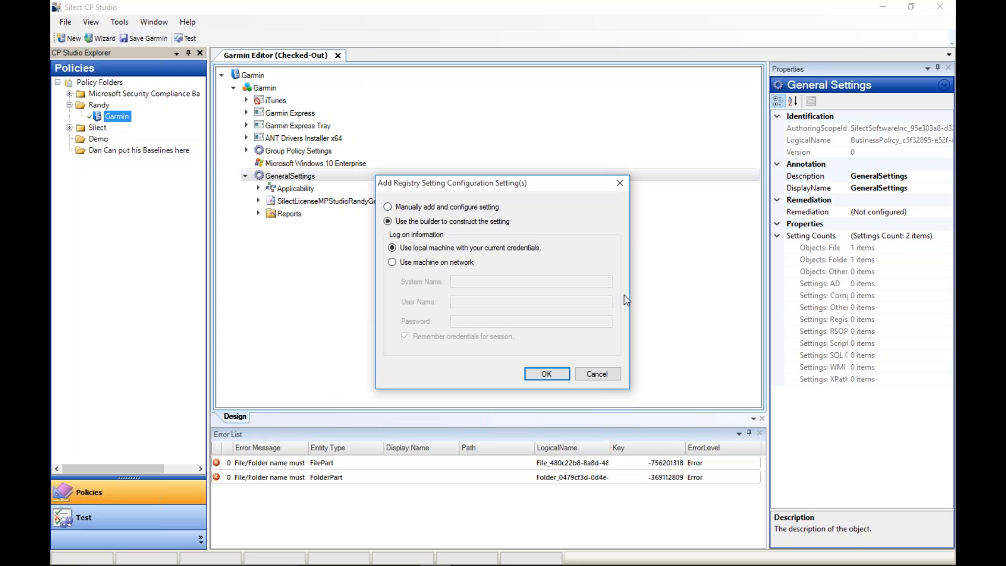
pyautogui.click(546, 374)
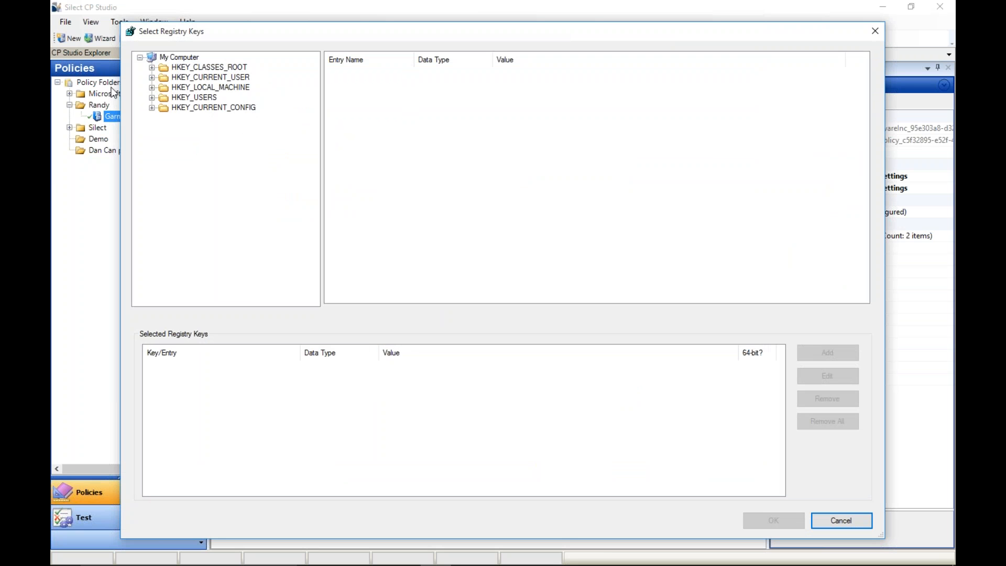
# Add the RefCount entry from HKEY_LOCAL_MACHINE\SOFTWARE\Hewlett-Packard\Install\{BD4C1C70-5A2B-4696-BD9F-383679EF58FE} to the selected registry keys
pyautogui.click(152, 98)
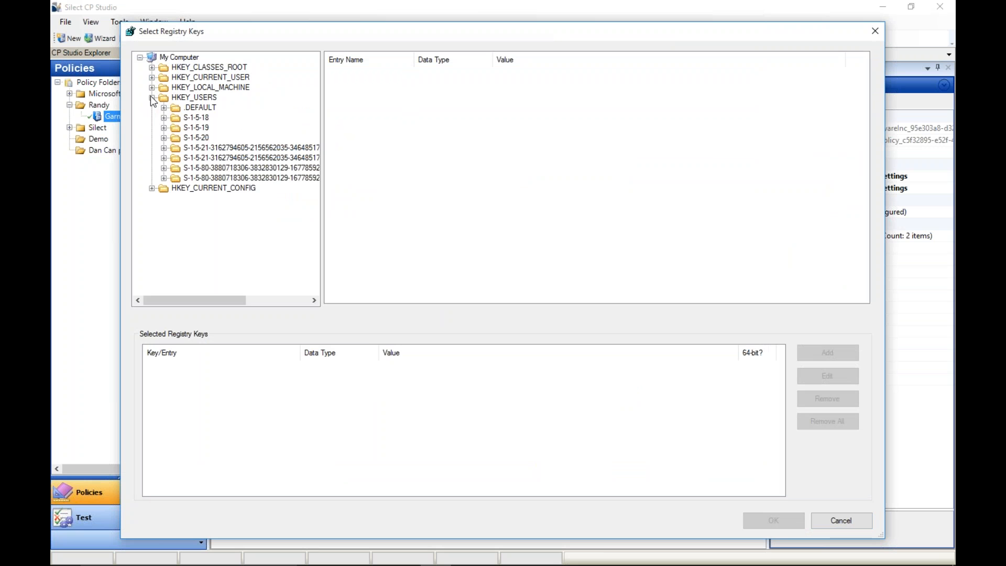
pyautogui.click(152, 98)
pyautogui.click(151, 88)
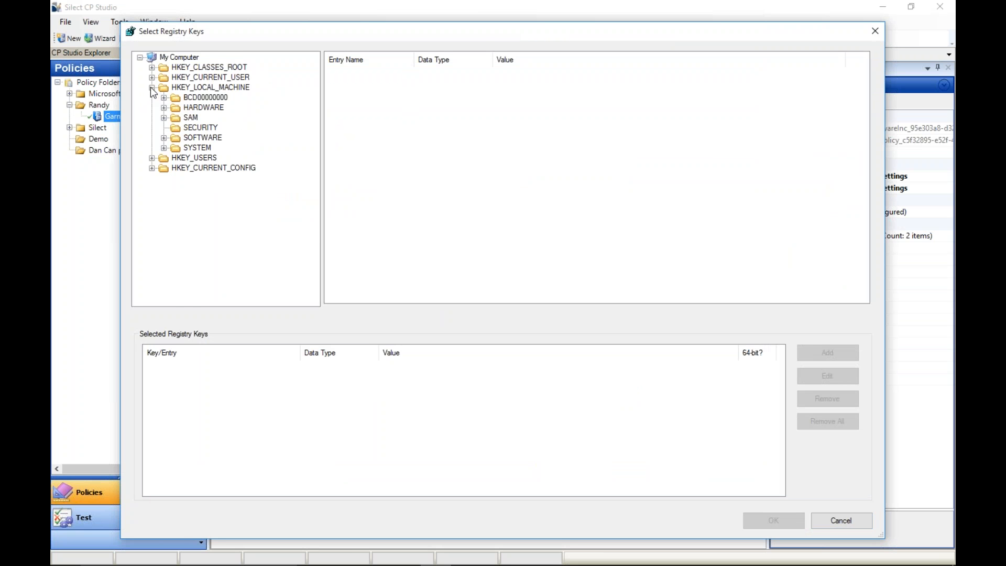
pyautogui.click(164, 138)
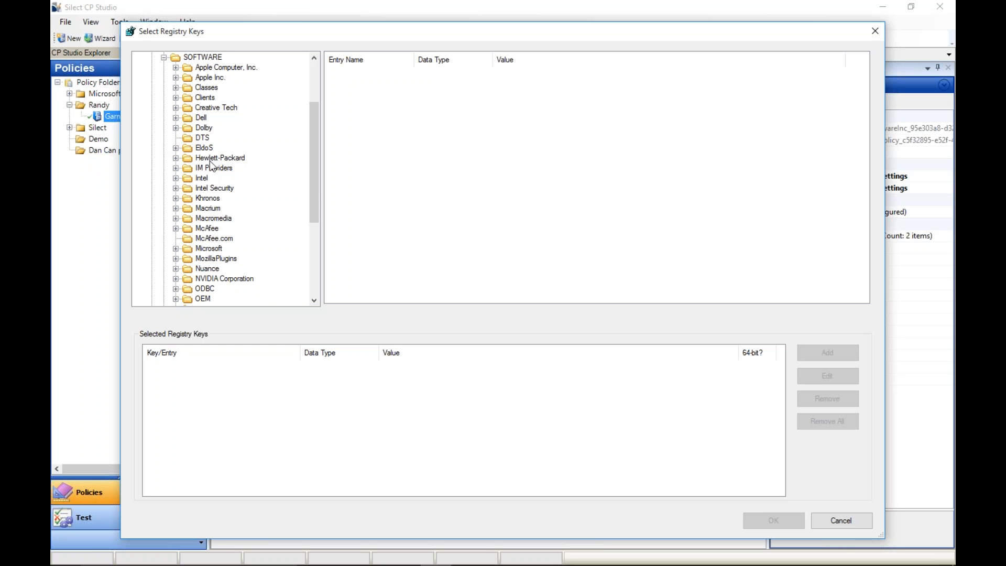
pyautogui.click(175, 158)
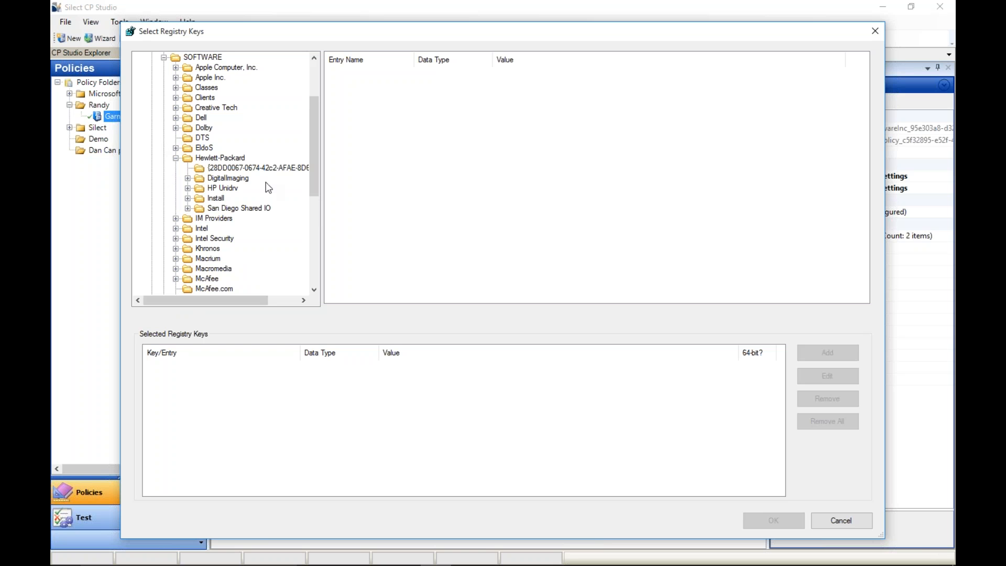
pyautogui.click(187, 198)
pyautogui.click(215, 199)
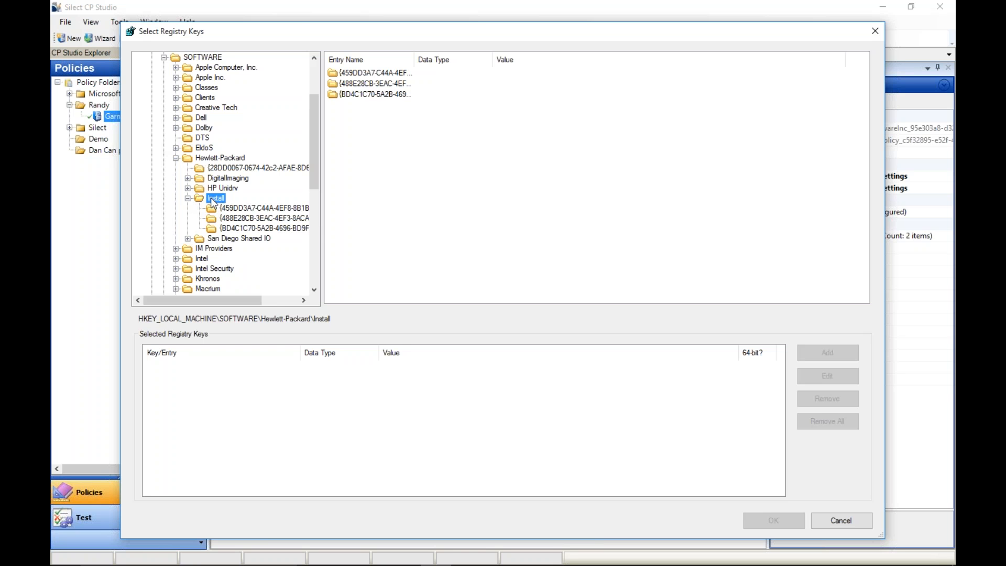
pyautogui.click(239, 230)
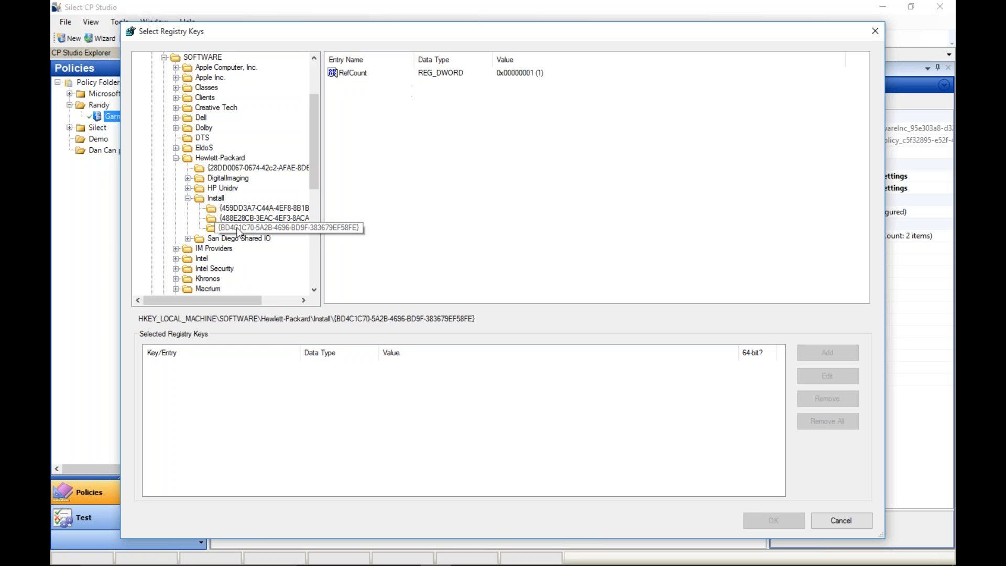
pyautogui.click(361, 76)
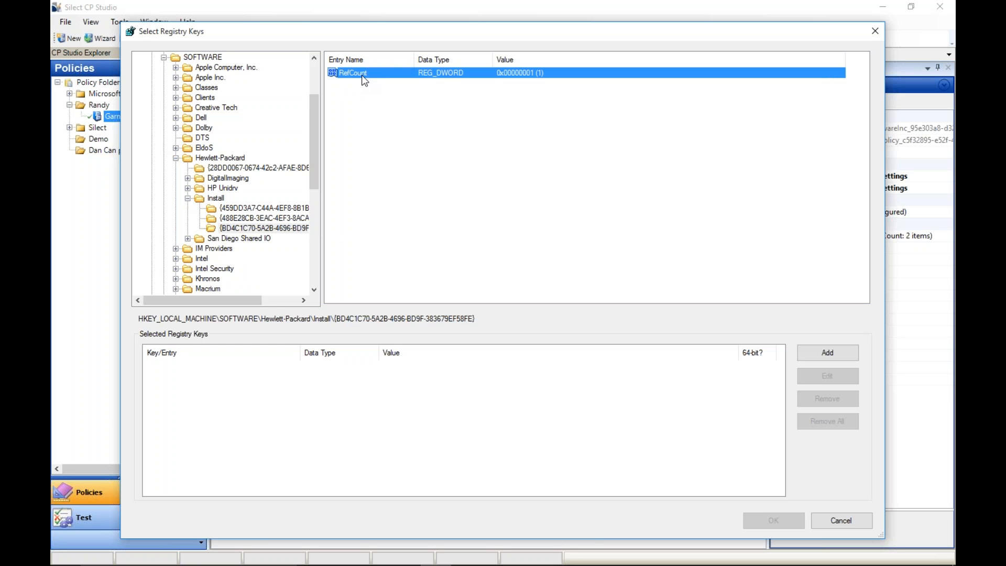
pyautogui.click(848, 356)
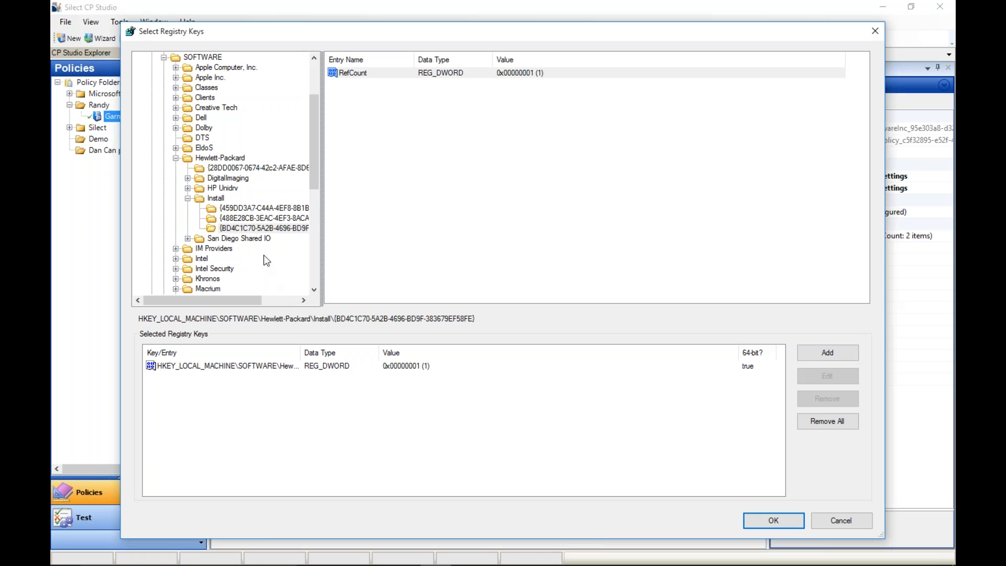
# Examine the Display, IGFX and MediaSDK subkeys under HKEY_LOCAL_MACHINE\SOFTWARE\Intel
pyautogui.click(176, 259)
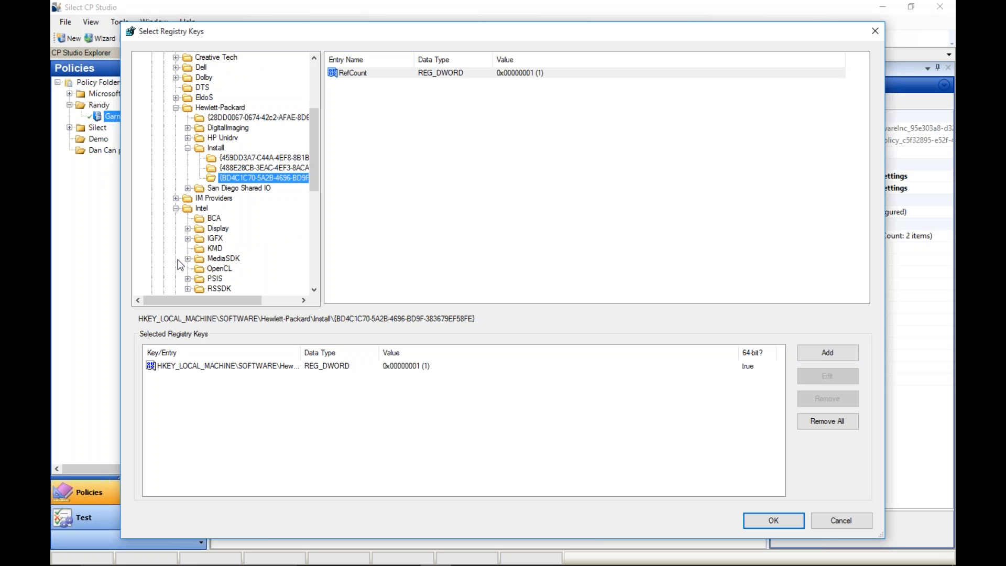
pyautogui.click(201, 208)
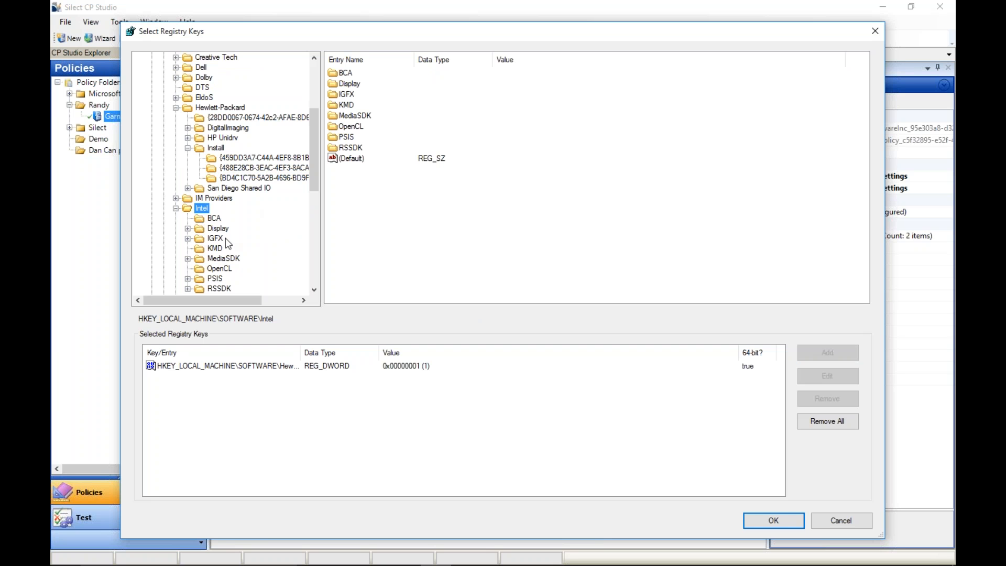
pyautogui.click(188, 229)
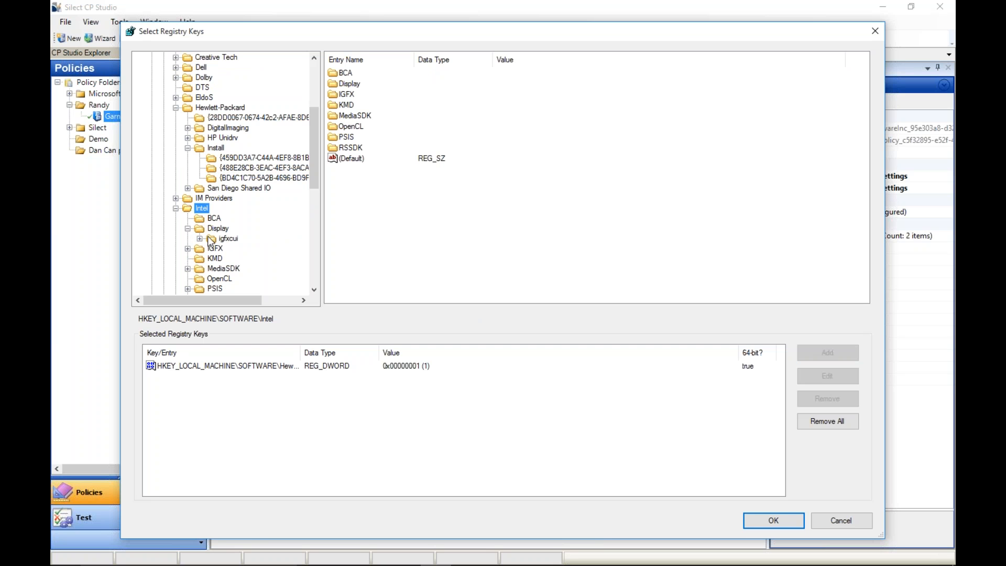
pyautogui.click(188, 249)
pyautogui.click(207, 250)
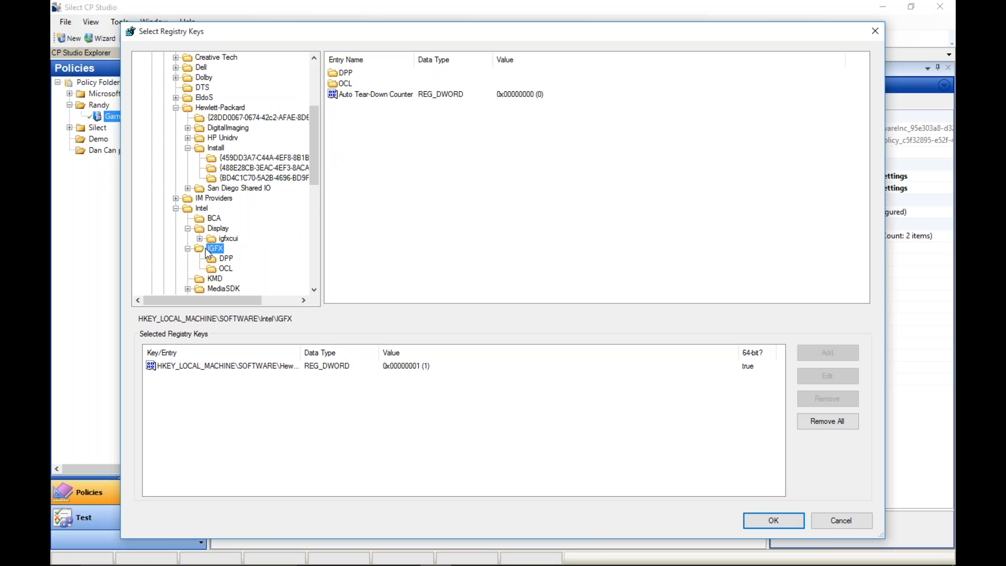
pyautogui.click(224, 289)
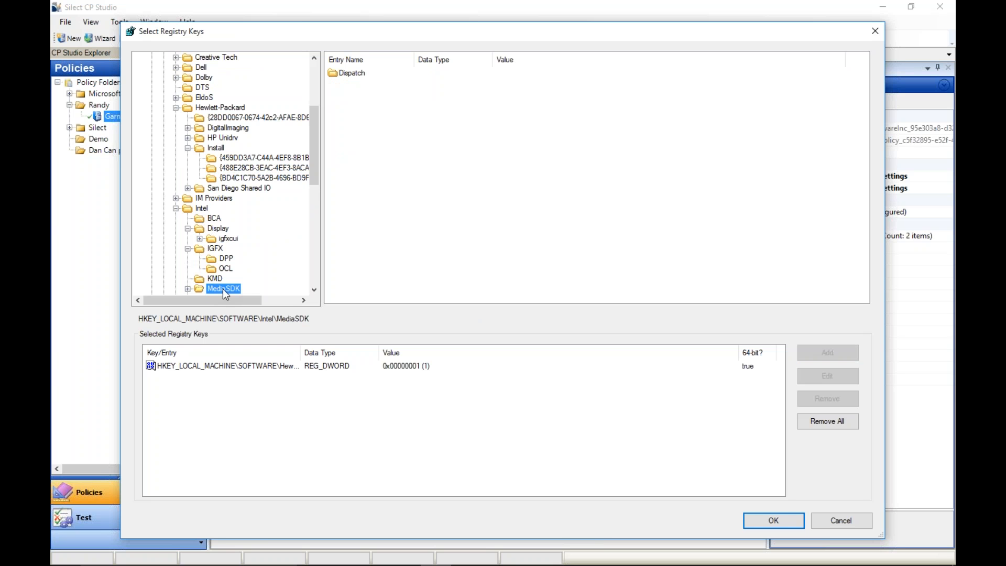
pyautogui.click(187, 289)
# Add the v3 key from HKEY_LOCAL_MACHINE\SOFTWARE\Intel\RSSDK to the selection and insert all selected registry settings into GeneralSettings
pyautogui.click(314, 289)
pyautogui.click(314, 290)
pyautogui.click(314, 289)
pyautogui.click(314, 290)
pyautogui.click(188, 259)
pyautogui.click(217, 259)
pyautogui.click(200, 268)
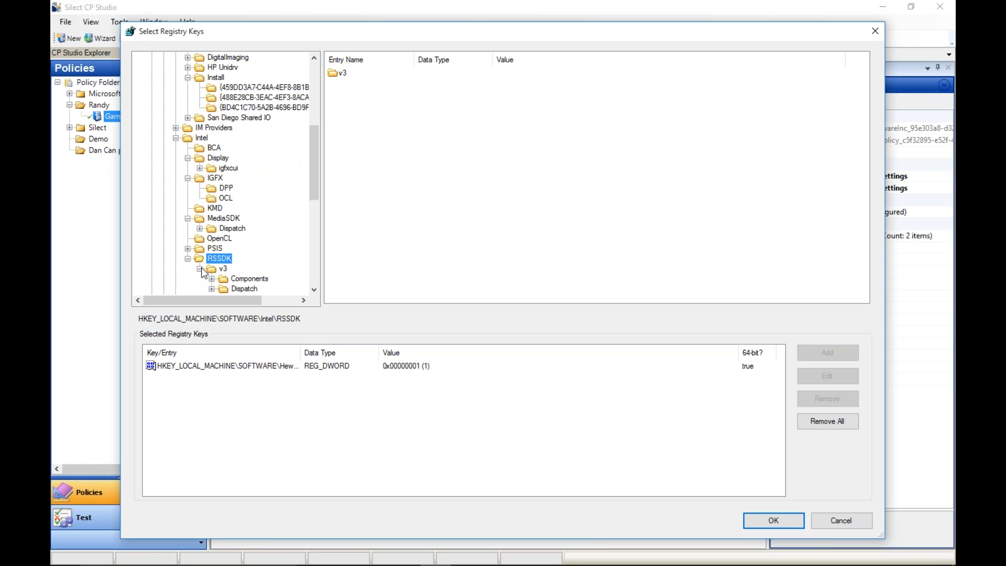
pyautogui.click(335, 73)
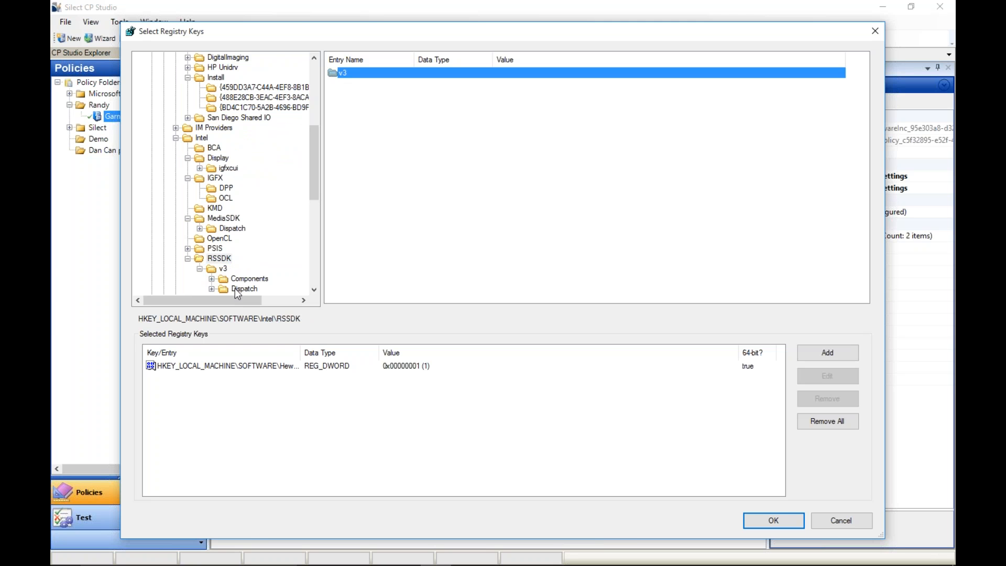
pyautogui.click(315, 290)
pyautogui.click(314, 290)
pyautogui.click(315, 290)
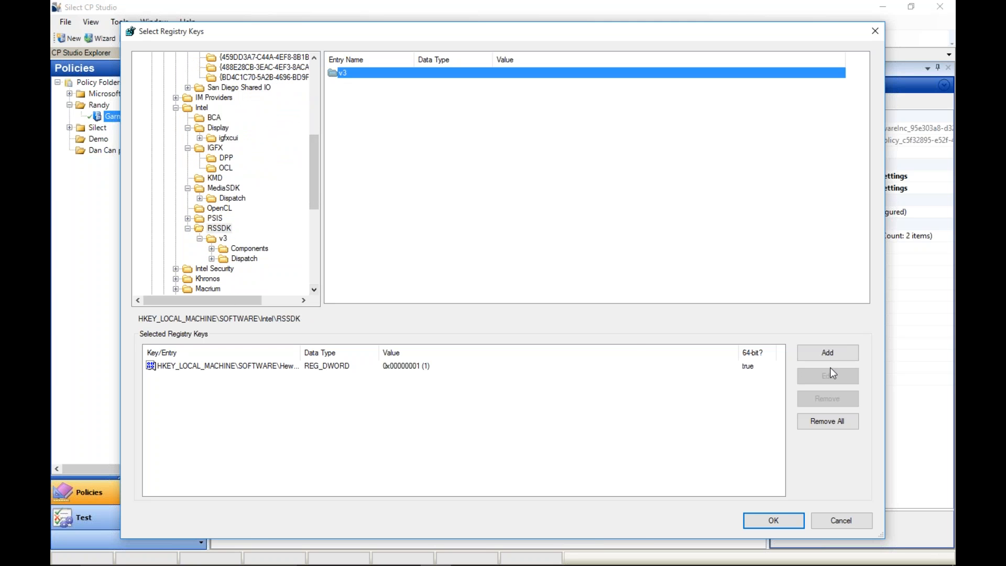
pyautogui.click(836, 352)
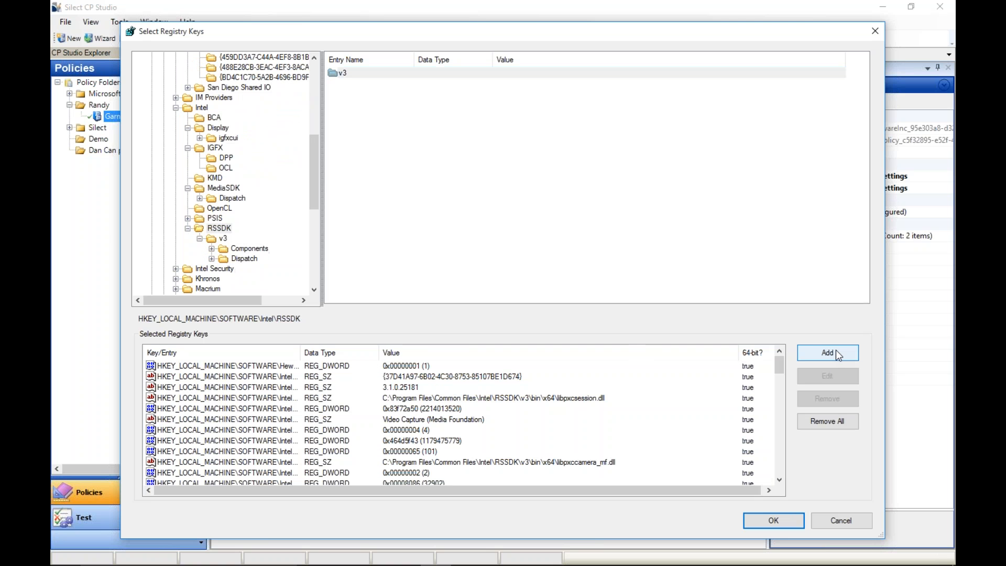
pyautogui.click(781, 517)
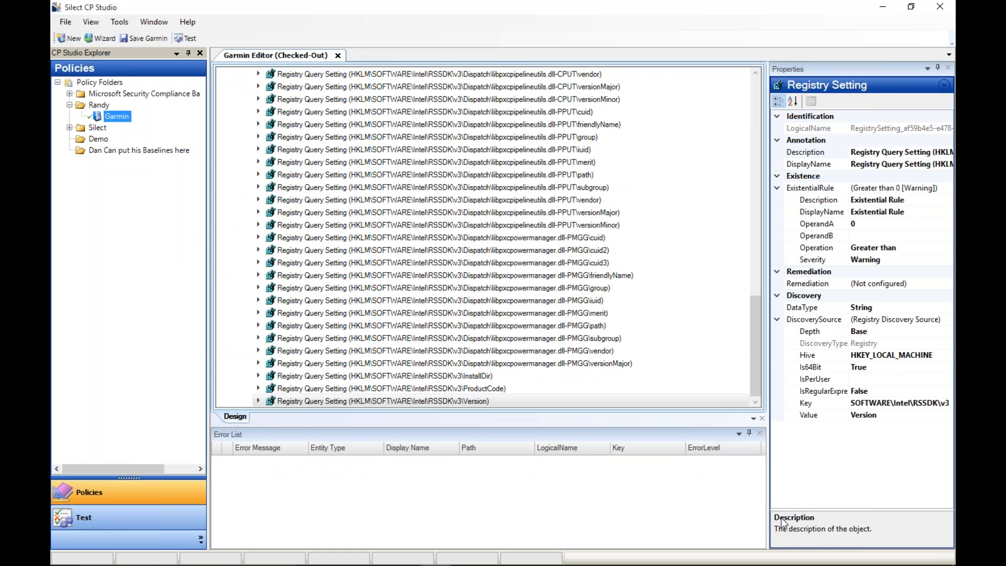
# Review the registry settings inserted under GeneralSettings and examine the GeneralSettings setting counts
pyautogui.moveTo(756, 345); pyautogui.dragTo(756, 129)
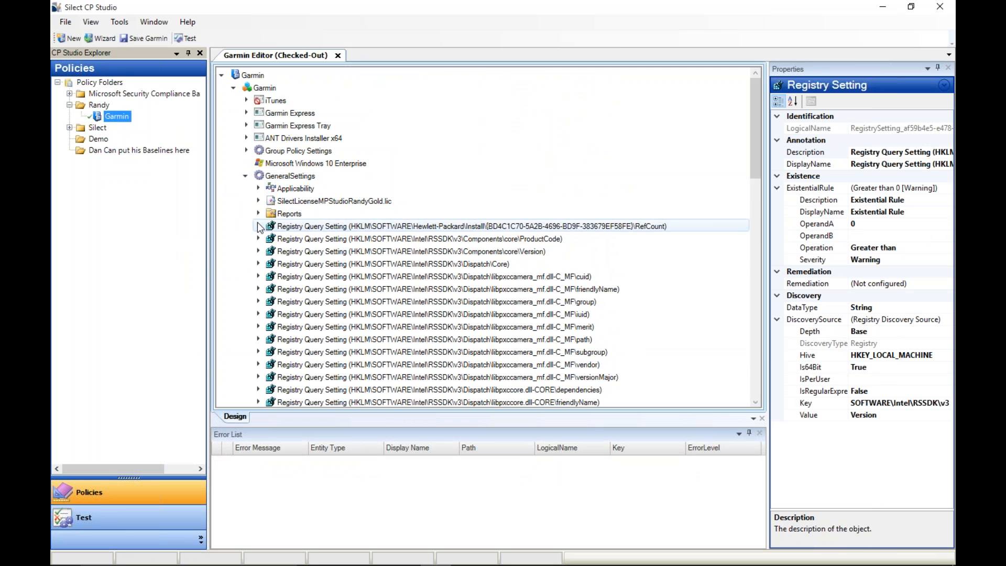
pyautogui.rightClick(314, 264)
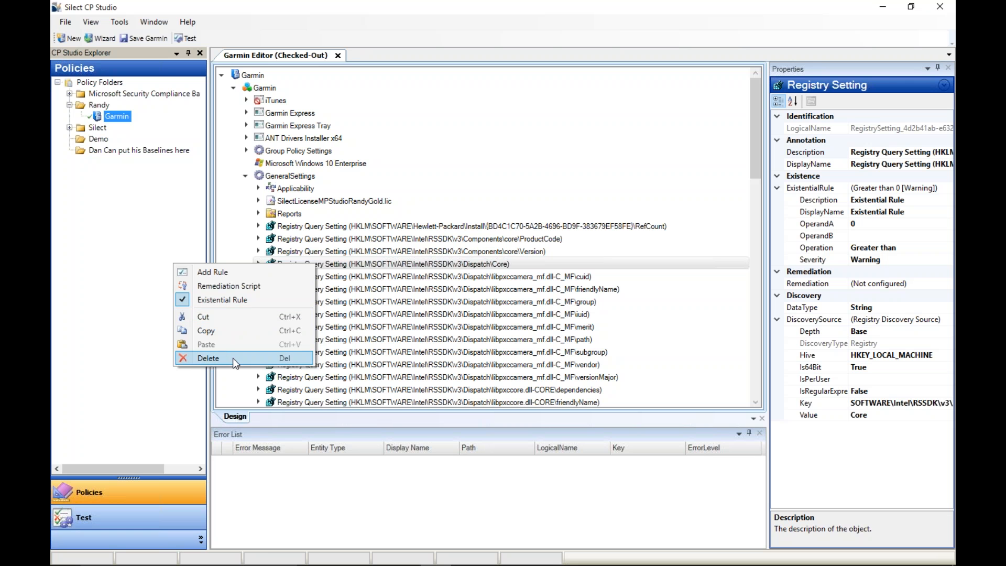
pyautogui.click(563, 126)
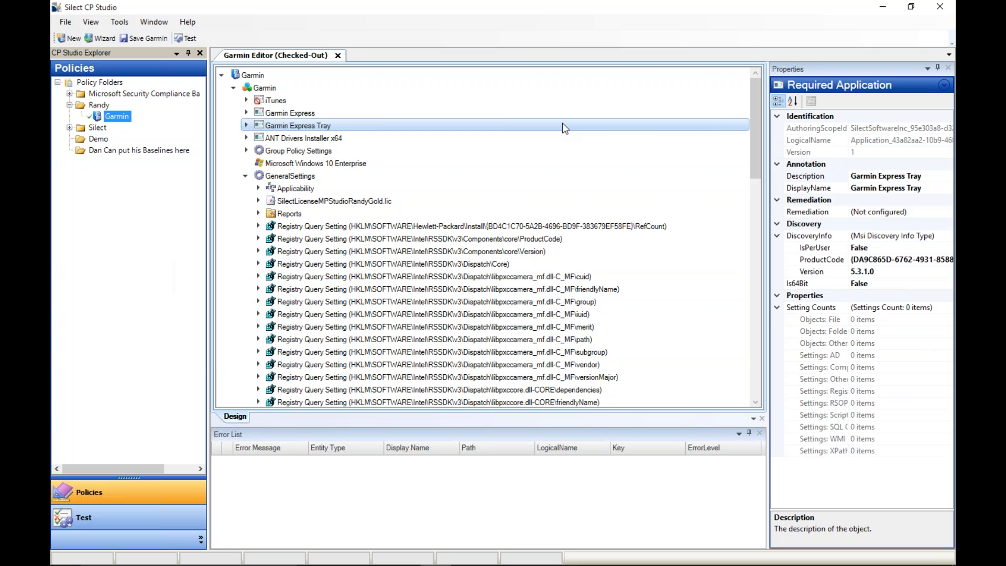
pyautogui.click(345, 178)
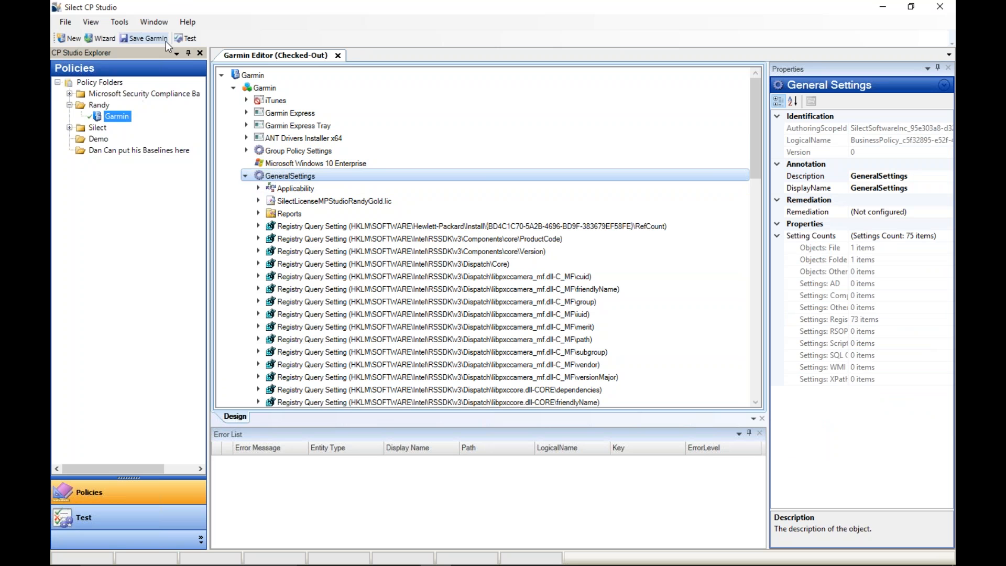
# Check in the Garmin baseline without a comment after reviewing its audit information, and check it out again
pyautogui.rightClick(116, 116)
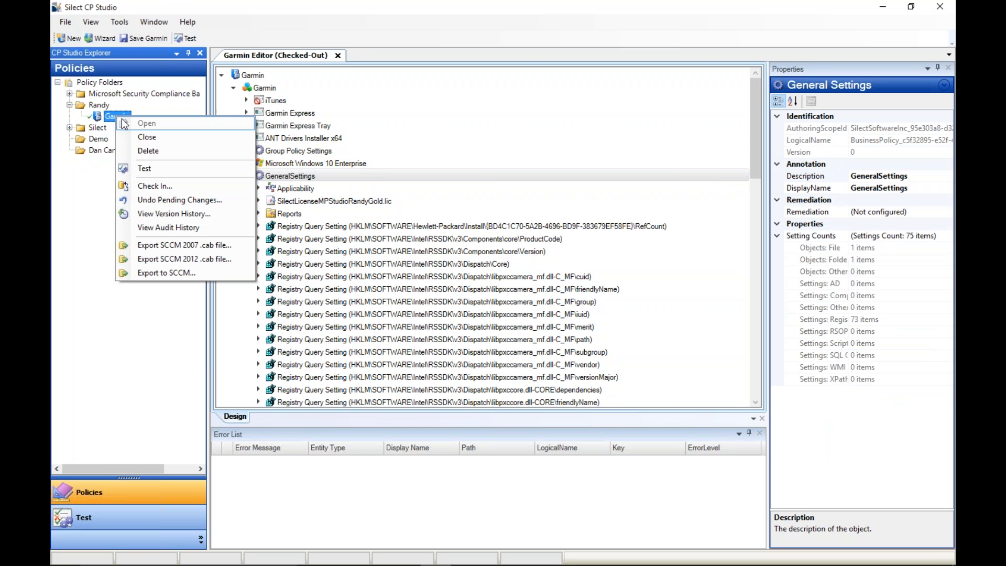
pyautogui.click(194, 186)
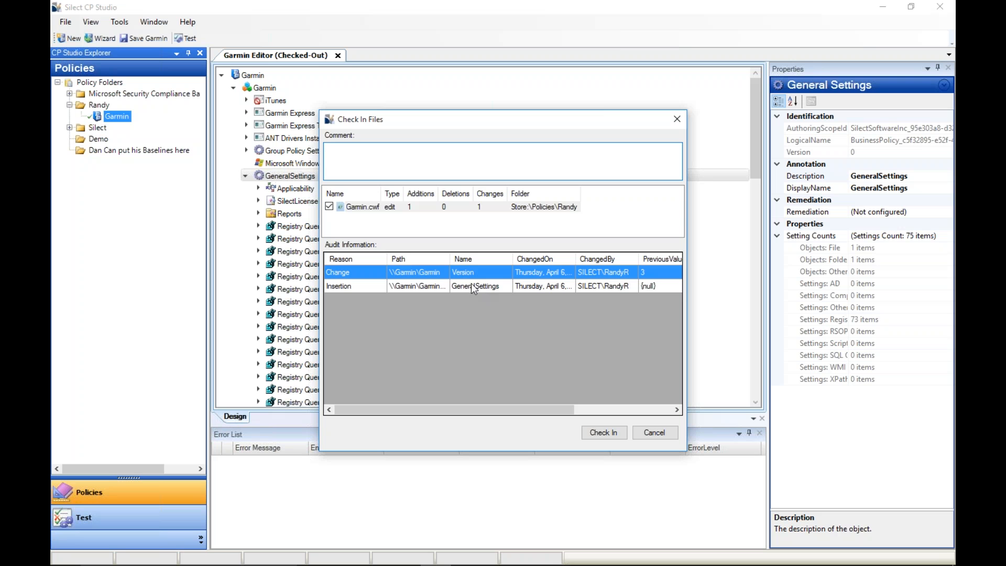
pyautogui.click(354, 288)
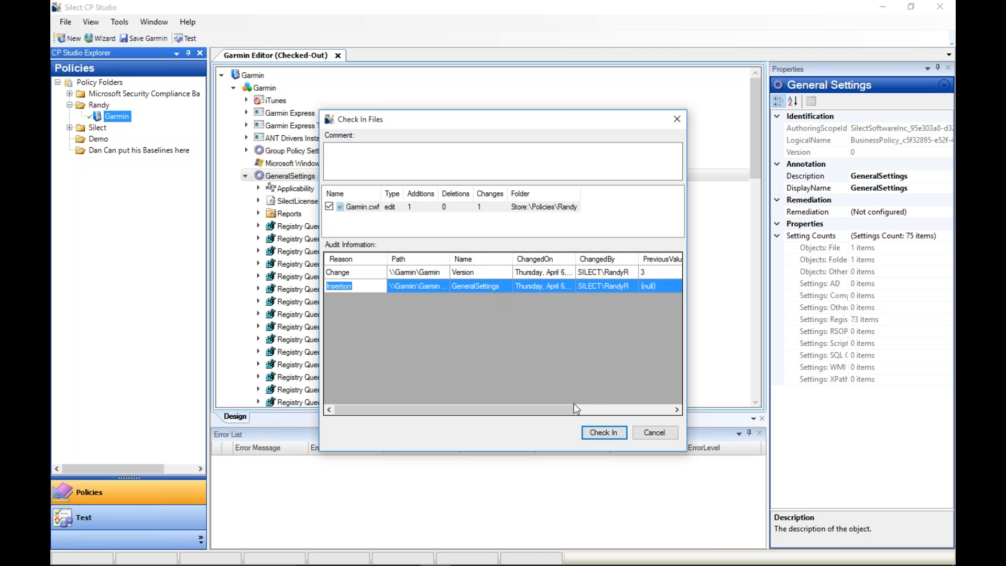
pyautogui.click(602, 433)
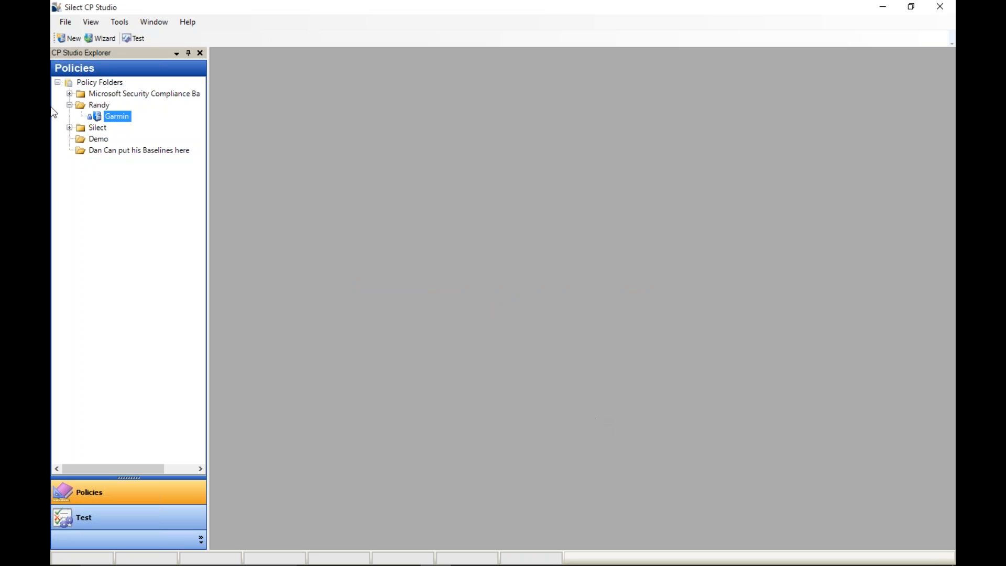
pyautogui.rightClick(124, 119)
pyautogui.click(198, 189)
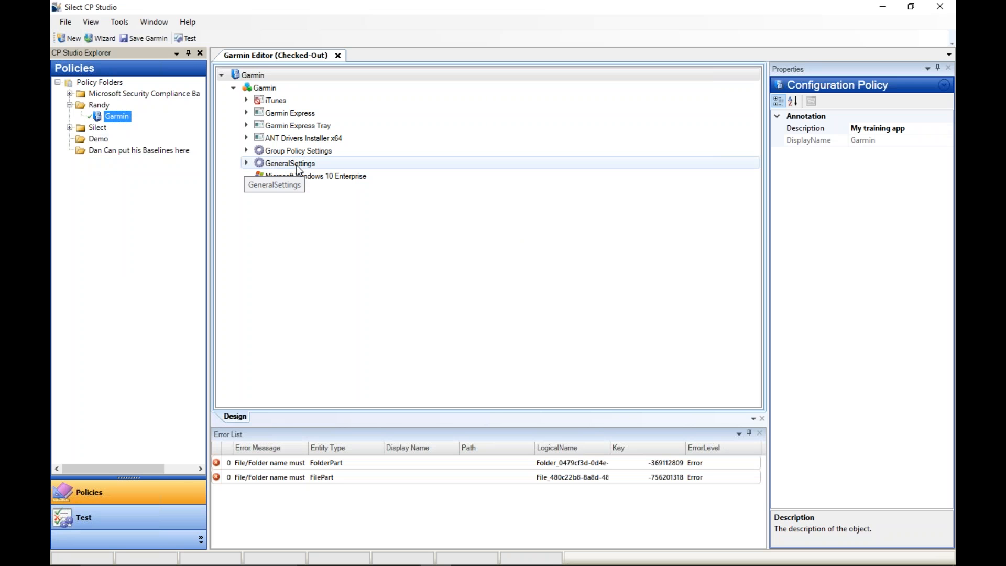
# Start adding a WMI setting to GeneralSettings with the builder, using the local machine and current credentials
pyautogui.rightClick(298, 168)
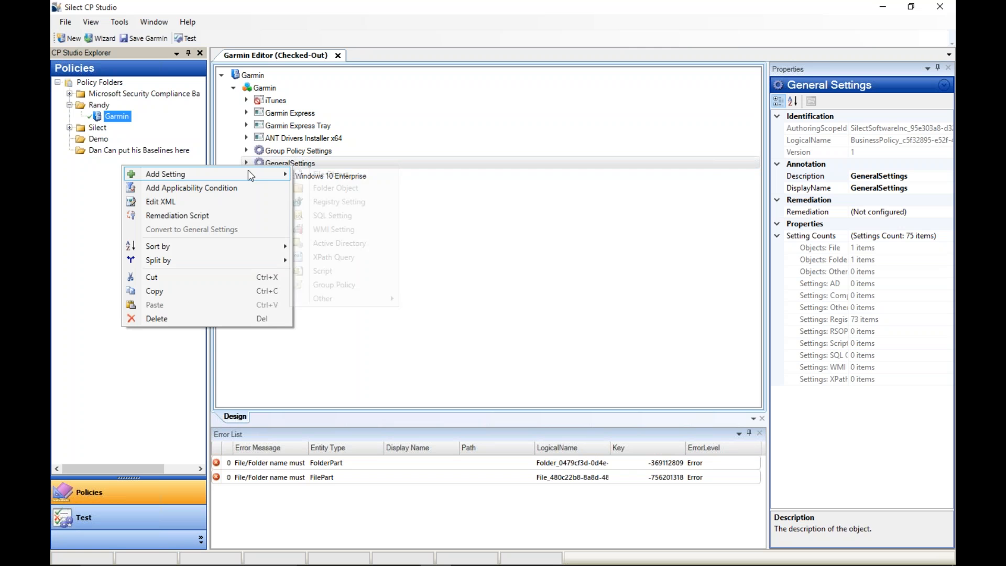
pyautogui.moveTo(247, 172)
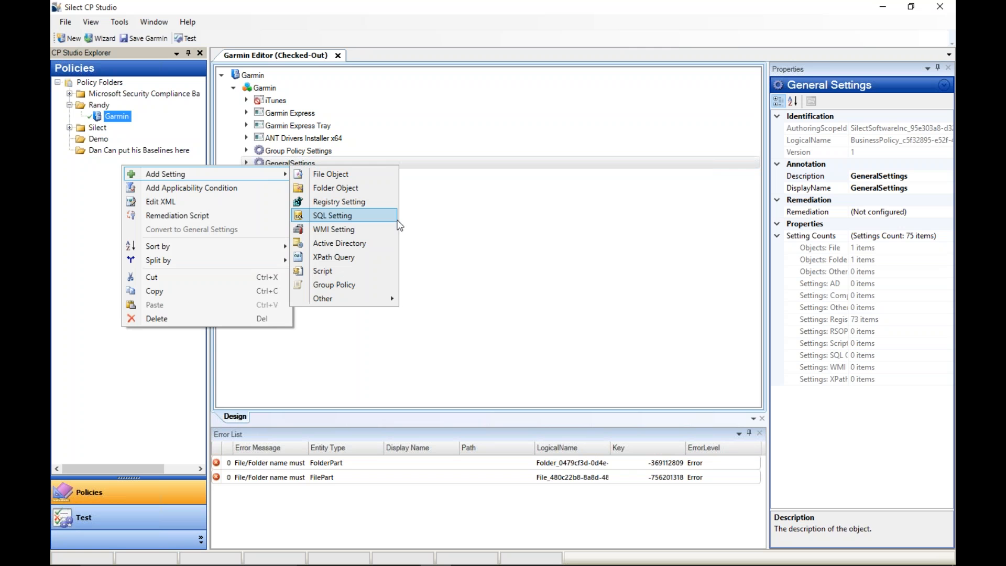
pyautogui.click(358, 232)
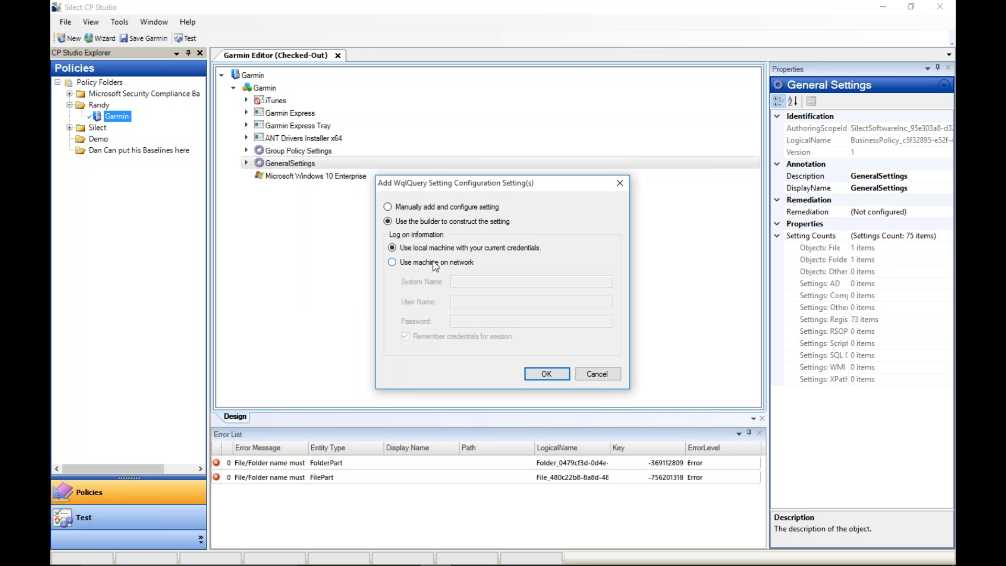
pyautogui.click(555, 372)
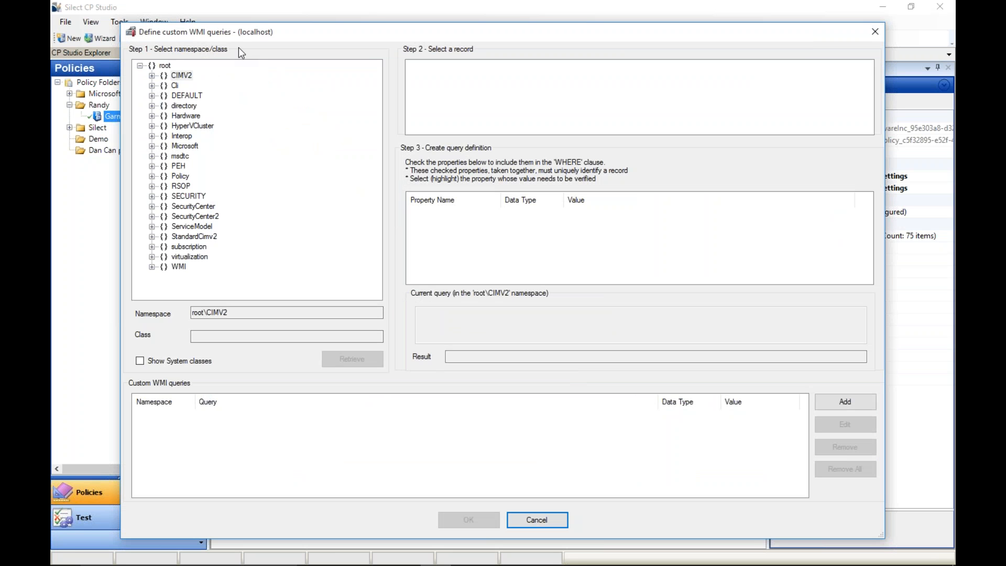
# Select the Win32_Service class in the root\CIMV2 namespace and retrieve its records
pyautogui.click(151, 76)
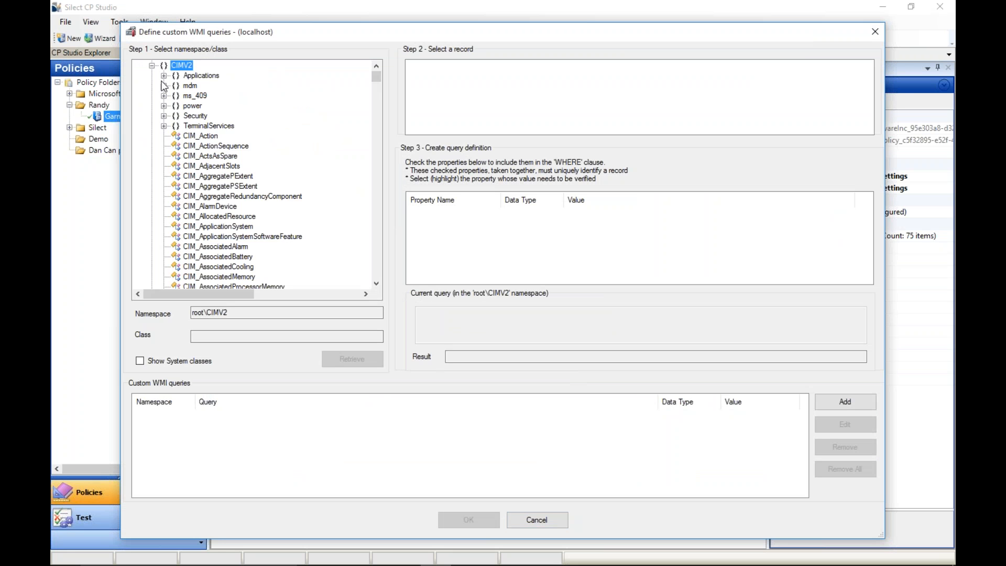
pyautogui.moveTo(377, 82); pyautogui.dragTo(394, 154)
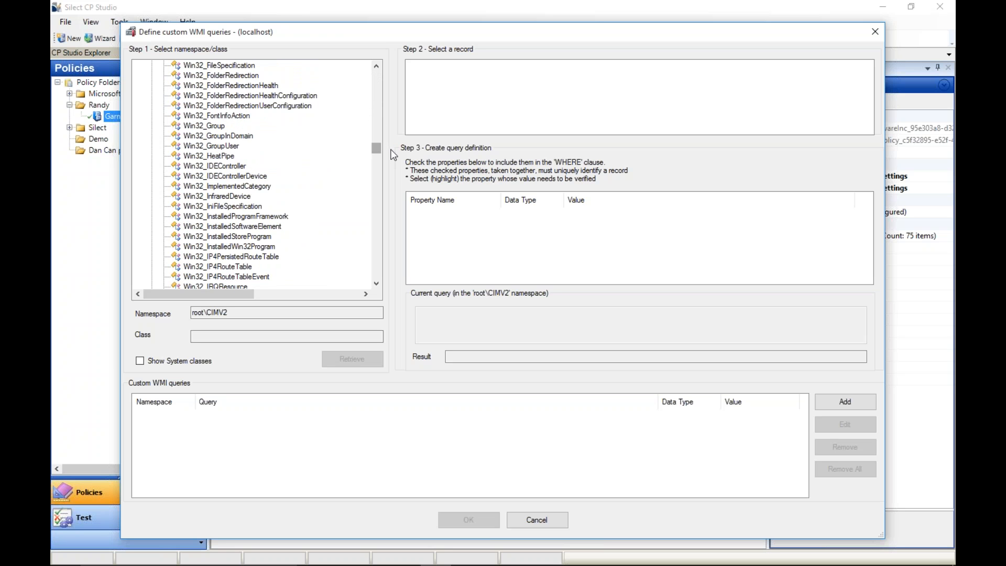
pyautogui.click(377, 284)
pyautogui.moveTo(377, 284); pyautogui.dragTo(375, 262)
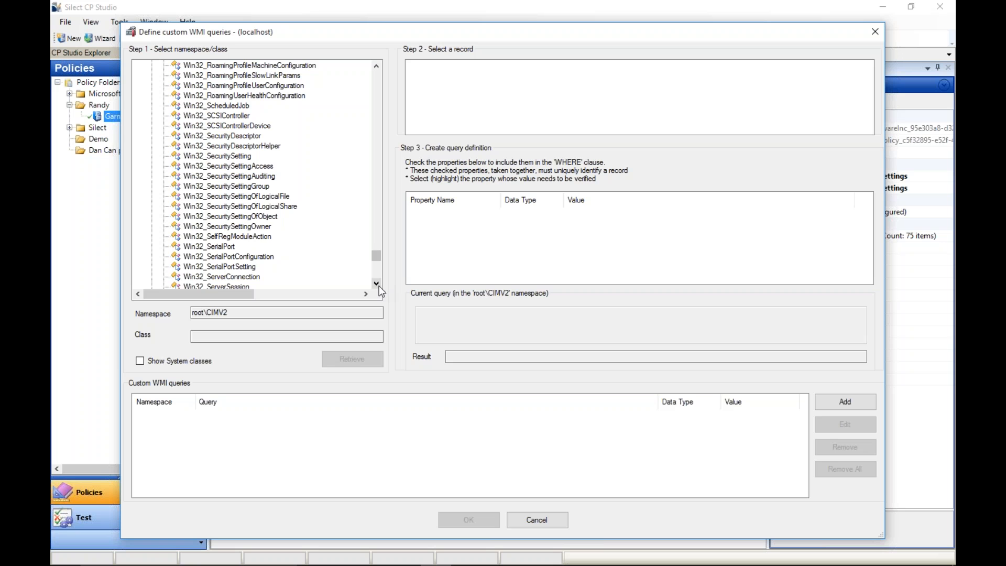
pyautogui.click(377, 284)
pyautogui.click(378, 284)
pyautogui.click(378, 284)
pyautogui.click(215, 268)
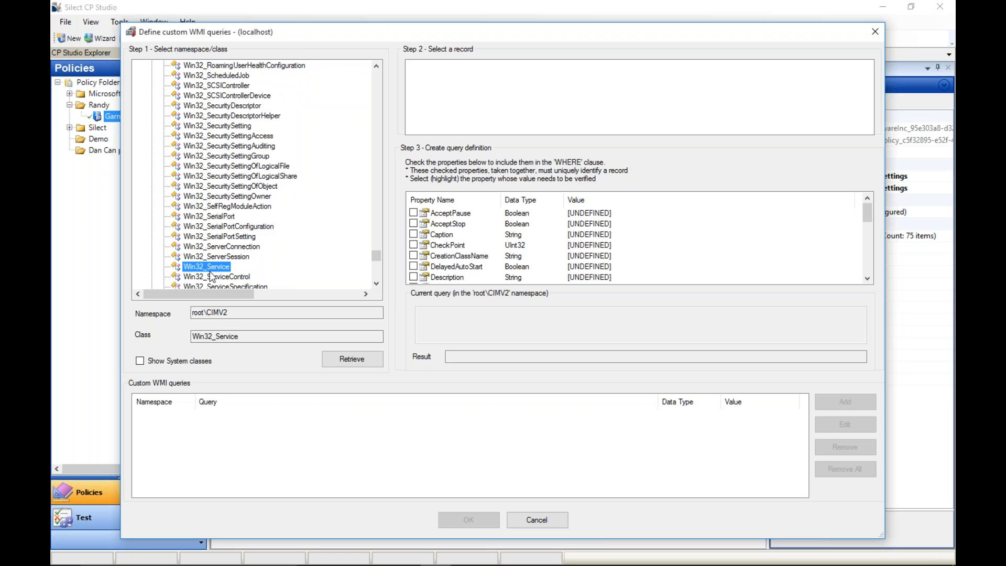
pyautogui.click(362, 358)
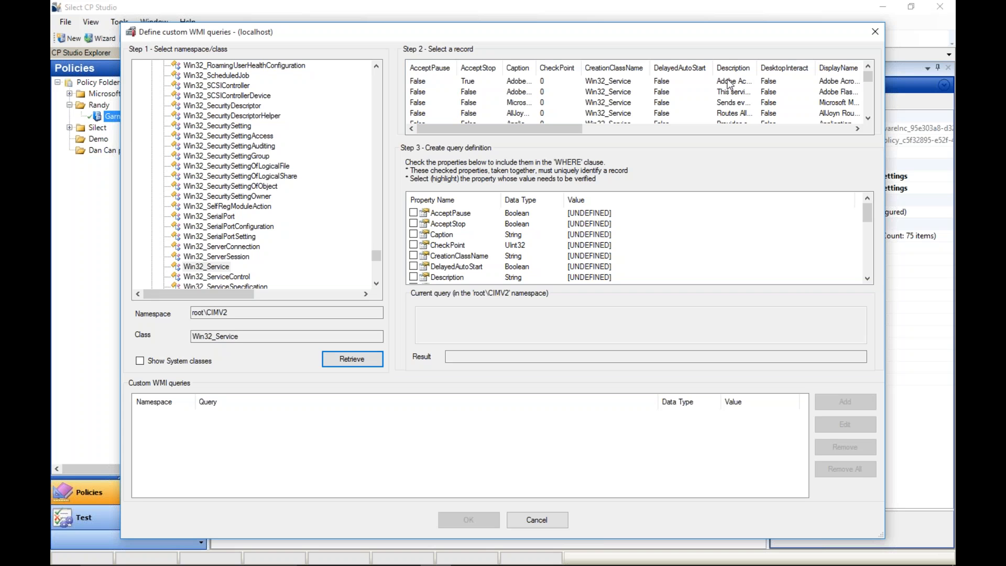
# Sort the service records by DisplayName, widen that column and select the Garmin Device Interaction Service record
pyautogui.moveTo(548, 128); pyautogui.dragTo(590, 131)
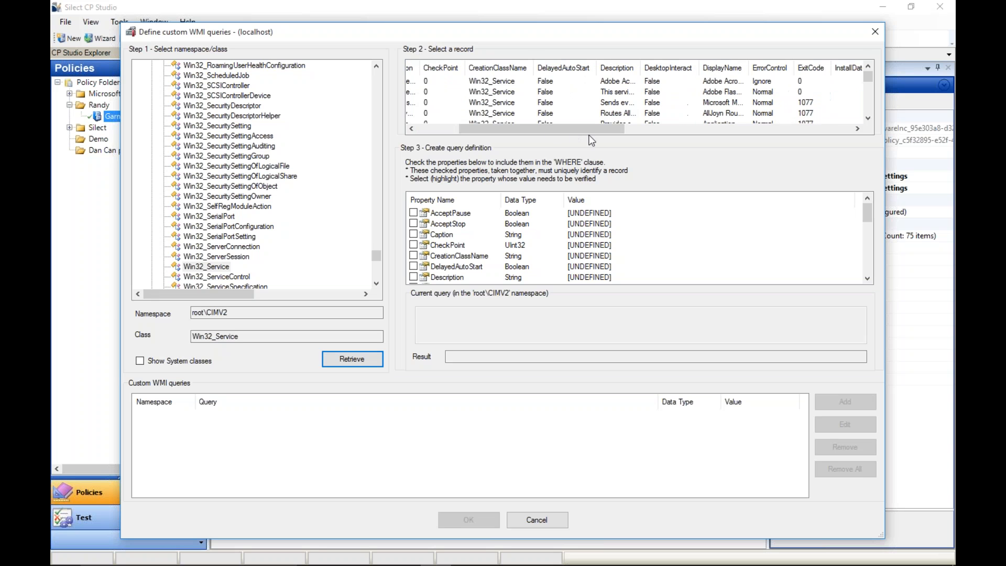
pyautogui.click(733, 69)
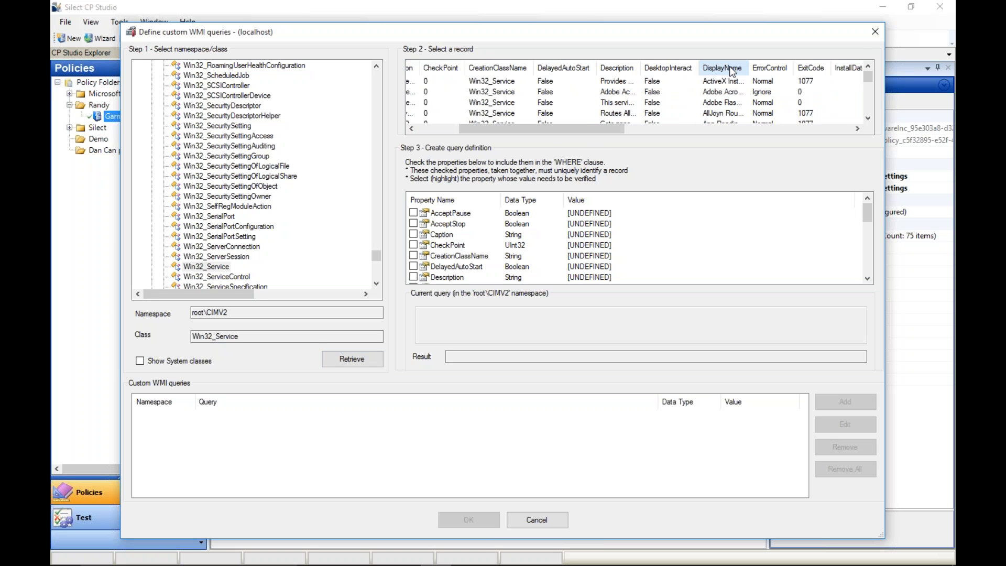
pyautogui.moveTo(748, 68); pyautogui.dragTo(798, 68)
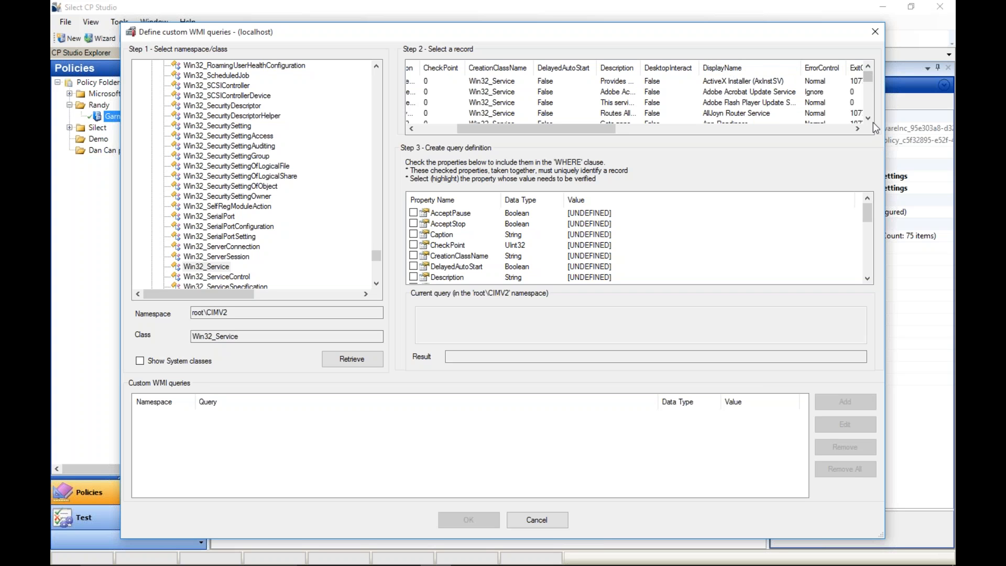
pyautogui.moveTo(869, 74); pyautogui.dragTo(871, 80)
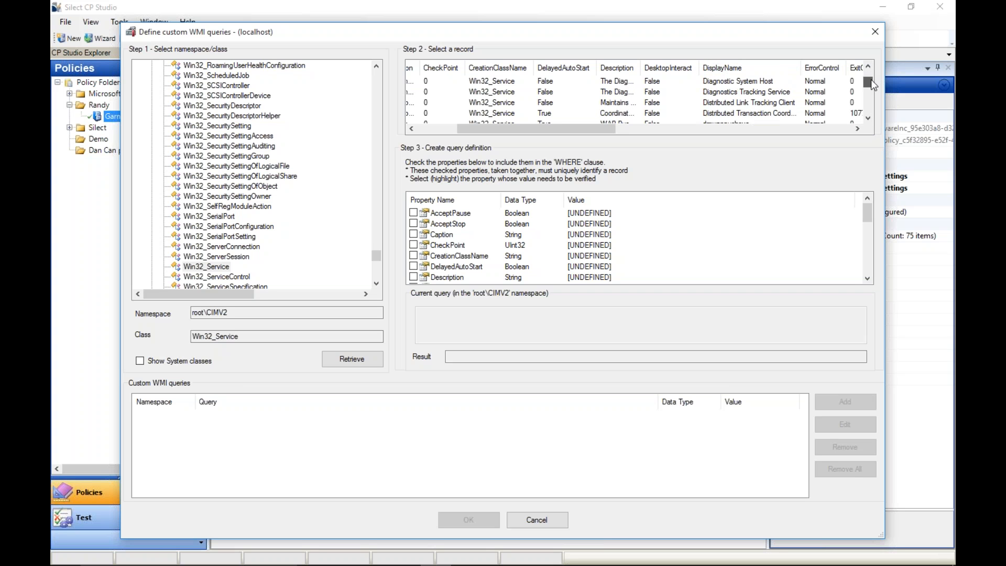
pyautogui.click(868, 118)
pyautogui.click(868, 119)
pyautogui.click(868, 119)
pyautogui.click(869, 119)
pyautogui.click(729, 103)
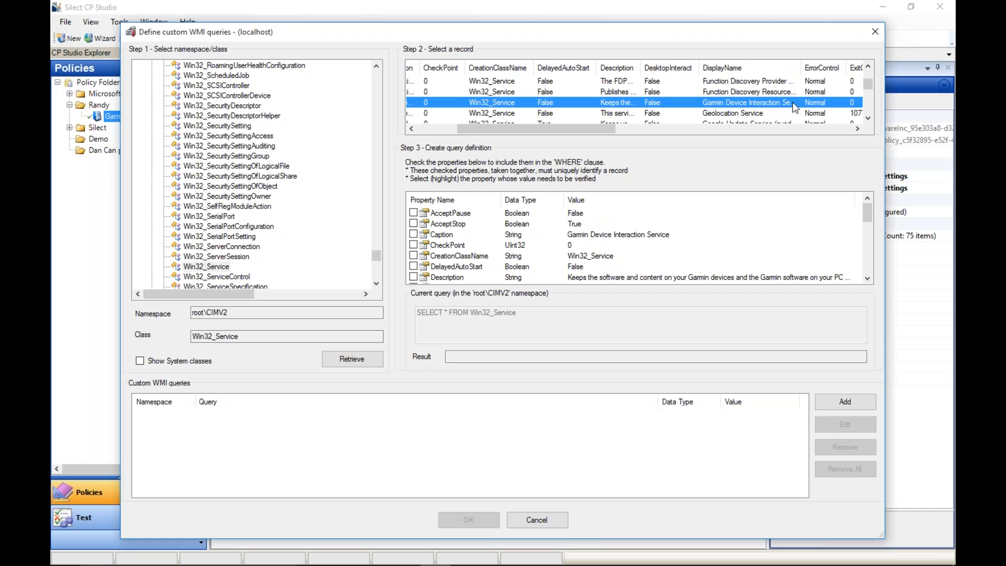
pyautogui.moveTo(800, 70)
pyautogui.mouseDown()
pyautogui.moveTo(825, 74)
pyautogui.moveTo(813, 73)
pyautogui.mouseUp()
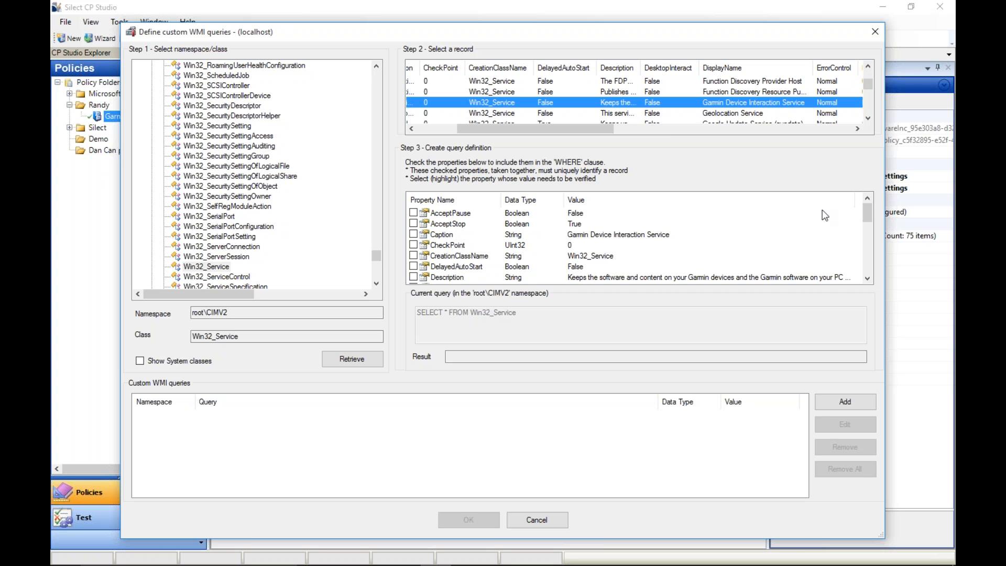
# Include the DisplayName property in the query's WHERE clause to identify the Garmin Device Interaction Service
pyautogui.click(867, 279)
pyautogui.click(866, 279)
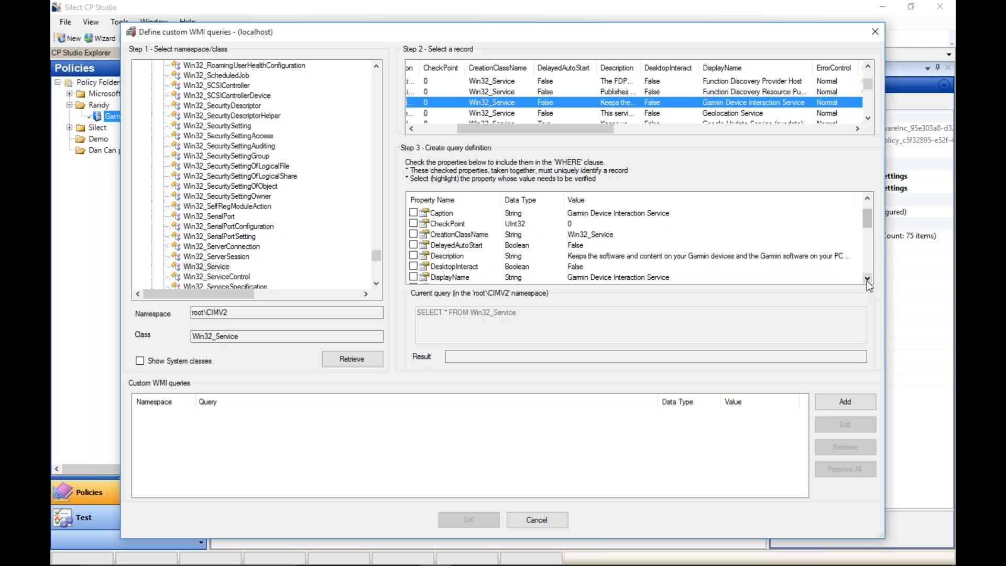
pyautogui.click(866, 279)
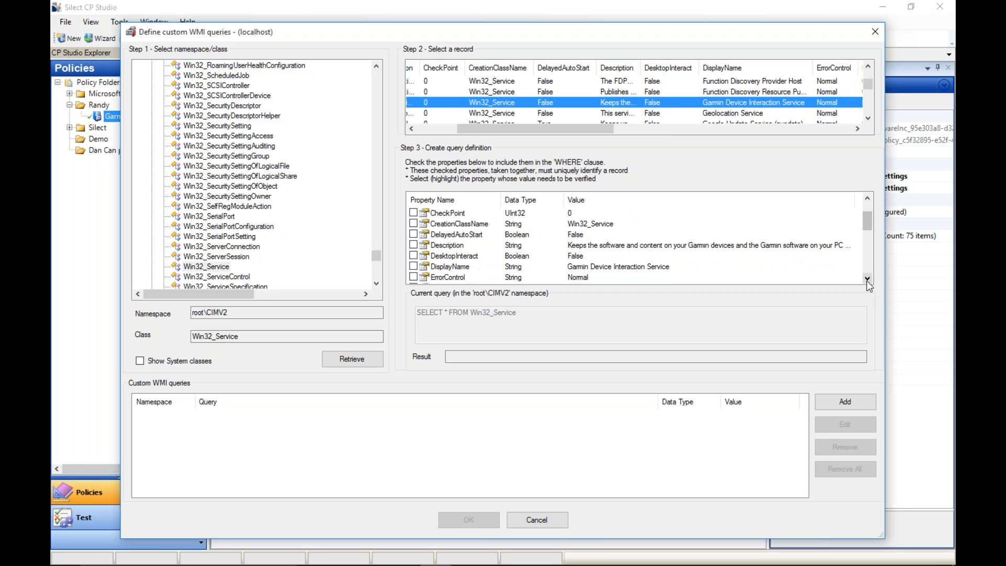
pyautogui.click(413, 266)
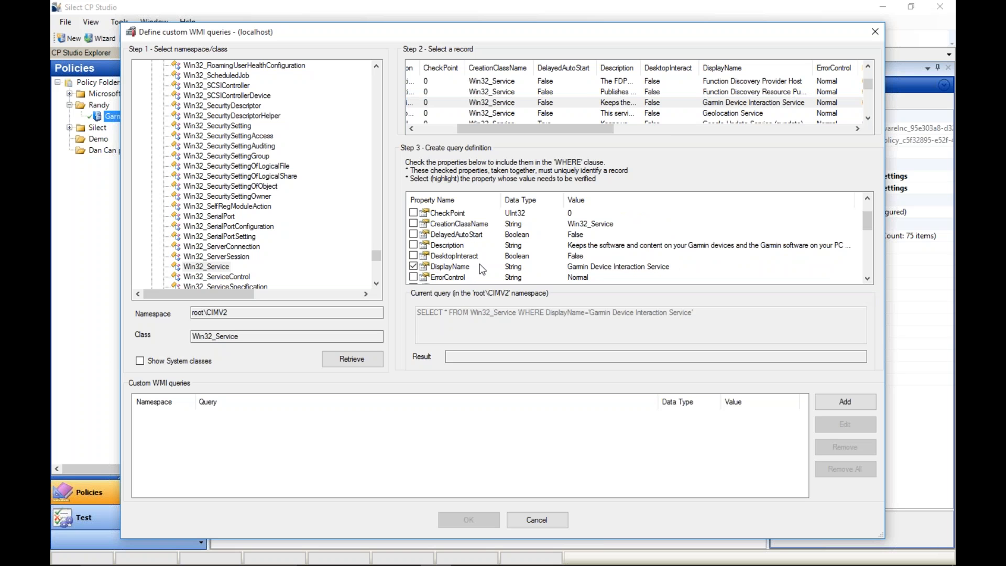
# Choose StartMode as the property whose value the WMI query verifies
pyautogui.click(866, 277)
pyautogui.click(866, 277)
pyautogui.click(867, 277)
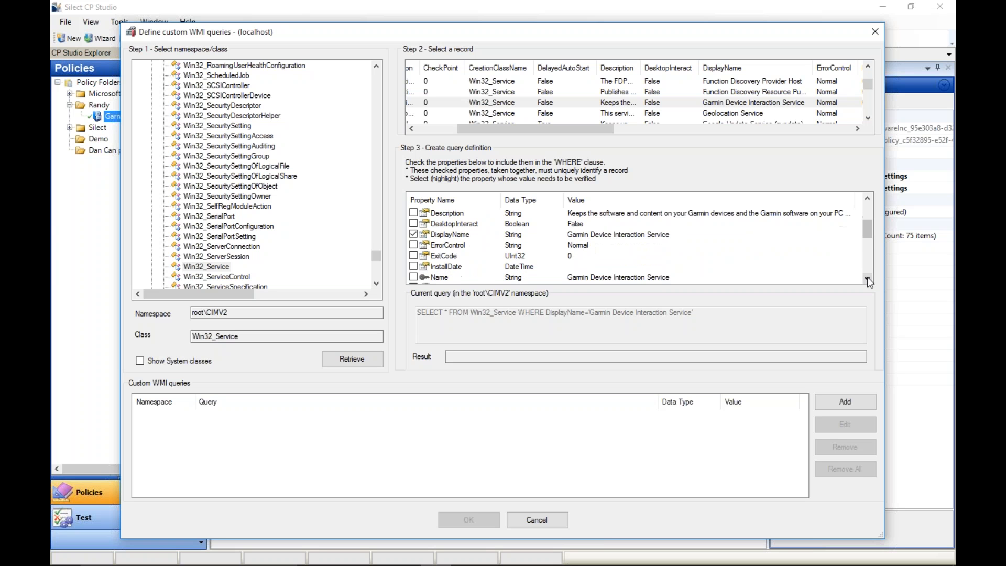
pyautogui.click(866, 278)
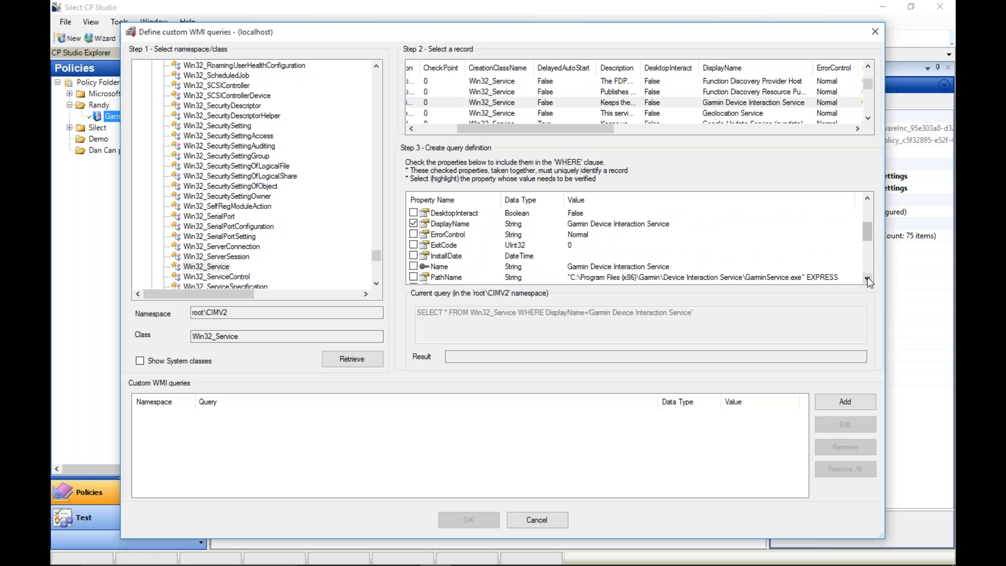
pyautogui.click(867, 277)
pyautogui.click(866, 278)
pyautogui.click(866, 278)
pyautogui.click(867, 278)
pyautogui.click(867, 278)
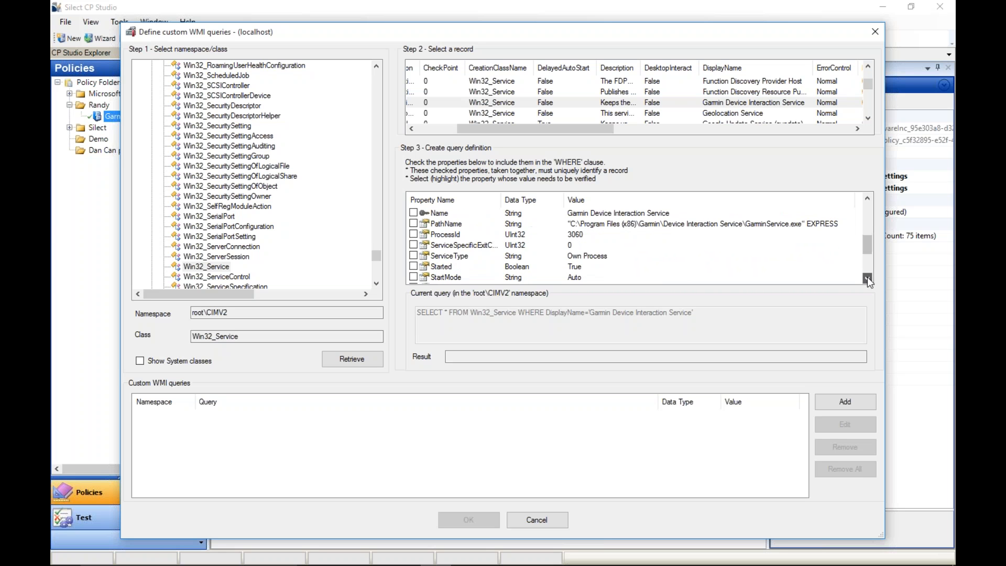
pyautogui.click(866, 277)
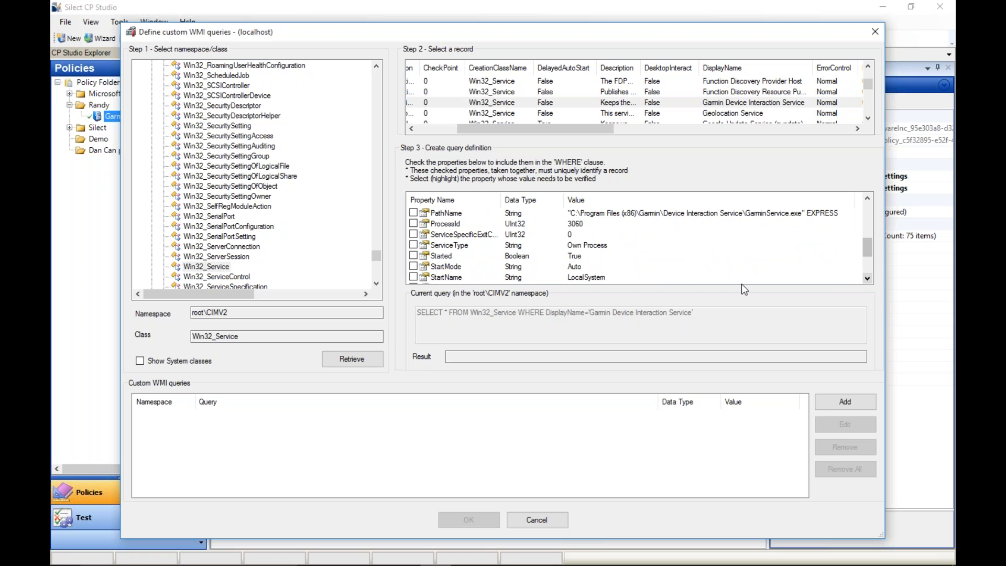
pyautogui.click(454, 269)
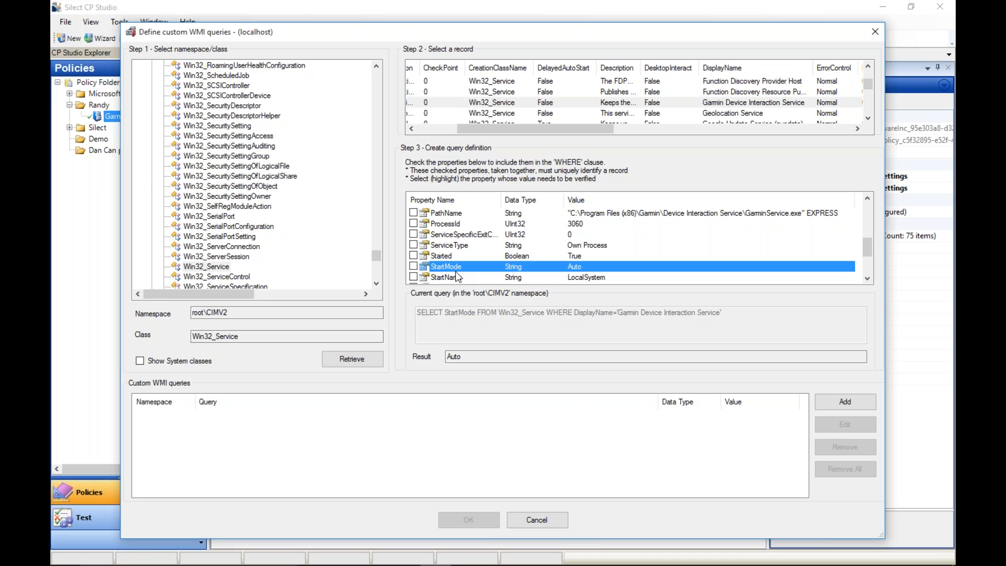
# Add the StartMode query to the custom WMI queries and insert it as a setting in GeneralSettings
pyautogui.click(867, 405)
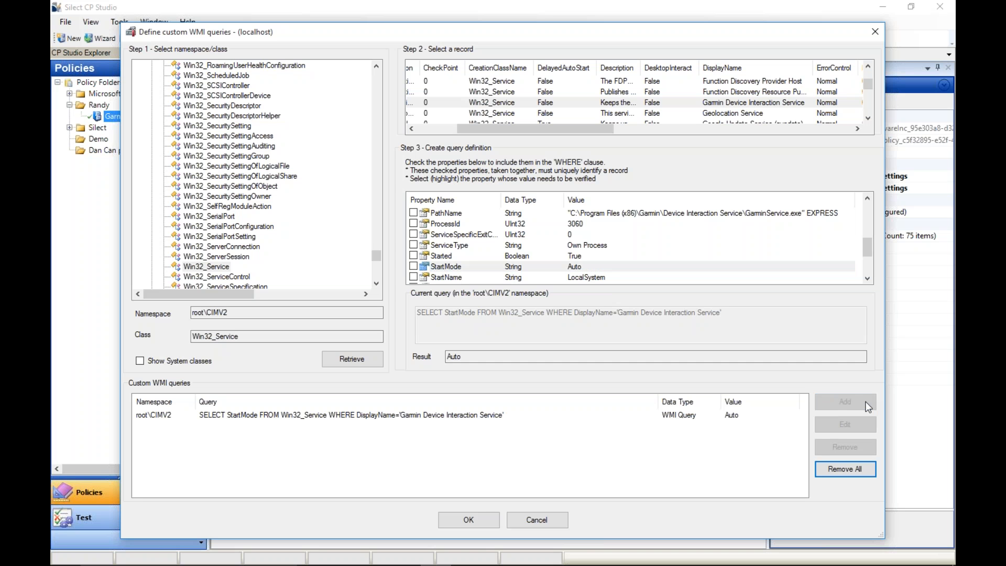
pyautogui.click(468, 520)
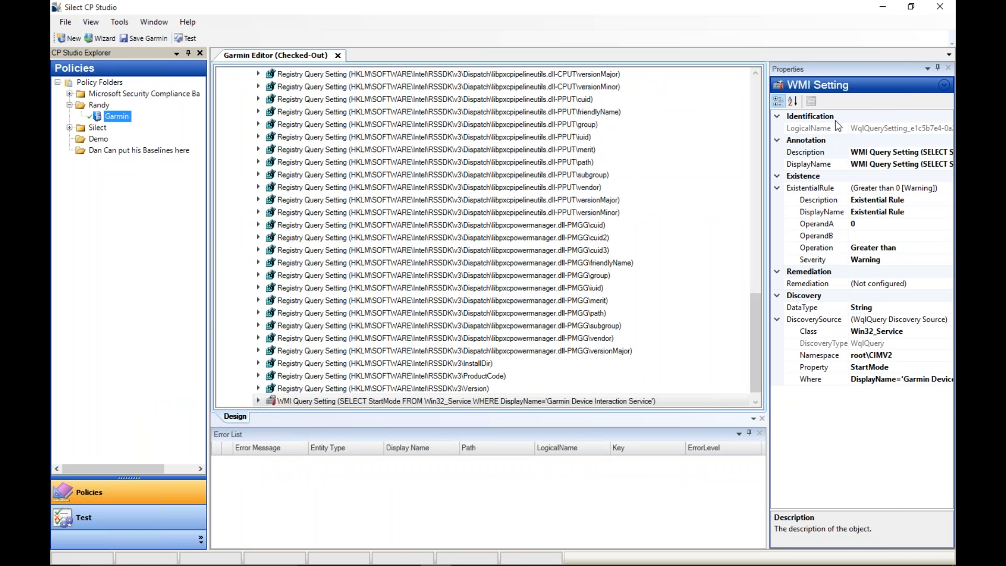
pyautogui.click(934, 369)
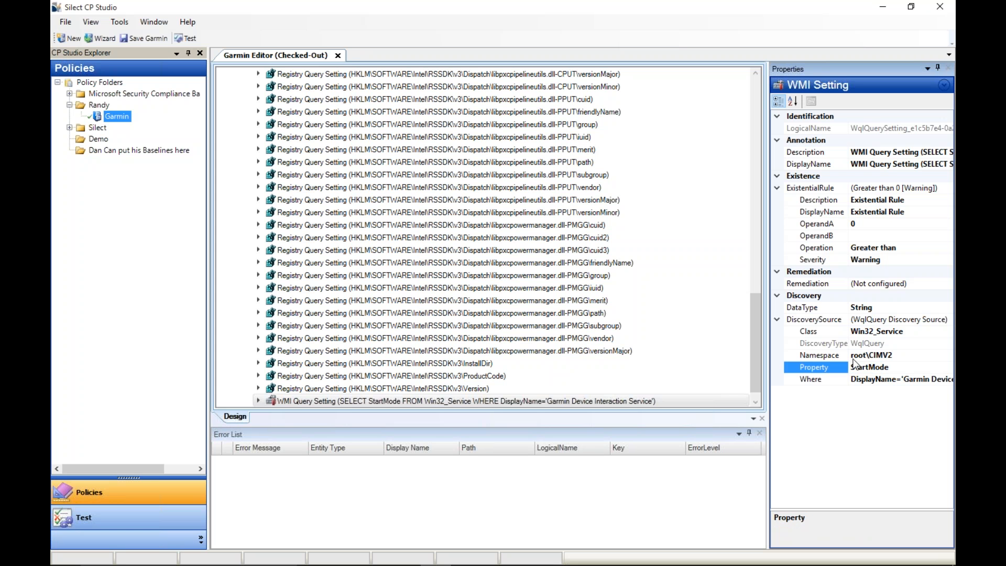
# Examine the Where, Namespace and Class values in the WMI query setting's discovery source
pyautogui.click(938, 379)
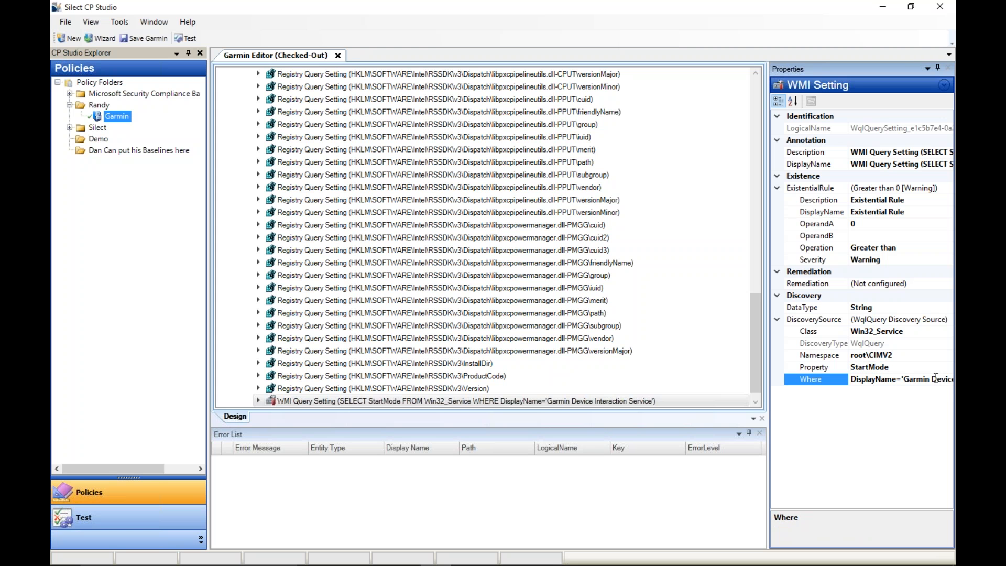
pyautogui.click(914, 354)
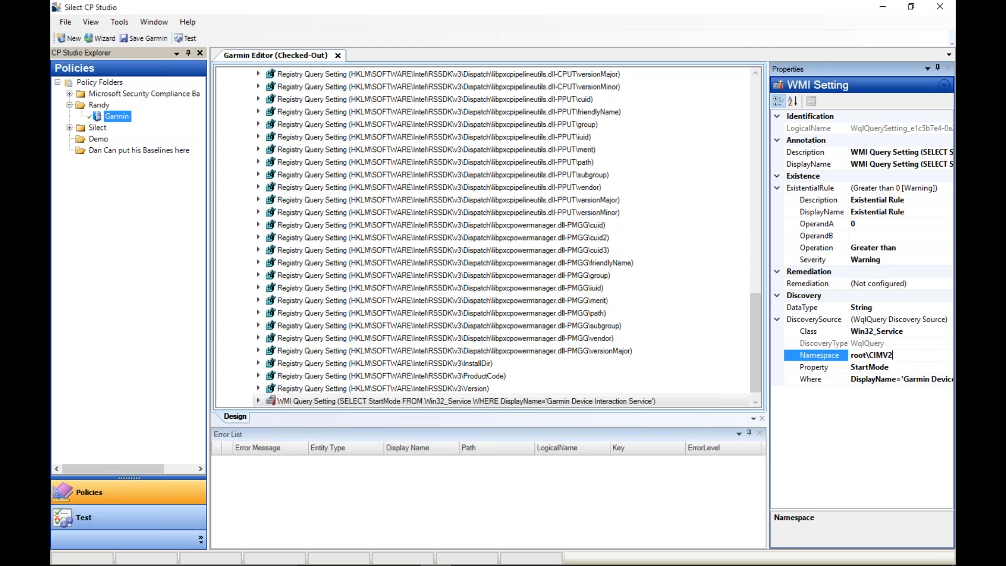
pyautogui.click(936, 332)
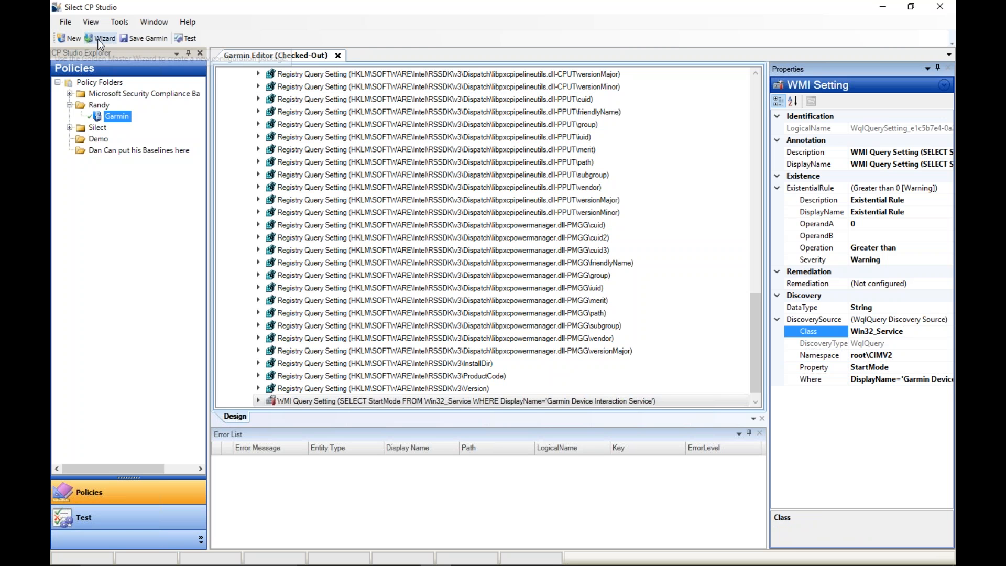
# Widen the policy explorer and open the Win10-1607 BitLocker Security_DCM policy from the Microsoft Security Compliance Baselines folder
pyautogui.click(69, 94)
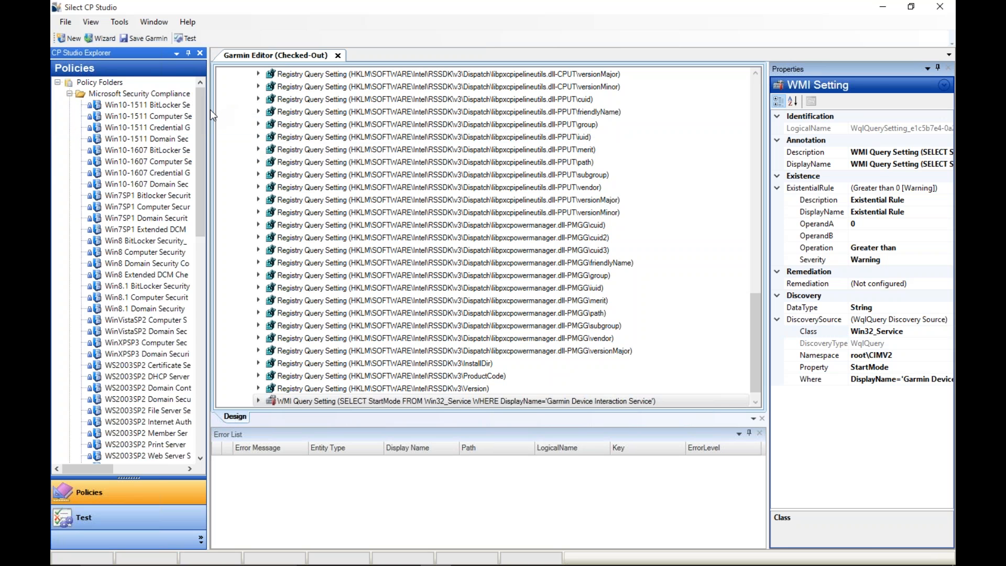
pyautogui.moveTo(209, 112); pyautogui.dragTo(309, 112)
pyautogui.click(69, 95)
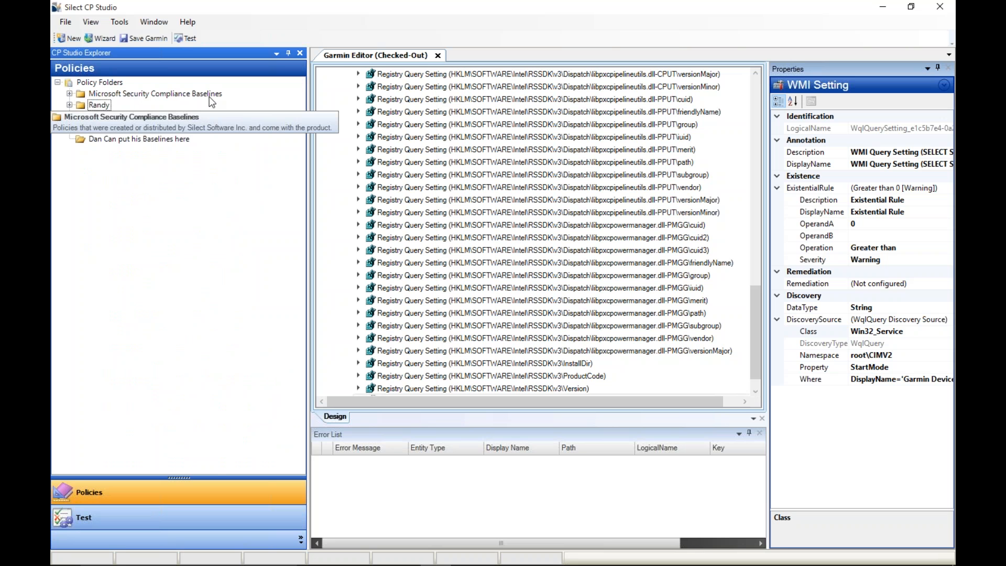
pyautogui.click(69, 95)
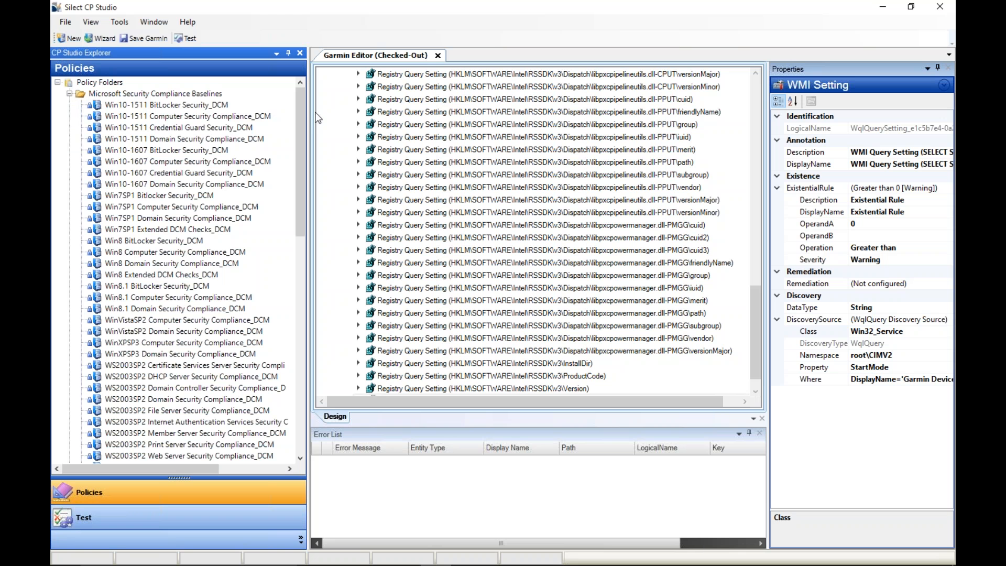
pyautogui.moveTo(309, 115); pyautogui.dragTo(353, 125)
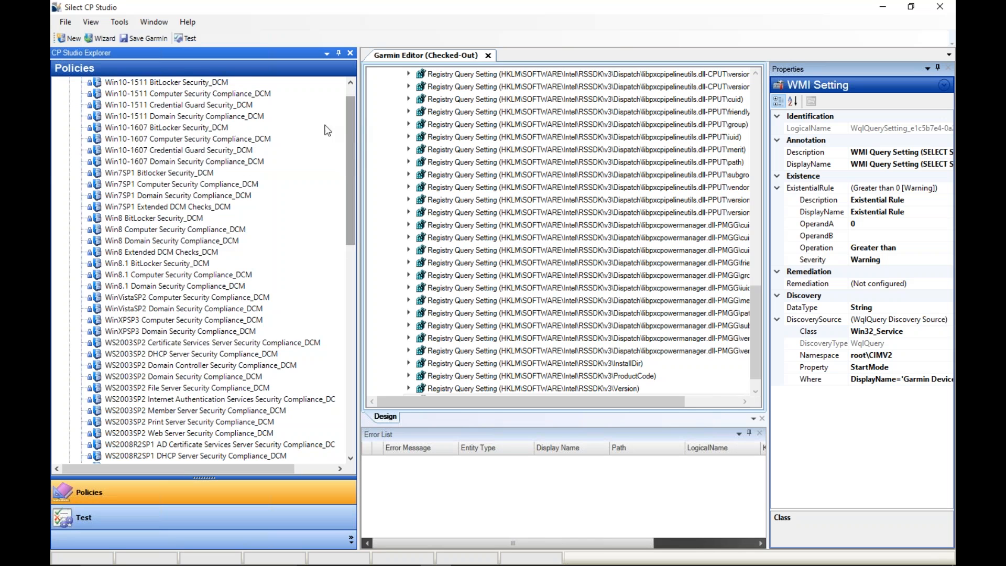
pyautogui.click(130, 129)
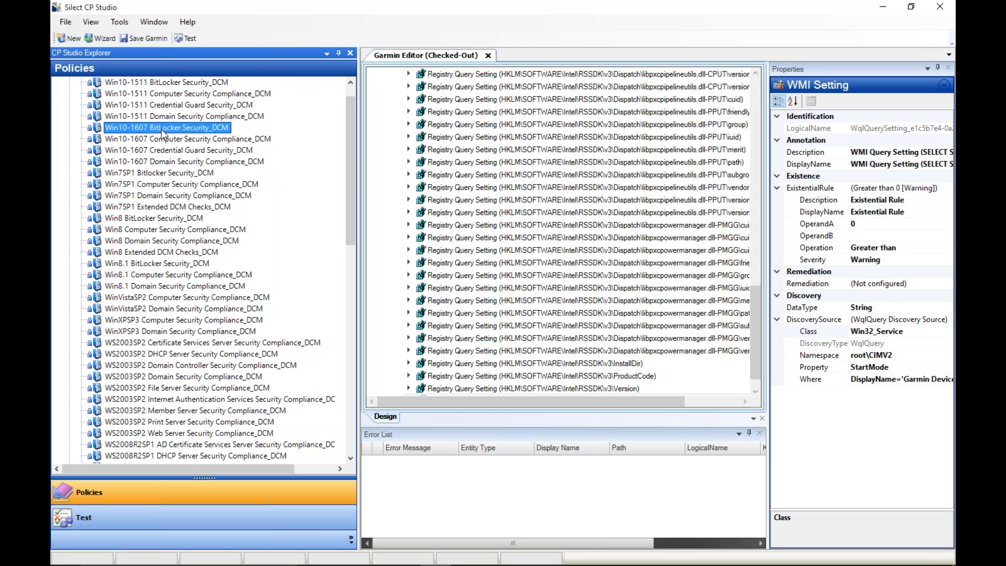
pyautogui.doubleClick(220, 129)
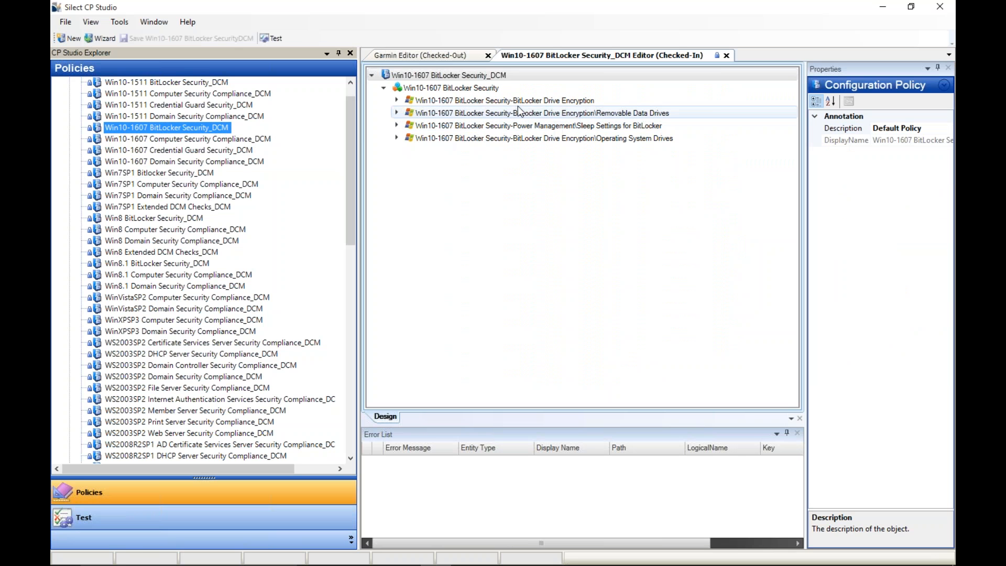
# Copy the Allow Secure Boot for integrity validation setting from the BitLocker policy's Operating System Drives group into Garmin's GeneralSettings
pyautogui.click(397, 138)
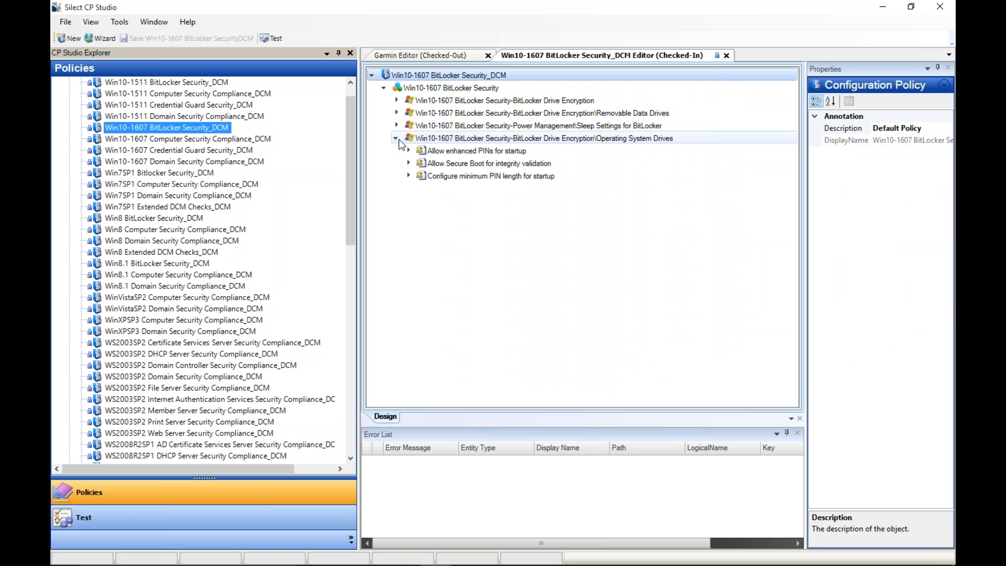
pyautogui.rightClick(477, 165)
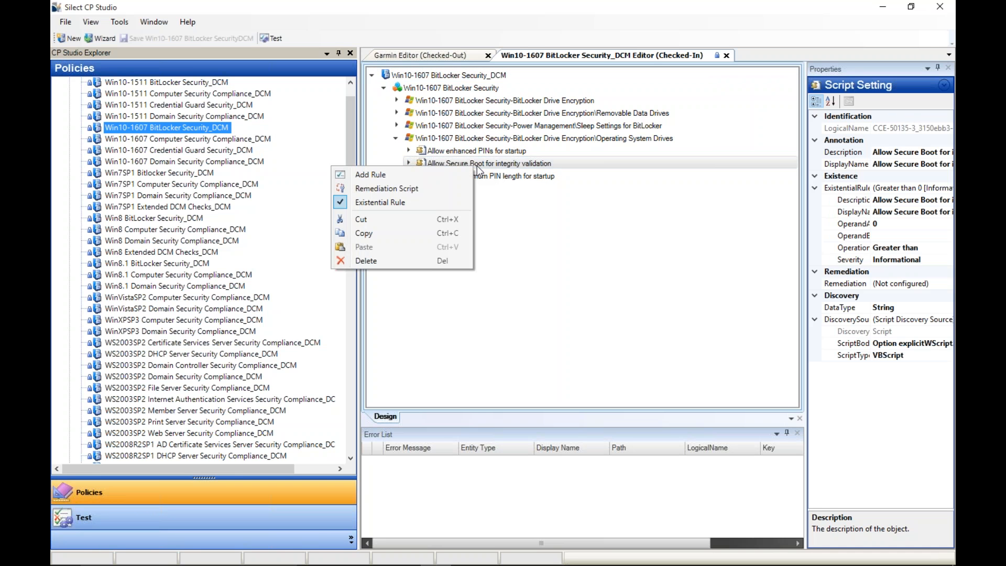
pyautogui.click(367, 233)
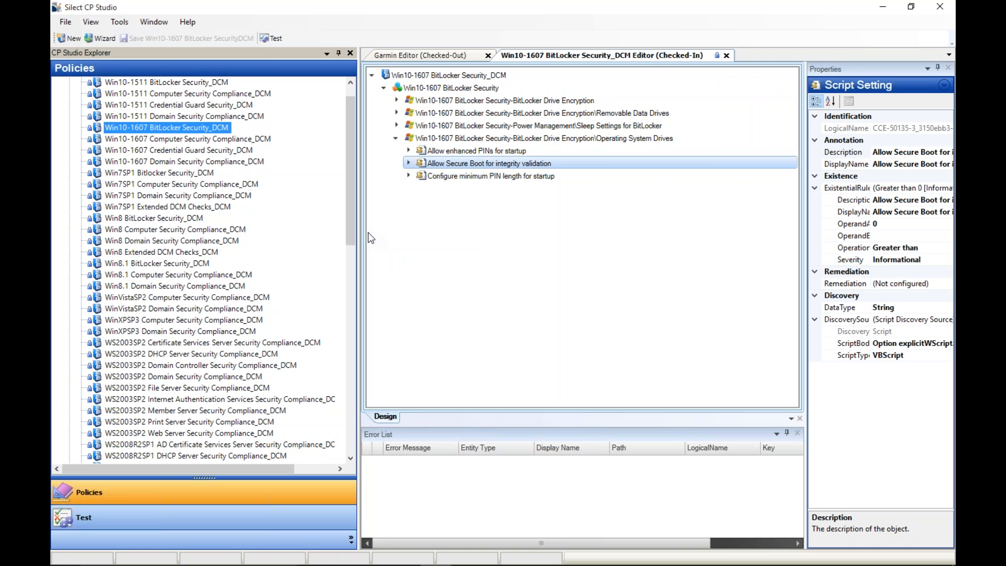
pyautogui.click(453, 55)
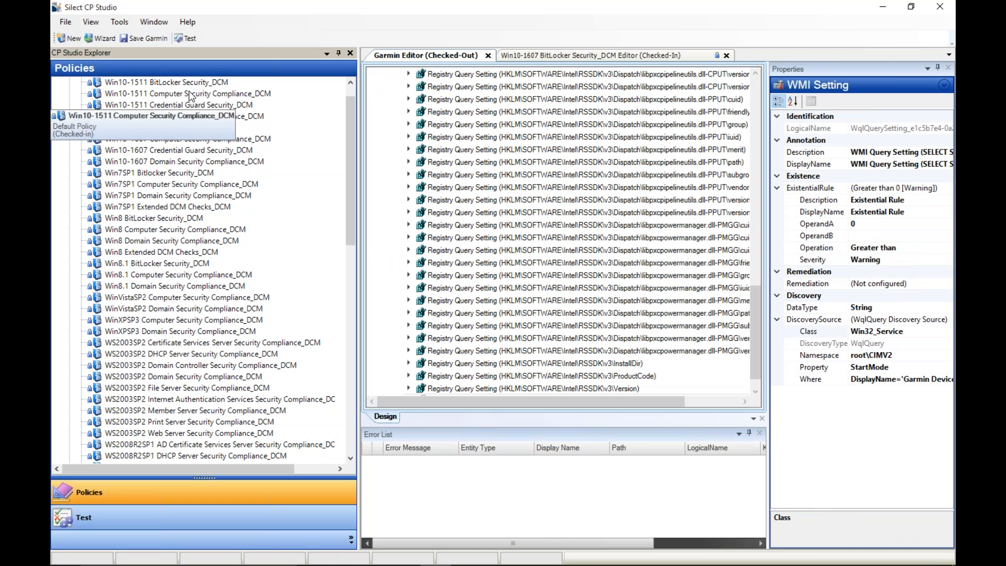
pyautogui.moveTo(360, 97); pyautogui.dragTo(289, 117)
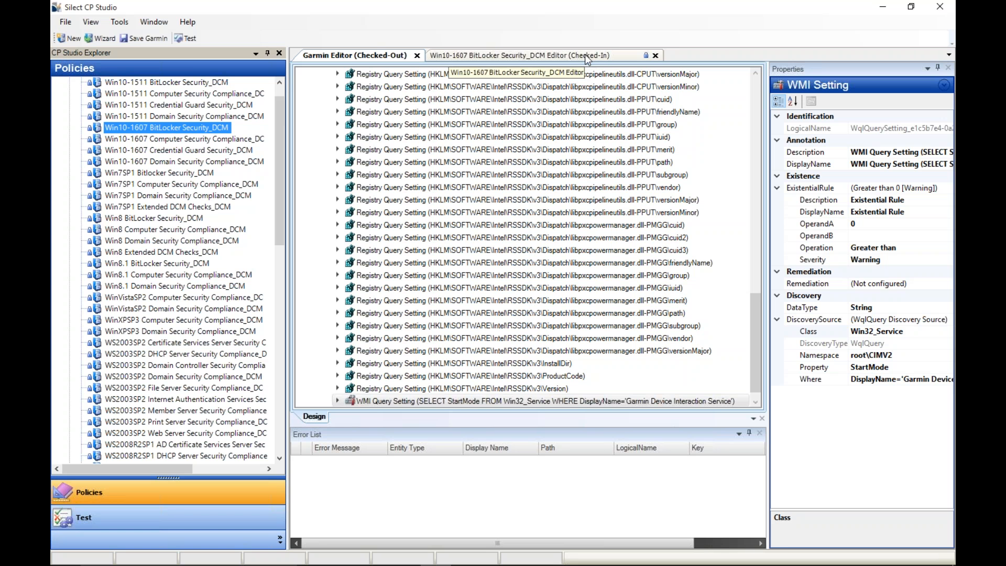
pyautogui.scroll(15, 382, 163)
pyautogui.click(382, 163)
pyautogui.rightClick(381, 163)
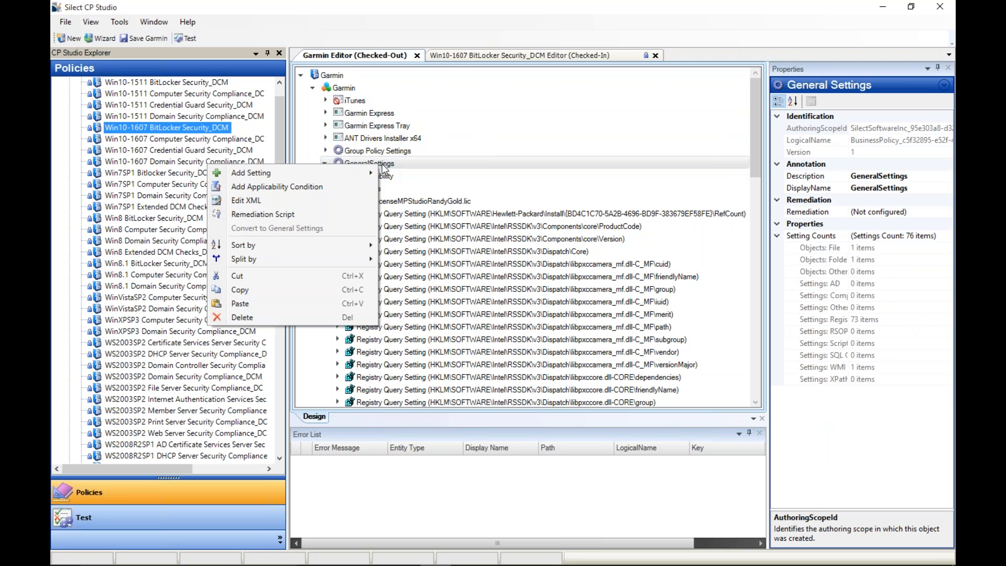
pyautogui.click(290, 310)
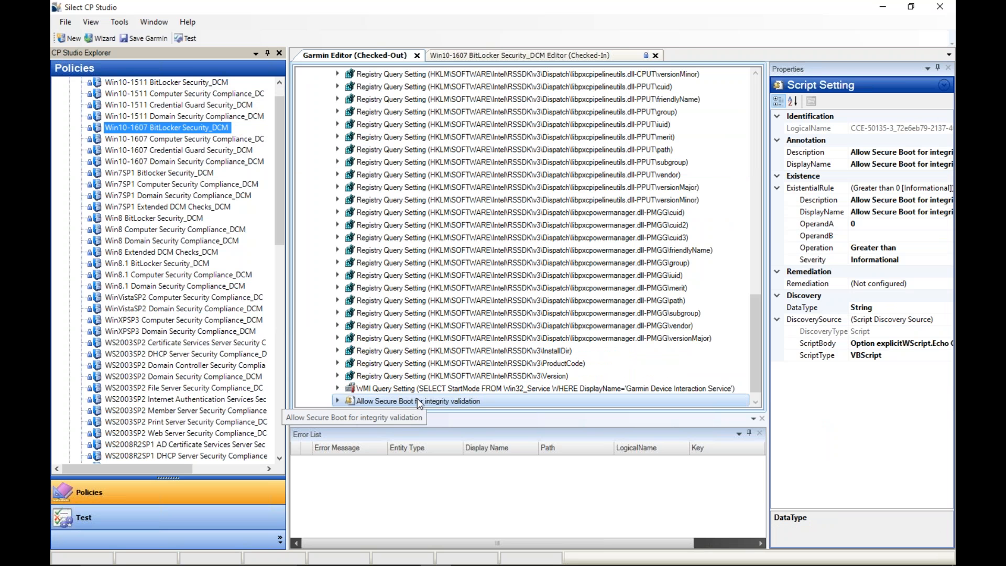
# Open the Silect Sentinel Security Pack policy from the Silect folder and expand its compliance settings
pyautogui.moveTo(280, 135); pyautogui.dragTo(278, 116)
pyautogui.click(69, 94)
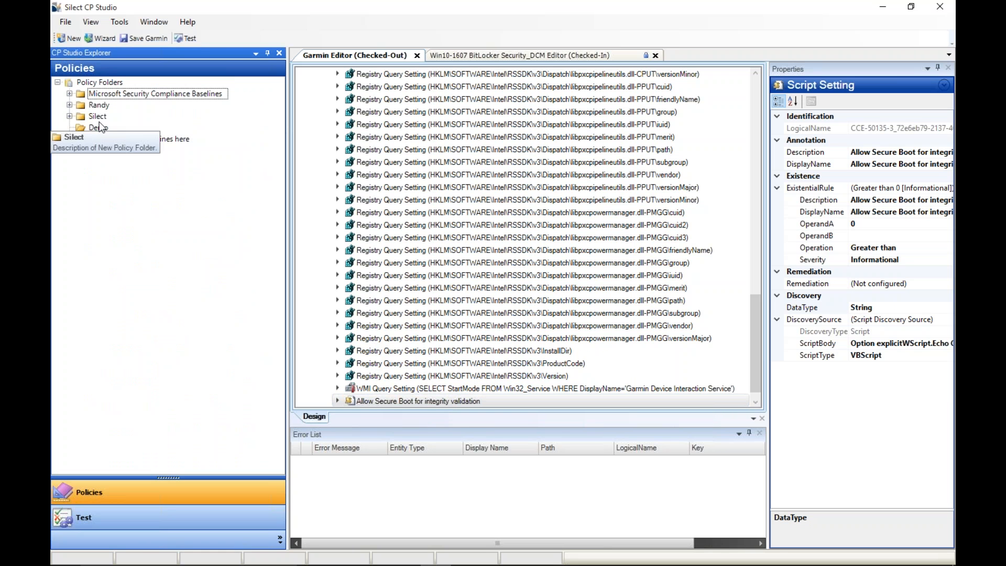
pyautogui.click(70, 117)
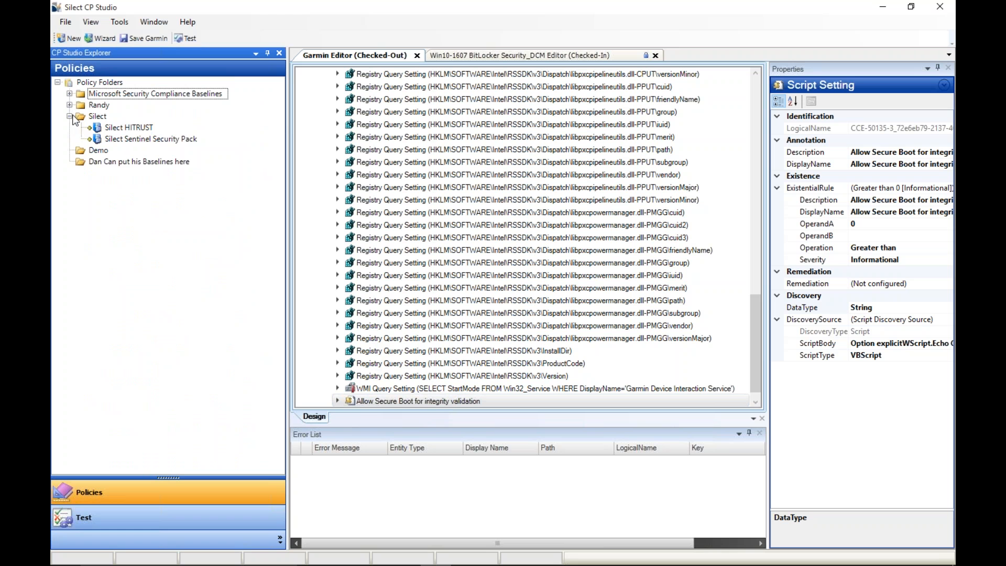
pyautogui.click(137, 139)
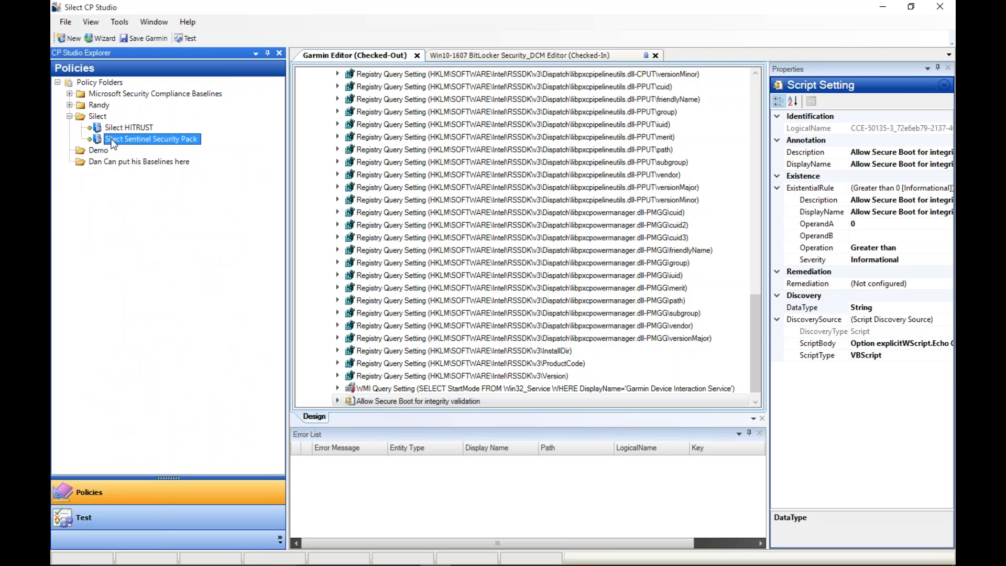
pyautogui.doubleClick(112, 141)
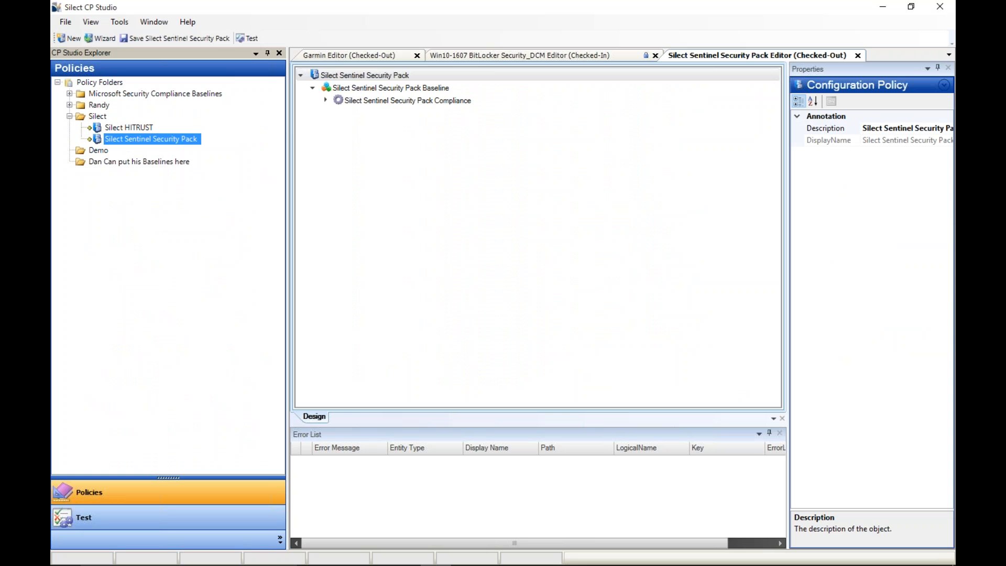
pyautogui.click(325, 101)
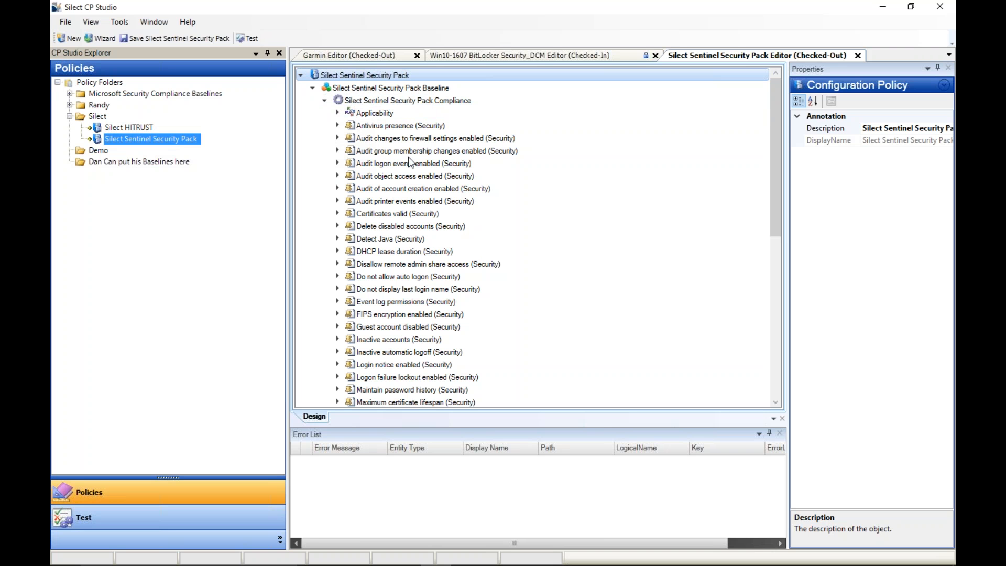
# Copy the Audit printer events enabled (Security) setting from the Sentinel pack into Garmin's GeneralSettings
pyautogui.rightClick(381, 204)
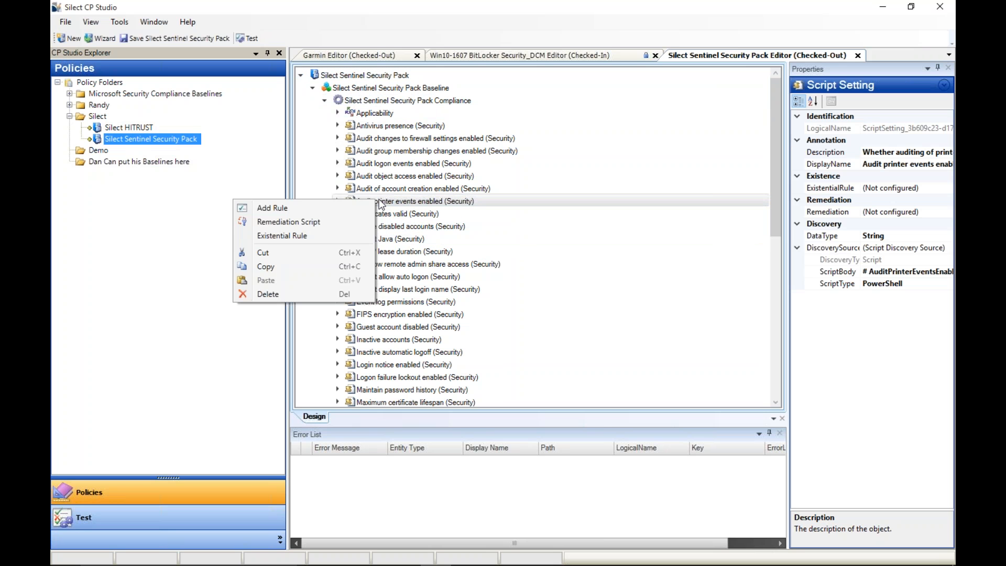
pyautogui.click(303, 265)
pyautogui.click(391, 56)
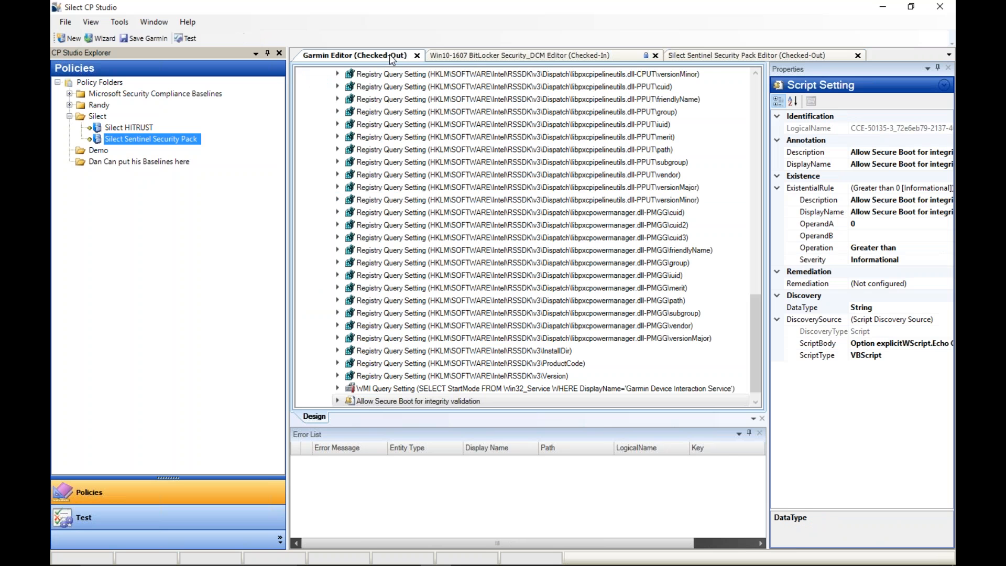
pyautogui.moveTo(754, 324); pyautogui.dragTo(754, 101)
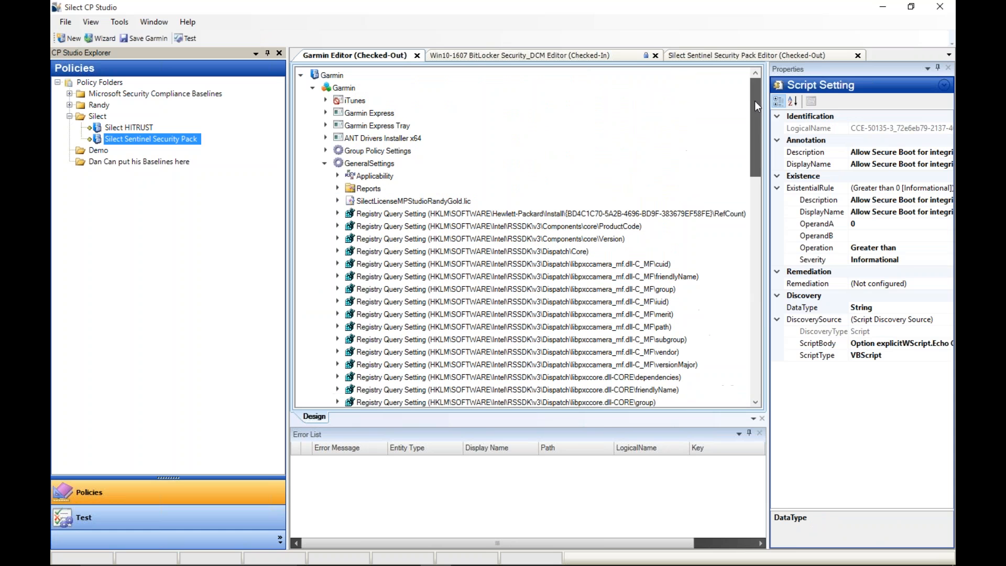
pyautogui.rightClick(377, 163)
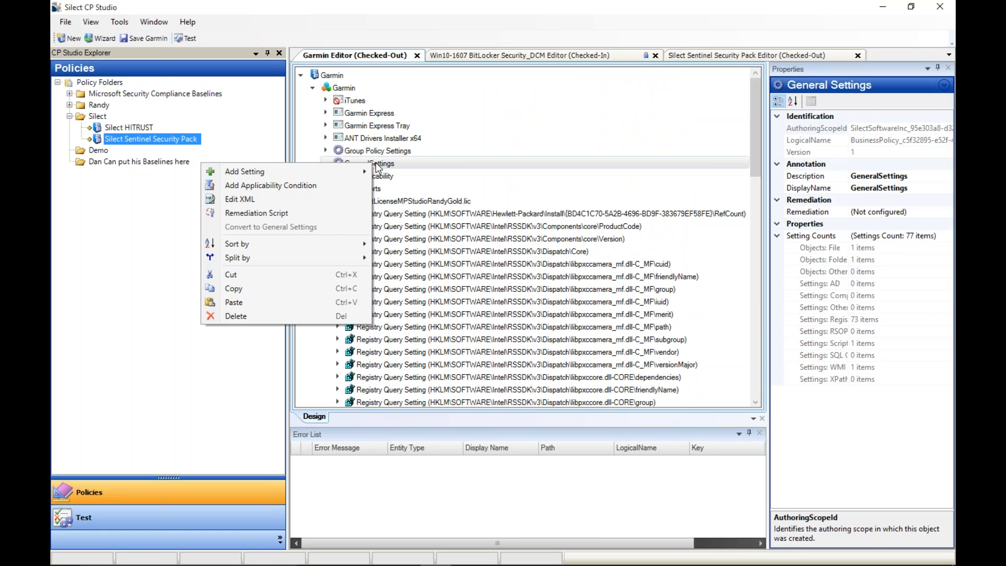
pyautogui.click(254, 303)
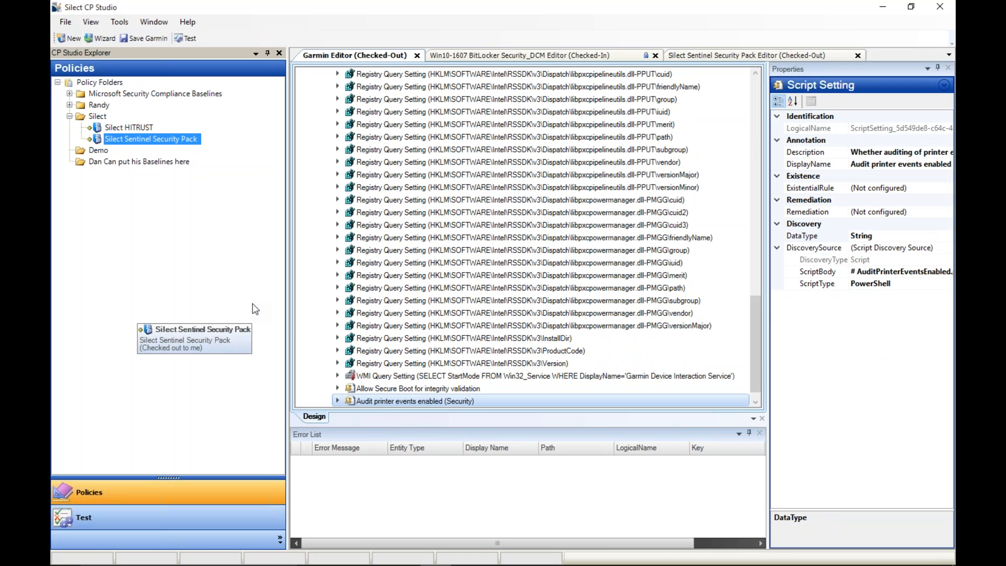
# Save the Garmin policy and start its check-in
pyautogui.click(135, 38)
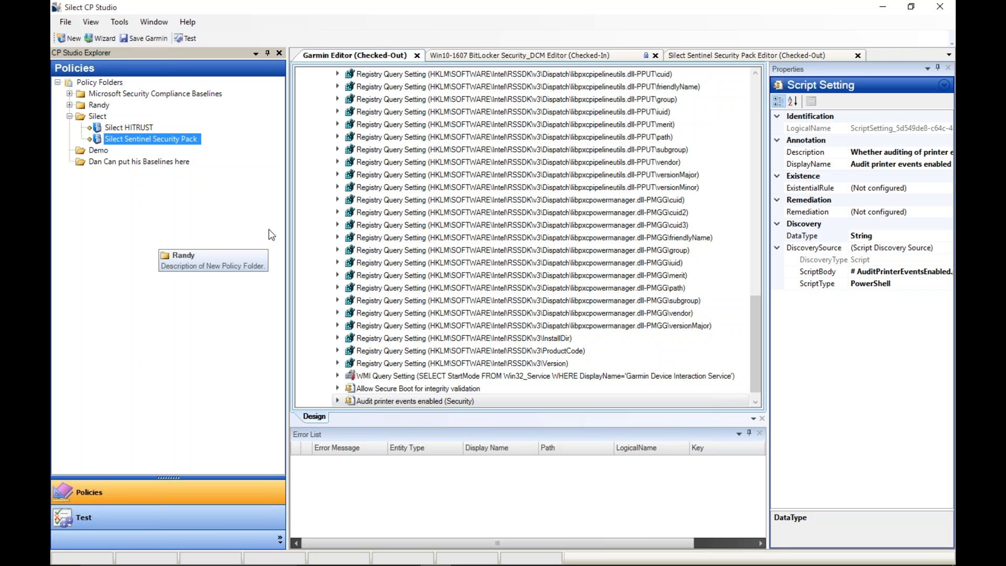
pyautogui.click(70, 116)
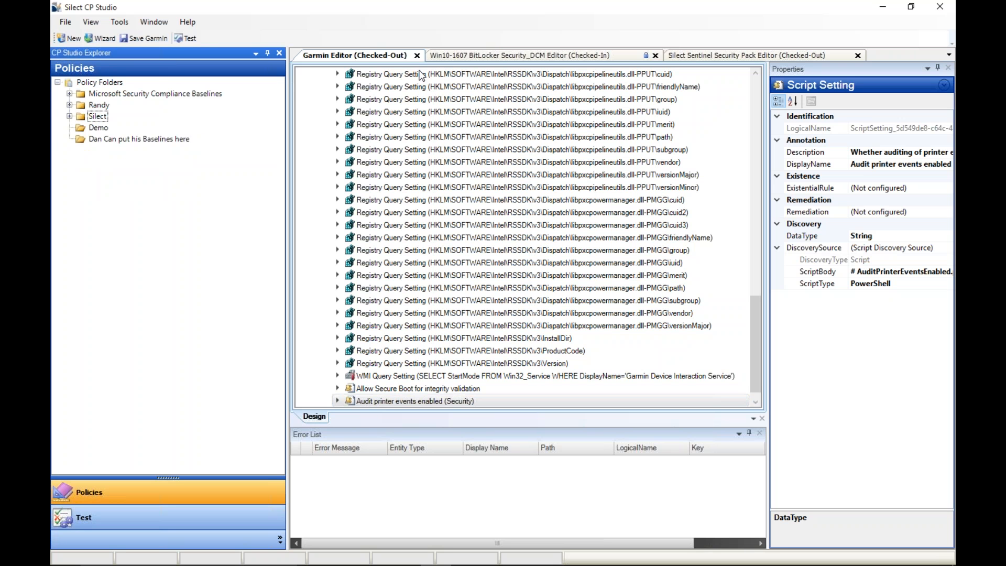
pyautogui.click(133, 38)
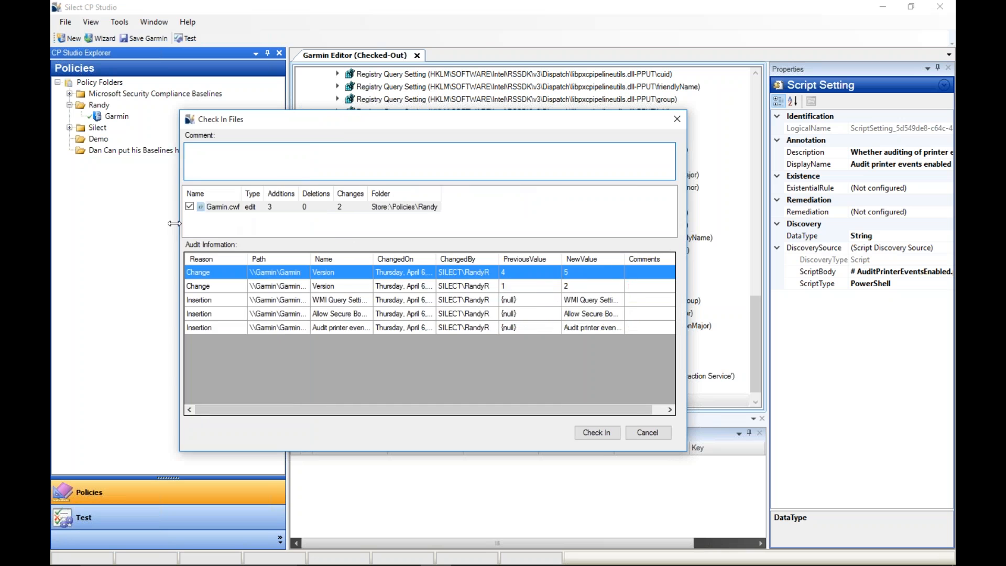
# Widen the check-in dialog and its Path and Name columns to review the audit information for Garmin.cwf
pyautogui.moveTo(129, 230); pyautogui.dragTo(126, 231)
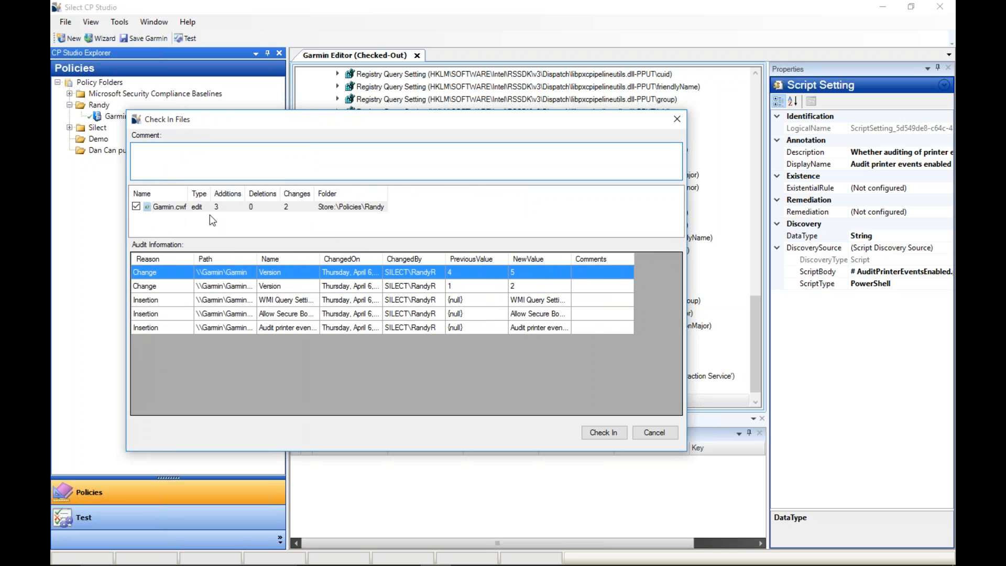
pyautogui.click(294, 206)
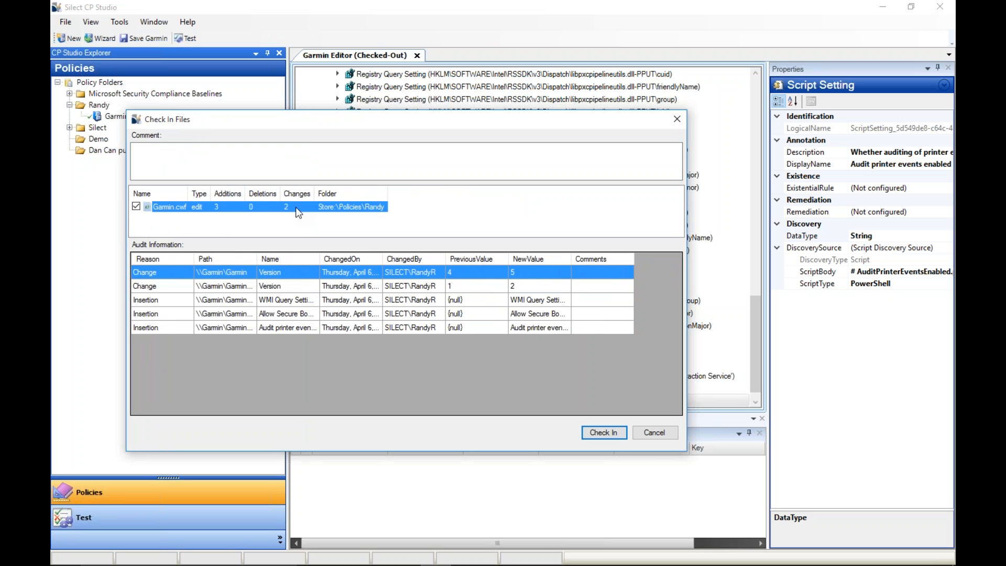
pyautogui.moveTo(256, 258); pyautogui.dragTo(346, 258)
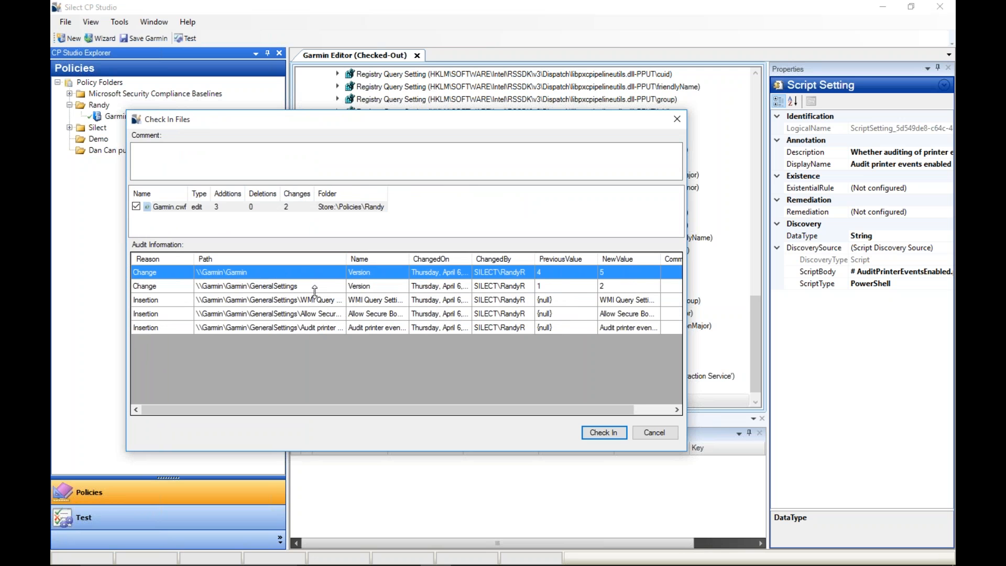
pyautogui.moveTo(346, 260); pyautogui.dragTo(387, 260)
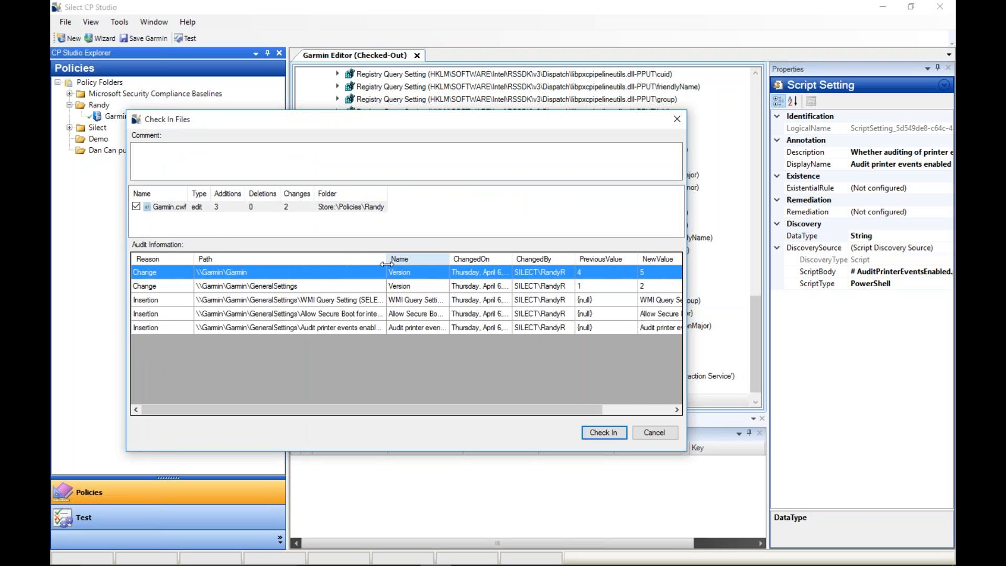
pyautogui.moveTo(449, 259); pyautogui.dragTo(481, 260)
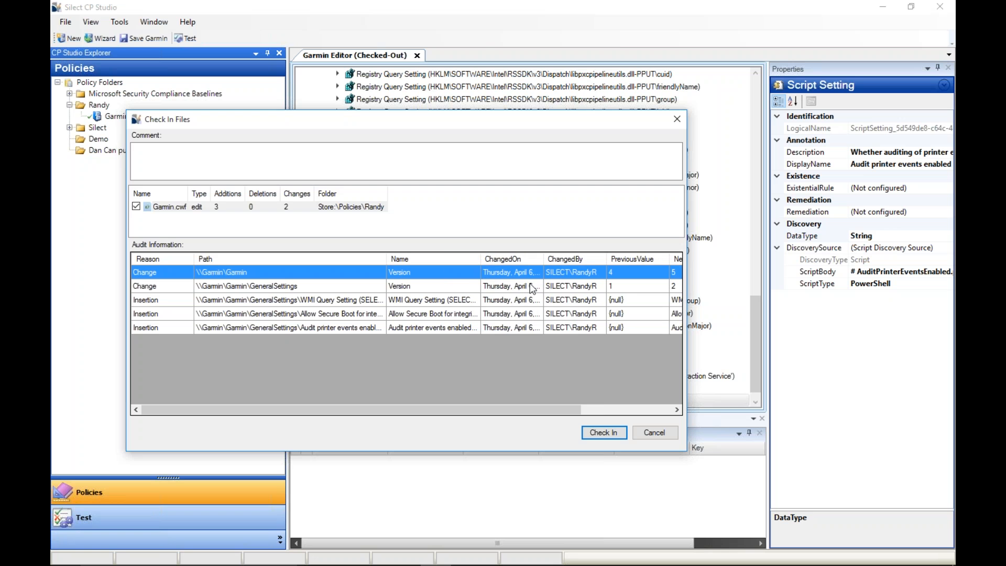
pyautogui.click(530, 288)
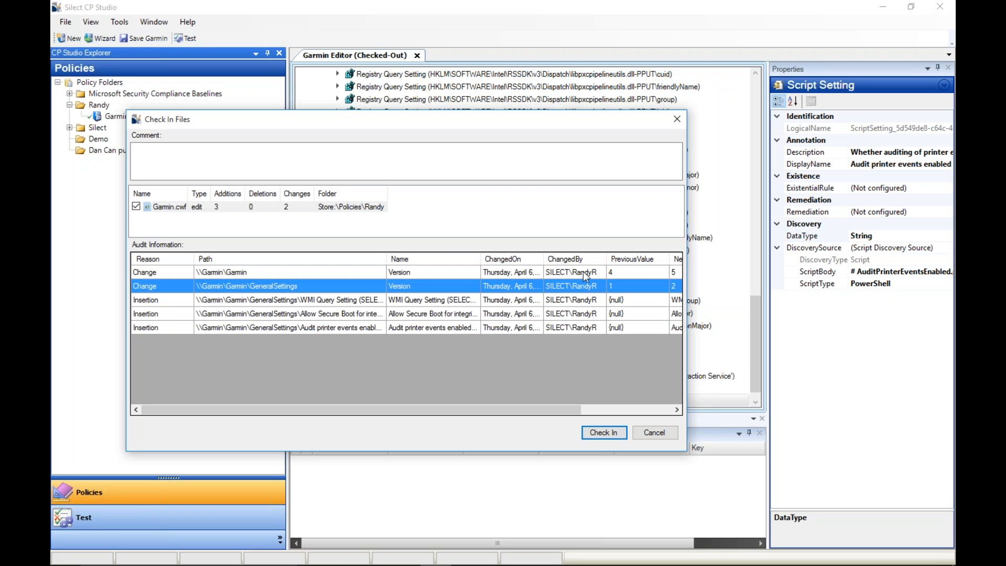
# Widen the NewValue column of the audit information and complete the check-in of Garmin.cwf without a comment
pyautogui.moveTo(459, 411); pyautogui.dragTo(556, 424)
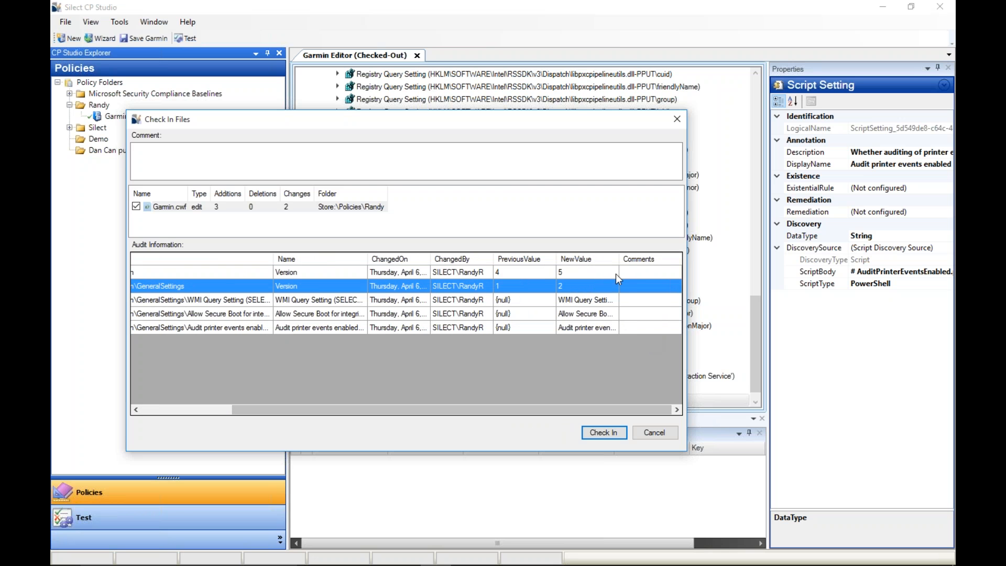
pyautogui.moveTo(619, 259); pyautogui.dragTo(660, 260)
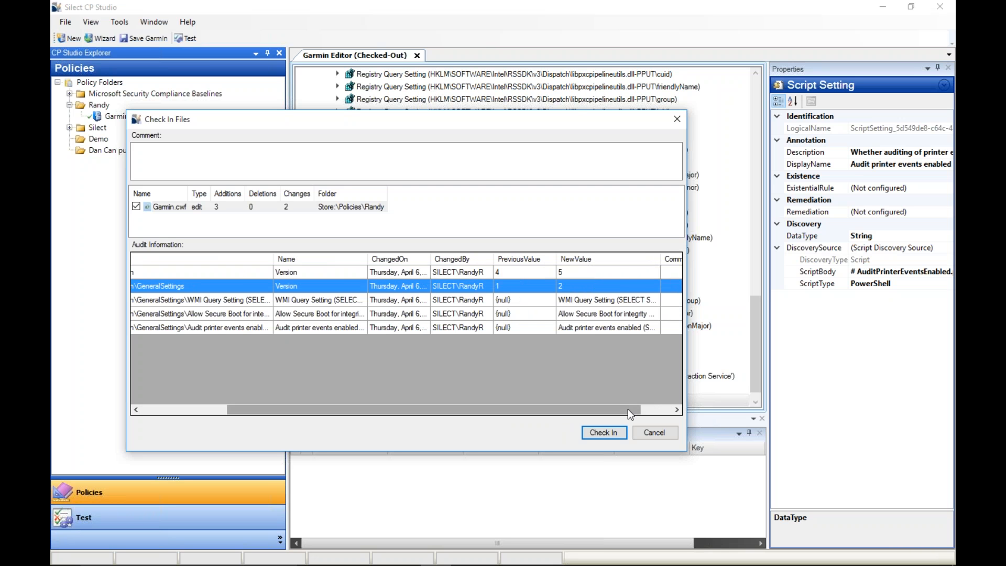
pyautogui.click(613, 431)
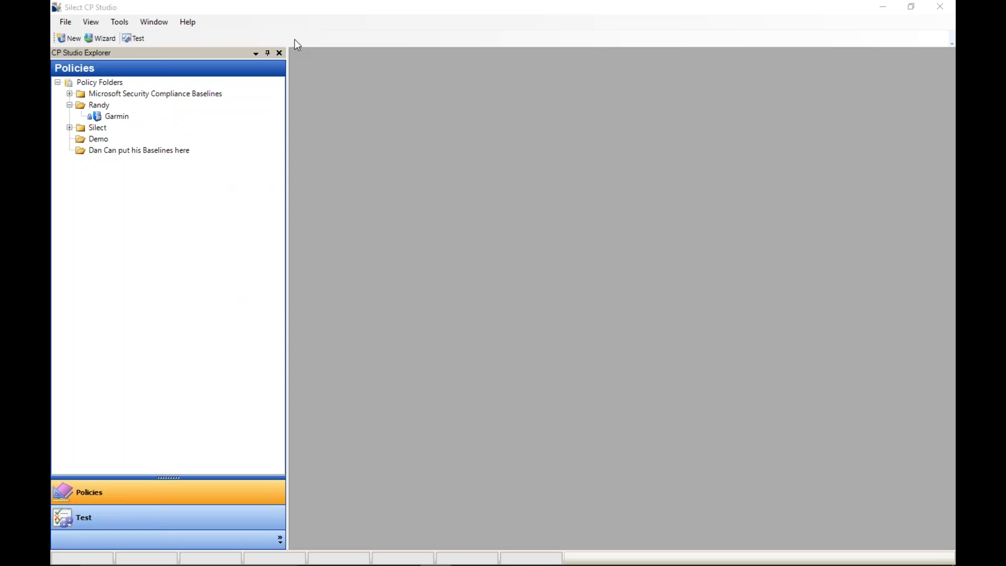
# Open the Garmin policy's version history, widen the dialog and its Comment column, and select changeset 84
pyautogui.rightClick(113, 117)
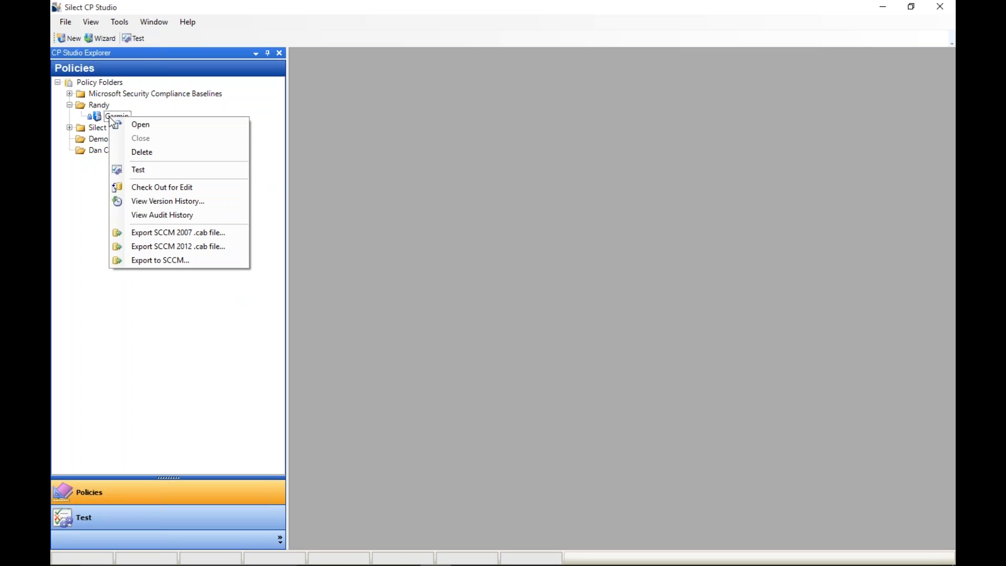
pyautogui.click(202, 202)
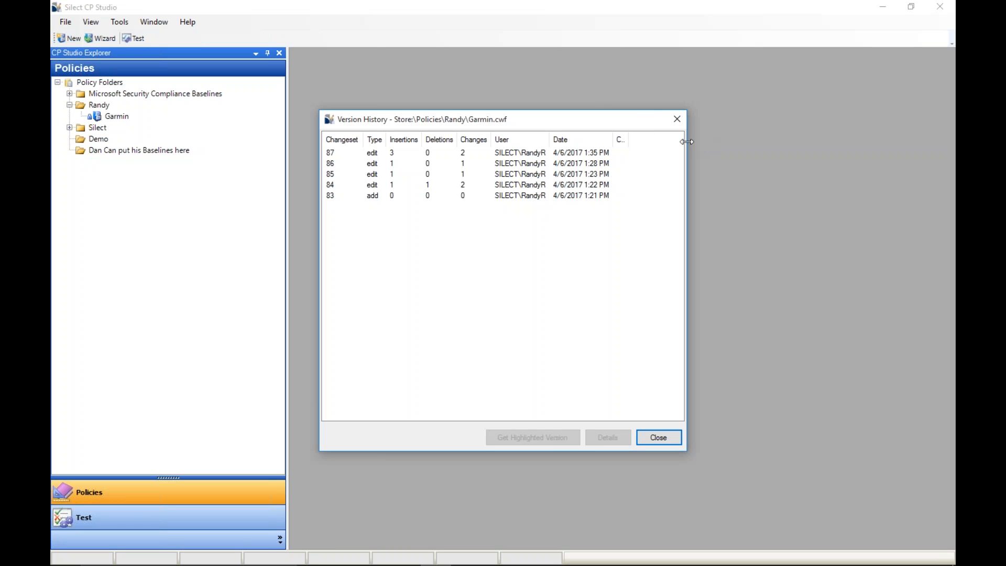
pyautogui.moveTo(686, 143); pyautogui.dragTo(757, 145)
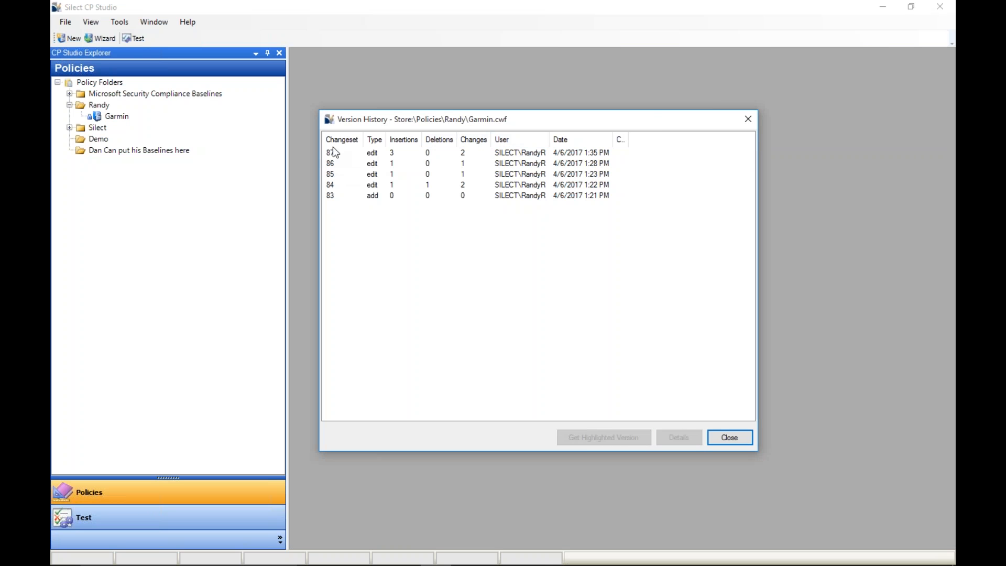
pyautogui.click(333, 196)
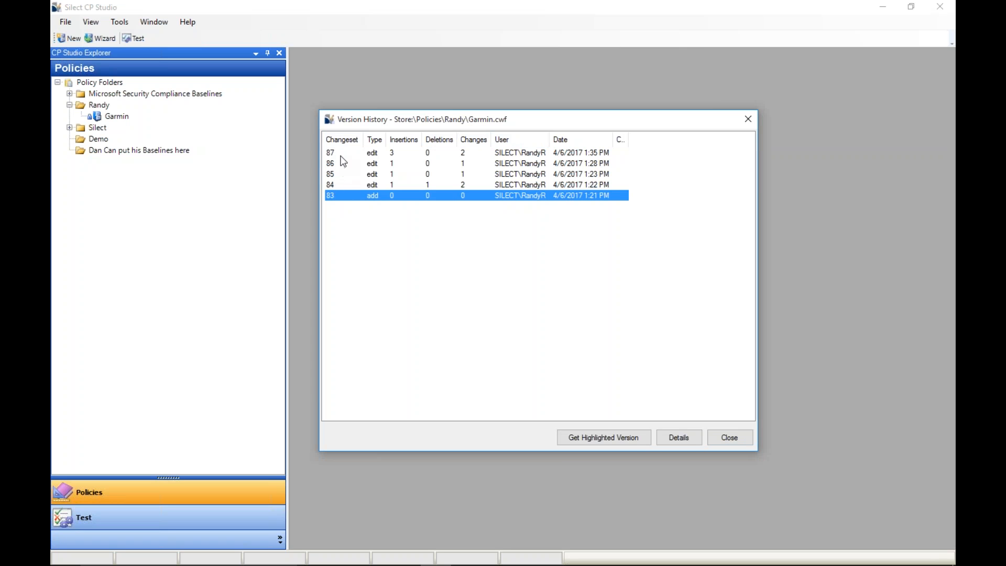
pyautogui.click(405, 187)
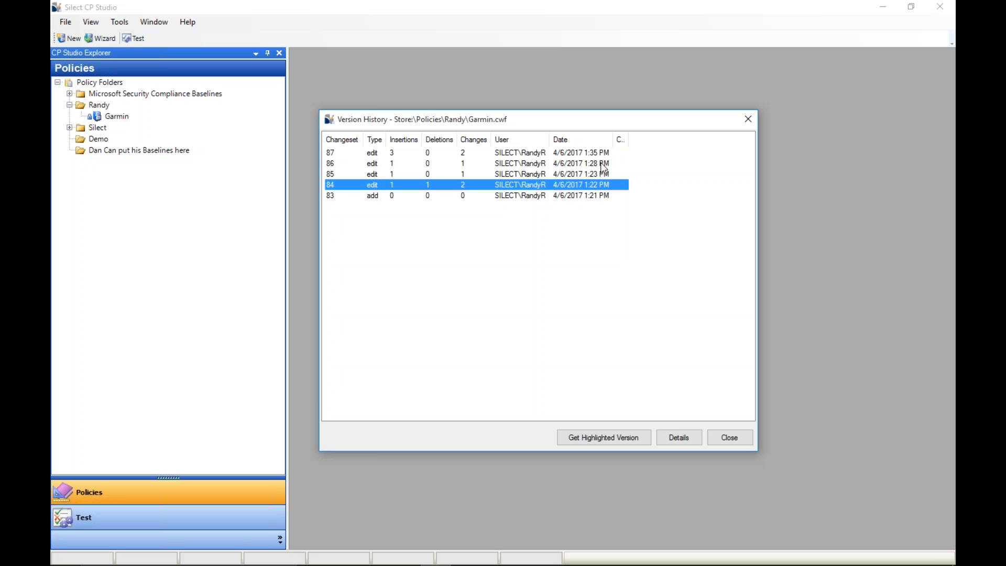
pyautogui.moveTo(627, 139); pyautogui.dragTo(701, 140)
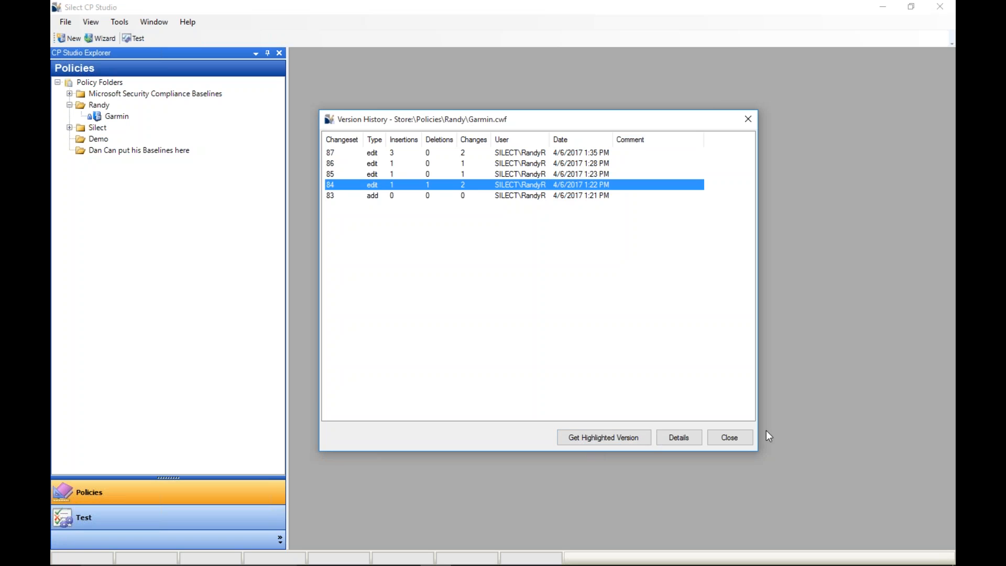
# View the details of changeset 84, and close both the details and the version history
pyautogui.click(687, 436)
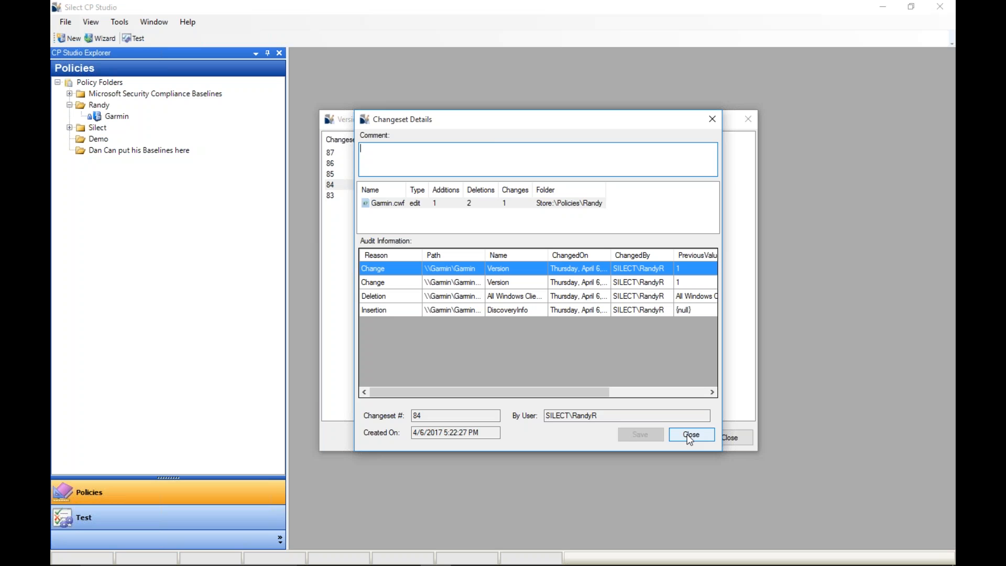
pyautogui.click(691, 435)
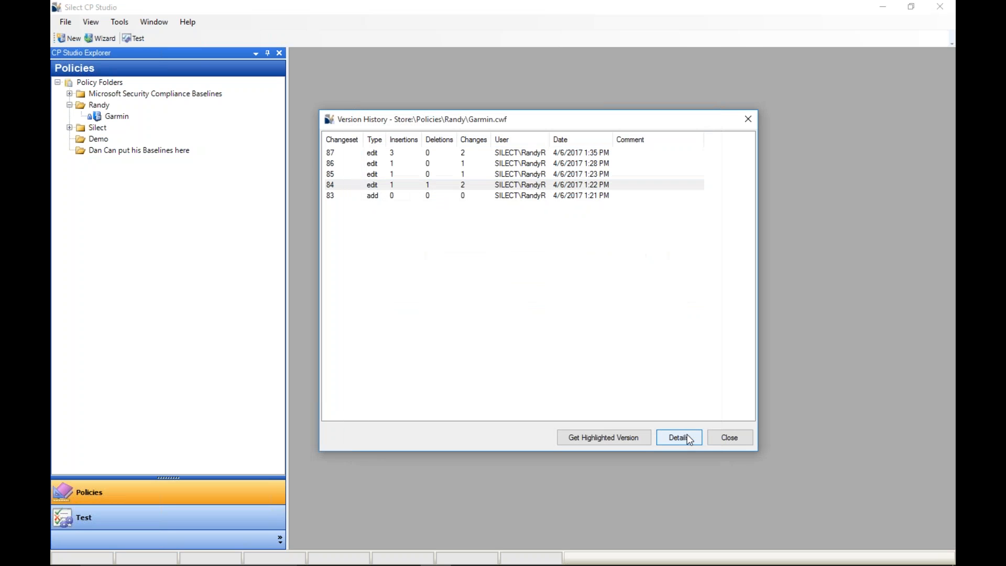
pyautogui.click(729, 437)
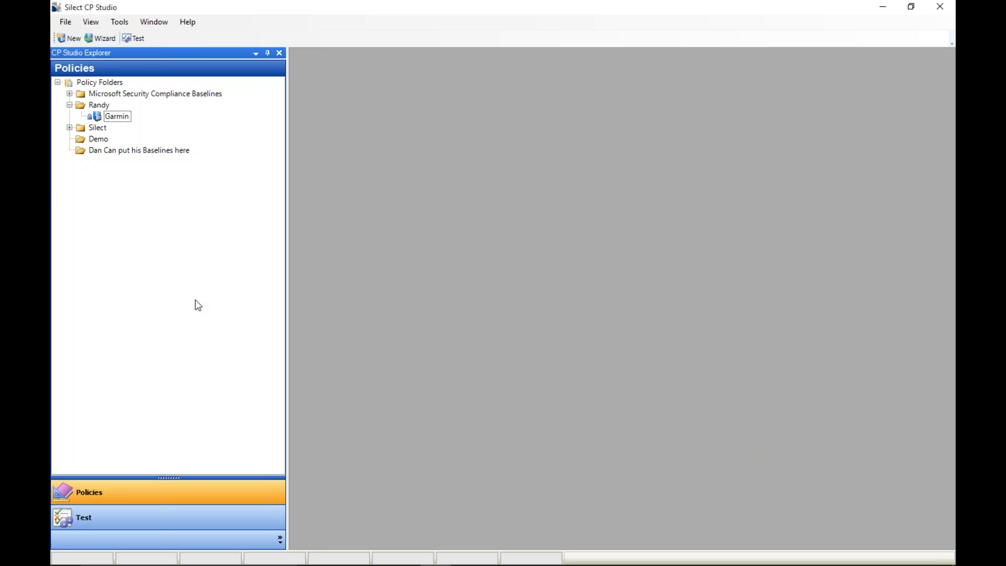
# Open the Garmin policy's audit history and narrow the explorer pane to enlarge the audit table
pyautogui.rightClick(123, 117)
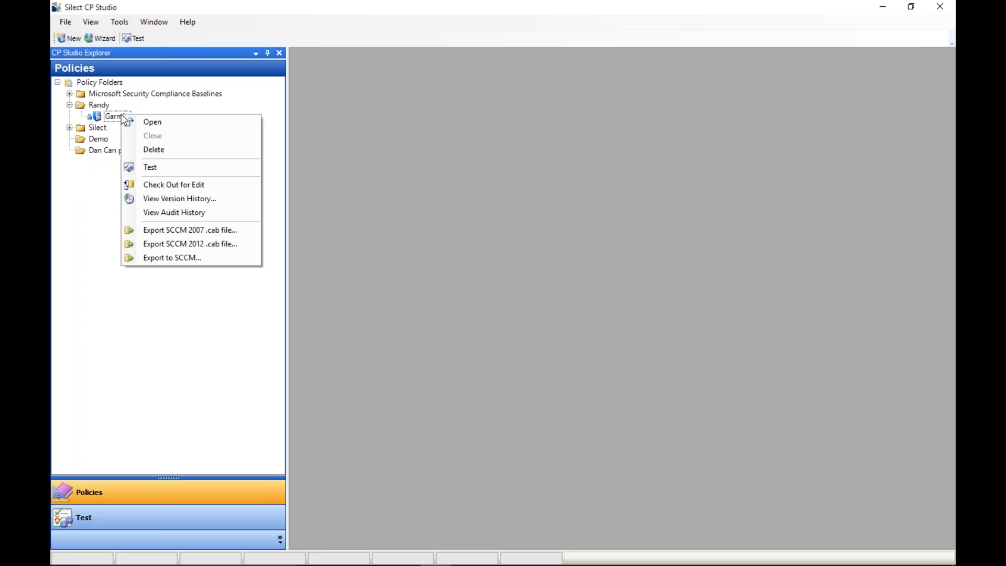
pyautogui.click(201, 214)
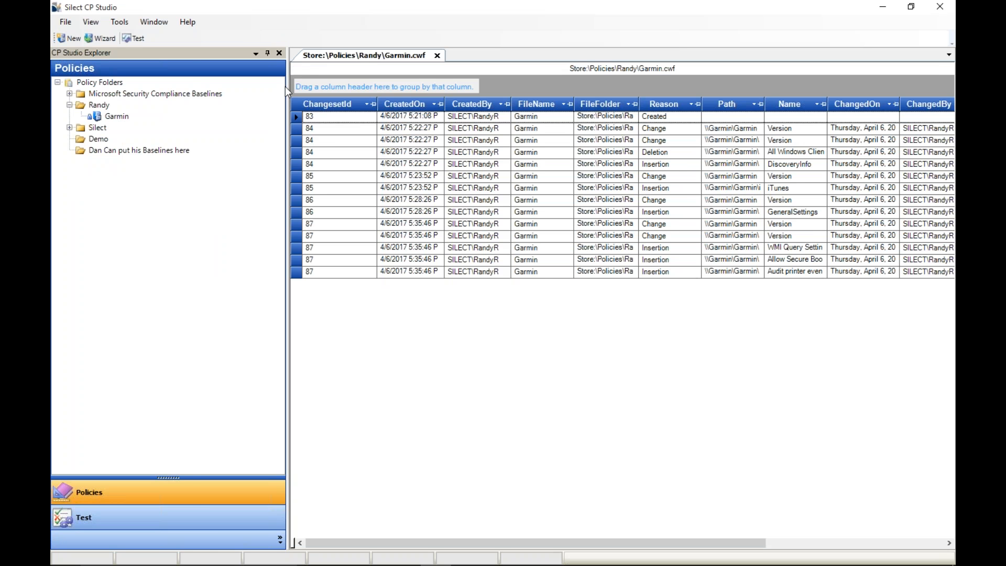
pyautogui.moveTo(286, 92); pyautogui.dragTo(192, 103)
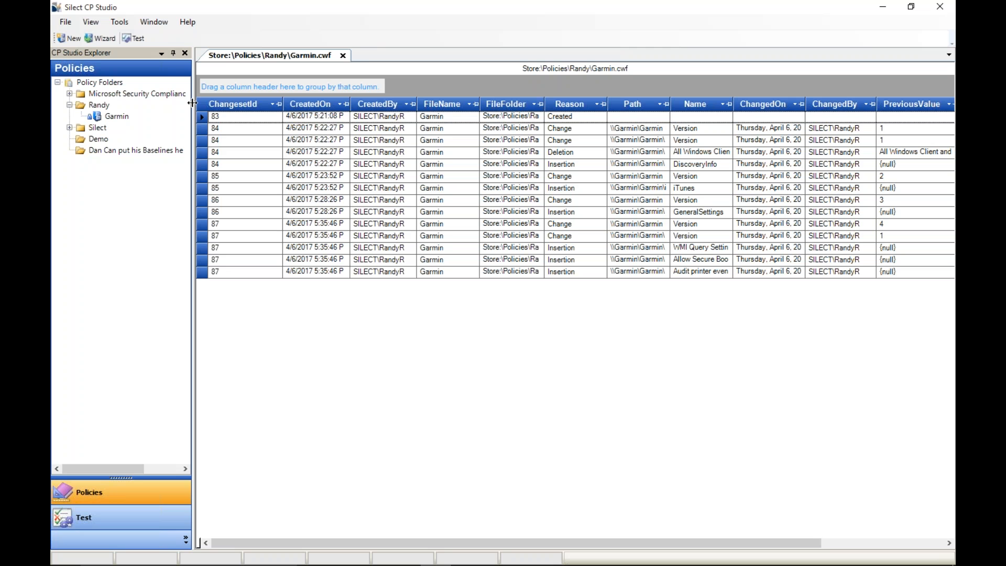
pyautogui.click(953, 49)
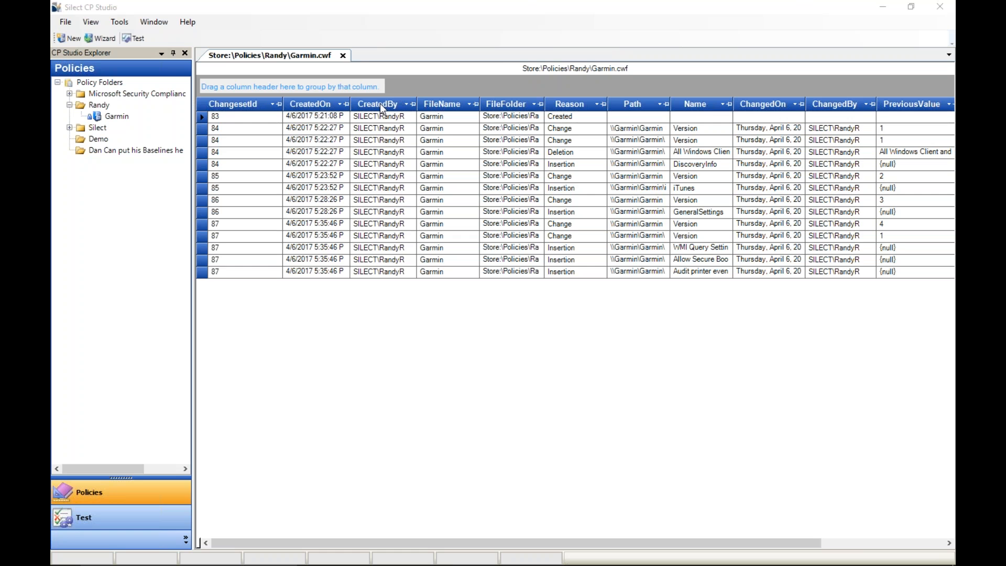
# Group the audit history by CreatedBy and by ChangedOn, and expand the Thursday, April 6, 2017 group
pyautogui.moveTo(381, 108); pyautogui.dragTo(329, 92)
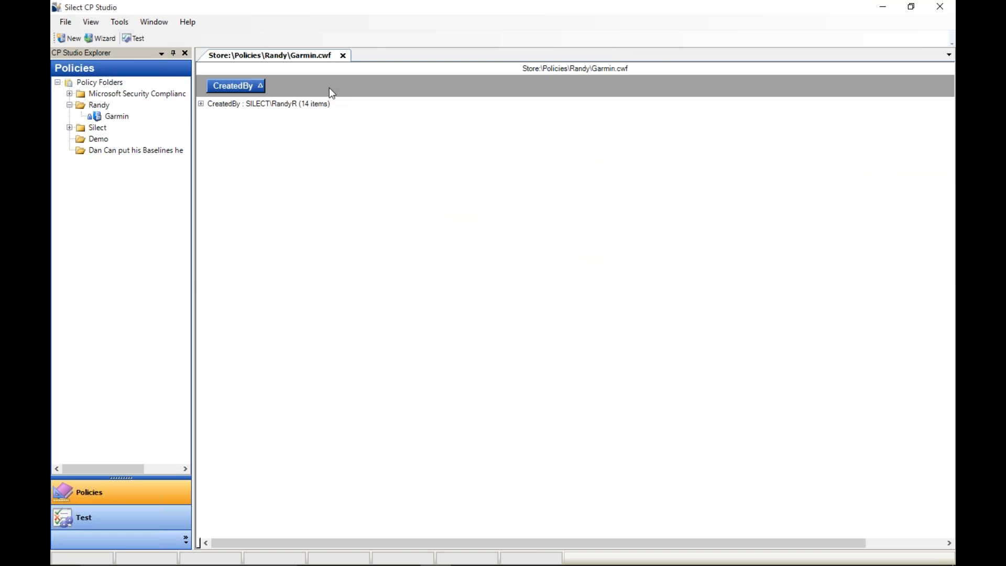
pyautogui.click(201, 104)
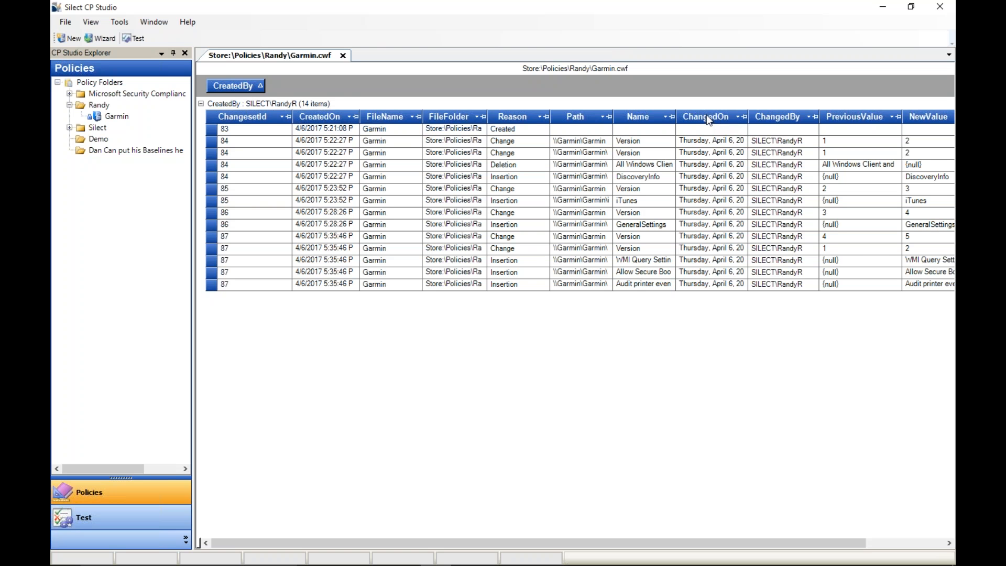
pyautogui.moveTo(708, 121); pyautogui.dragTo(305, 87)
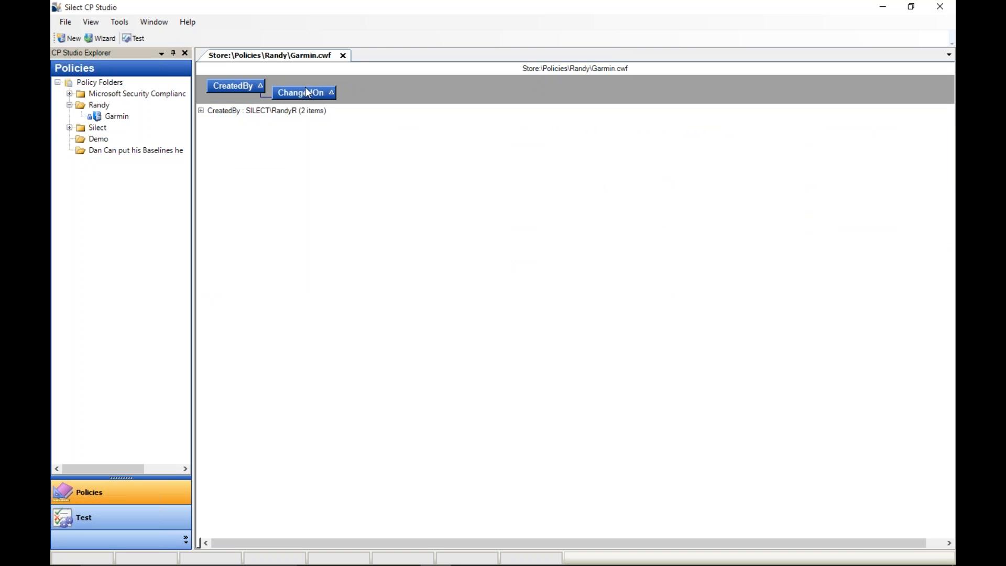
pyautogui.click(201, 111)
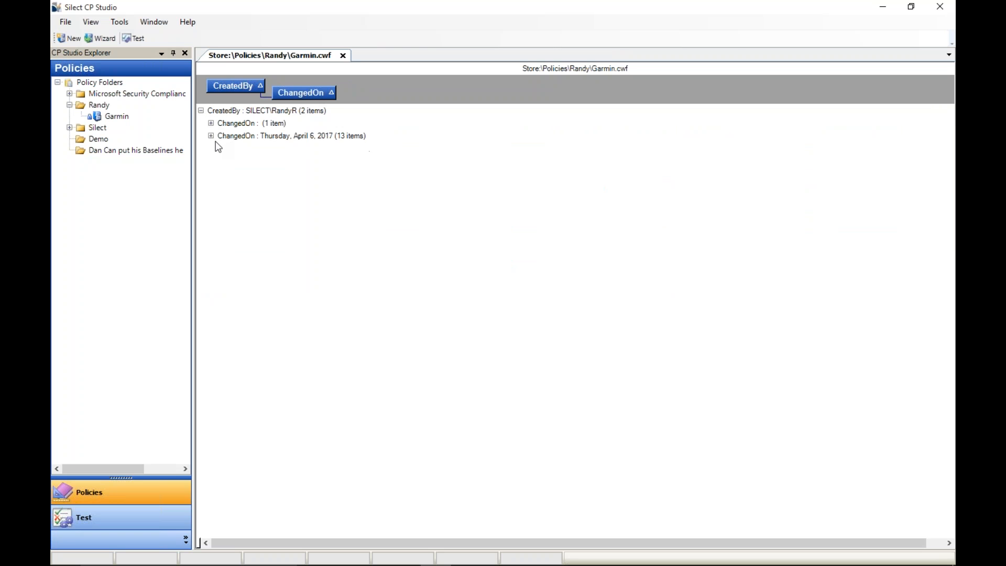
pyautogui.click(211, 136)
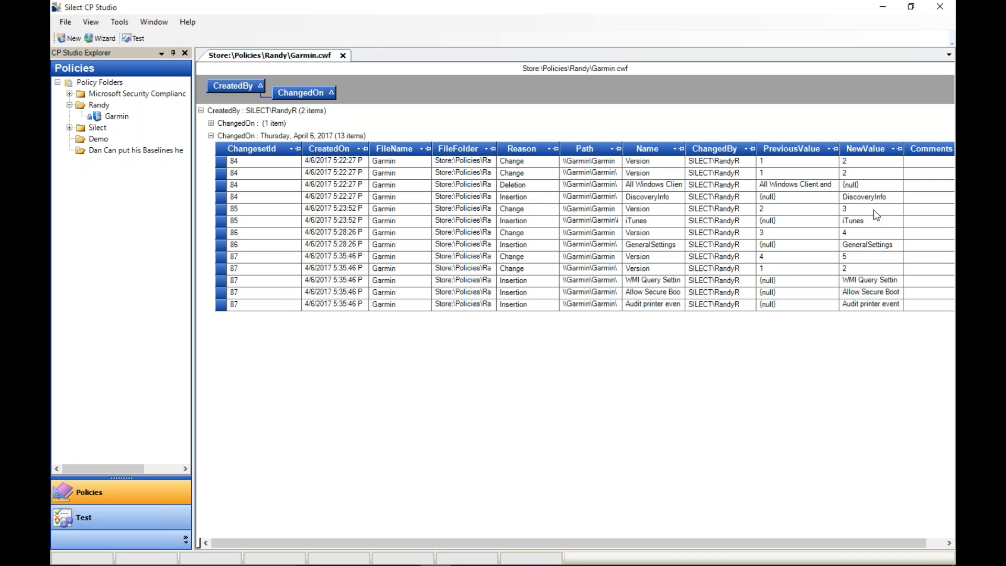
pyautogui.moveTo(517, 543); pyautogui.dragTo(517, 542)
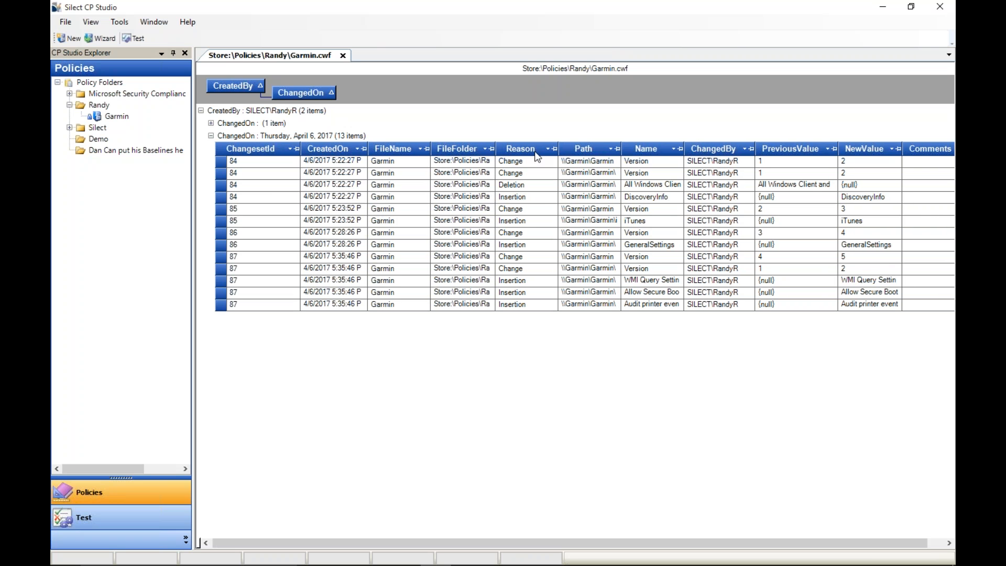
# Add Reason as the third grouping level and inspect the Deletion, Insertion and Change groups for April 6, 2017
pyautogui.moveTo(535, 150); pyautogui.dragTo(432, 95)
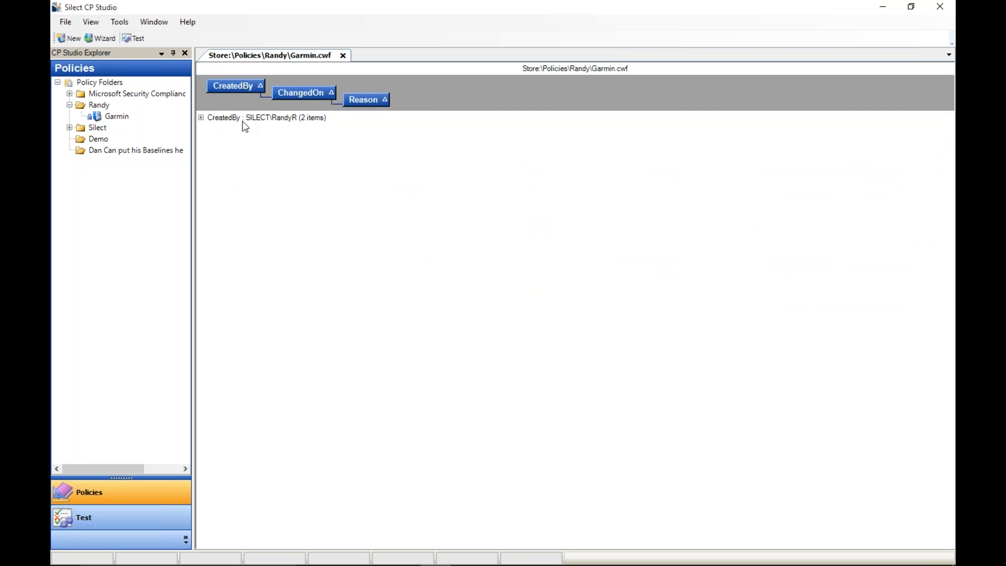
pyautogui.click(201, 118)
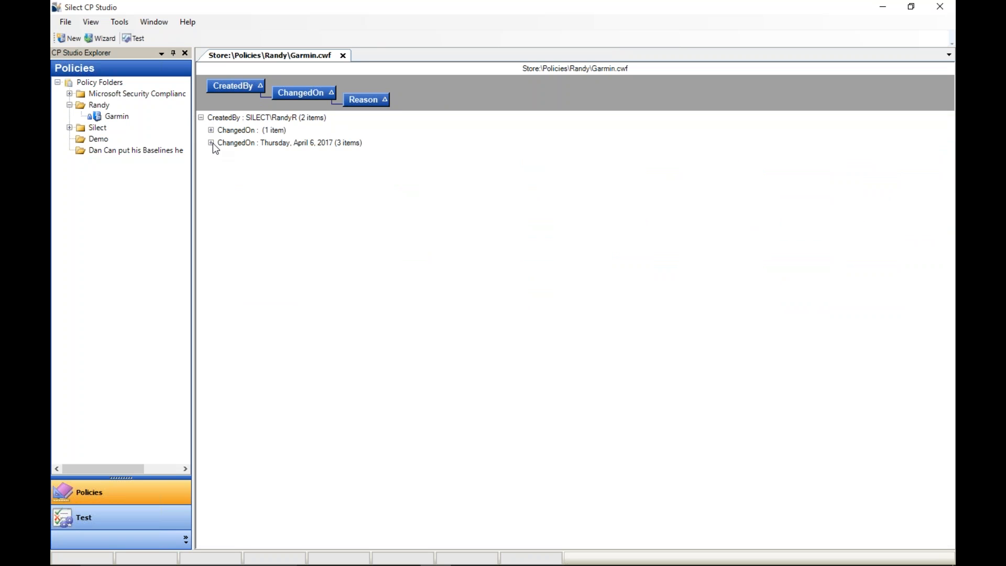
pyautogui.click(211, 142)
pyautogui.click(220, 167)
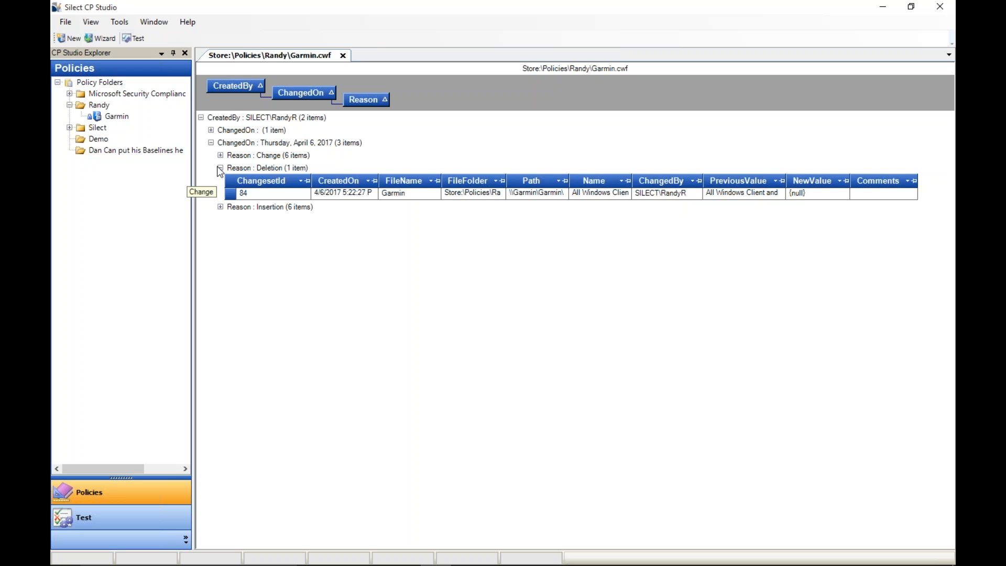
pyautogui.click(221, 167)
pyautogui.click(220, 181)
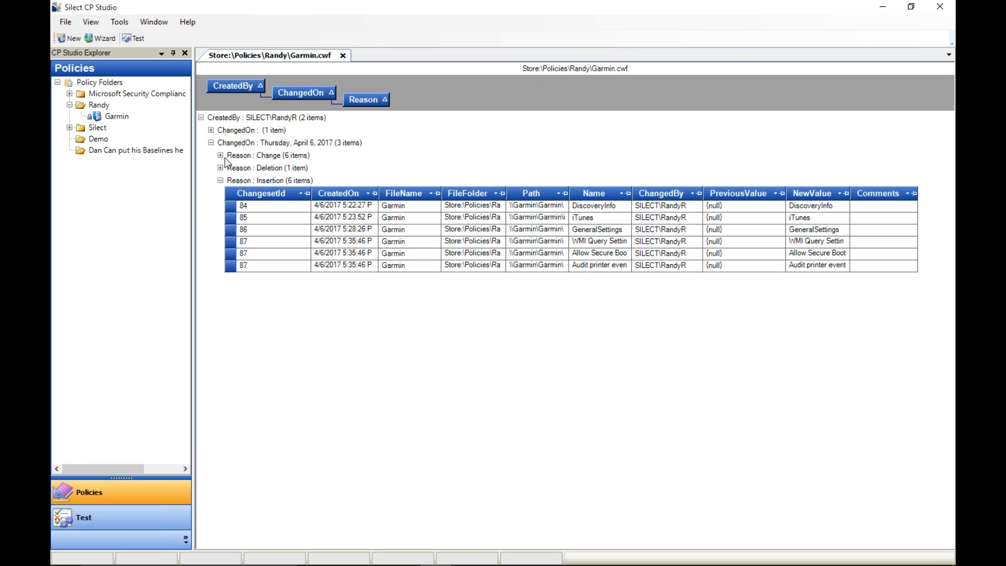
pyautogui.click(220, 156)
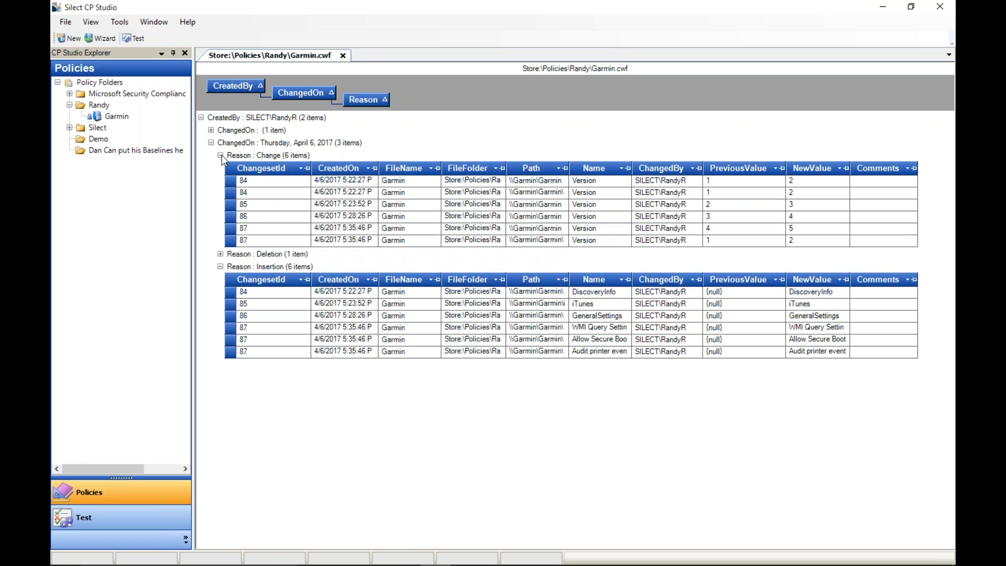
# Select all rows in the Insertion group and view the available Excel export option without exporting
pyautogui.moveTo(325, 293); pyautogui.dragTo(570, 361)
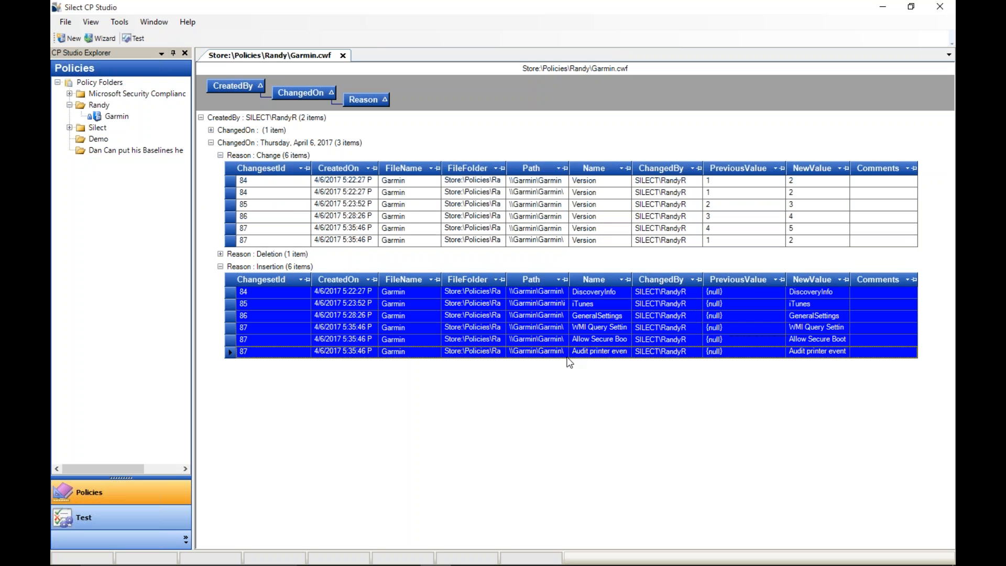
pyautogui.rightClick(564, 322)
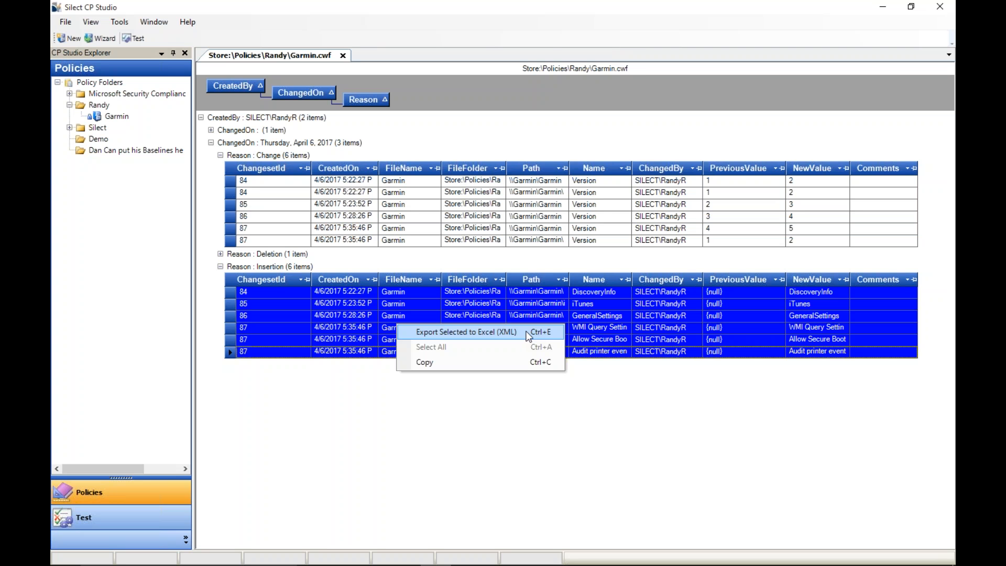
pyautogui.click(468, 437)
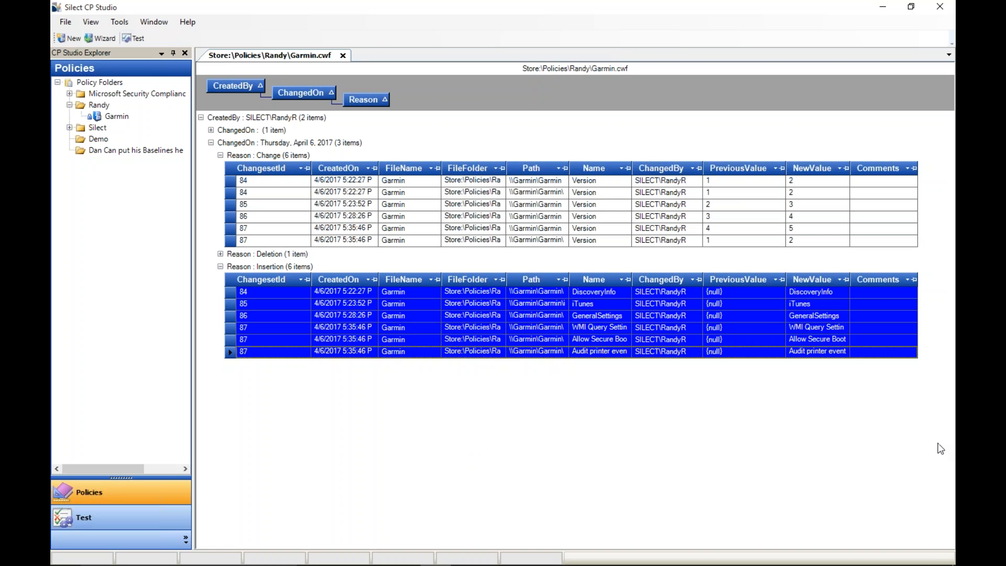
pyautogui.hotkey('alt', 'Tab')
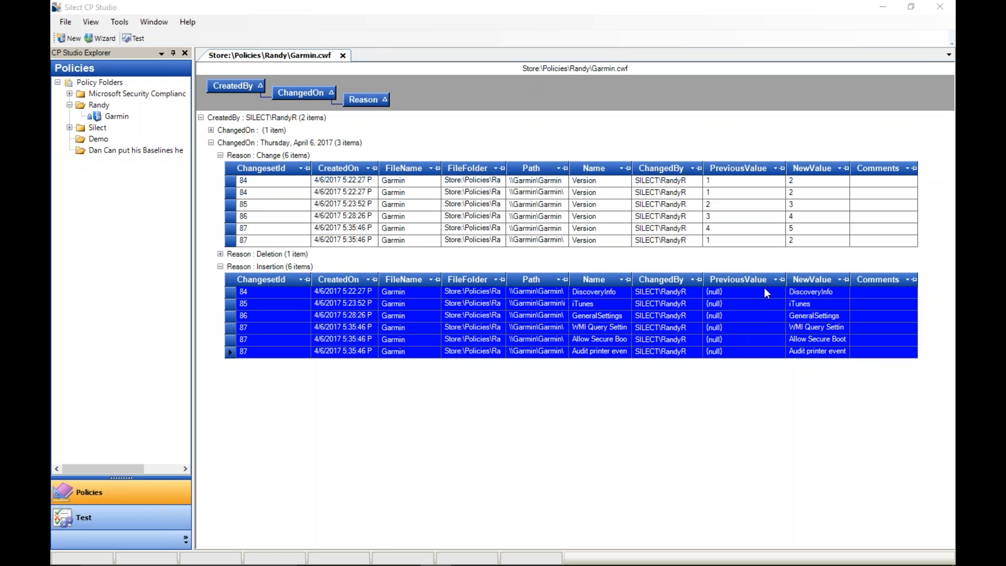
# View the SCCM server connection dialog for exporting the Garmin policy to SCCM, and cancel it
pyautogui.rightClick(112, 116)
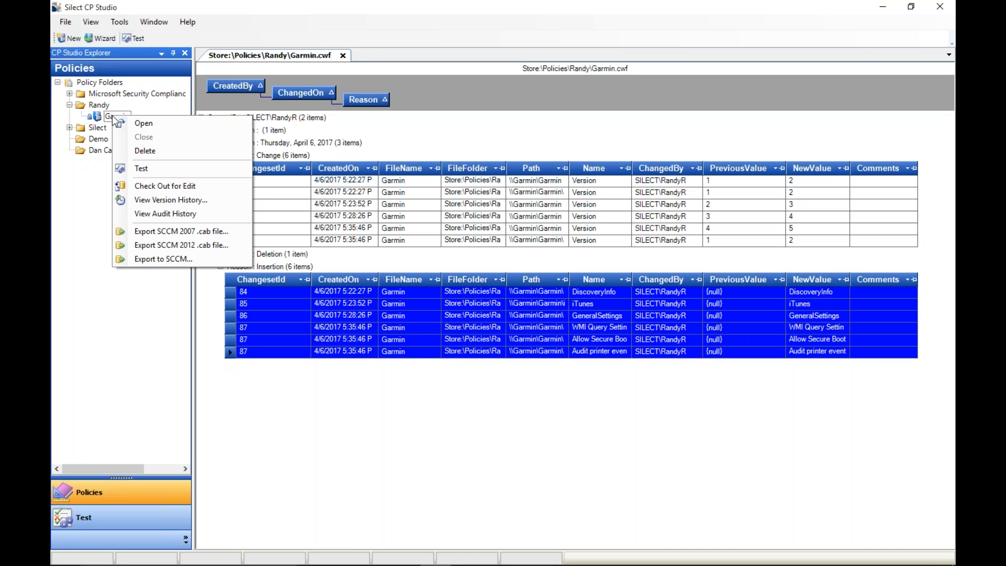
pyautogui.click(206, 261)
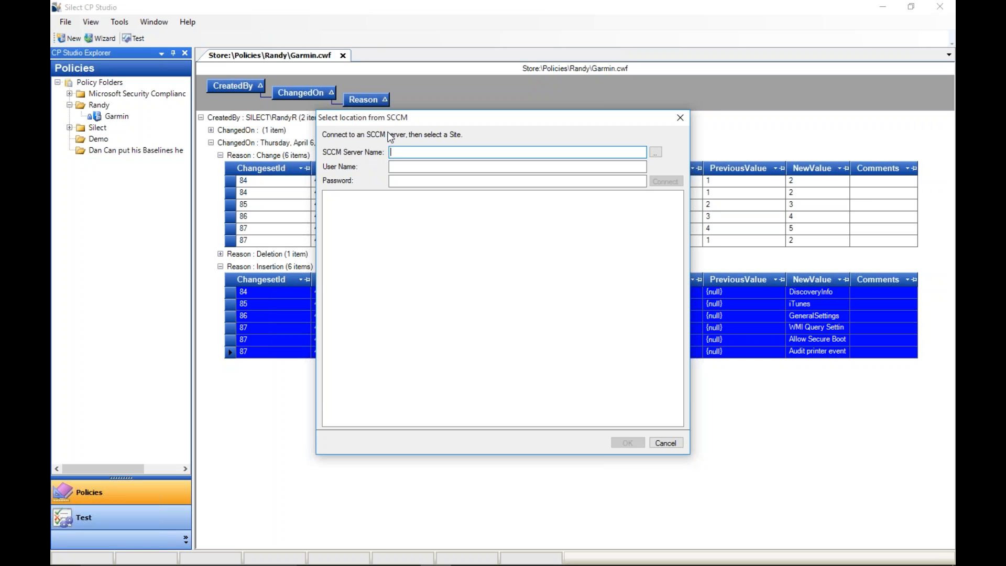
pyautogui.click(673, 443)
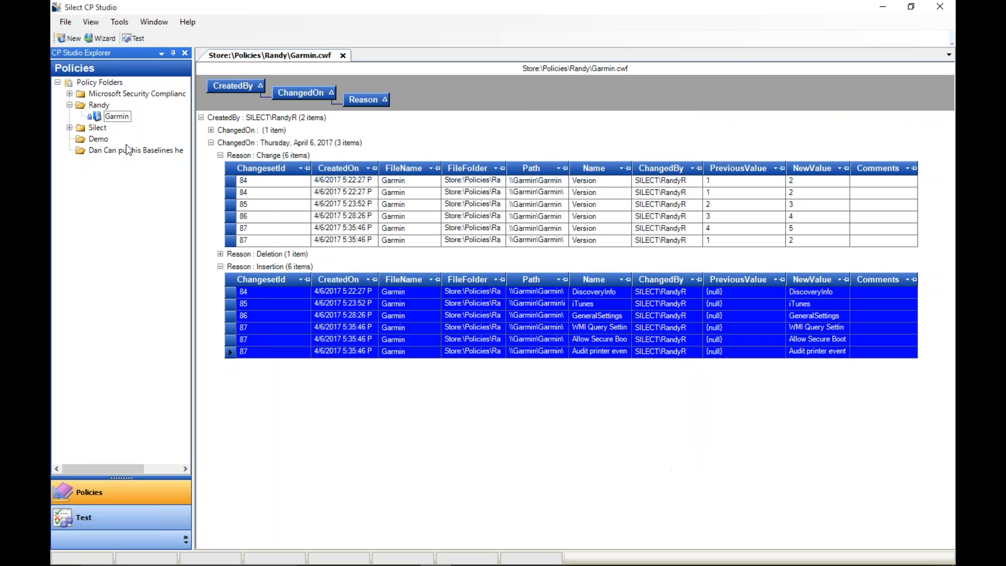
# Start a compliance test of the Garmin policy with all its configuration items included and remediation scripts disabled
pyautogui.rightClick(123, 117)
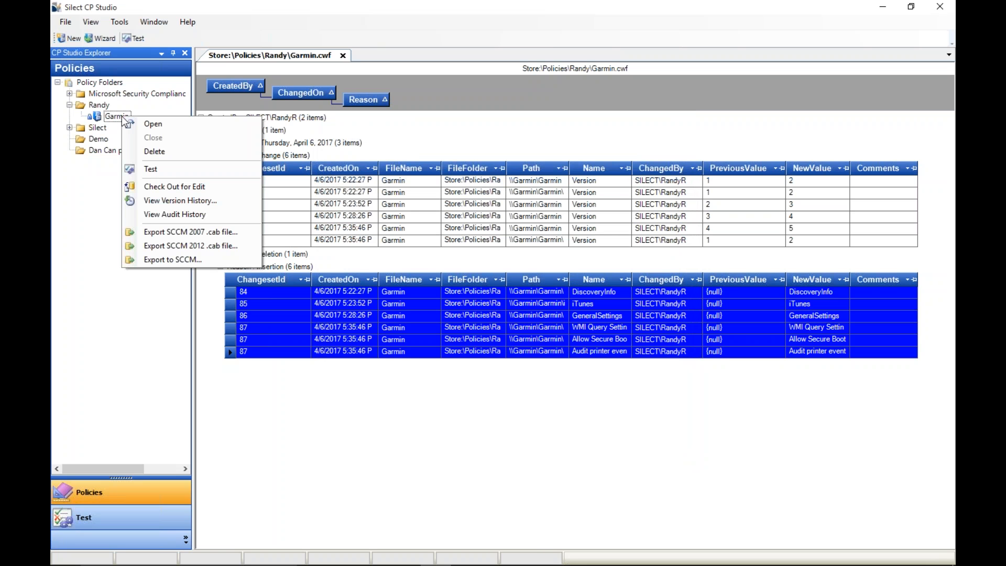
pyautogui.click(171, 170)
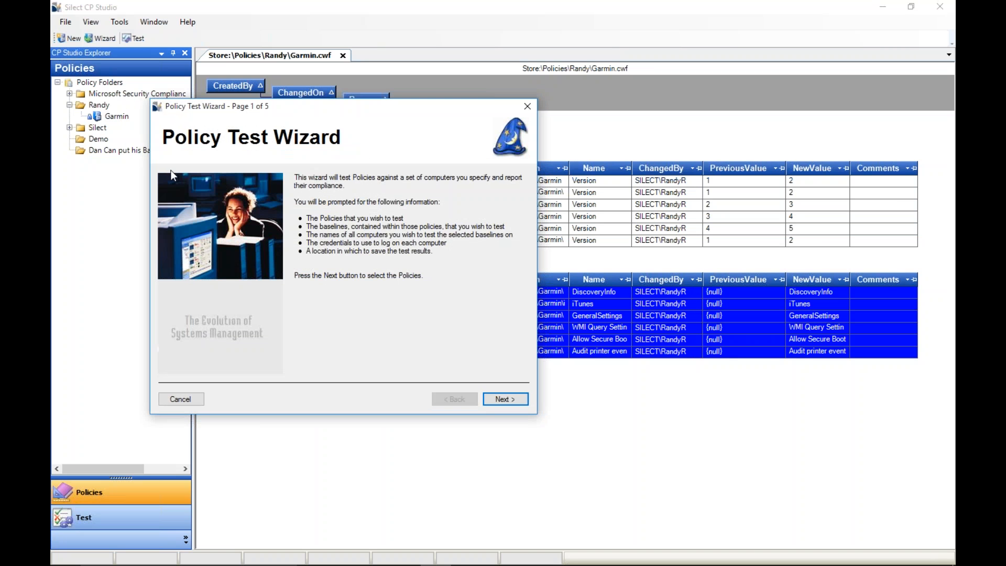
pyautogui.click(518, 399)
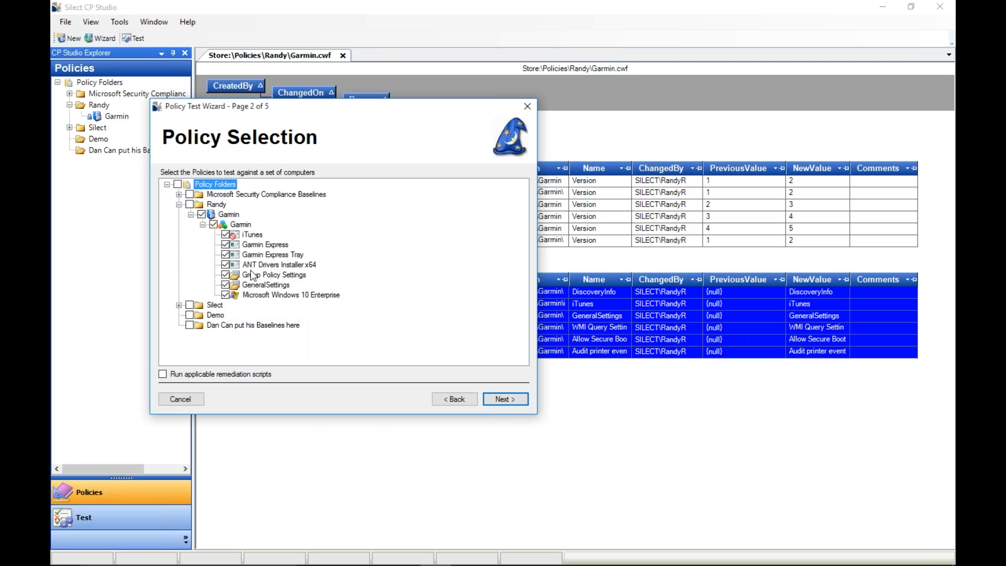
pyautogui.click(504, 399)
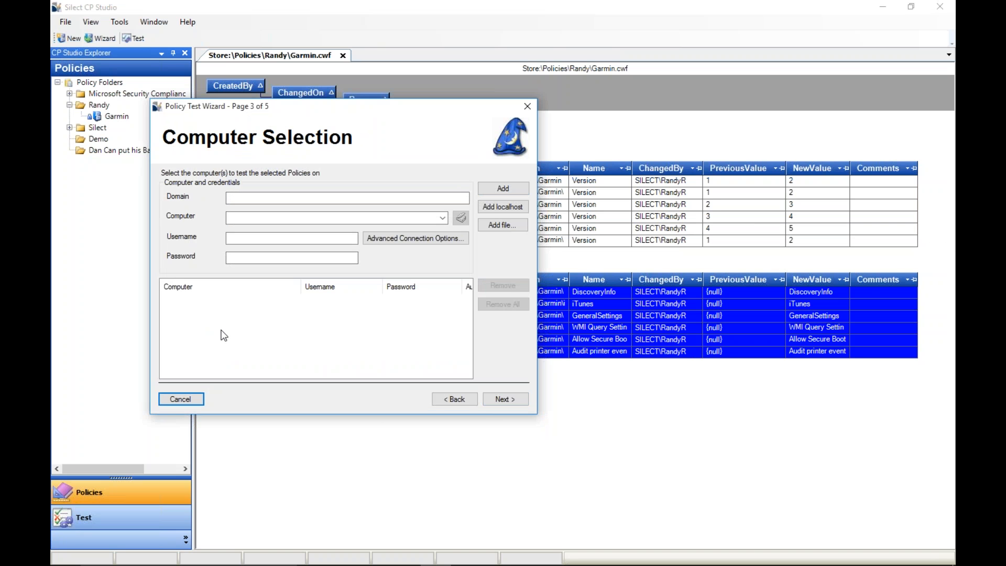
# Try to import the test computers from a file, and add localhost as the computer to test
pyautogui.click(517, 228)
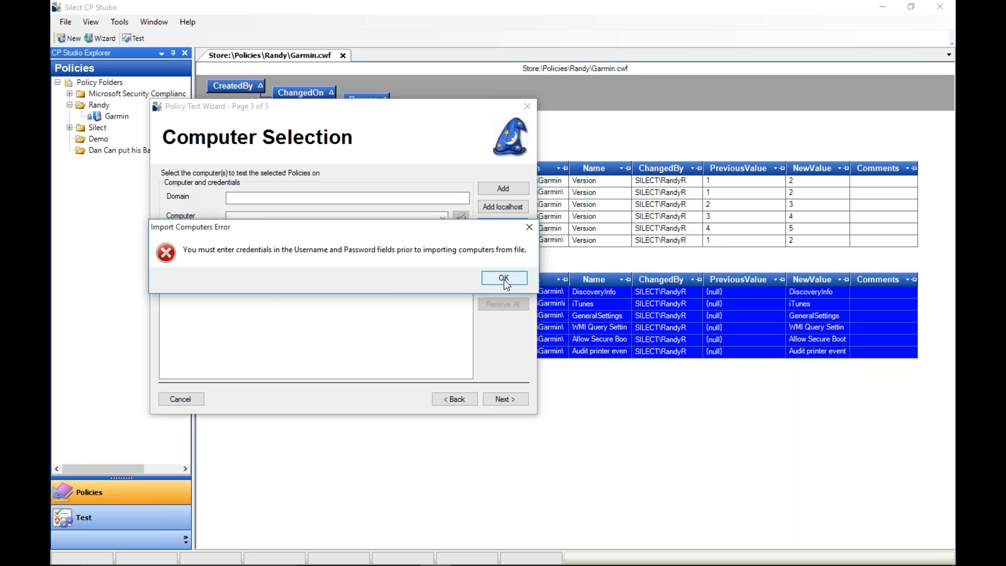
pyautogui.click(505, 280)
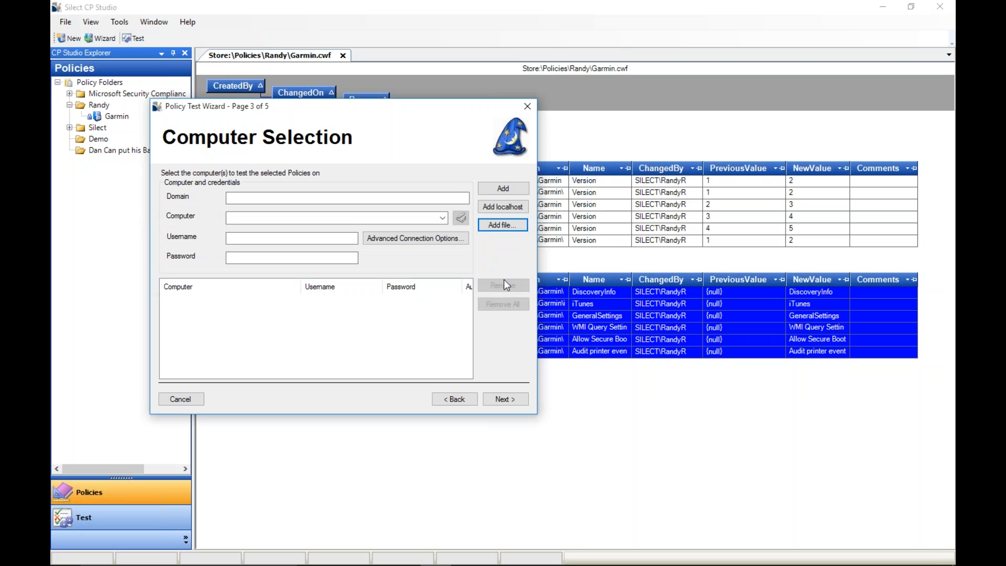
pyautogui.click(510, 212)
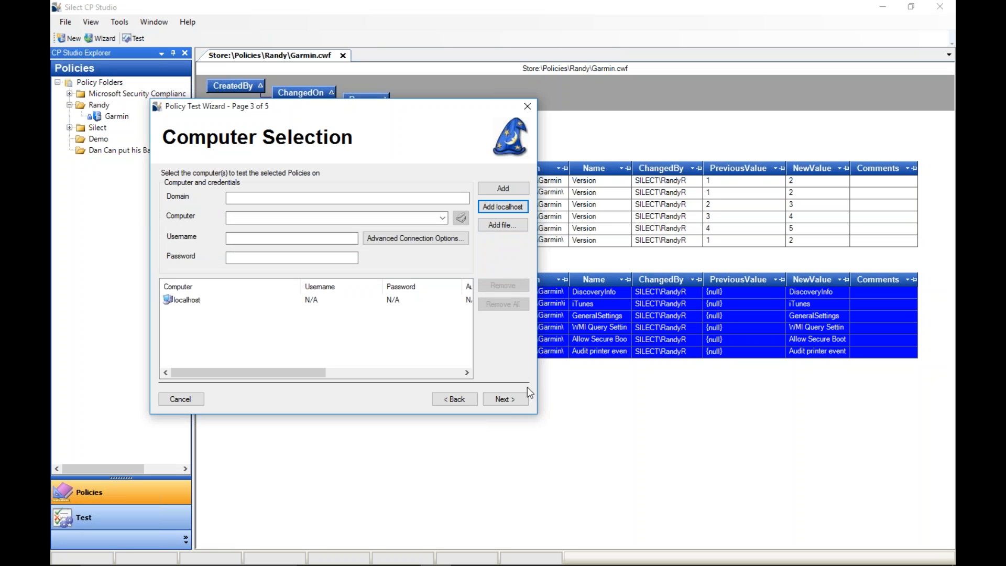
pyautogui.click(504, 399)
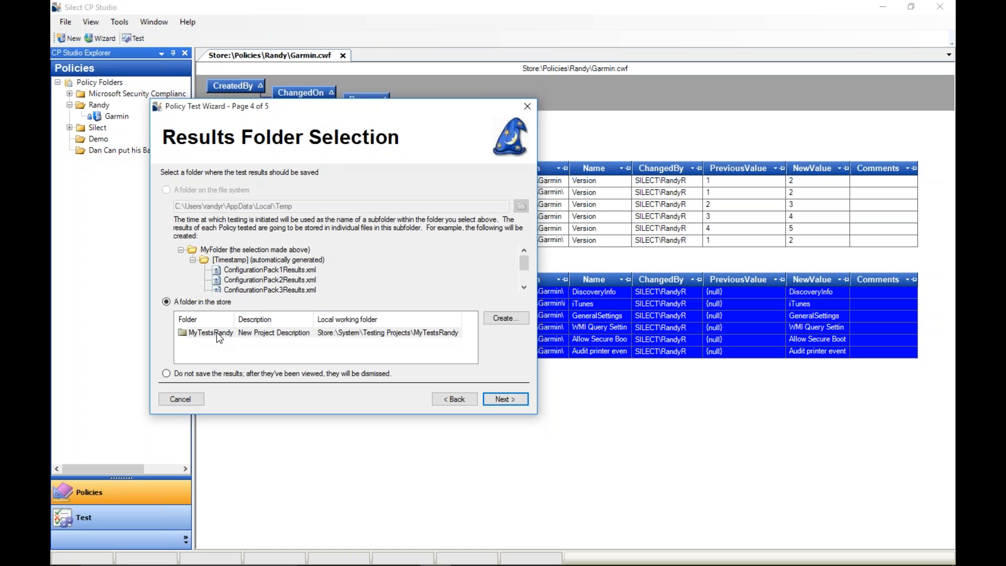
# Choose a folder in the store for the test results and run the Garmin tests under the suggested name
pyautogui.click(166, 374)
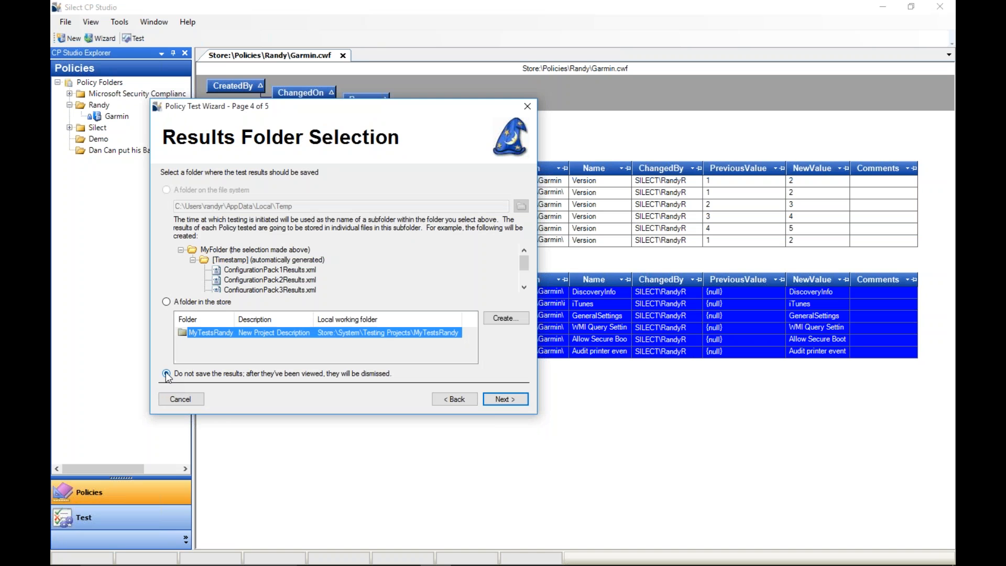
pyautogui.click(166, 302)
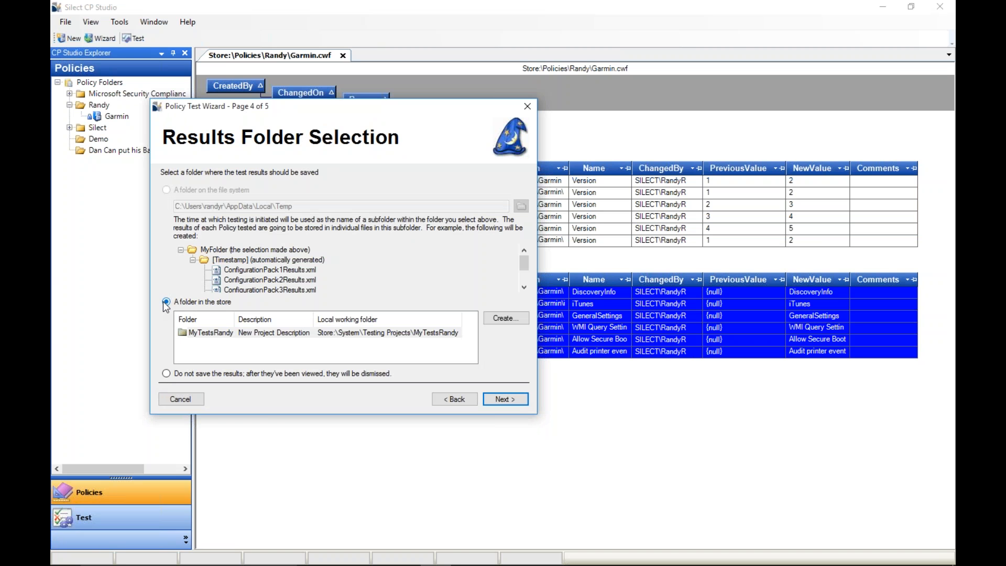
pyautogui.click(514, 320)
pyautogui.click(448, 294)
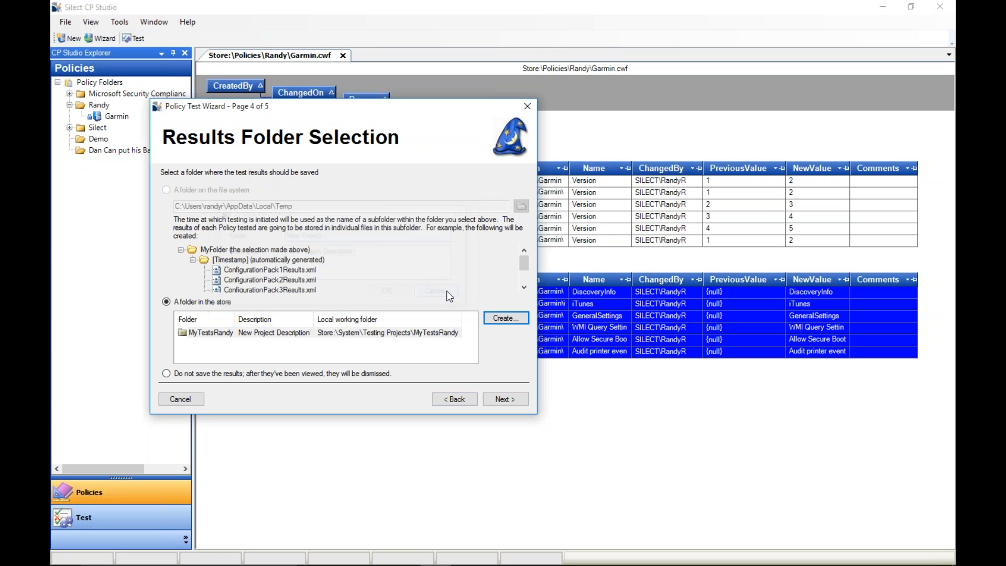
pyautogui.click(513, 404)
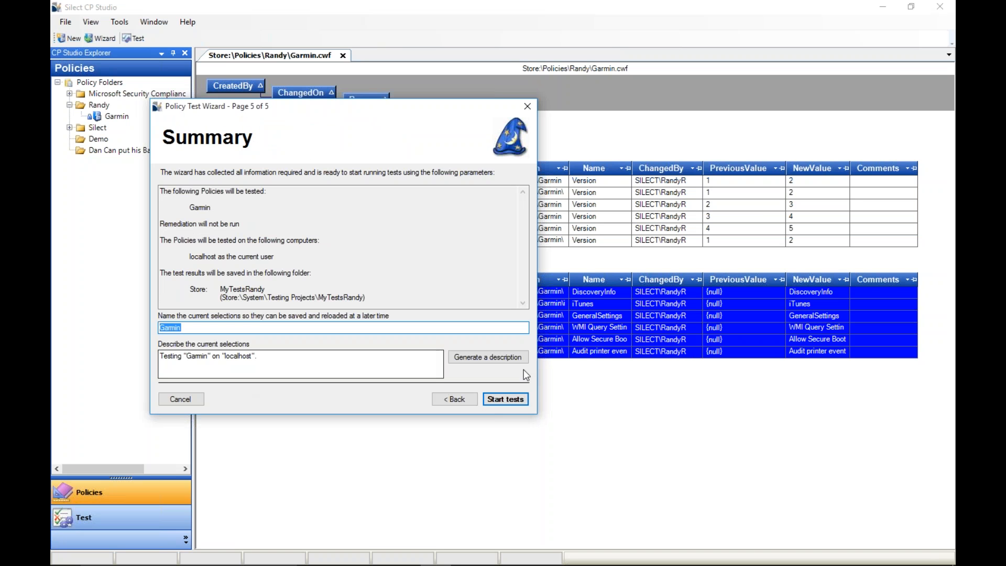
pyautogui.click(504, 400)
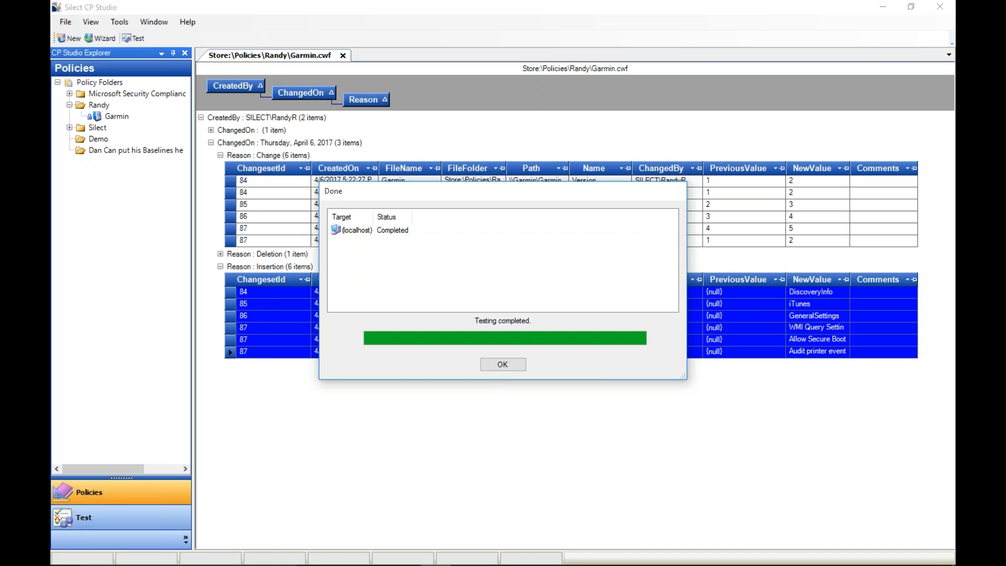
pyautogui.click(512, 362)
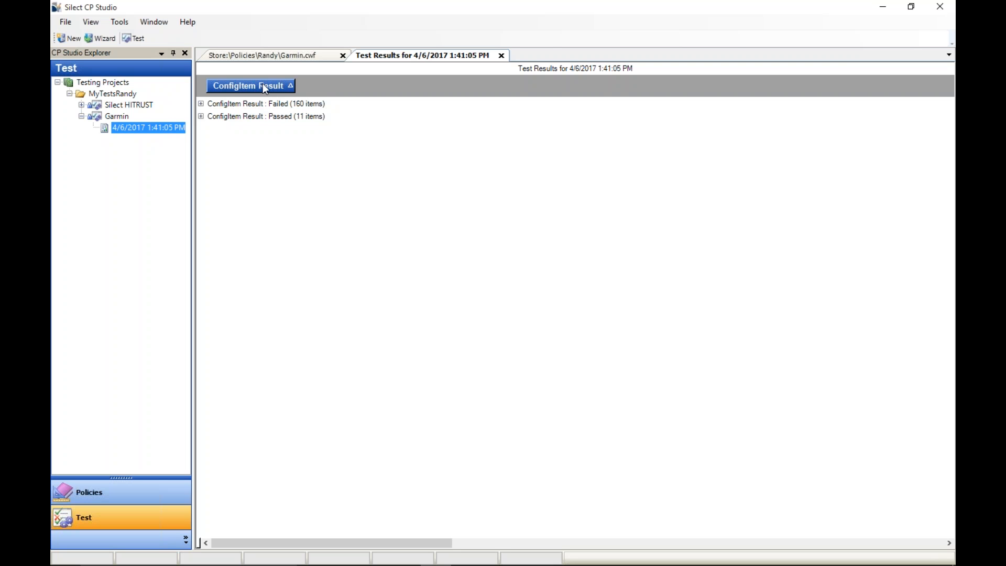
# Remove the ConfigItem Result grouping from the test results and inspect the iTunes and Garmin Express rows
pyautogui.moveTo(256, 84); pyautogui.dragTo(442, 145)
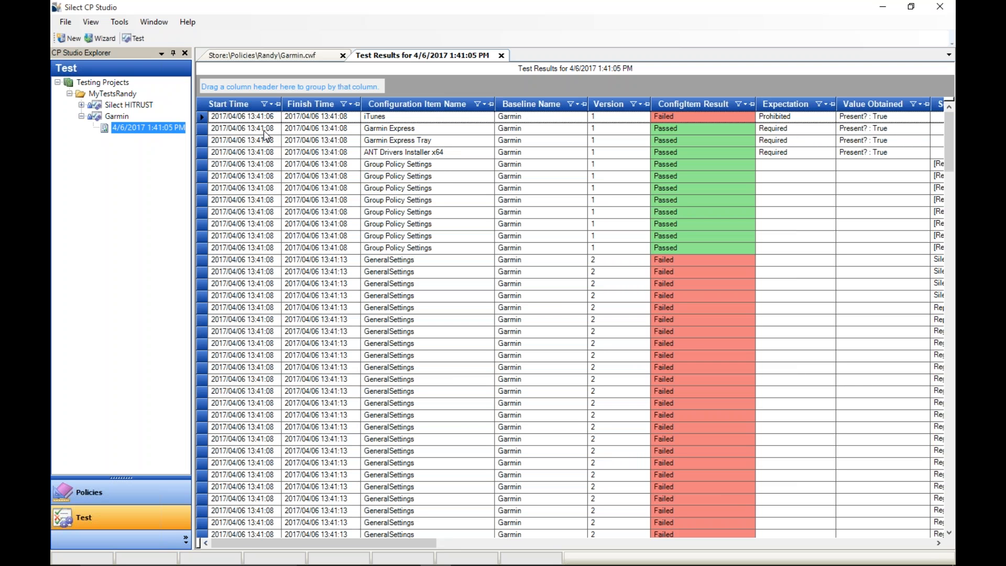
pyautogui.click(413, 121)
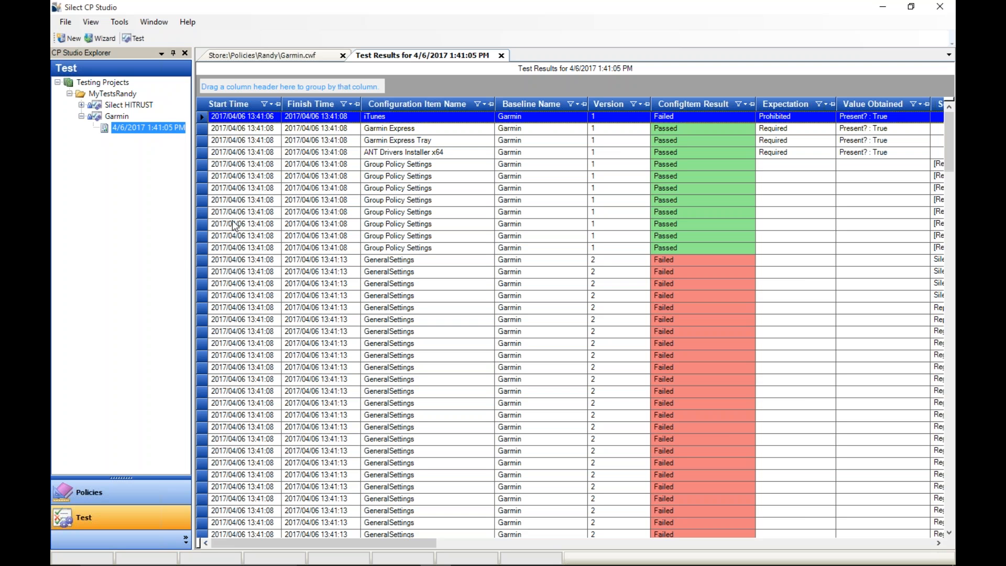
pyautogui.click(406, 128)
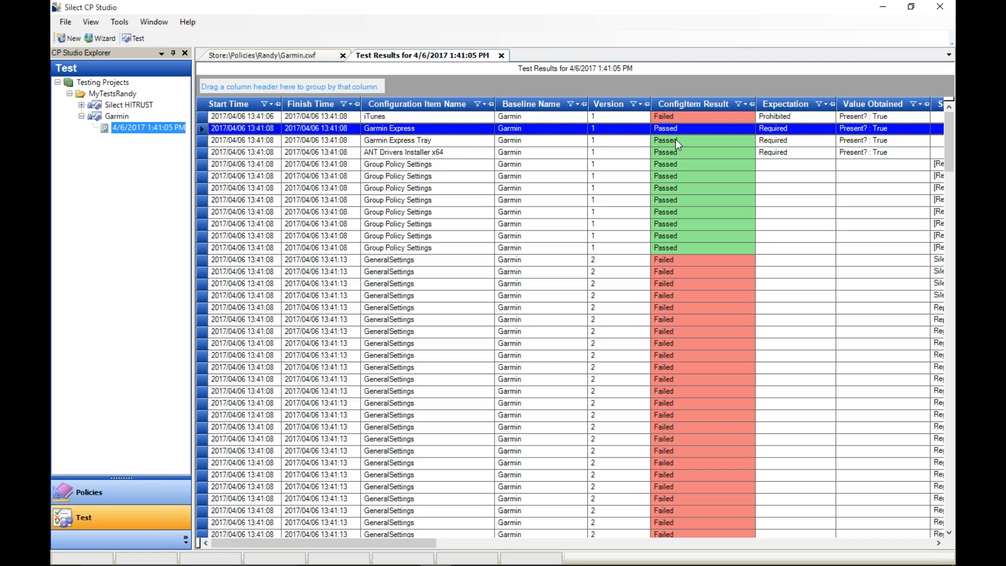
# Widen the Setting Name column and examine the setting and rule results of all tested items down to the last row
pyautogui.moveTo(412, 543); pyautogui.dragTo(526, 560)
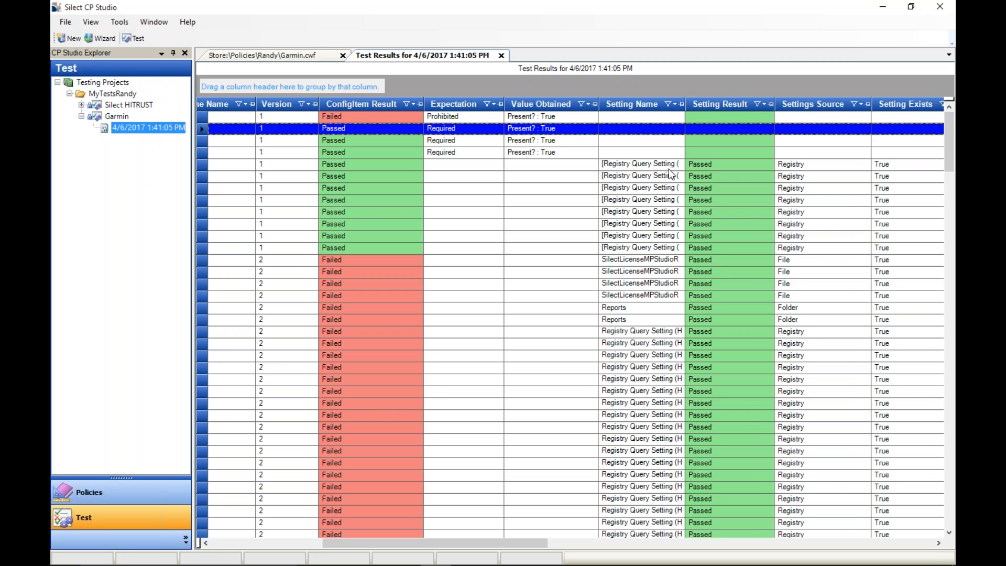
pyautogui.moveTo(686, 103); pyautogui.dragTo(727, 104)
pyautogui.moveTo(521, 543); pyautogui.dragTo(627, 549)
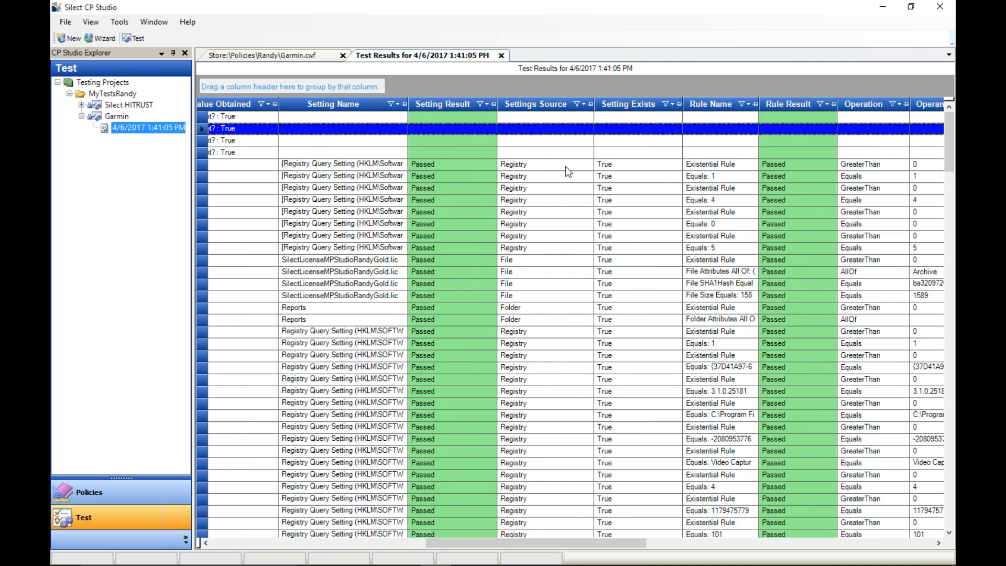
pyautogui.click(548, 257)
pyautogui.scroll(-11, 556, 392)
pyautogui.scroll(-20, 560, 392)
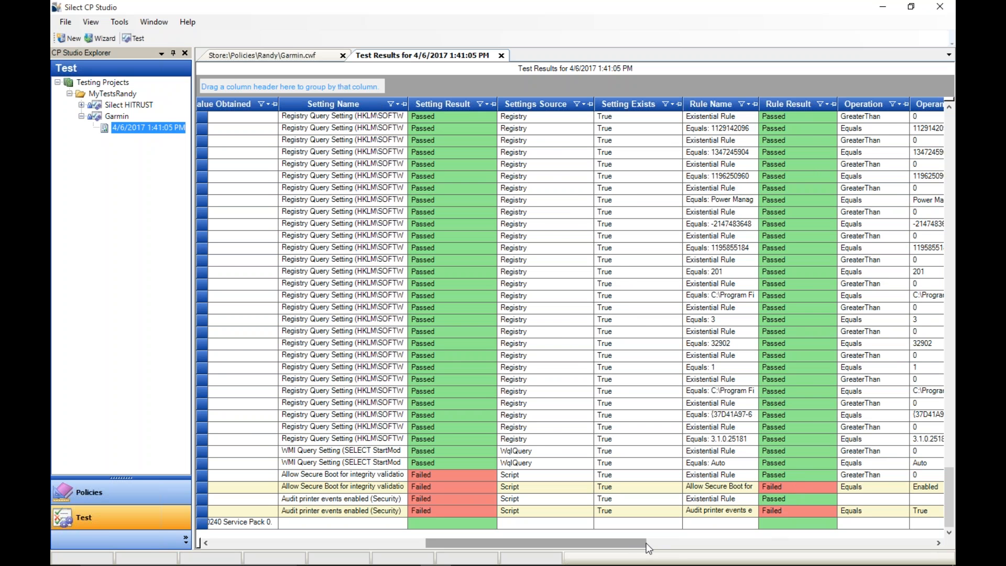
pyautogui.moveTo(642, 543); pyautogui.dragTo(863, 564)
pyautogui.moveTo(744, 545); pyautogui.dragTo(266, 527)
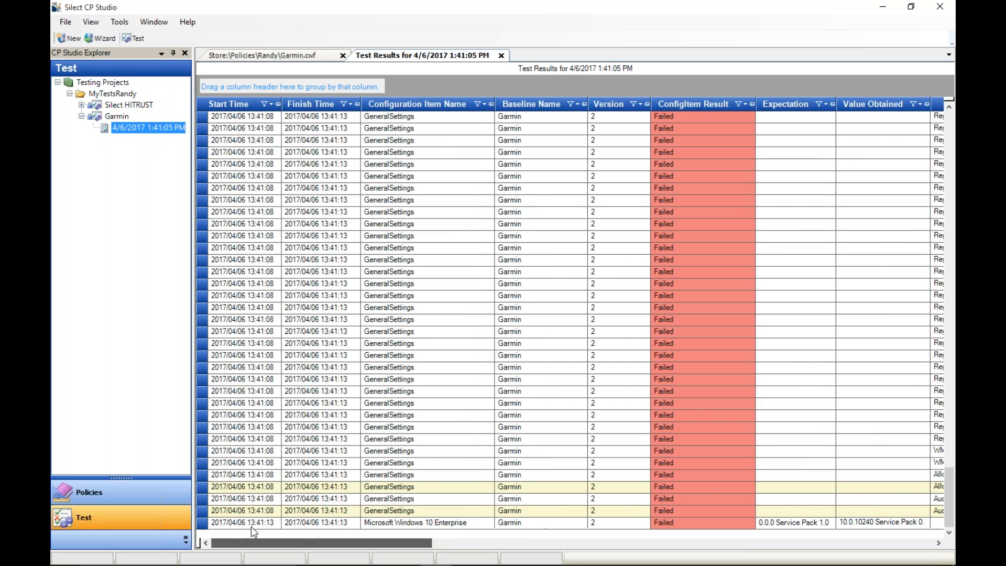
# Group the test results by ConfigItem Result and expand the Failed group
pyautogui.moveTo(683, 106); pyautogui.dragTo(249, 84)
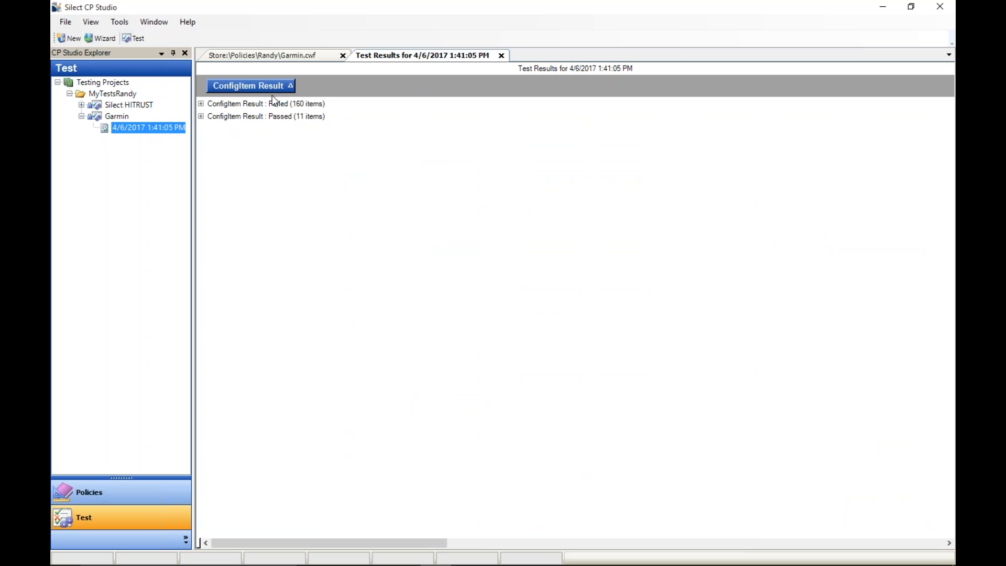
pyautogui.click(202, 104)
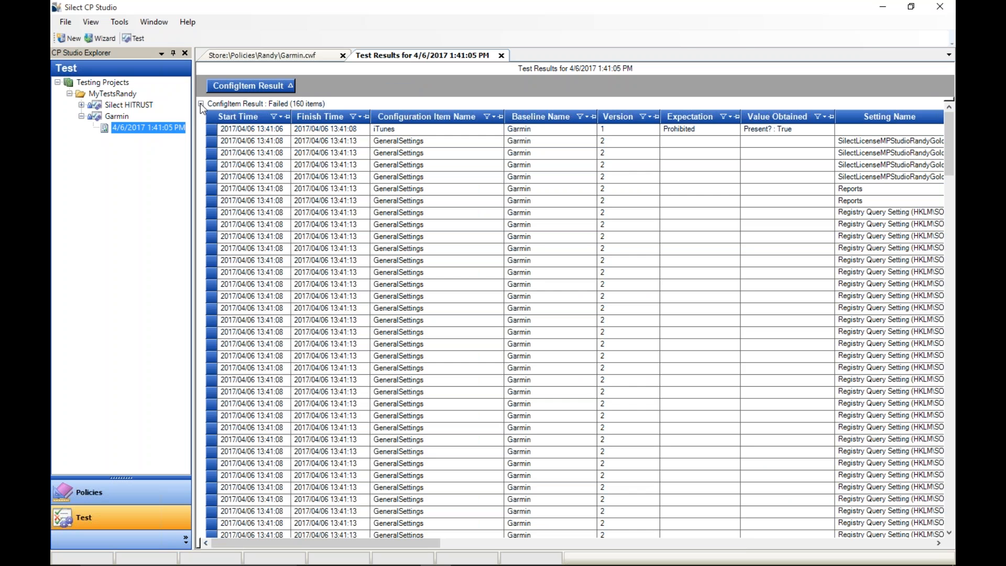
pyautogui.click(201, 105)
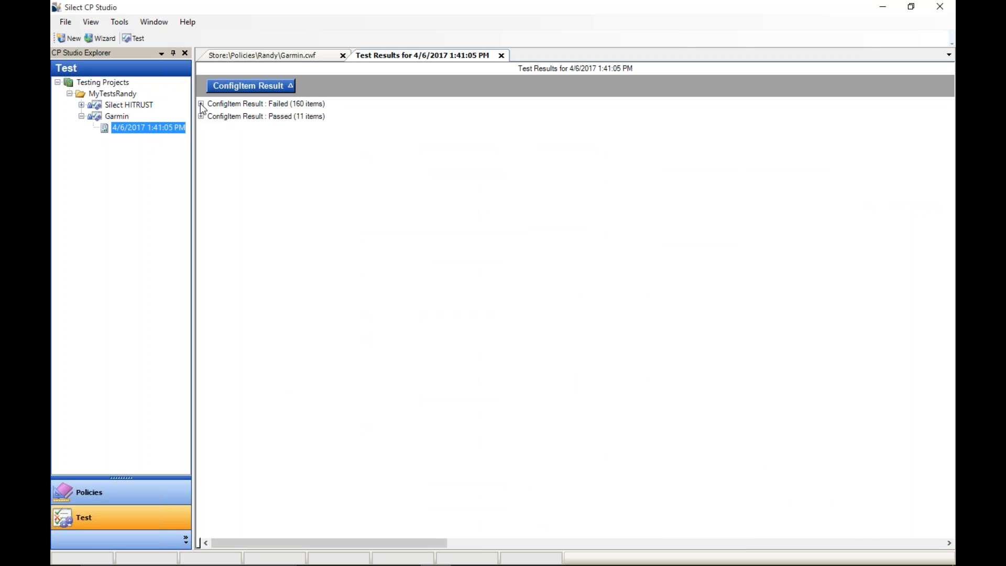
pyautogui.click(201, 105)
# Select a block of failed GeneralSettings rows, view the Excel export save dialog, cancel it and collapse the Failed group
pyautogui.moveTo(375, 192); pyautogui.dragTo(376, 286)
pyautogui.rightClick(452, 216)
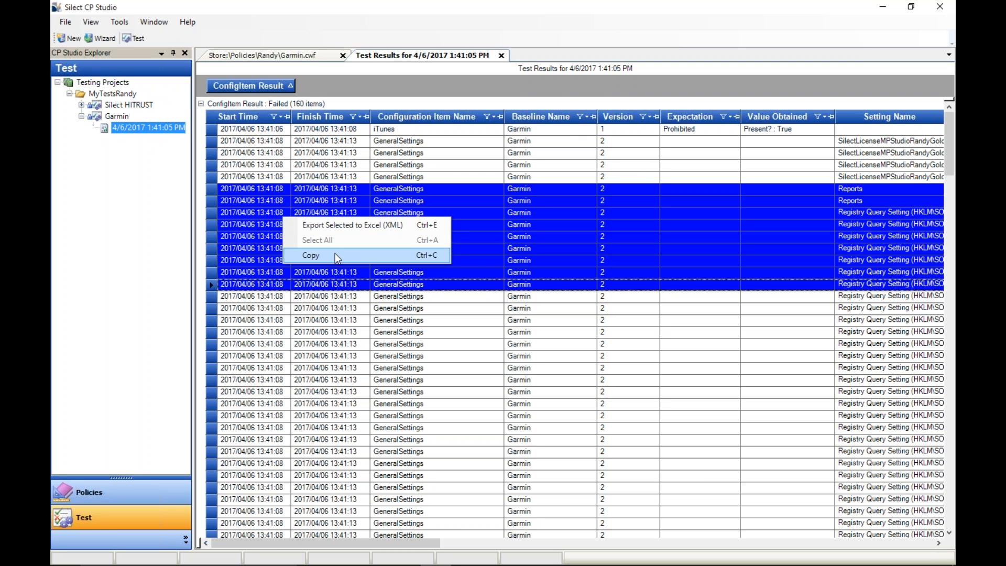
pyautogui.click(373, 224)
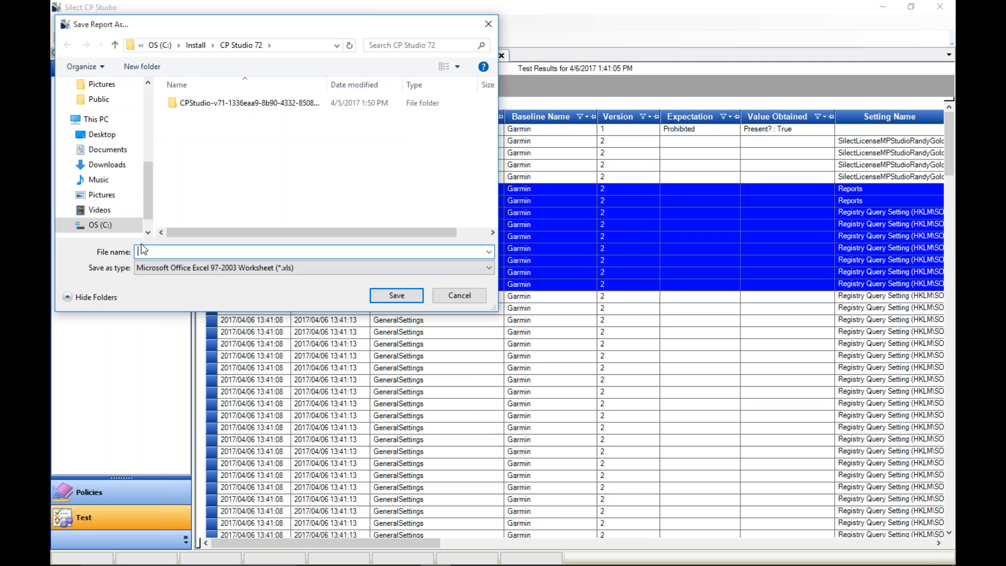
pyautogui.click(469, 296)
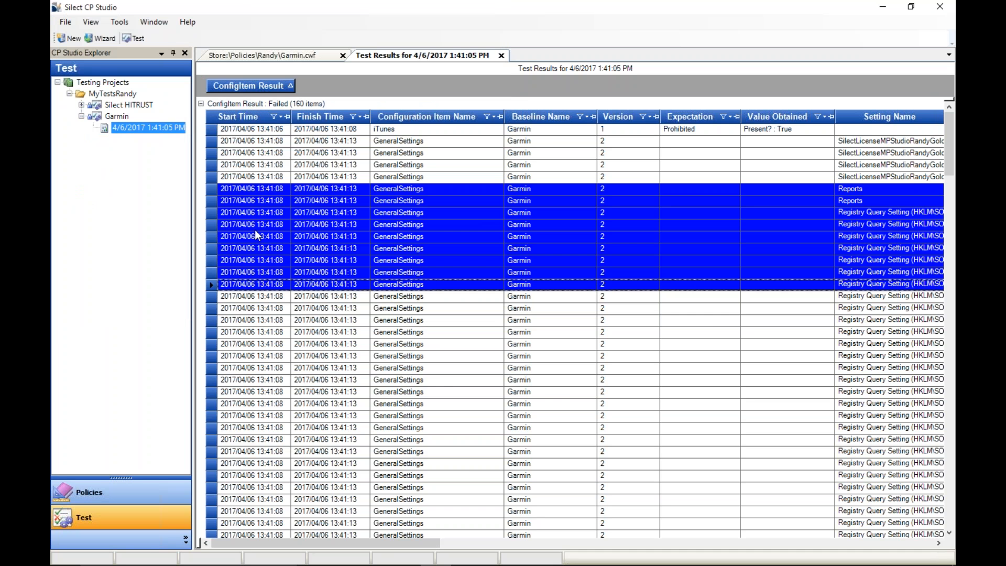
pyautogui.click(200, 104)
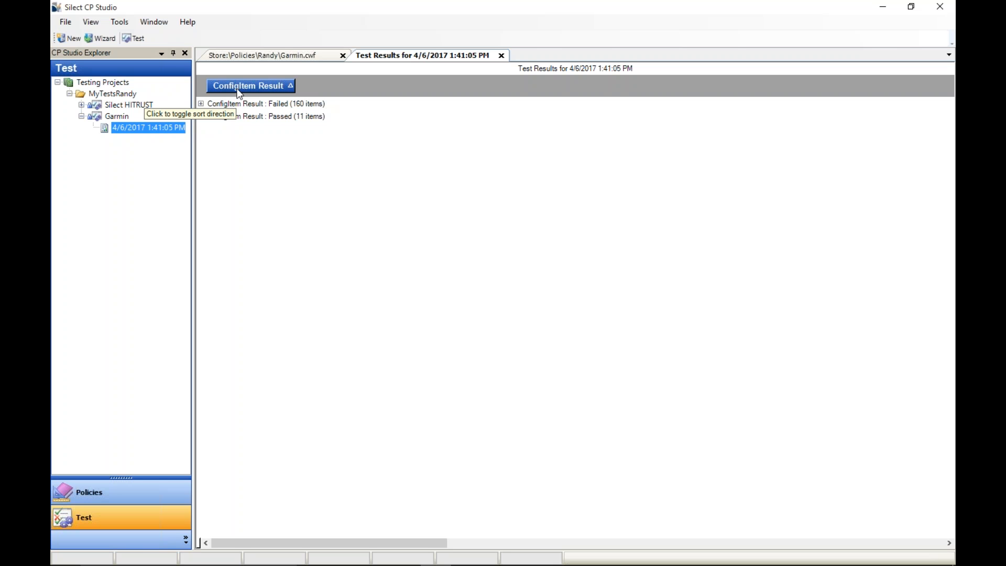
# Open the Garmin policy in the editor and check it out for editing
pyautogui.click(85, 495)
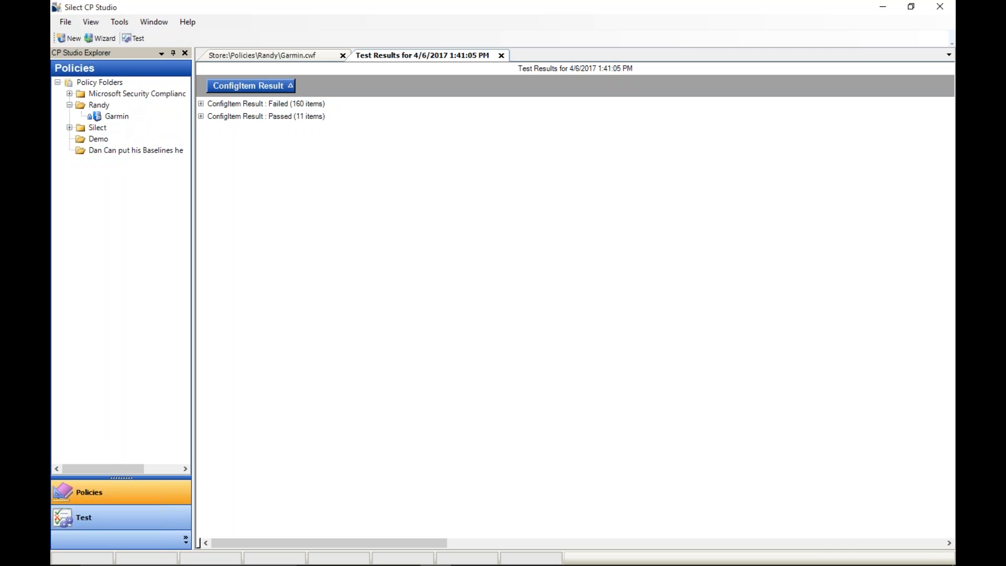
pyautogui.doubleClick(117, 116)
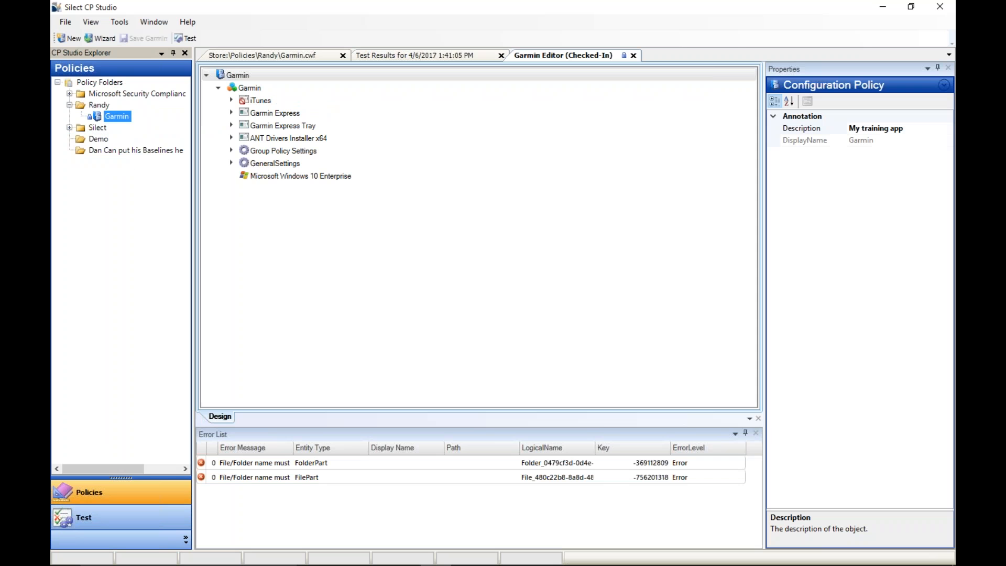
pyautogui.rightClick(116, 116)
pyautogui.click(196, 187)
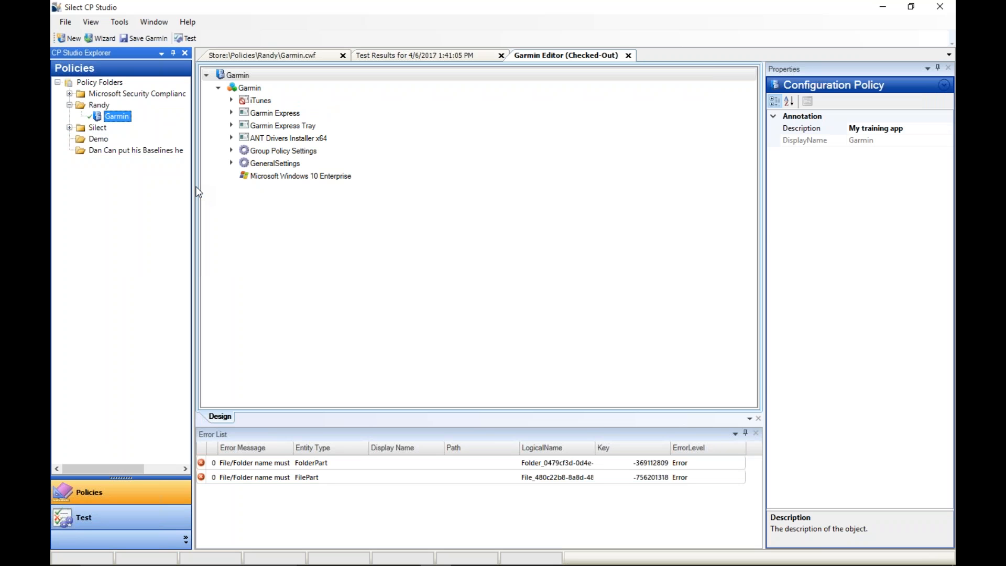
# Add a new script setting to the GeneralSettings item of the Garmin baseline
pyautogui.click(292, 164)
pyautogui.rightClick(295, 166)
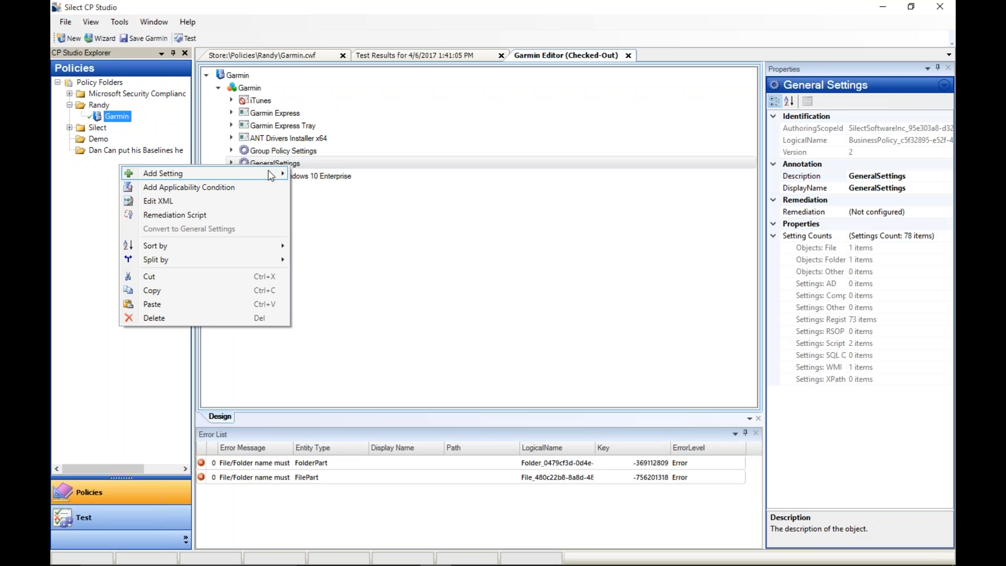
pyautogui.moveTo(271, 174)
pyautogui.click(347, 272)
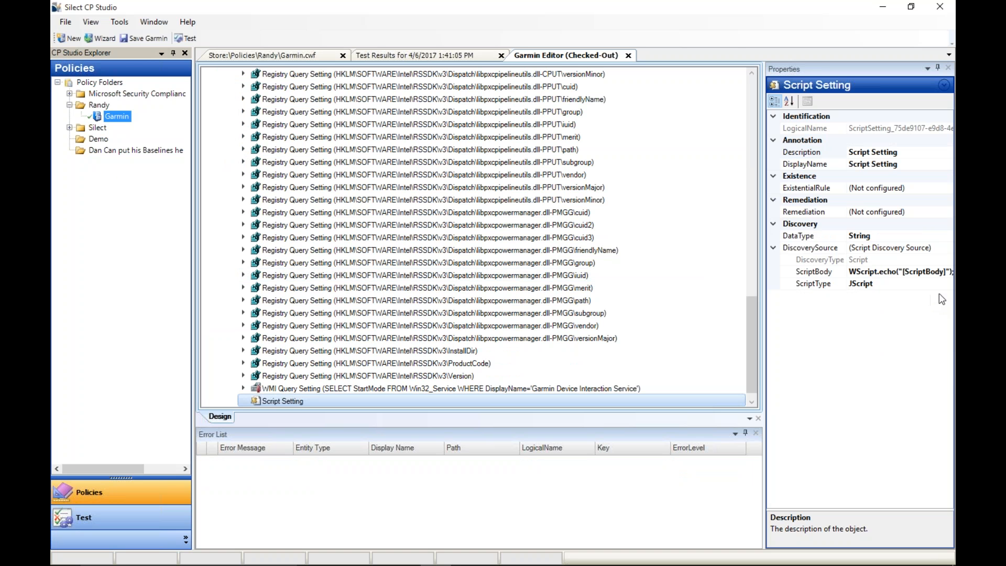
# View the new script setting's ScriptBody in its editor, cancel without editing and save the Garmin policy
pyautogui.click(915, 271)
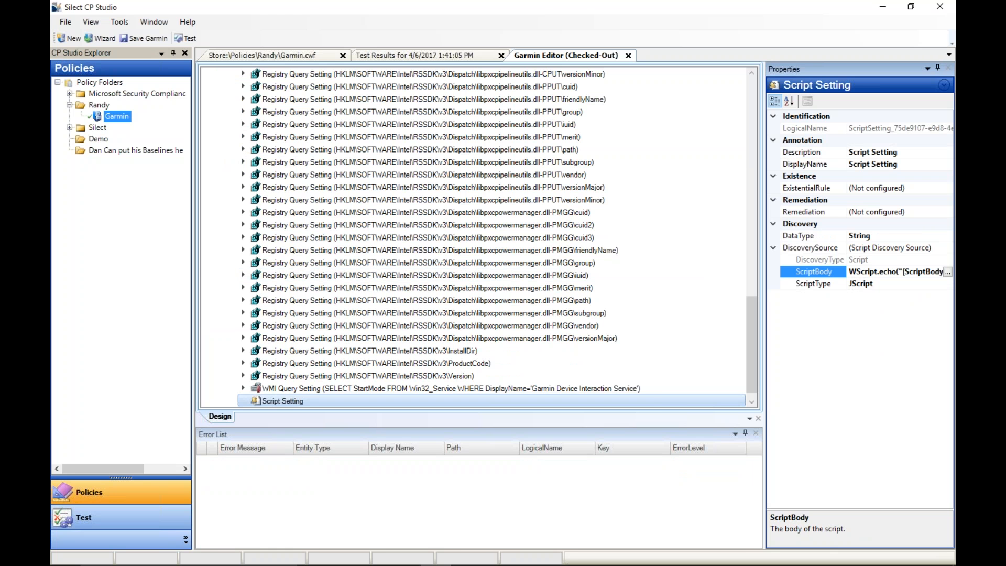
pyautogui.click(947, 271)
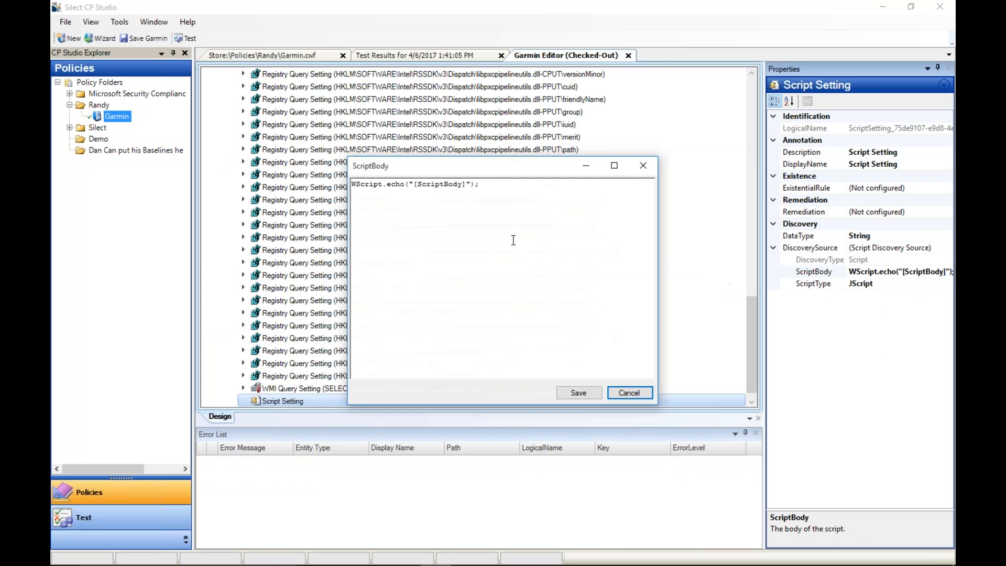
pyautogui.moveTo(501, 187); pyautogui.dragTo(333, 185)
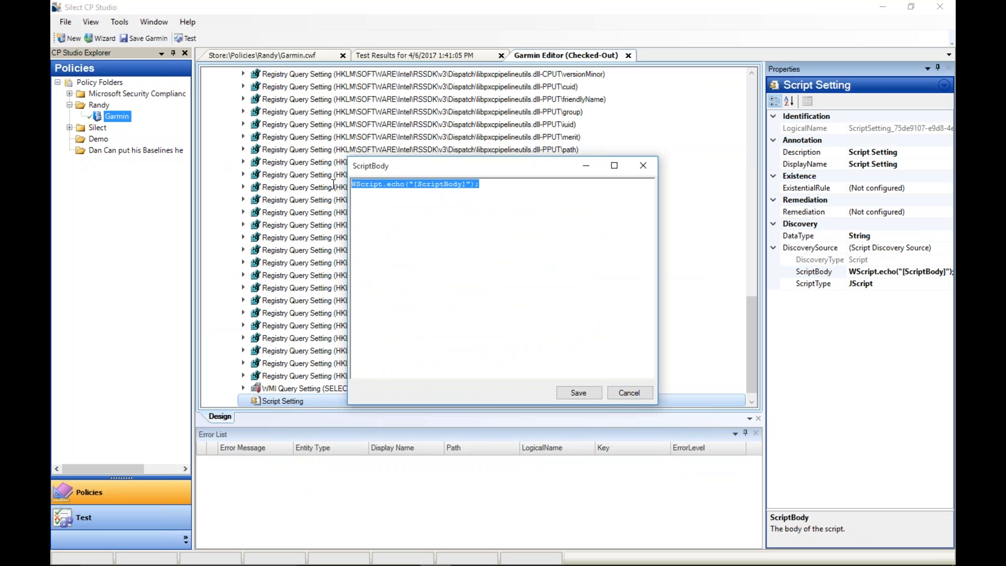
pyautogui.click(453, 234)
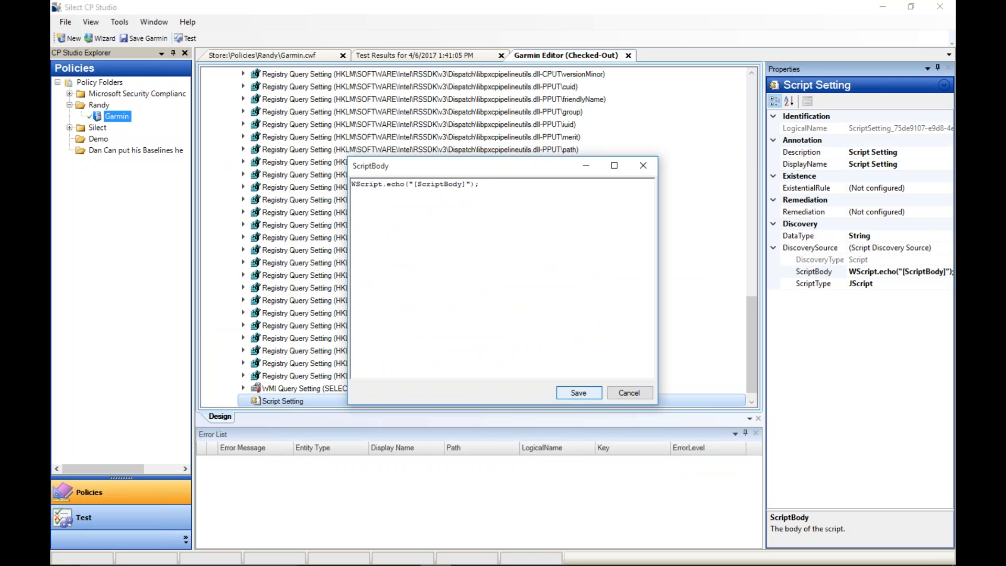
pyautogui.click(637, 394)
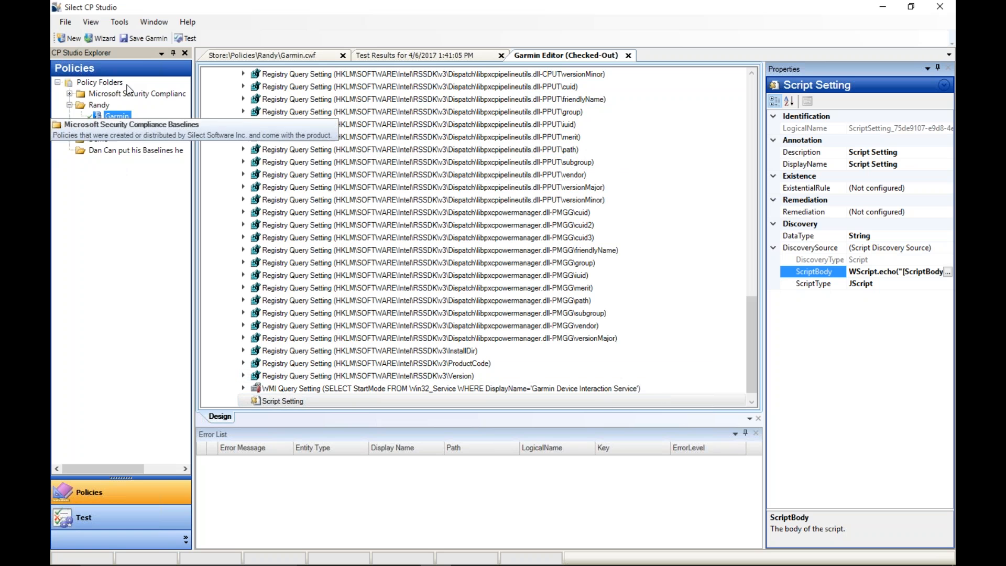
pyautogui.click(141, 40)
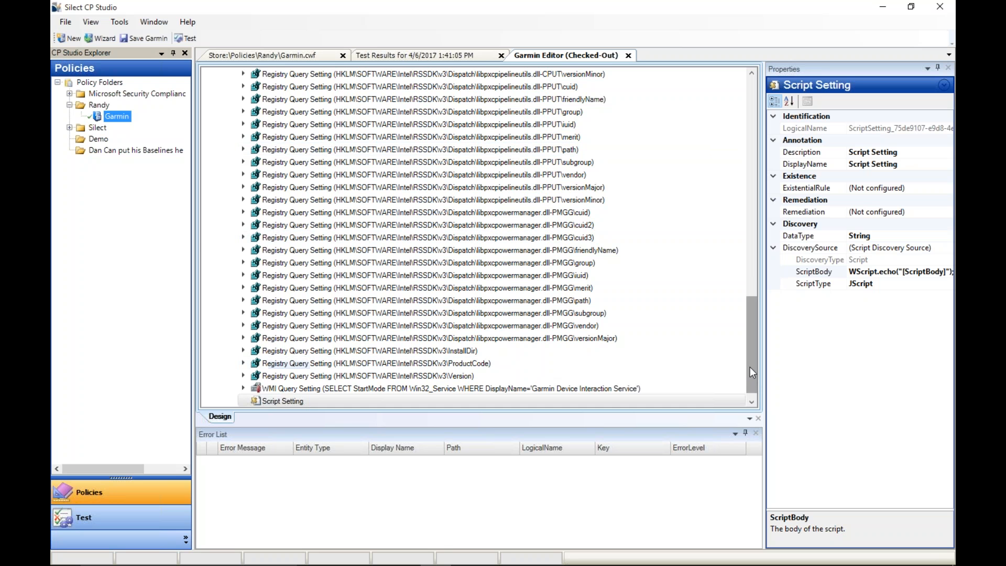
# Collapse GeneralSettings and run an update of the Garmin policy against the local machine with the current credentials
pyautogui.moveTo(751, 366); pyautogui.dragTo(754, 122)
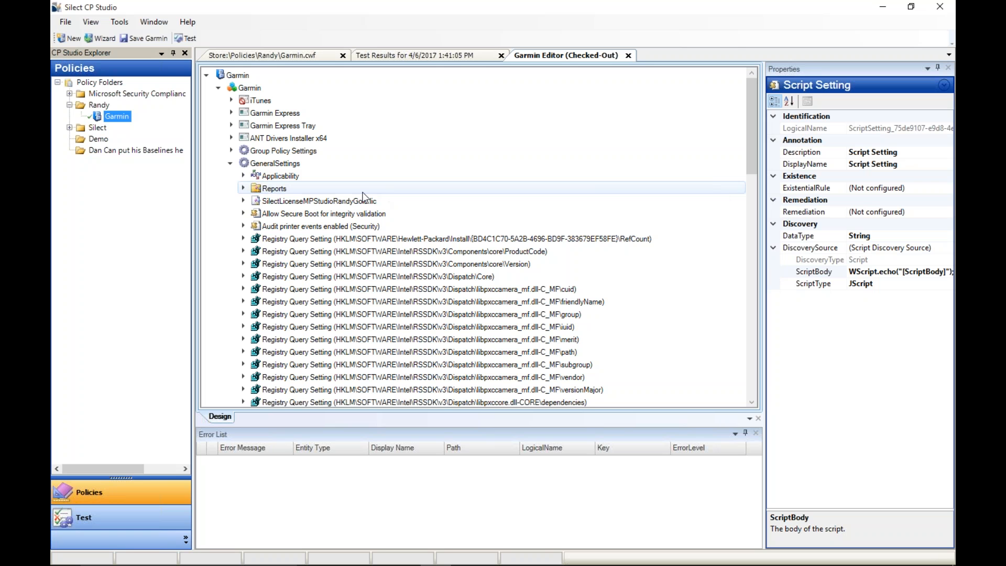
pyautogui.click(231, 164)
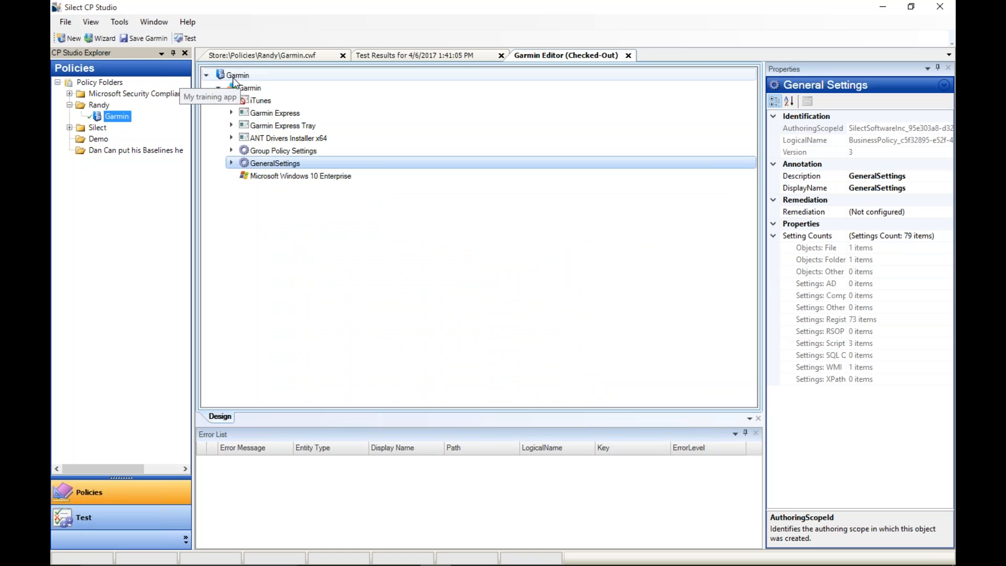
pyautogui.rightClick(124, 117)
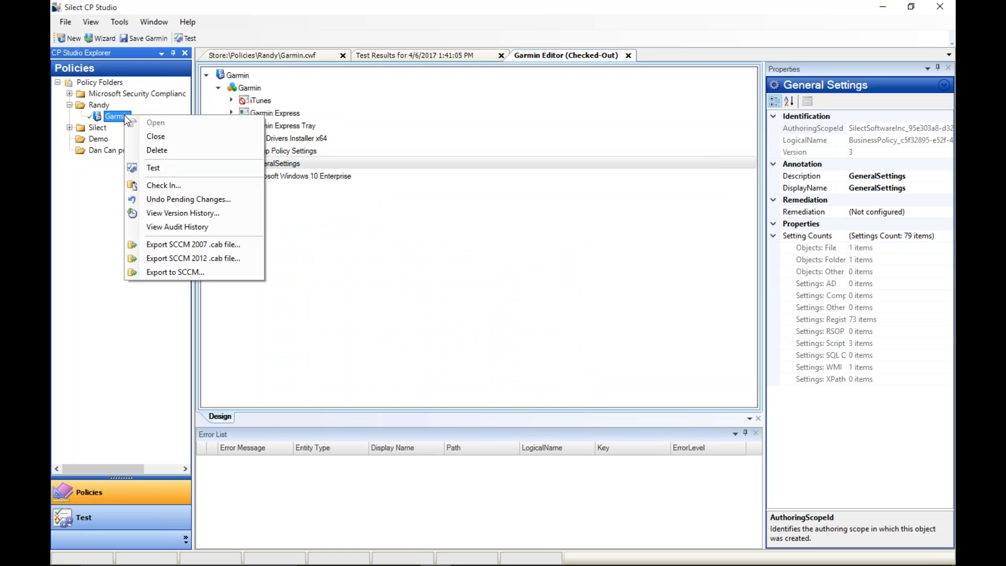
pyautogui.rightClick(243, 78)
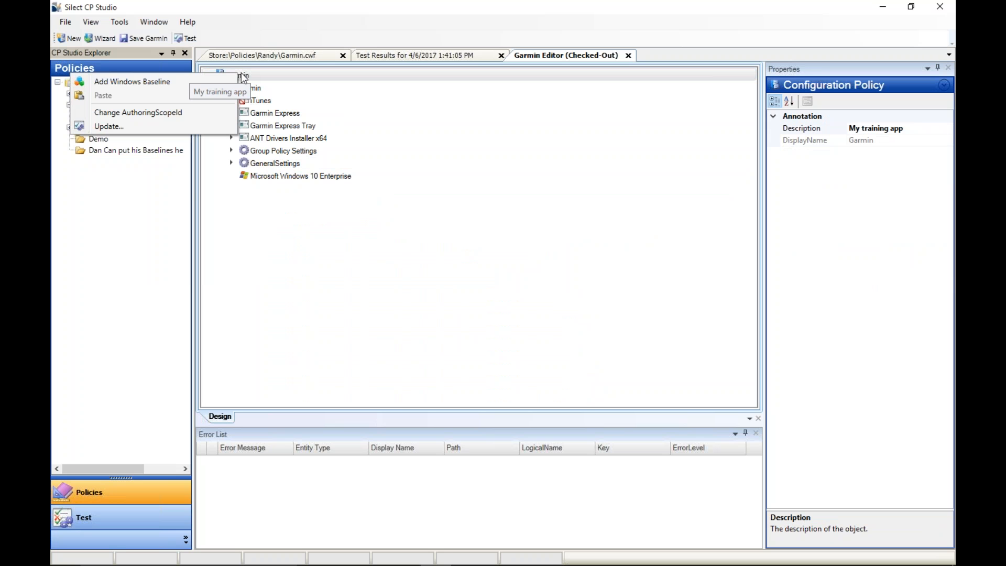
pyautogui.click(163, 127)
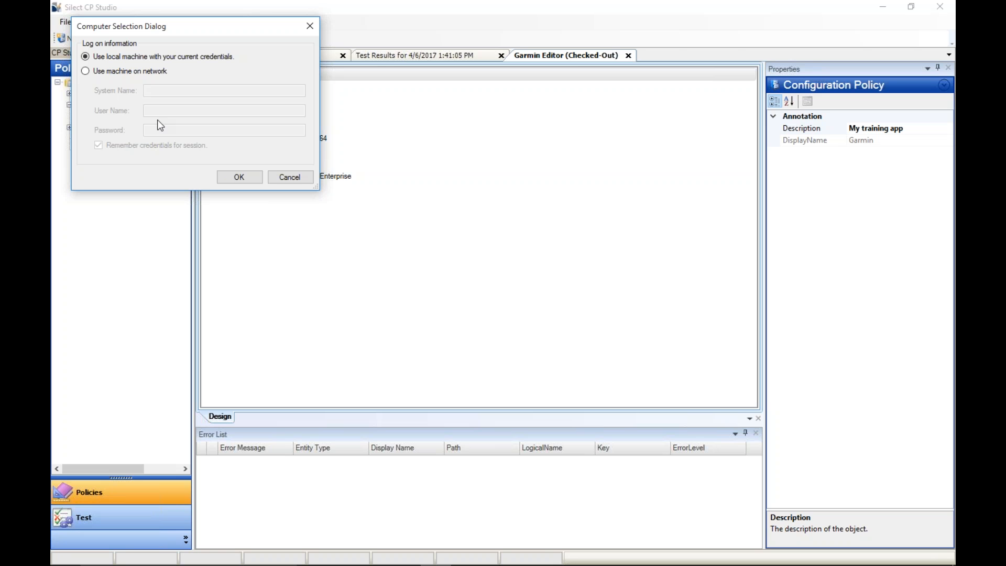
pyautogui.click(123, 75)
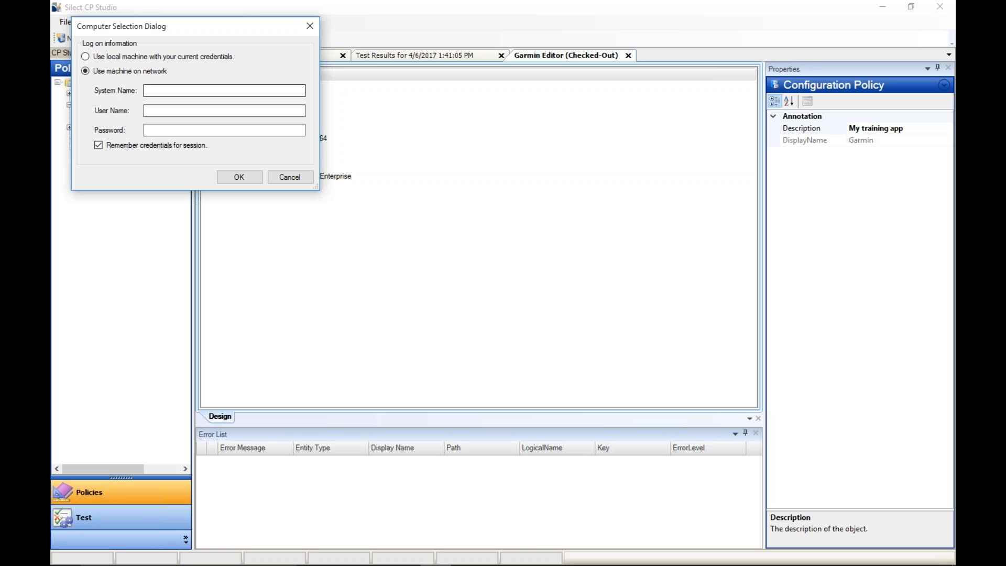
pyautogui.click(97, 57)
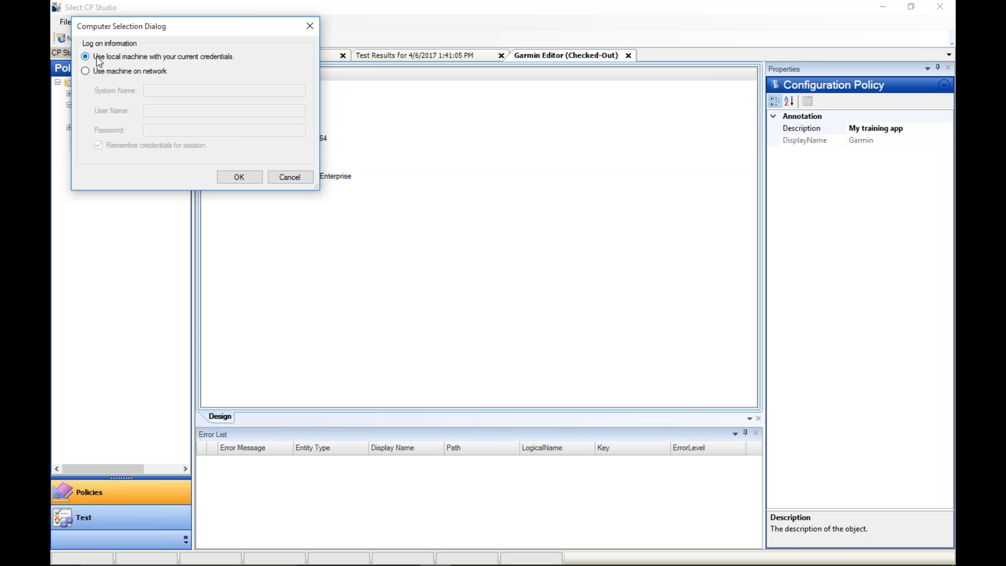
pyautogui.click(250, 178)
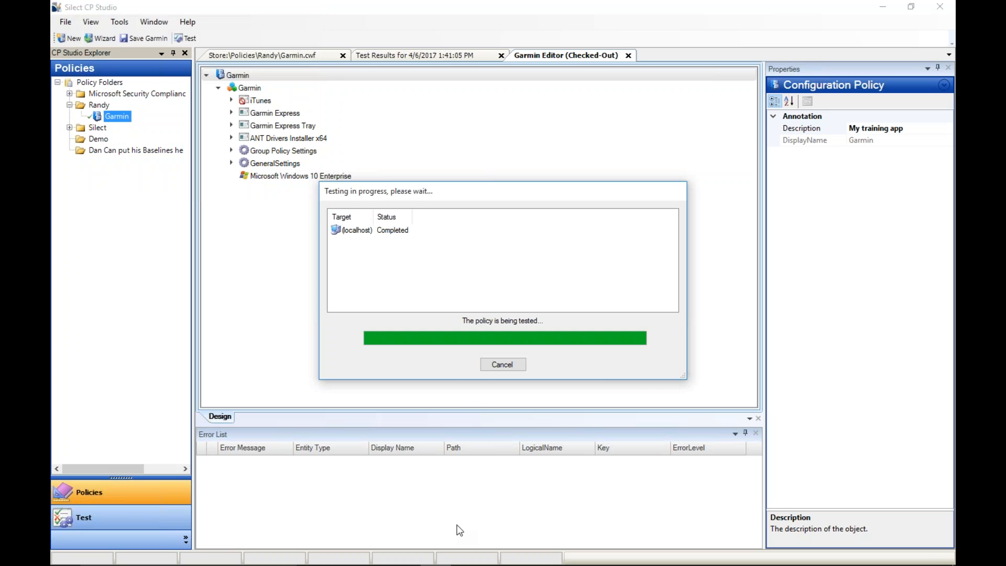
pyautogui.click(503, 365)
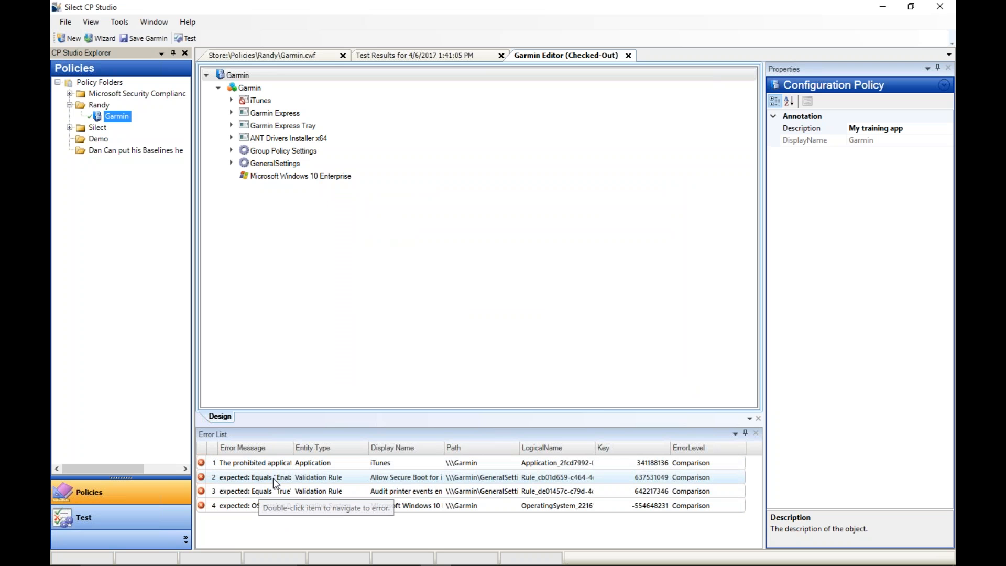
# Widen the error list's Display Name column and examine the comparison errors, navigating to the operating system item and the Secure Boot rule
pyautogui.click(350, 478)
pyautogui.moveTo(444, 448); pyautogui.dragTo(517, 447)
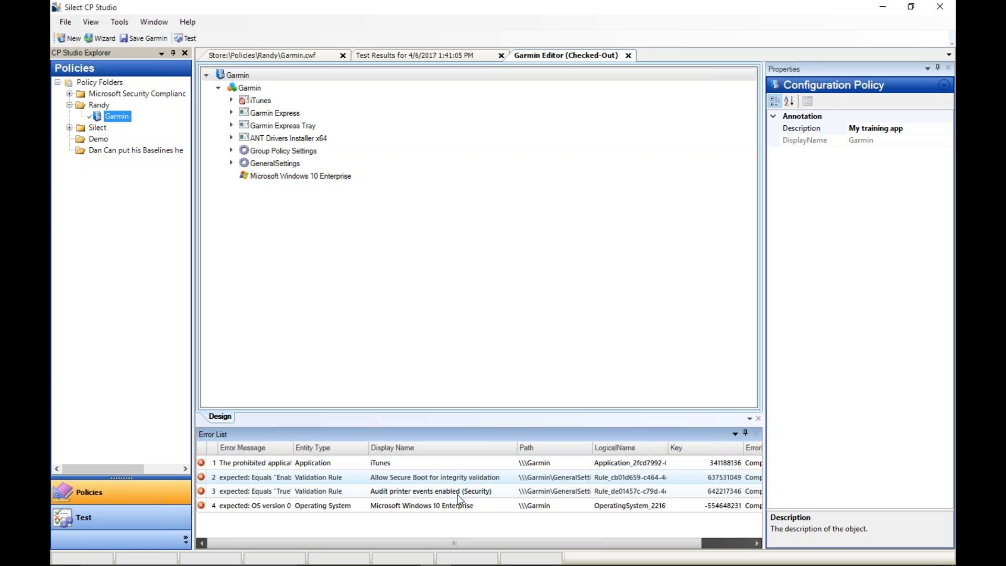
pyautogui.click(408, 496)
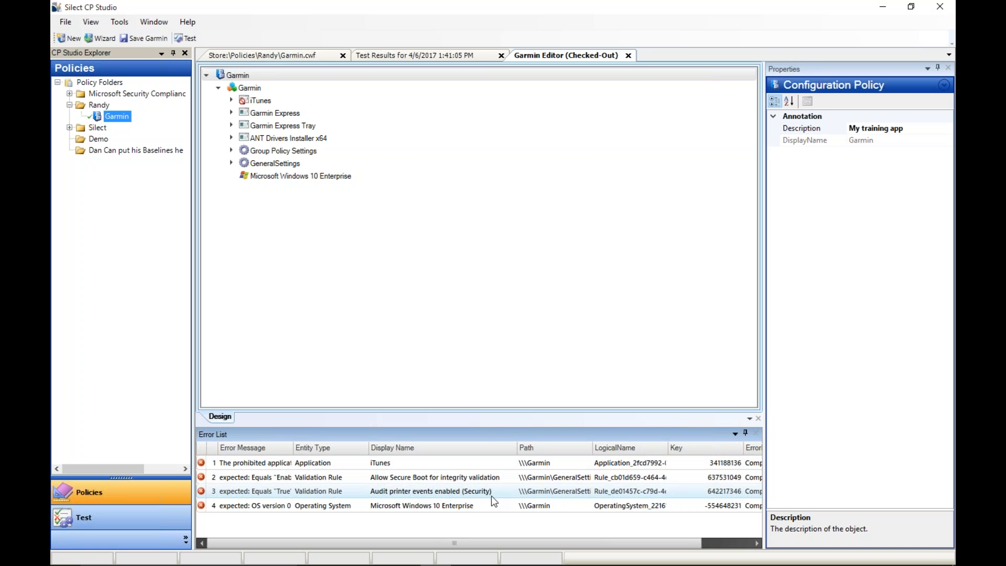
pyautogui.click(458, 506)
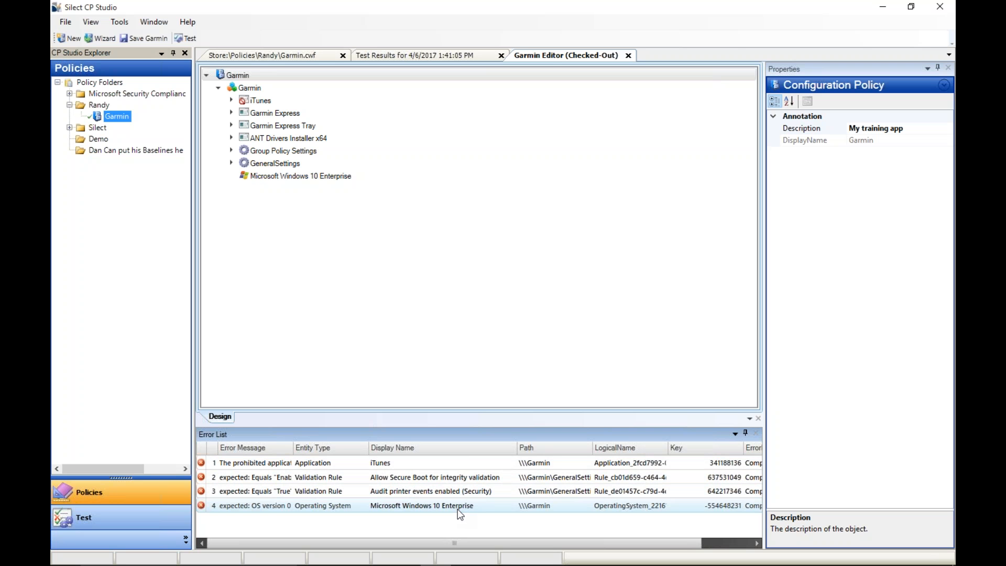
pyautogui.doubleClick(267, 506)
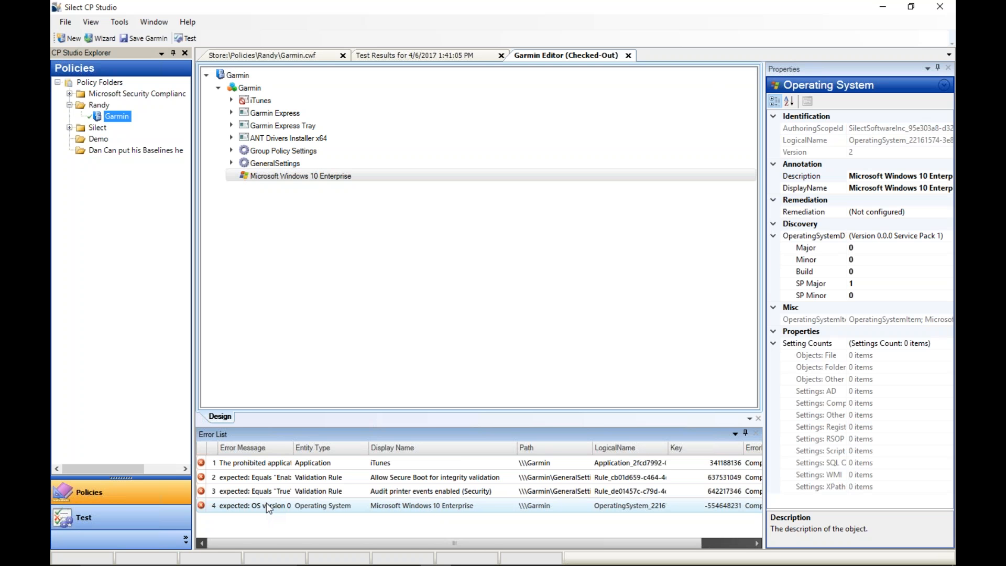
pyautogui.doubleClick(244, 477)
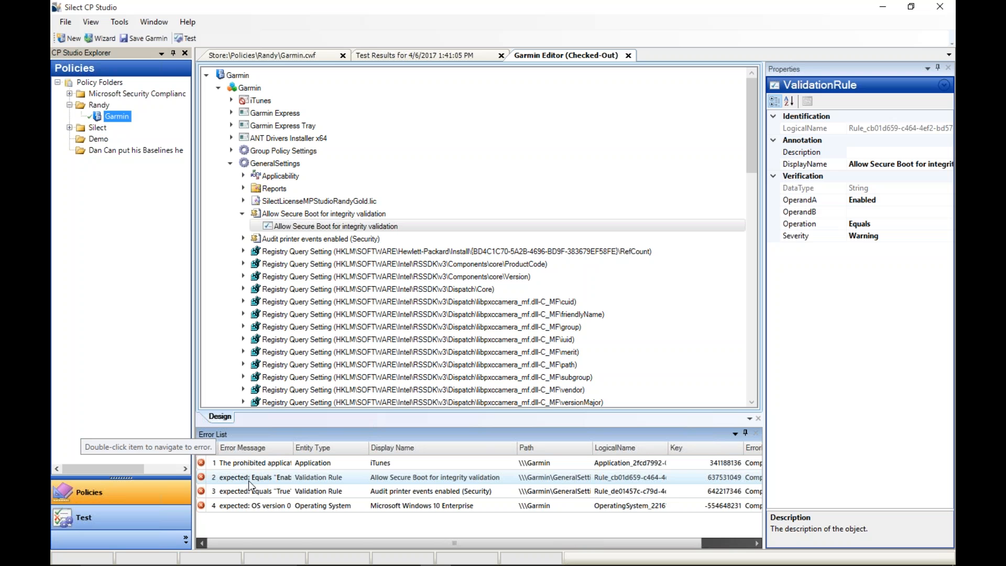
# Set SP Major to 0 for the Microsoft Windows 10 Enterprise item and save the Garmin policy
pyautogui.click(307, 505)
pyautogui.doubleClick(307, 505)
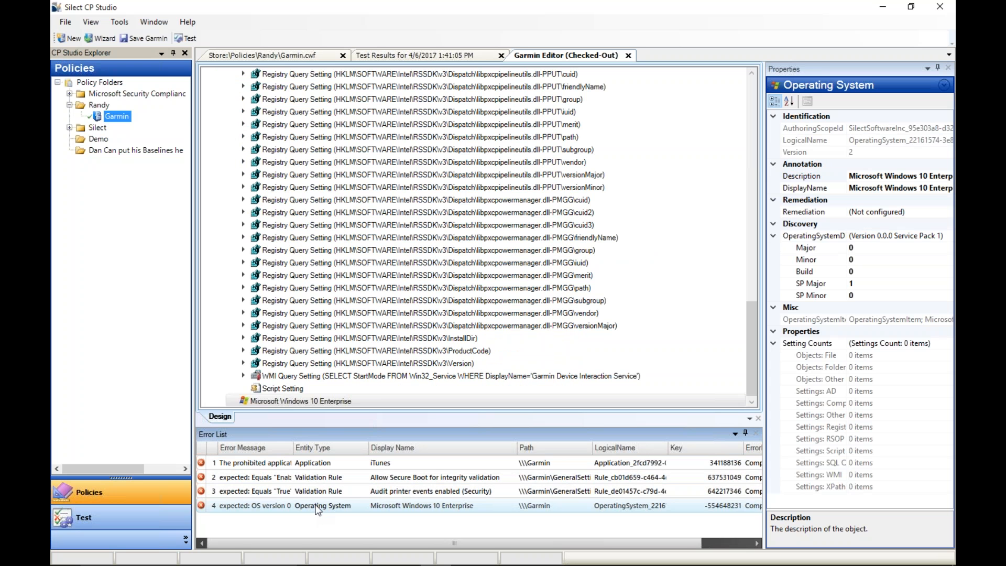
pyautogui.click(880, 284)
pyautogui.press('BackSpace')
pyautogui.write('0')
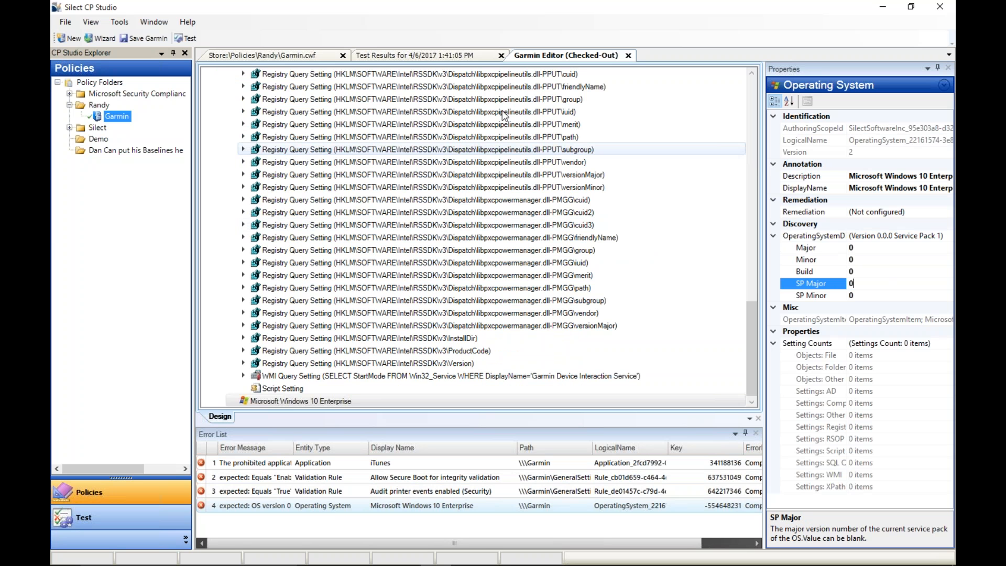
pyautogui.click(149, 39)
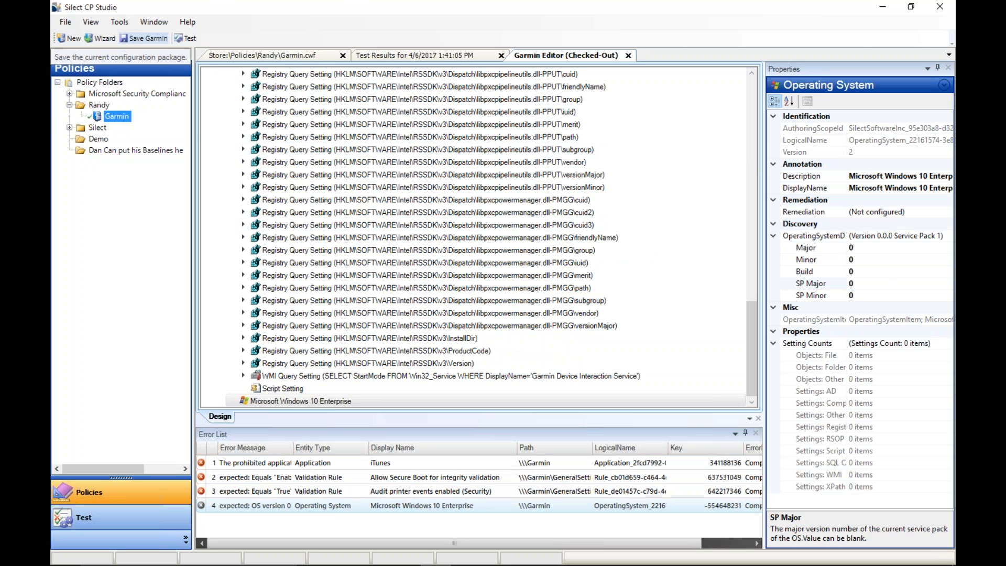
# Check in the Garmin policy and close the test results and audit history documents
pyautogui.rightClick(119, 118)
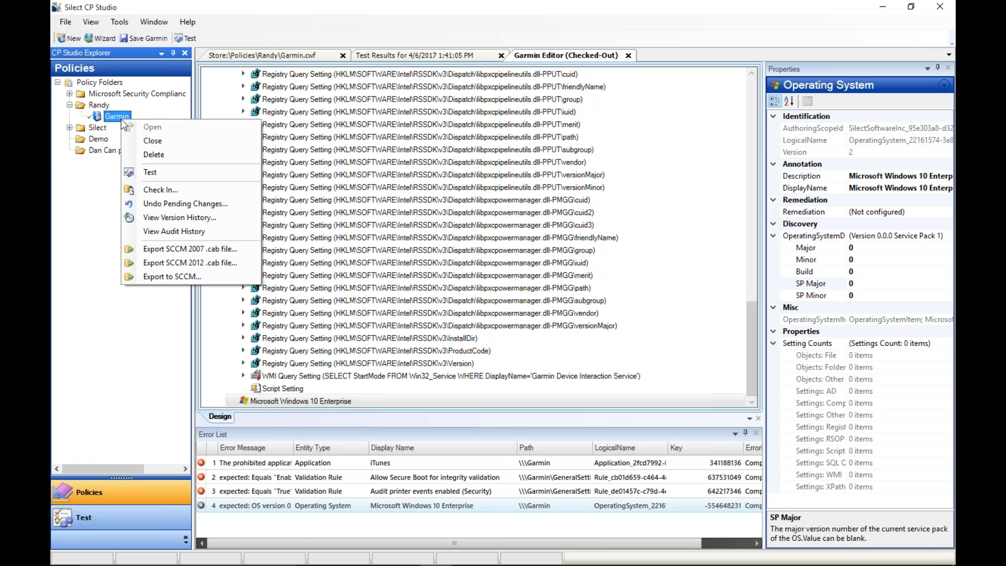
pyautogui.click(163, 189)
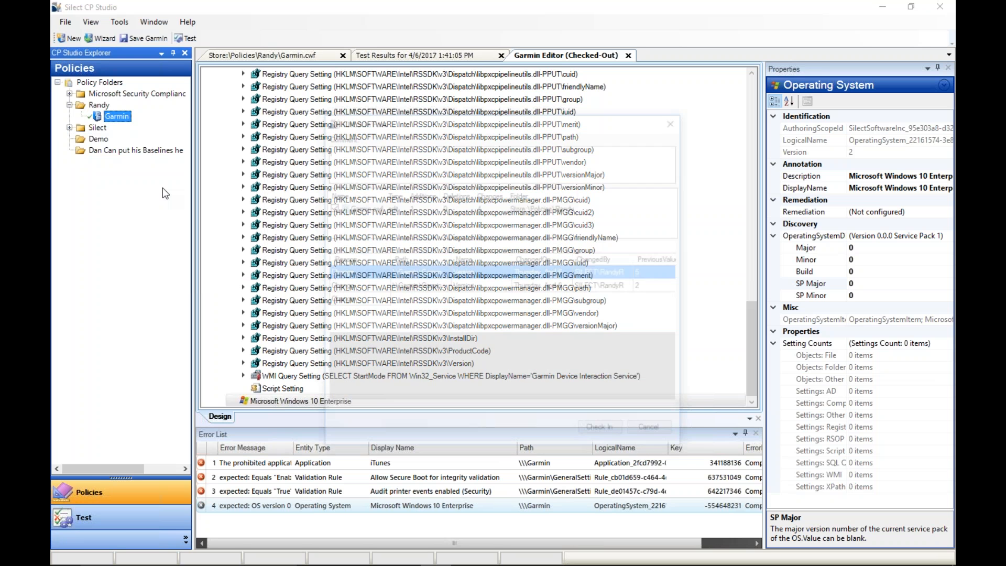
pyautogui.click(603, 432)
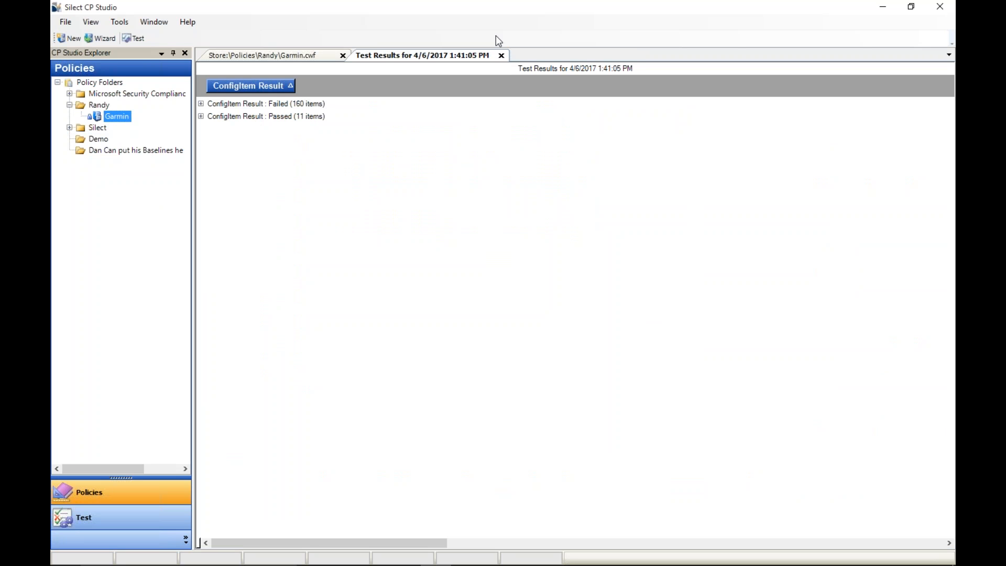
pyautogui.click(502, 56)
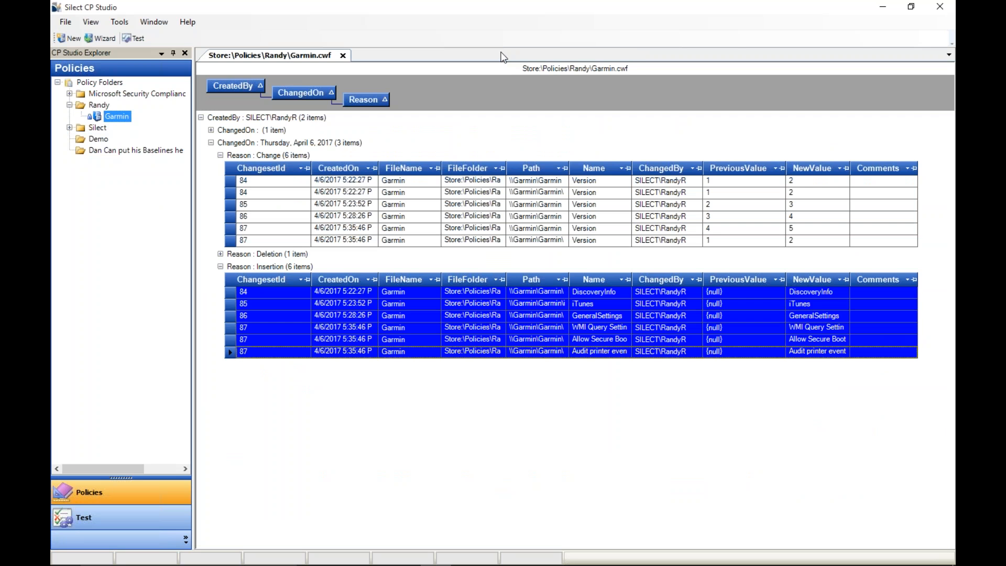
pyautogui.click(342, 55)
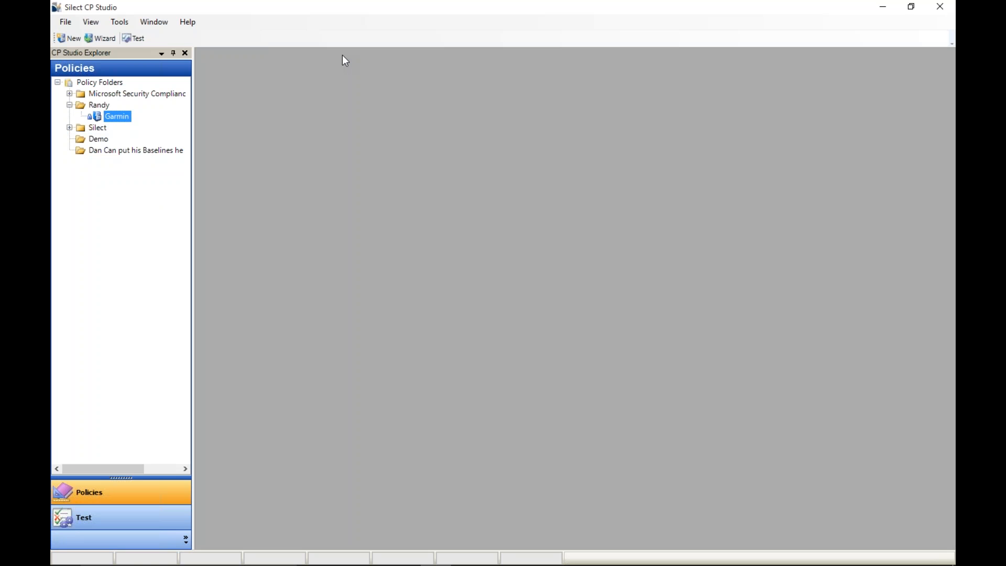
# Reopen the Garmin policy in the editor, check it out for editing and select its root policy node
pyautogui.click(117, 116)
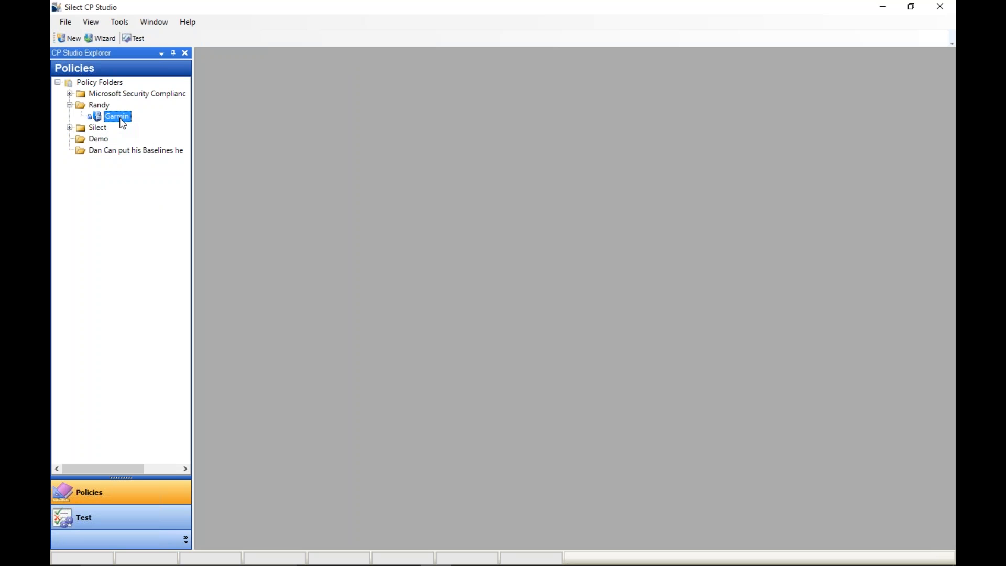
pyautogui.doubleClick(121, 119)
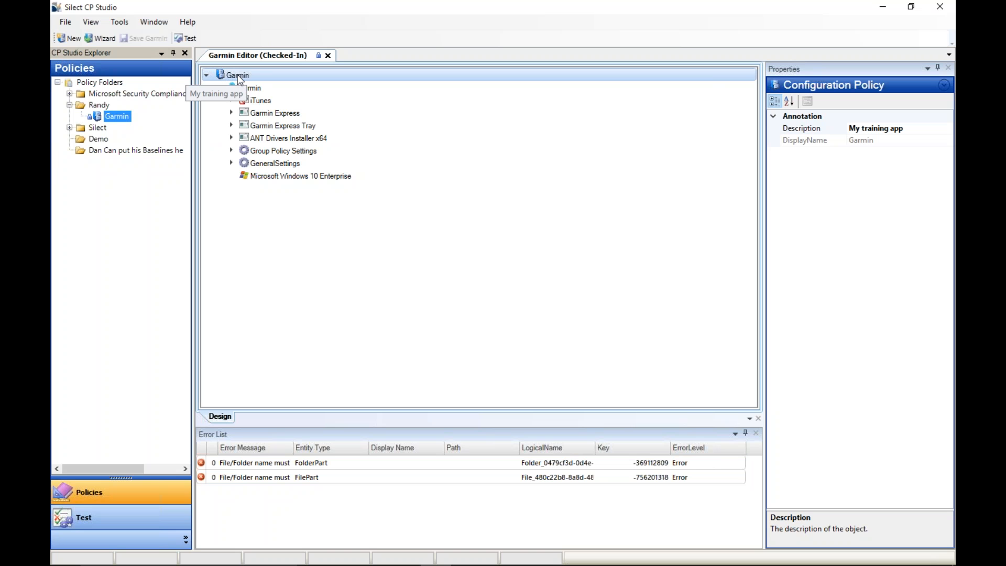
pyautogui.rightClick(110, 122)
pyautogui.click(159, 185)
pyautogui.click(250, 76)
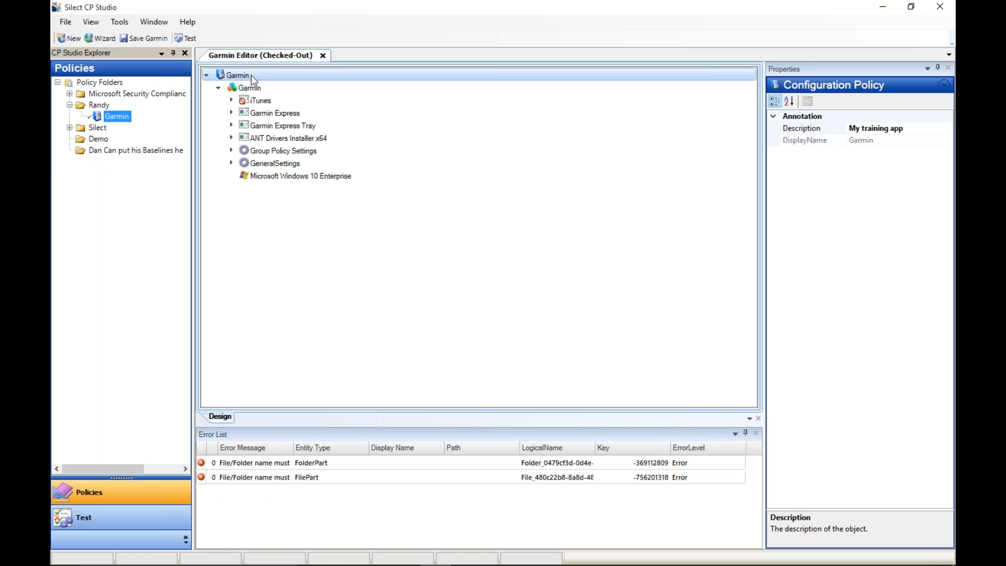
pyautogui.rightClick(260, 90)
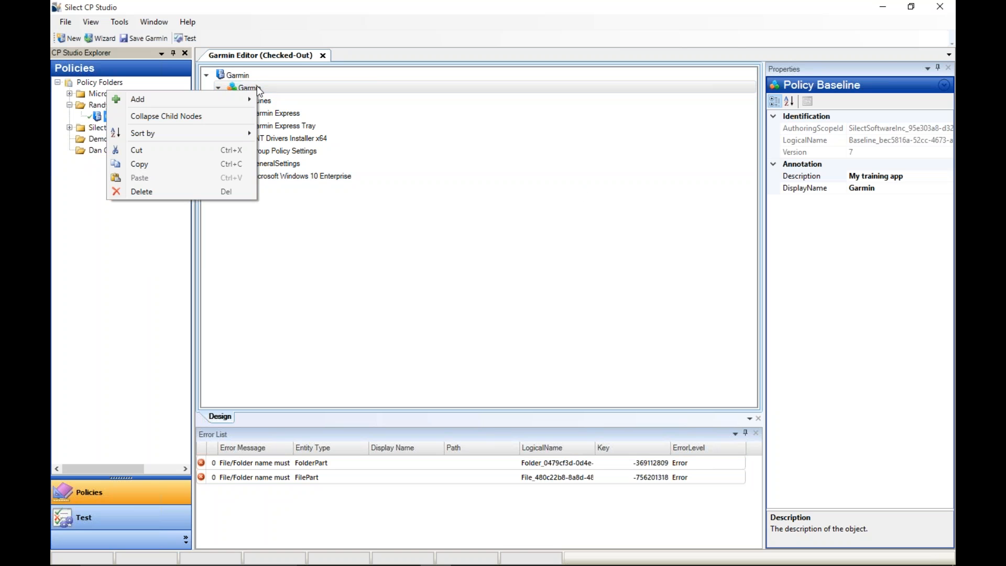
pyautogui.click(252, 74)
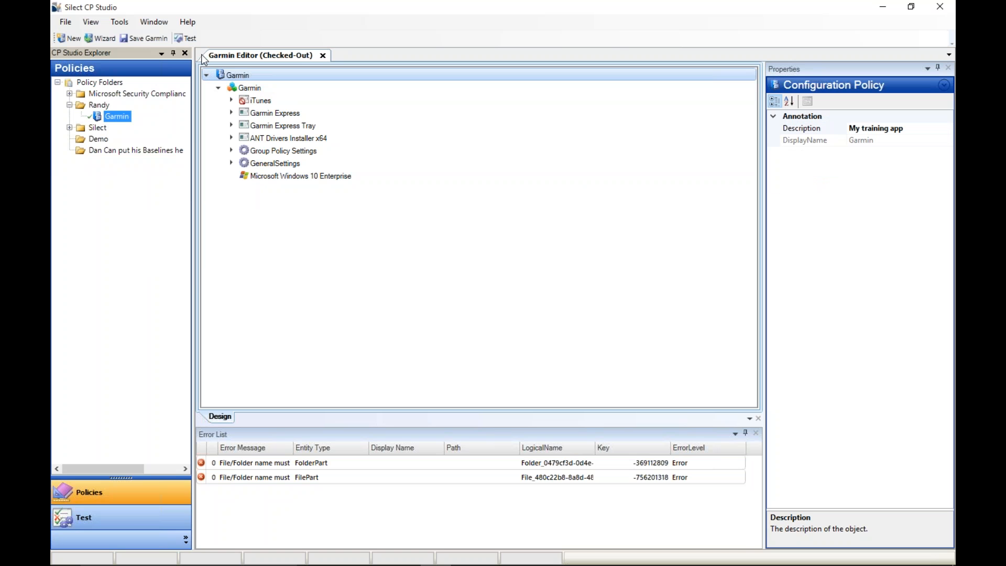
# Check in the Garmin policy without a comment and reopen it in the editor
pyautogui.rightClick(118, 116)
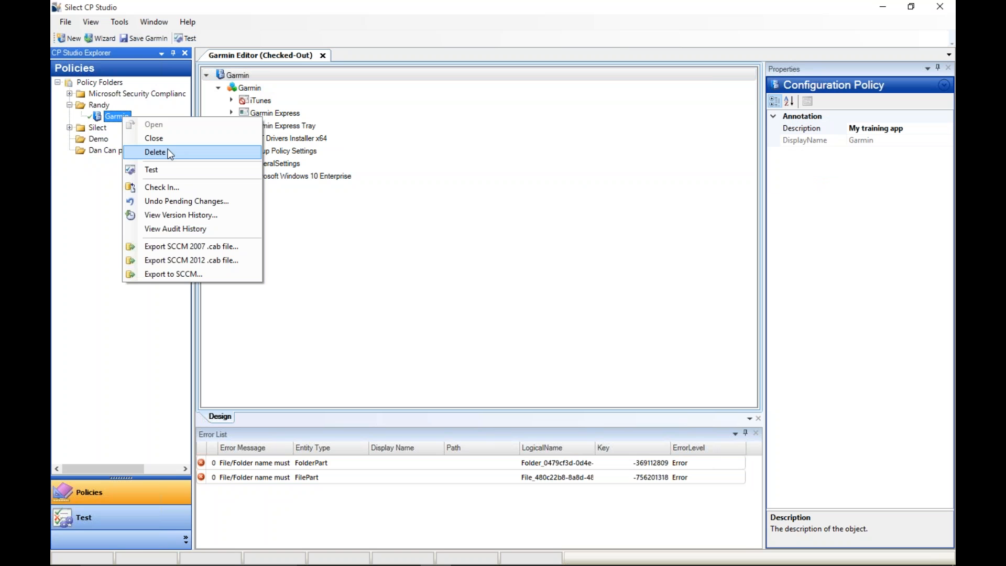
pyautogui.click(162, 187)
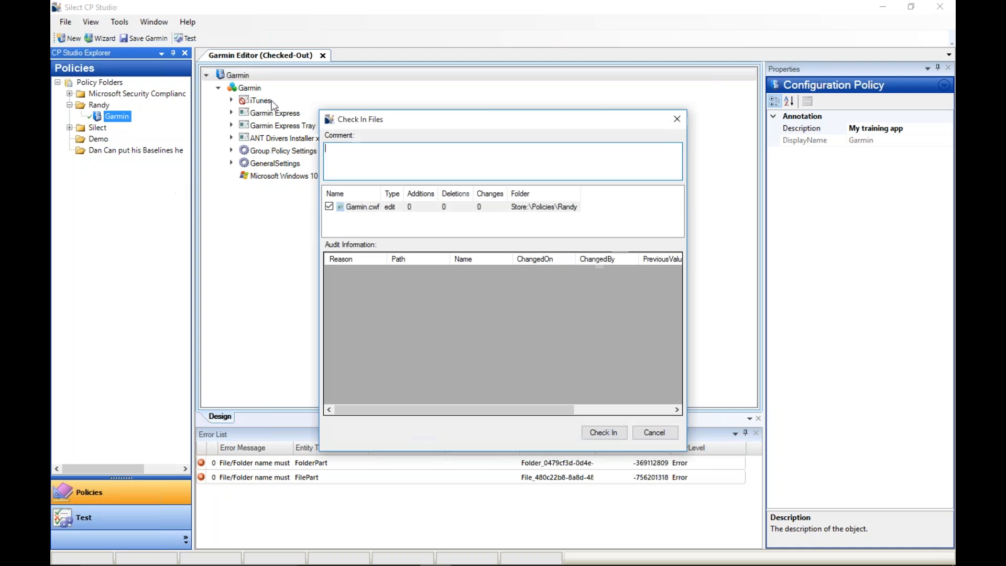
pyautogui.click(623, 433)
pyautogui.moveTo(124, 121)
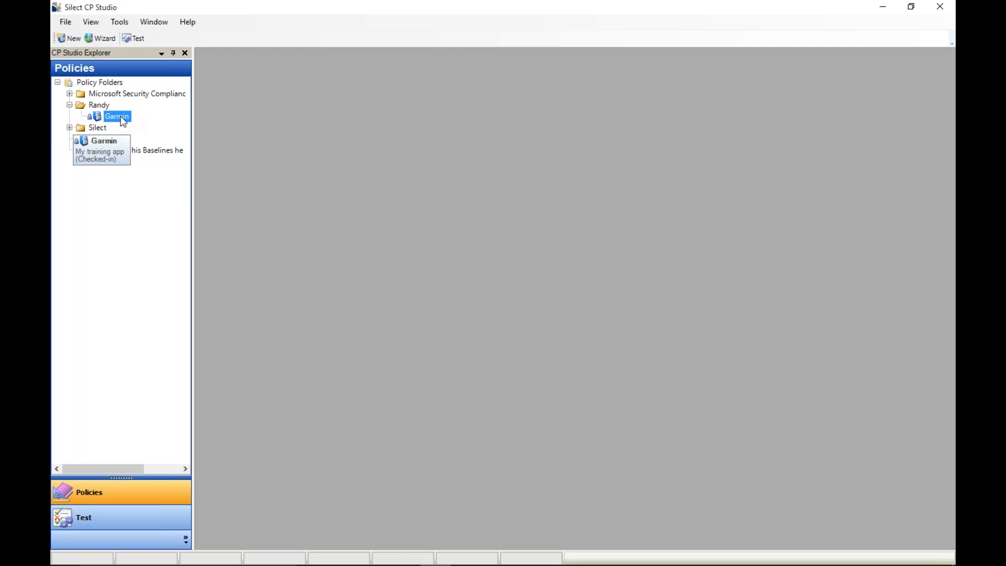
pyautogui.click(123, 122)
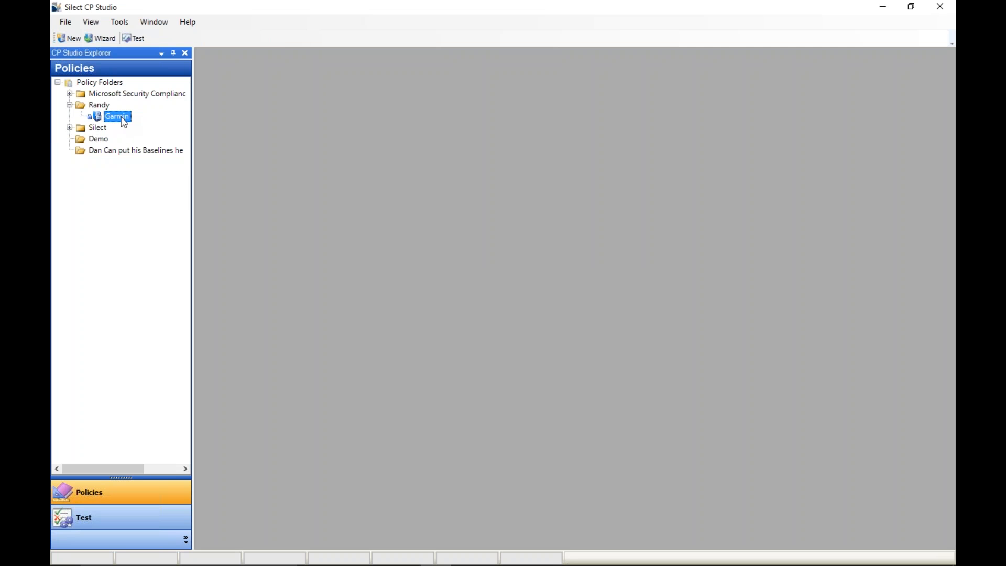
pyautogui.doubleClick(124, 121)
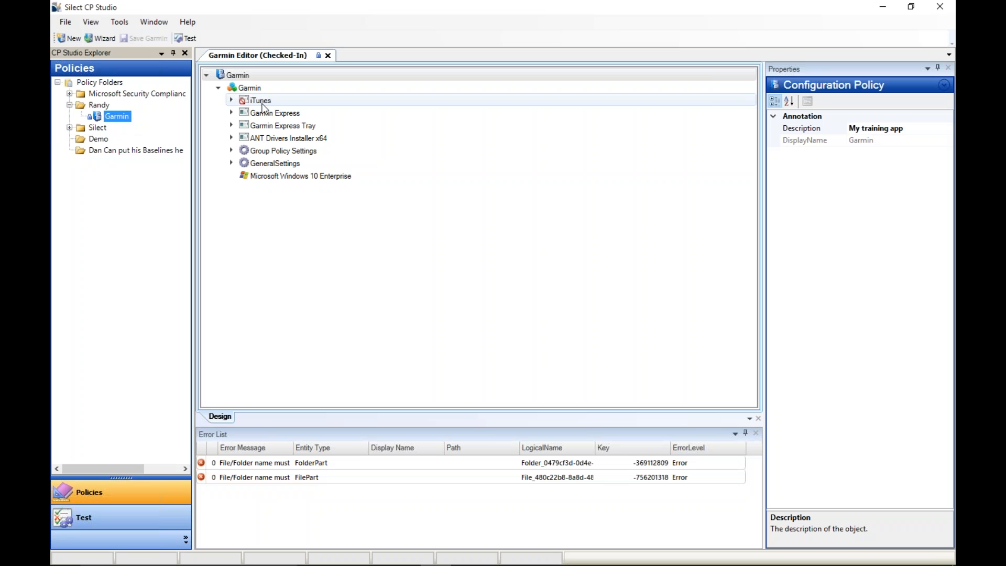
# Check out the Garmin policy and update it against the local machine using the current credentials
pyautogui.rightClick(234, 76)
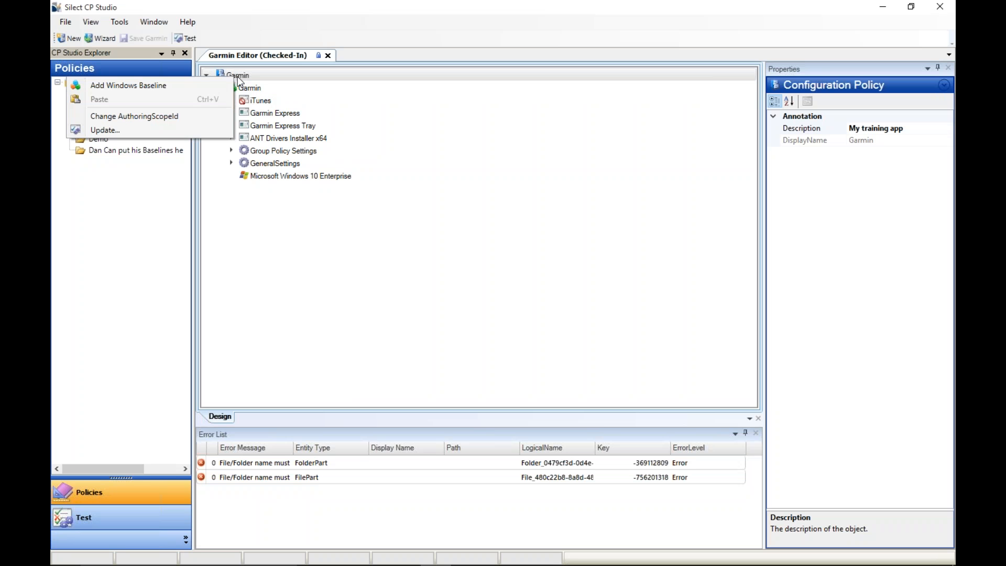
pyautogui.click(164, 130)
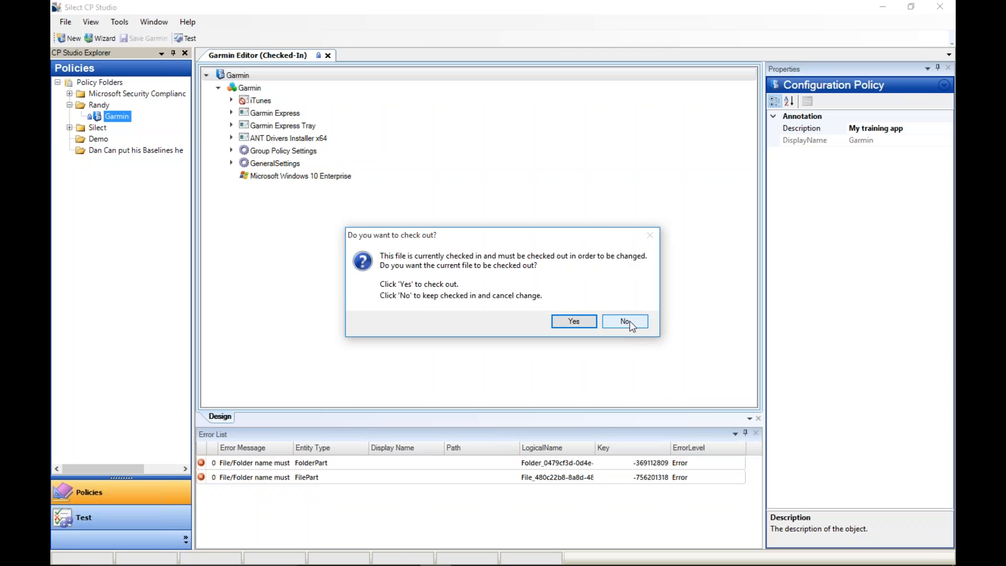
pyautogui.click(573, 321)
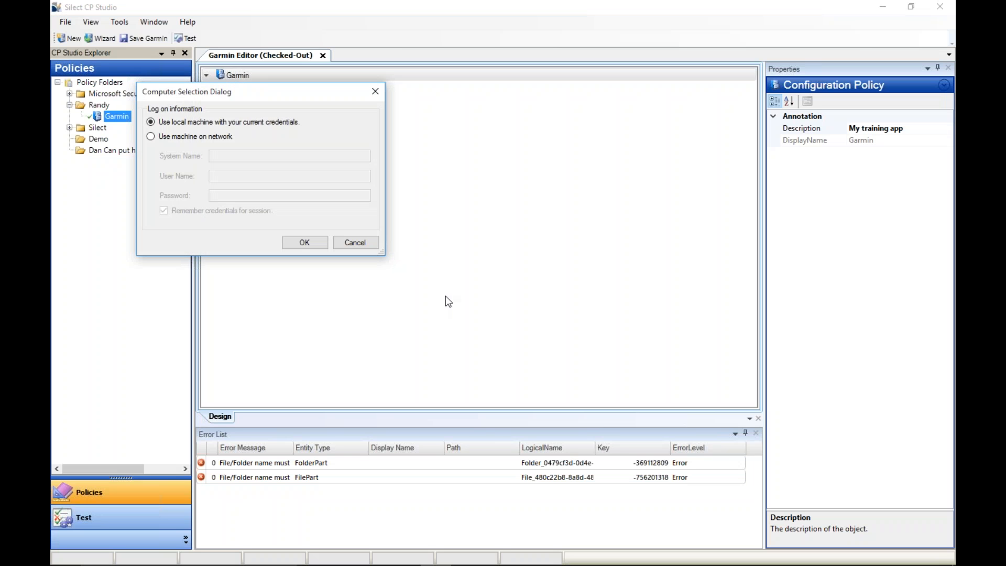
pyautogui.click(305, 243)
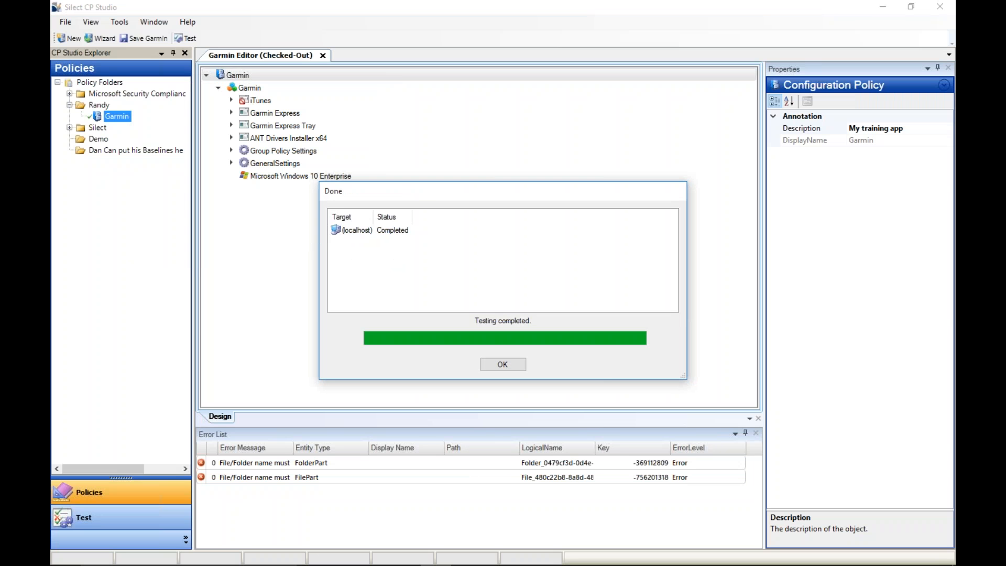
pyautogui.click(500, 364)
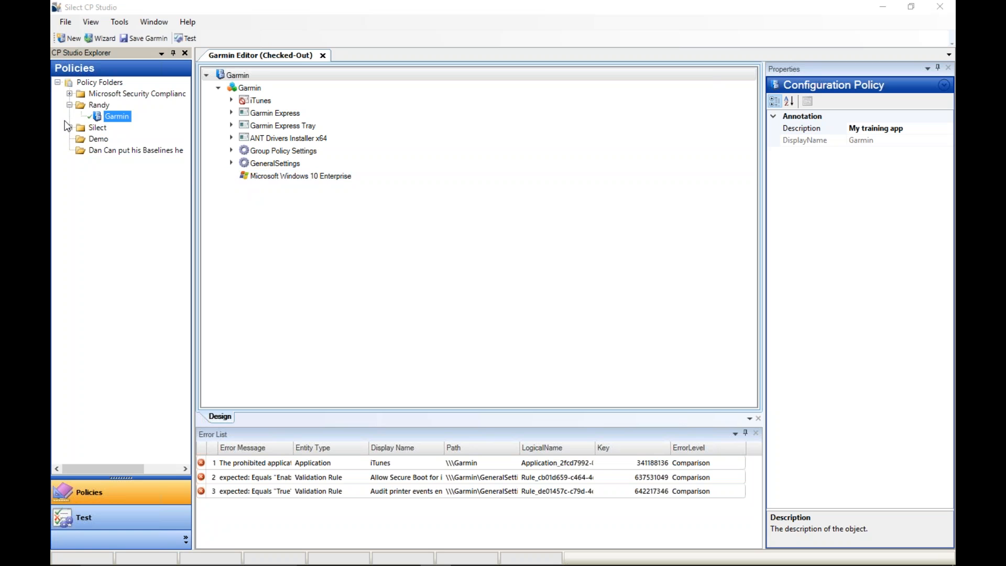
# Close the Garmin editor and open the Silect HITRUST policy from the Silect folder
pyautogui.click(323, 55)
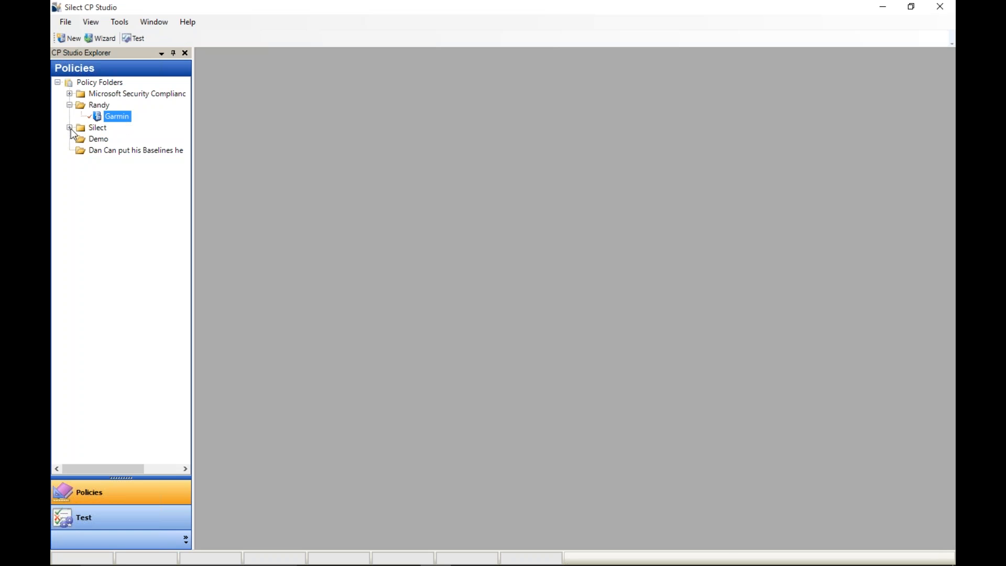
pyautogui.click(69, 128)
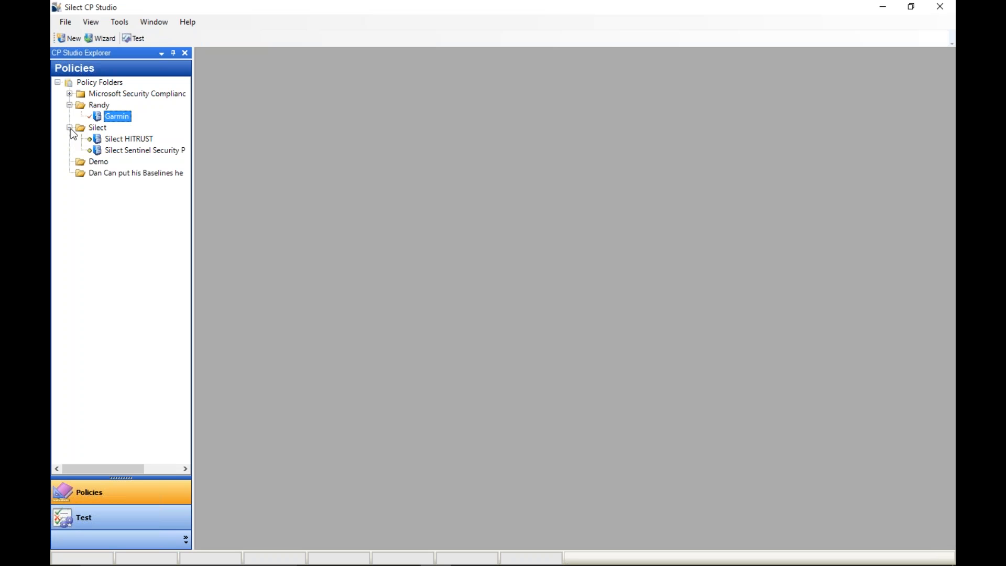
pyautogui.click(130, 139)
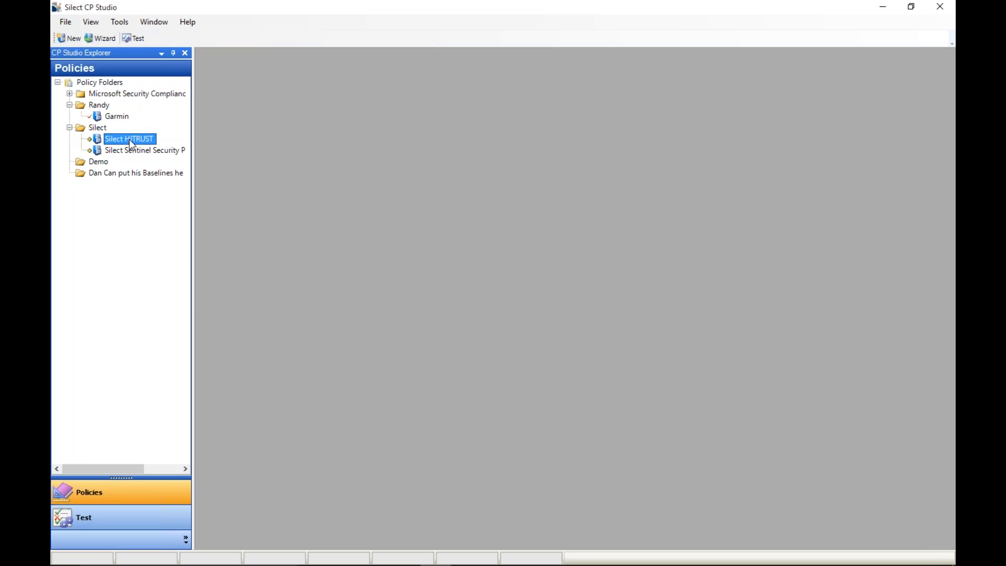
pyautogui.rightClick(131, 145)
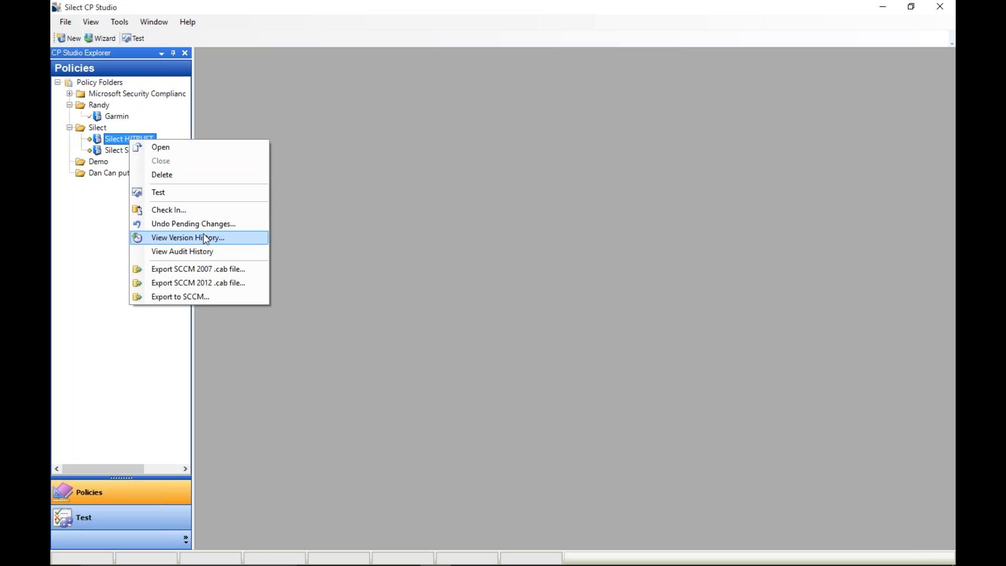
pyautogui.click(112, 142)
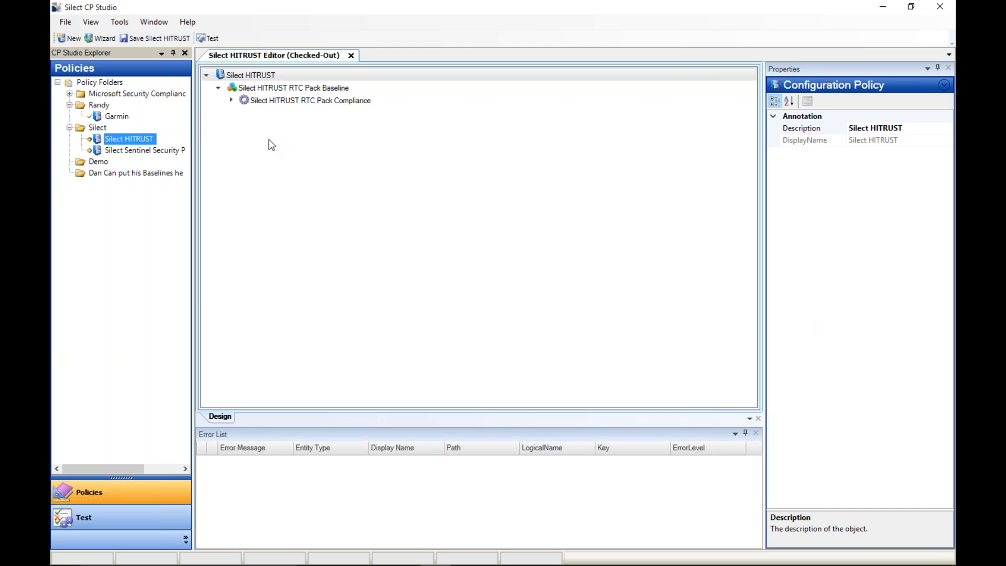
# Expand Silect HITRUST RTC Pack Compliance and examine its settings, including Antivirus presence and the FIPS encryption enabled rule
pyautogui.click(231, 100)
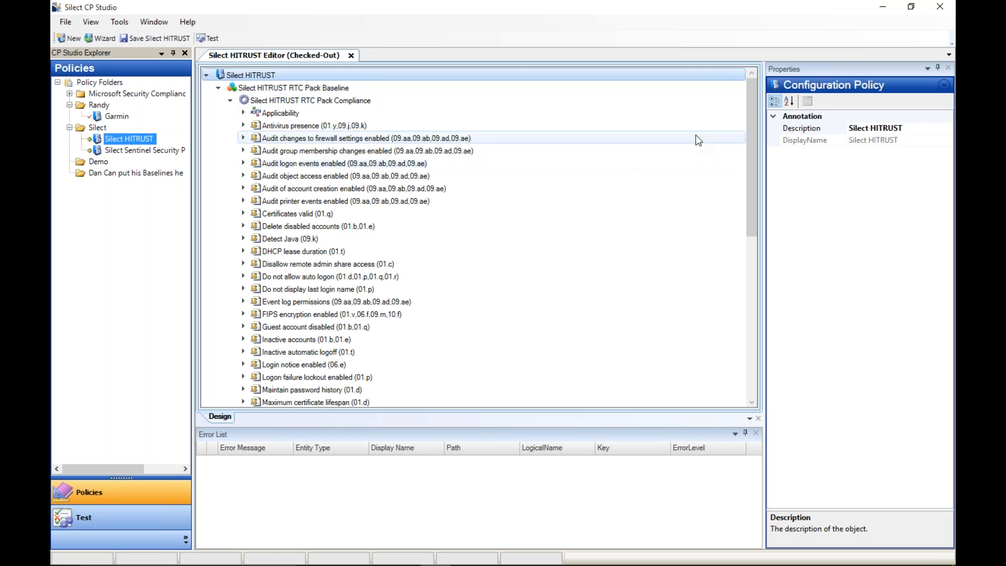
pyautogui.moveTo(752, 112)
pyautogui.mouseDown()
pyautogui.moveTo(743, 264)
pyautogui.moveTo(728, 317)
pyautogui.moveTo(759, 106)
pyautogui.mouseUp()
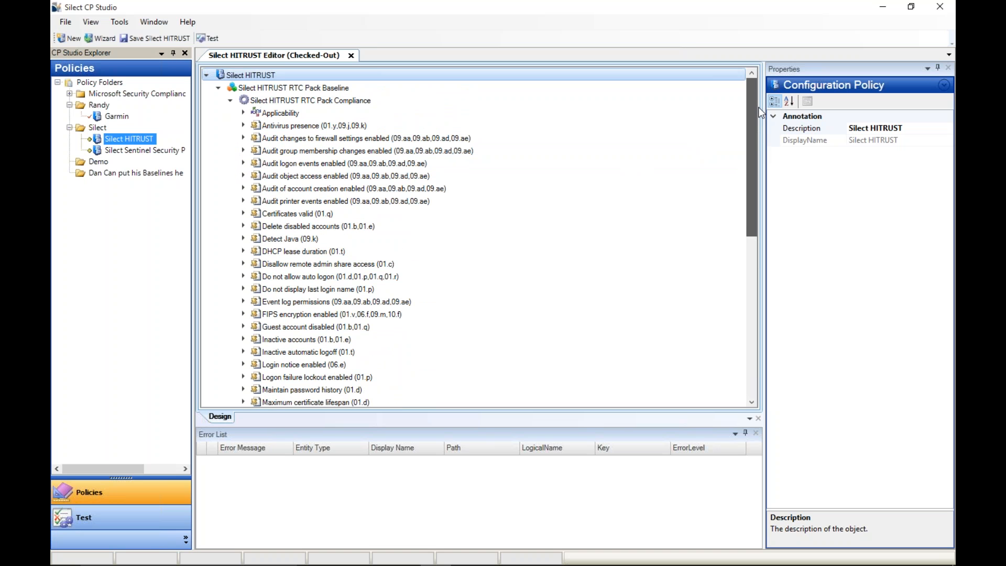
pyautogui.moveTo(759, 106); pyautogui.dragTo(759, 107)
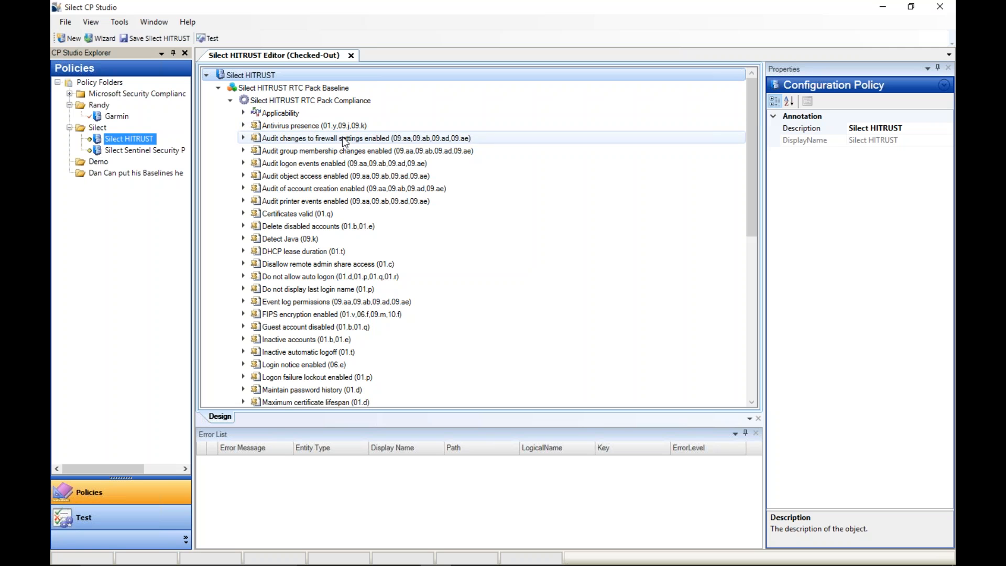
pyautogui.click(297, 124)
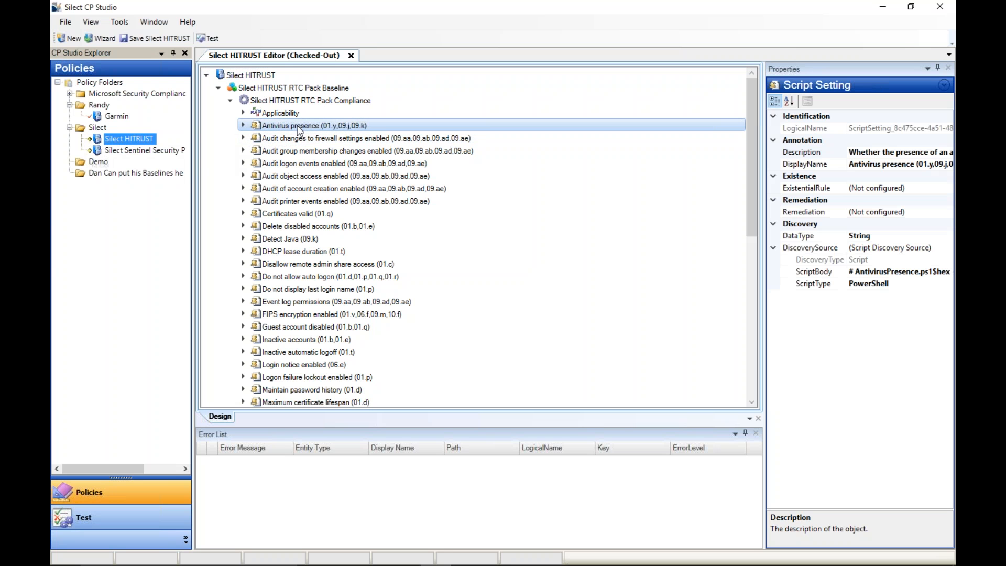
pyautogui.click(242, 125)
pyautogui.click(246, 126)
pyautogui.click(243, 314)
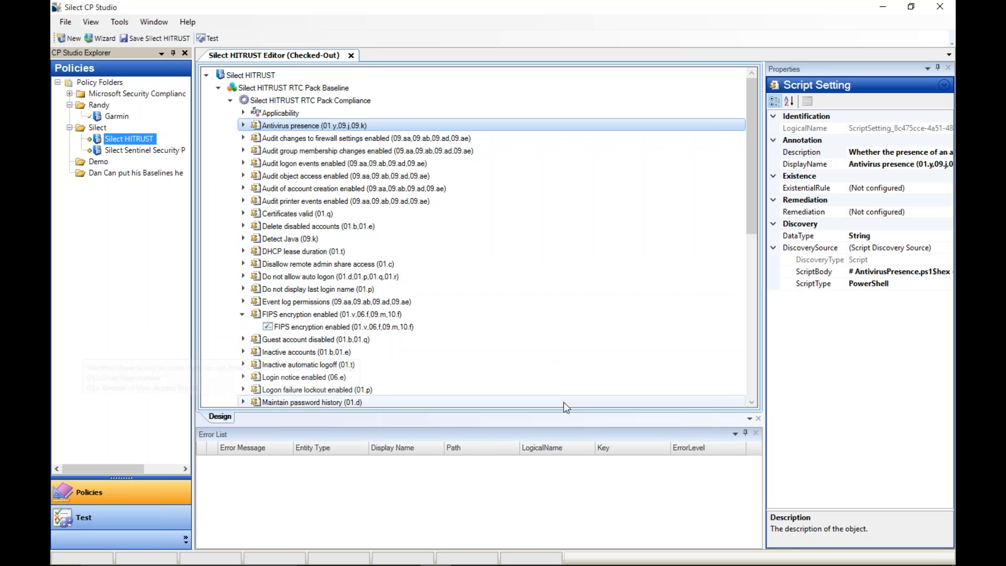
# Examine the remaining HITRUST compliance settings to the end of the list, including Kerberos network access and Unique user names
pyautogui.moveTo(752, 150); pyautogui.dragTo(749, 233)
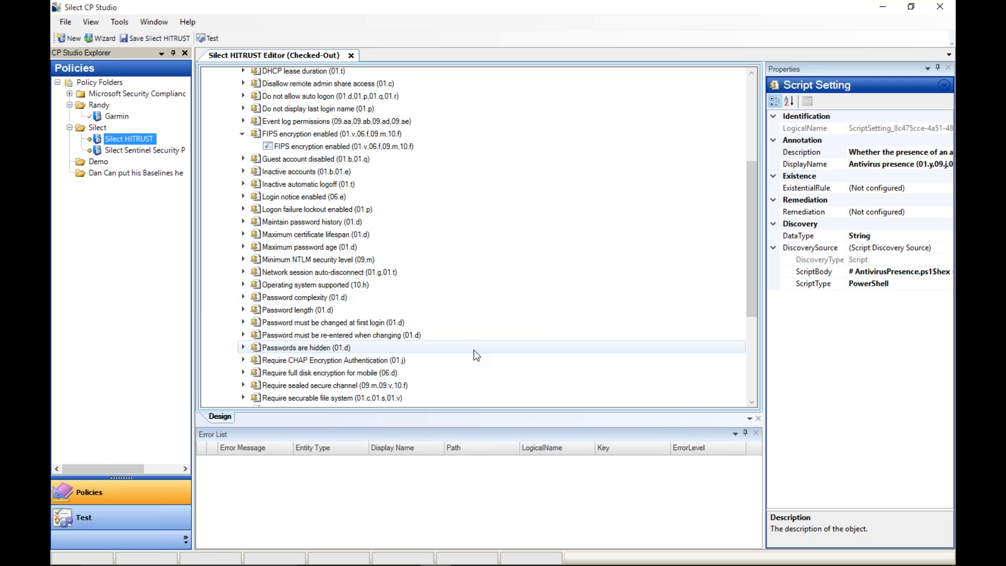
pyautogui.scroll(-5, 542, 377)
pyautogui.moveTo(349, 377)
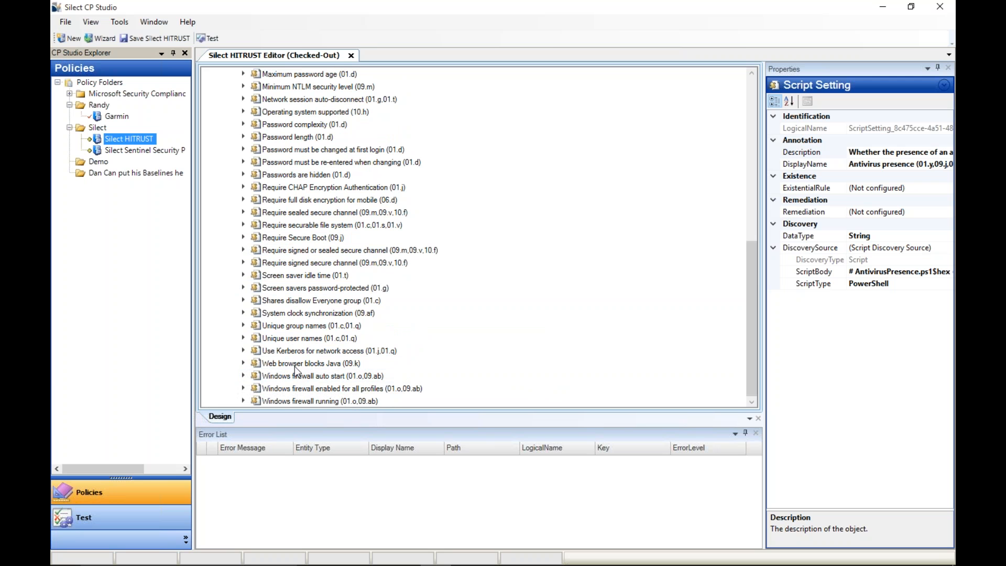
pyautogui.moveTo(336, 354)
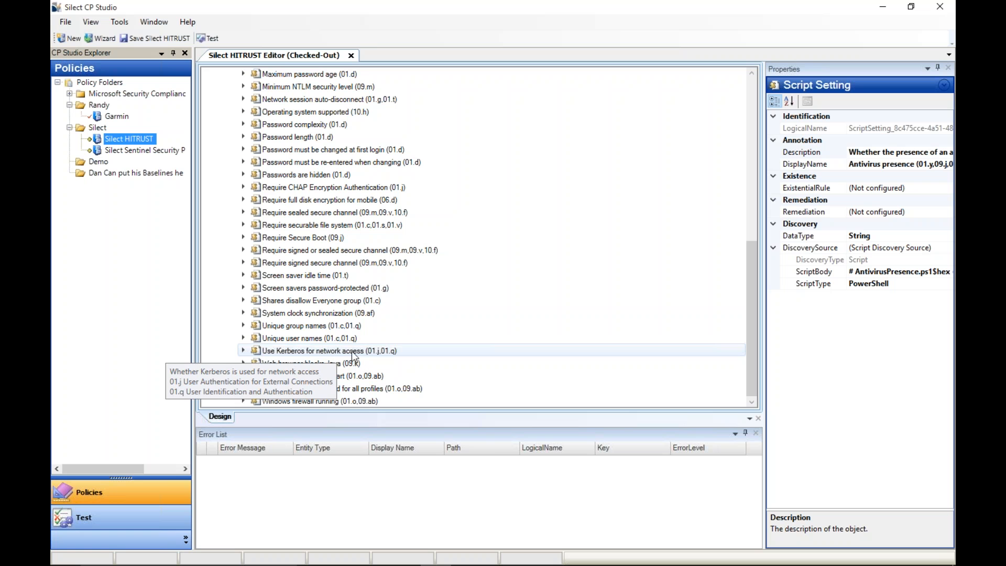
pyautogui.click(307, 339)
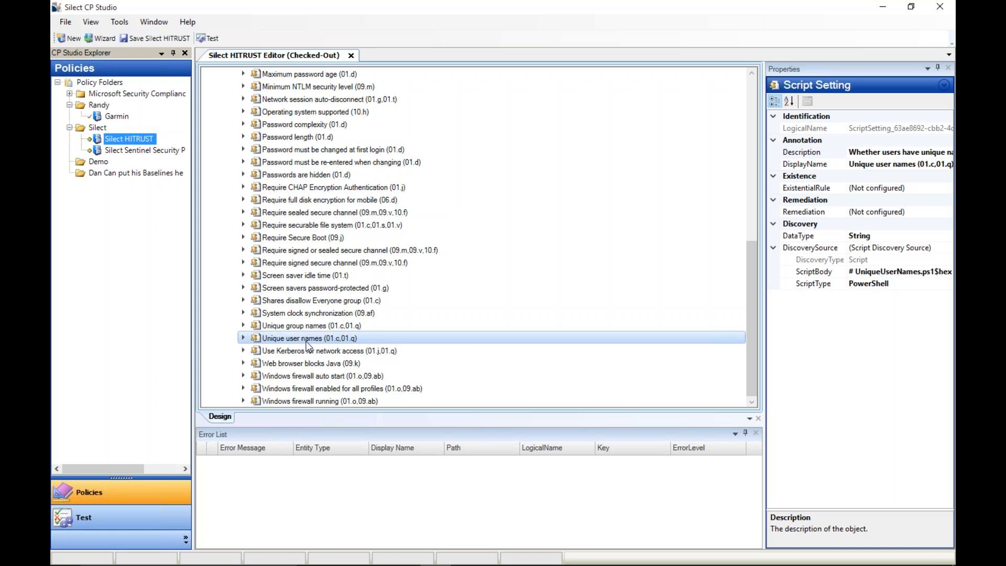
# Switch to the CP Studio Overview New presentation in PowerPoint
pyautogui.moveTo(461, 557)
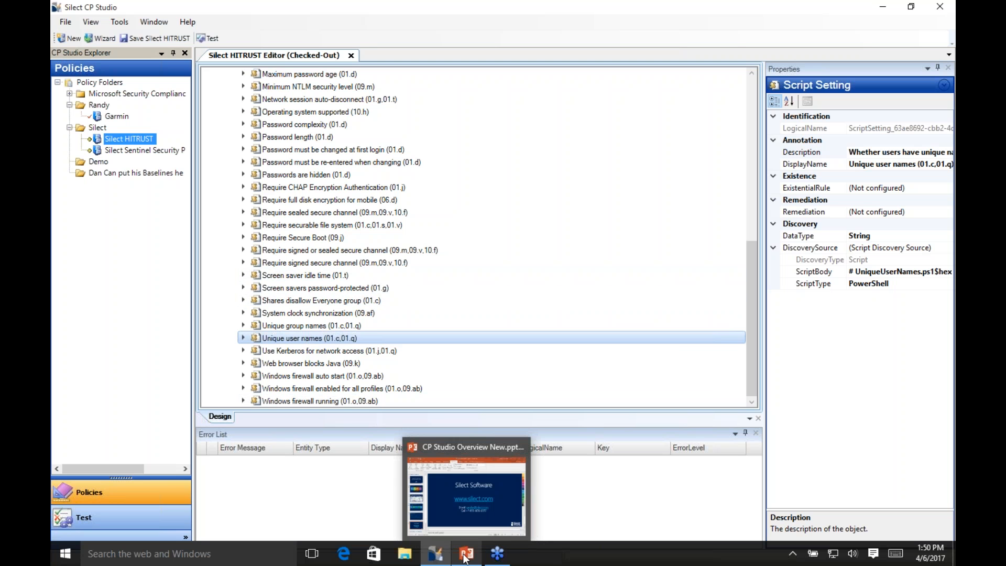
pyautogui.click(464, 504)
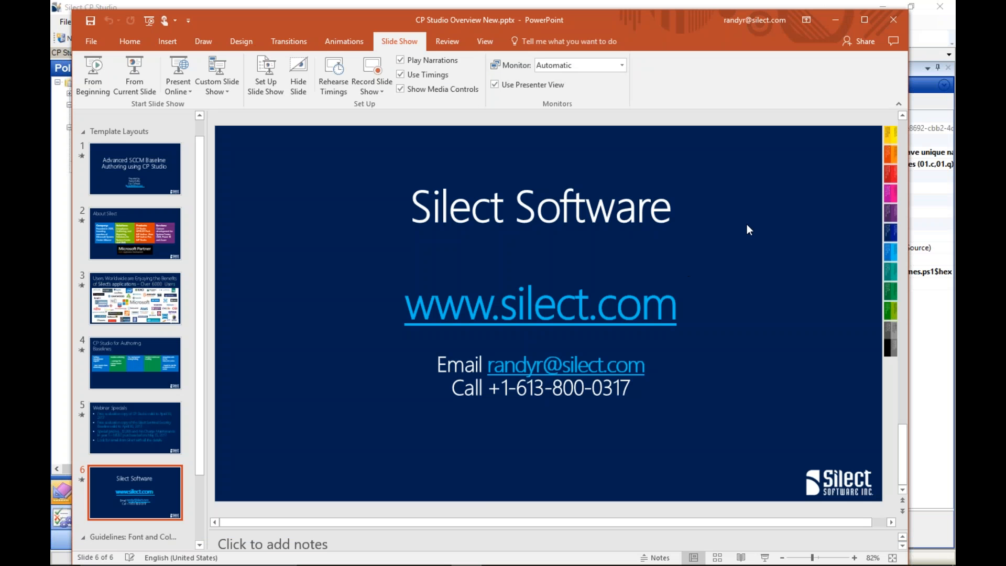
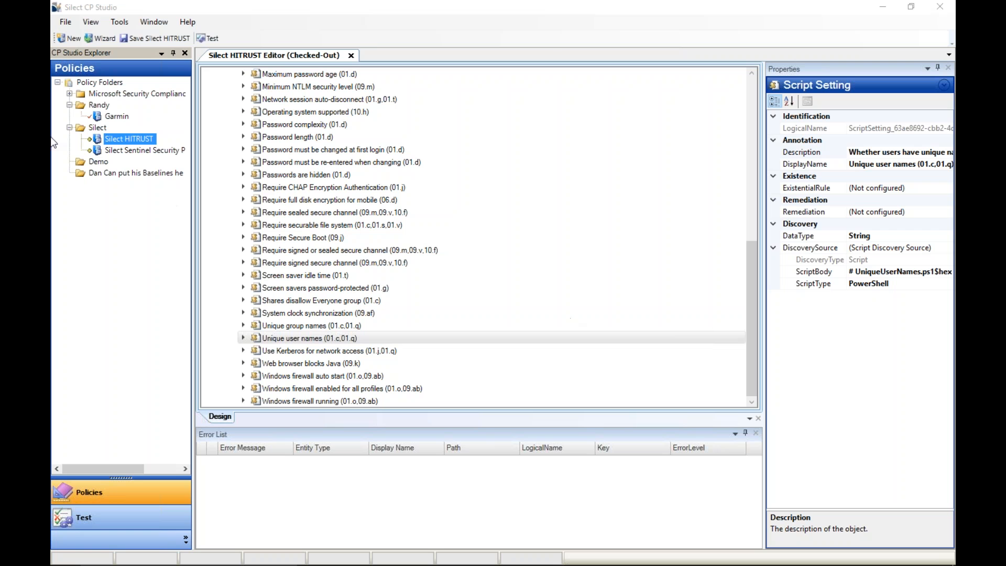
# Return to Silect CP Studio and open the Garmin policy in the editor alongside Silect HITRUST
pyautogui.click(123, 121)
pyautogui.click(118, 117)
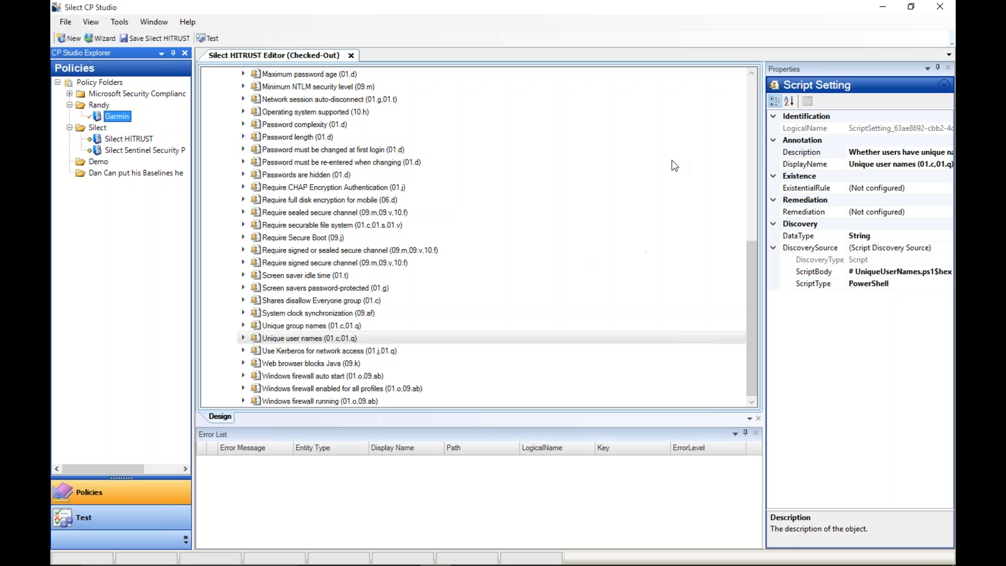
pyautogui.click(124, 117)
pyautogui.doubleClick(123, 117)
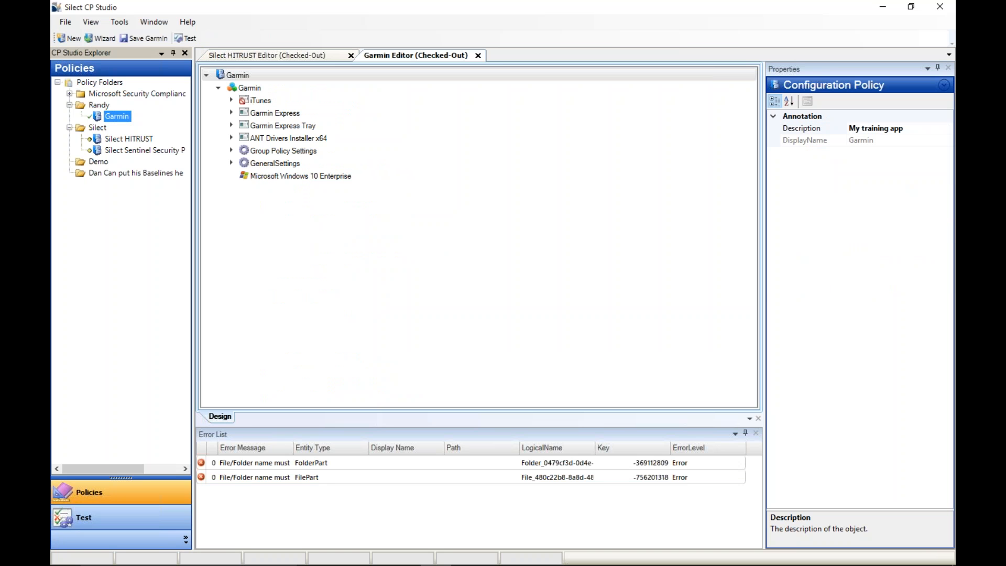
# Add a remediation script to the Silect license file object under GeneralSettings and widen the properties area to show its values
pyautogui.click(230, 125)
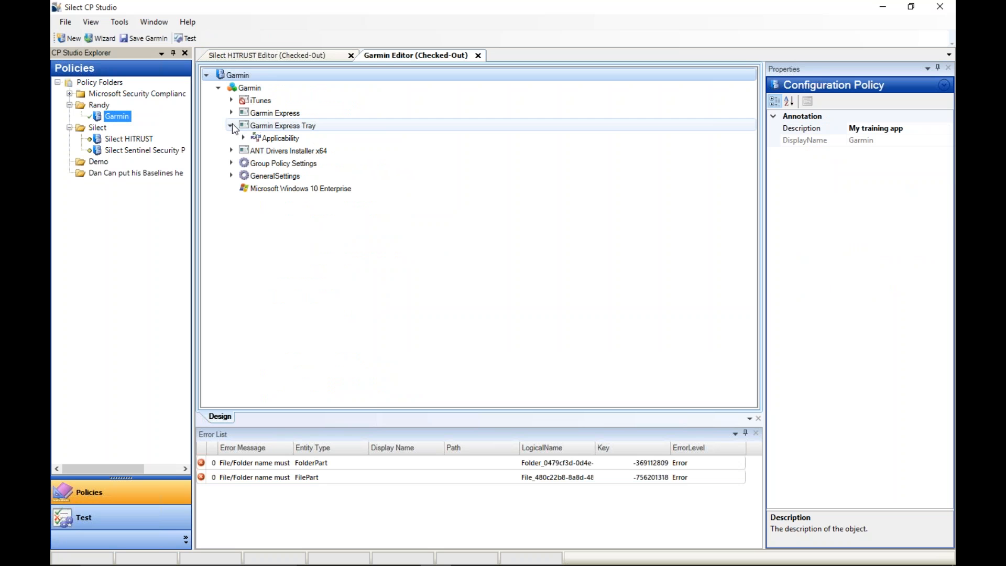
pyautogui.click(231, 163)
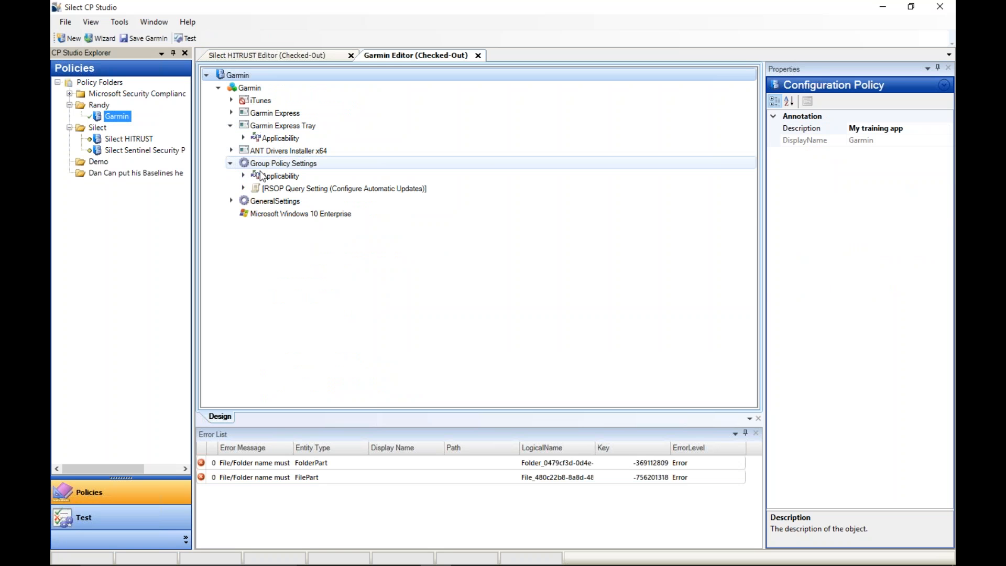
pyautogui.click(231, 201)
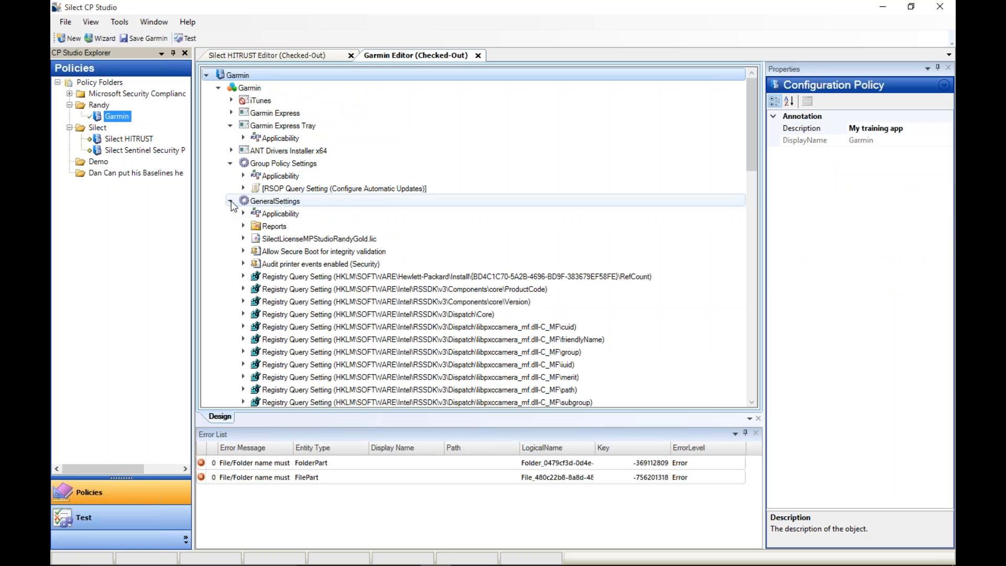
pyautogui.rightClick(270, 240)
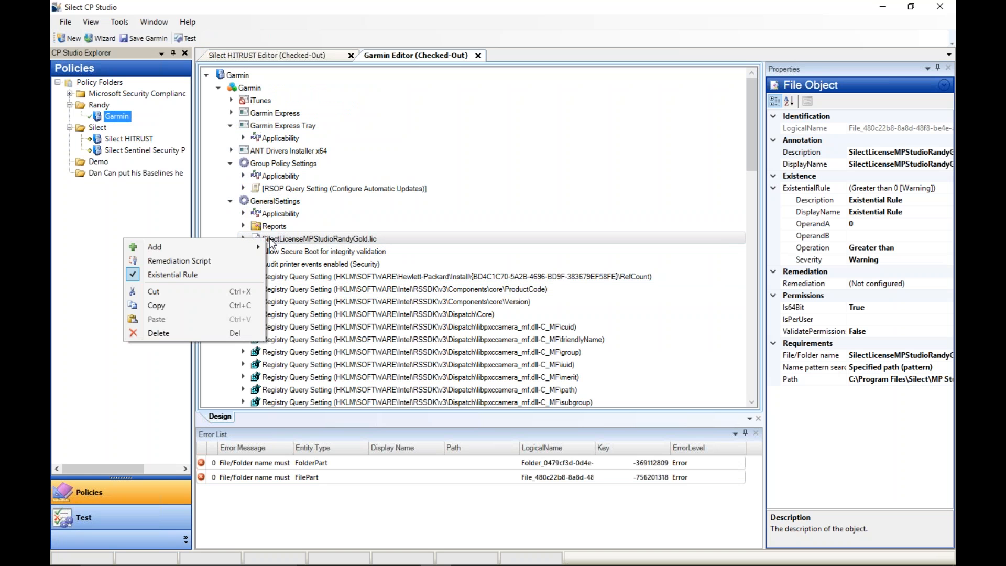
pyautogui.click(234, 268)
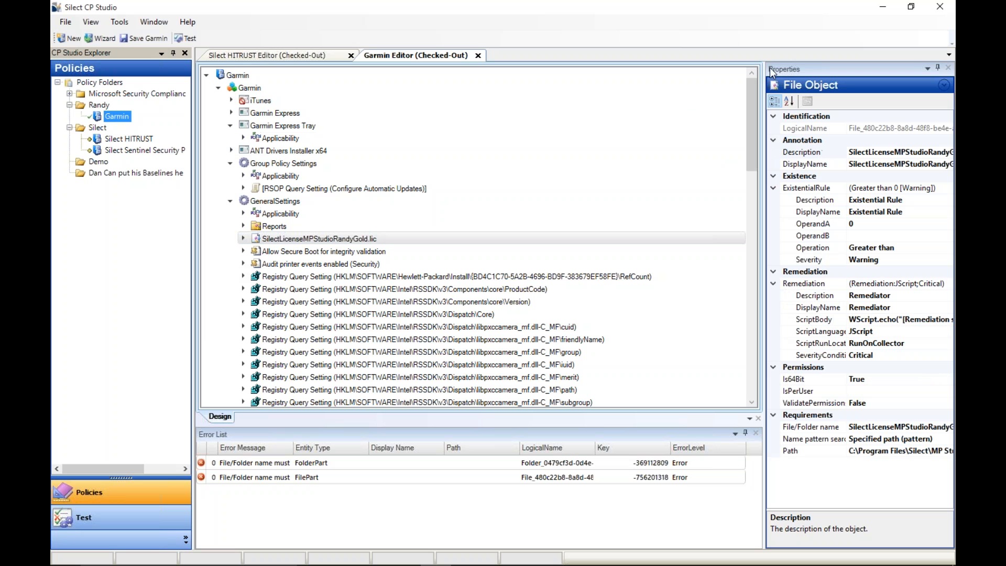
pyautogui.moveTo(762, 71); pyautogui.dragTo(656, 73)
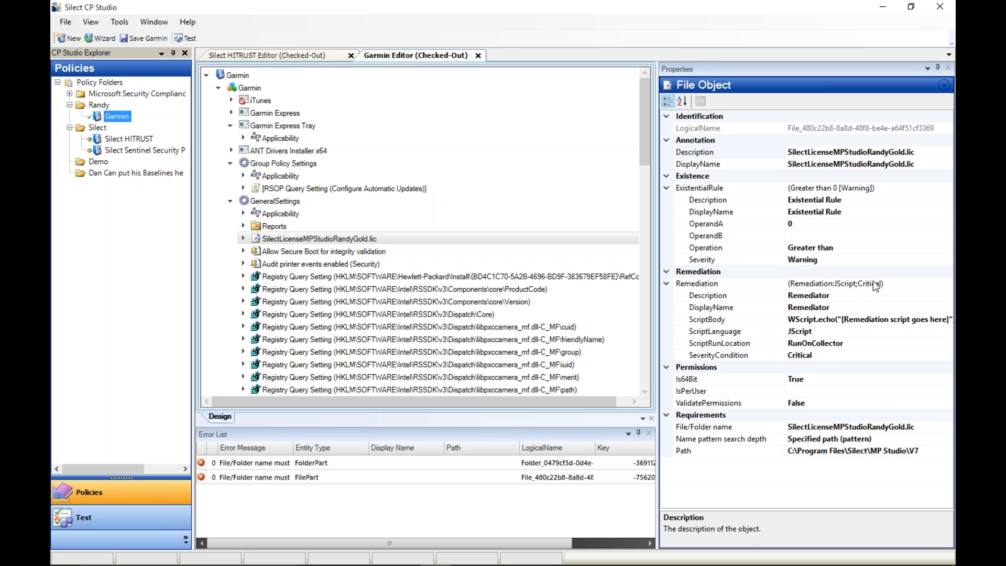
# Open the license file object's remediation script body to view its placeholder script and close it without saving
pyautogui.click(731, 319)
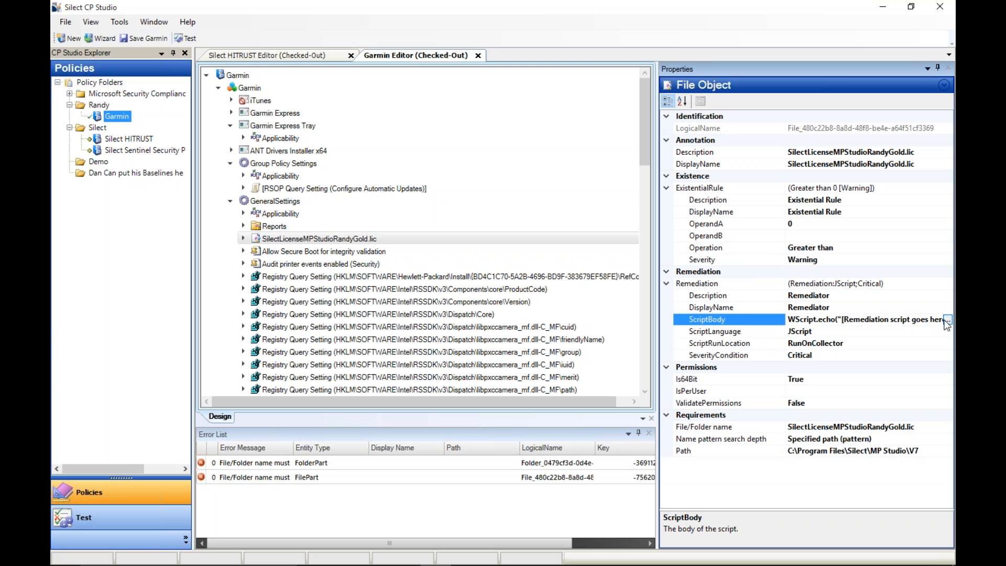
pyautogui.click(947, 320)
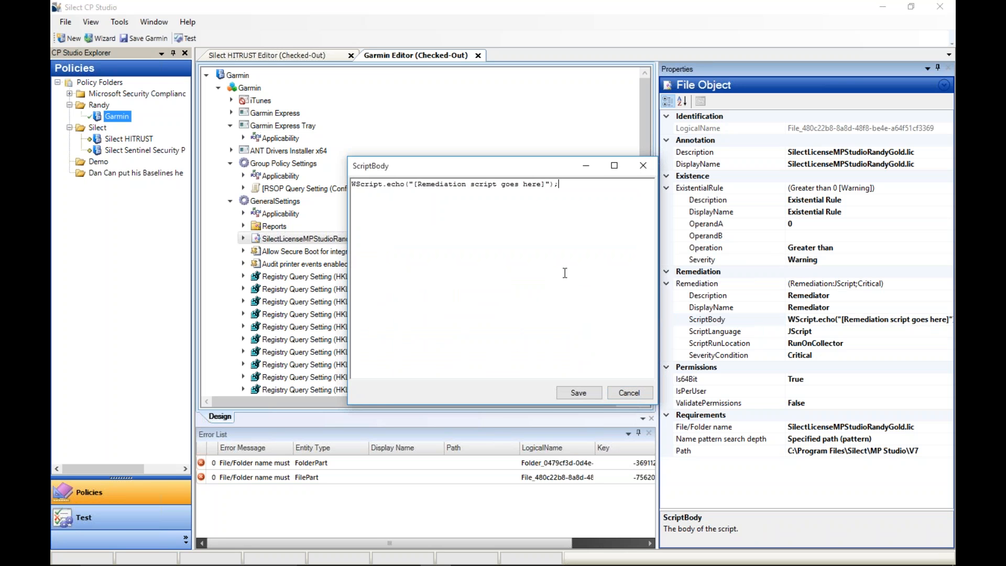
pyautogui.click(630, 393)
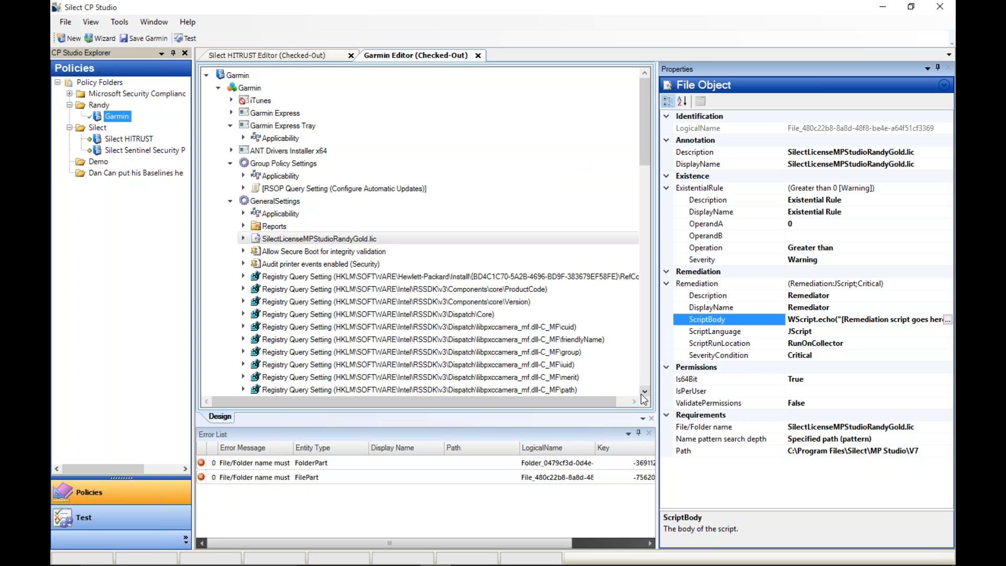
pyautogui.hotkey('alt', 'Tab')
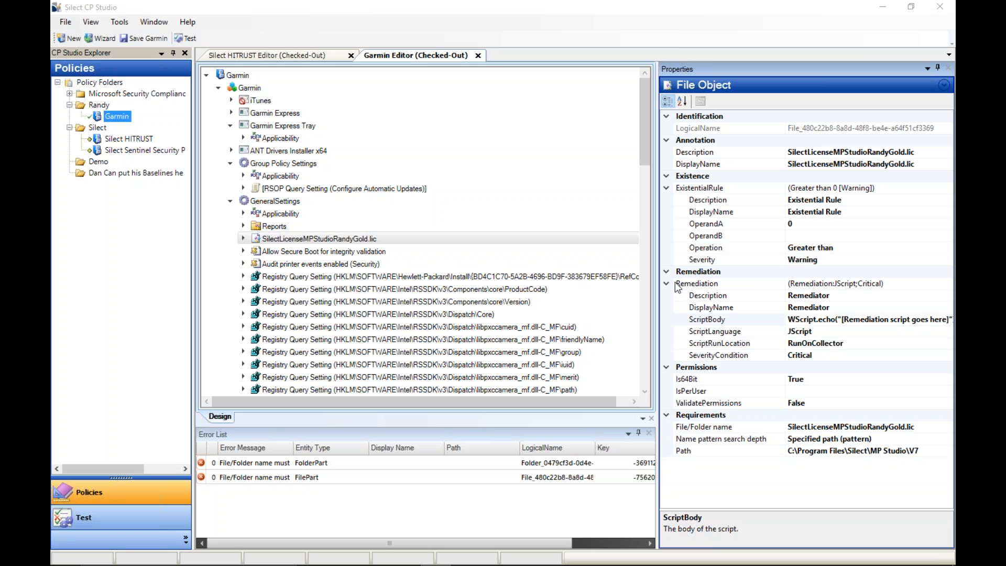
pyautogui.moveTo(772, 562)
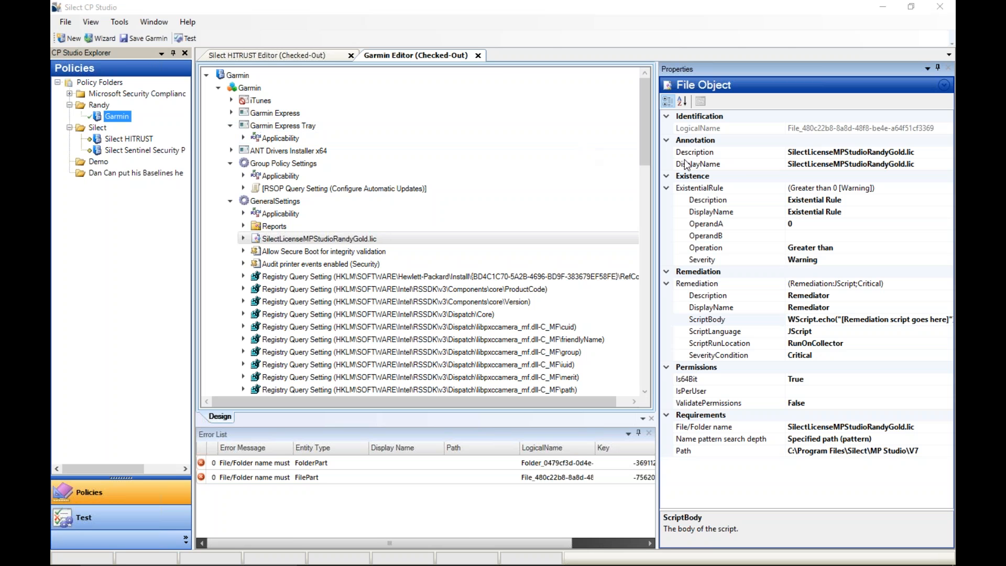
pyautogui.click(242, 276)
pyautogui.click(242, 276)
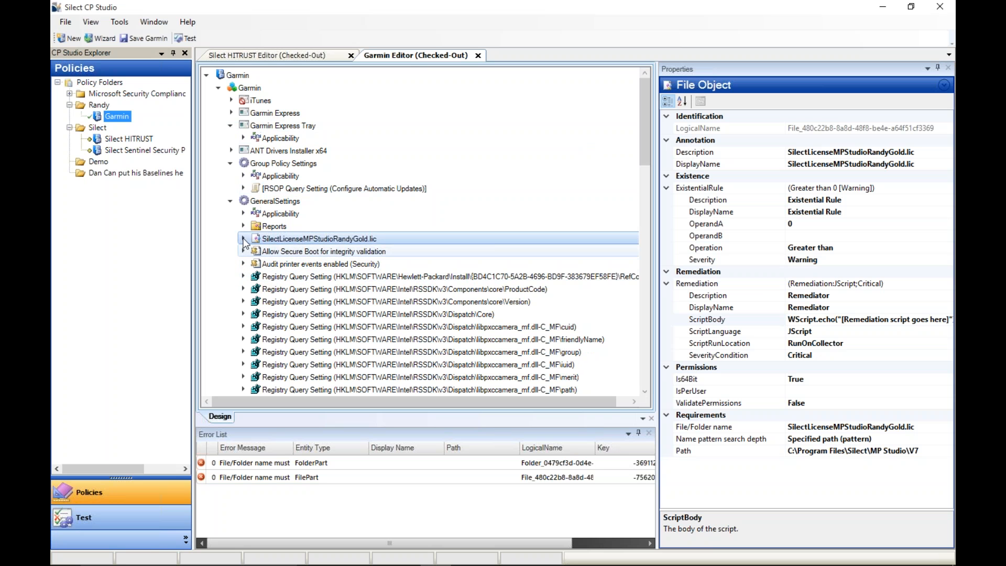
pyautogui.rightClick(276, 202)
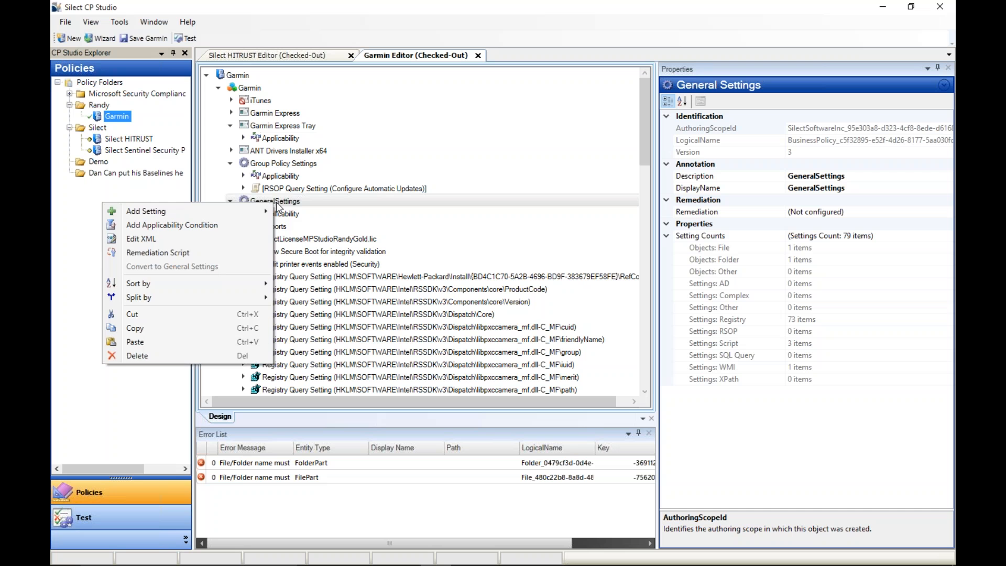
pyautogui.click(119, 115)
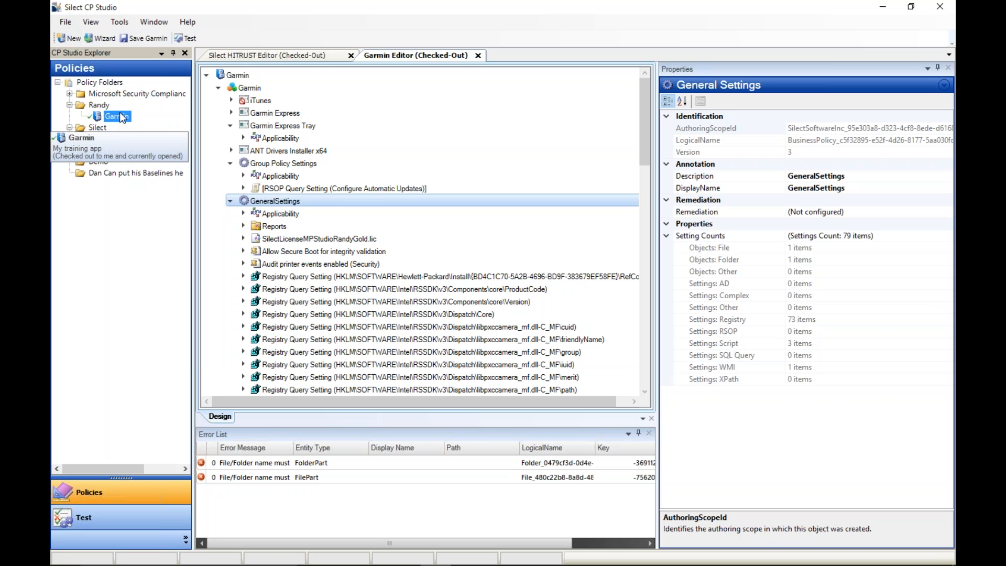
pyautogui.rightClick(121, 114)
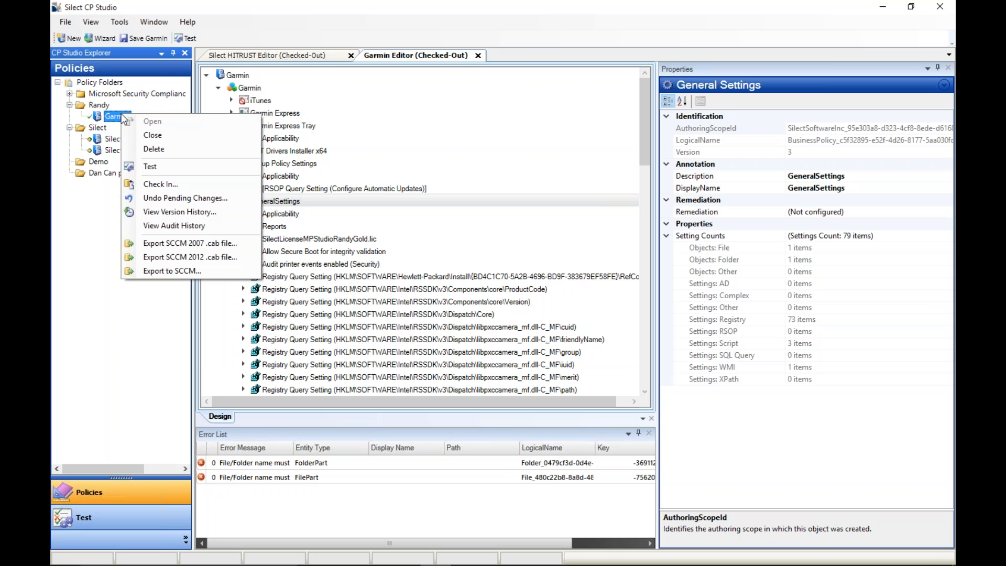
pyautogui.click(188, 183)
pyautogui.click(408, 164)
# Start a new registry setting under GeneralSettings with the builder, using the local machine with the current credentials
pyautogui.rightClick(291, 201)
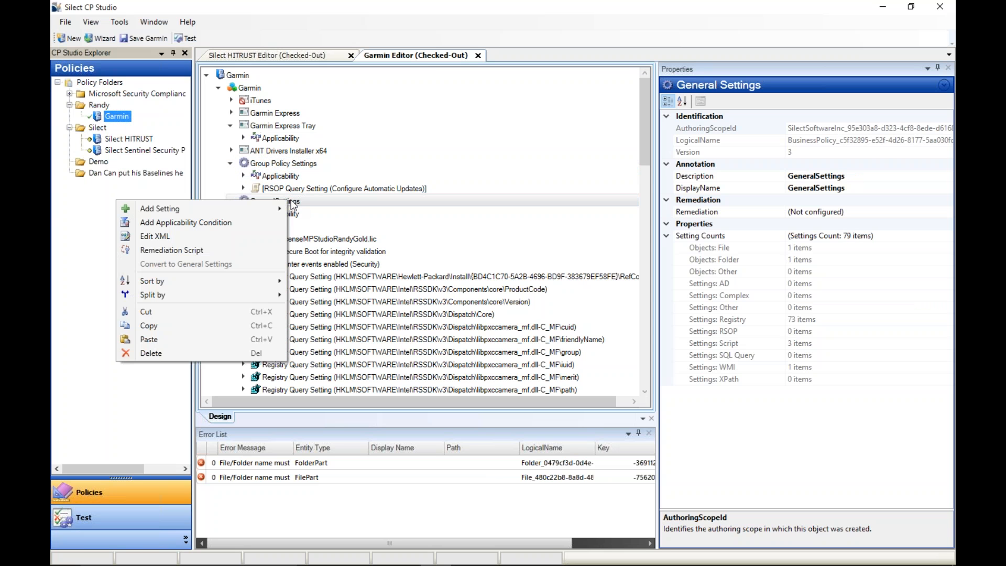
pyautogui.moveTo(254, 207)
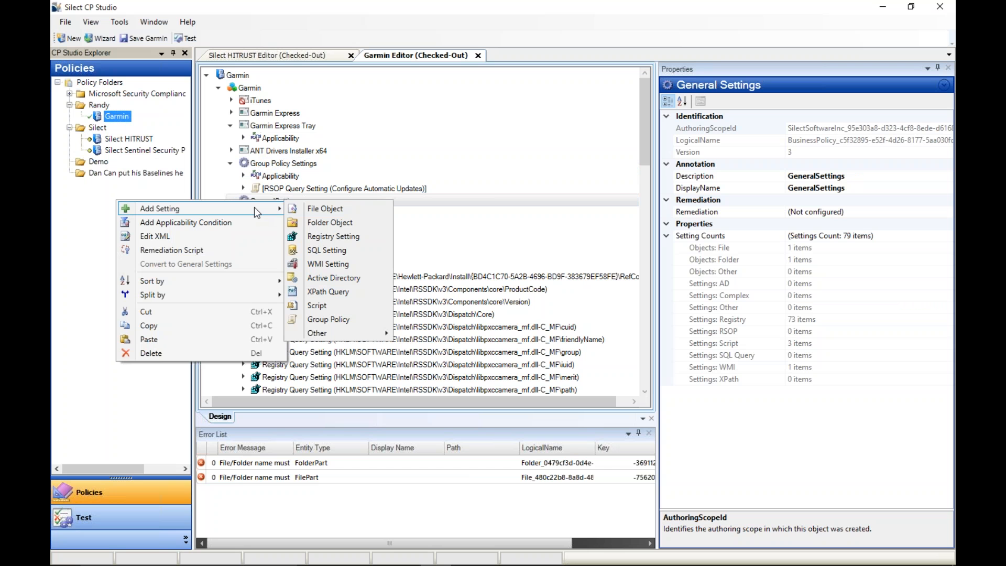
pyautogui.click(356, 236)
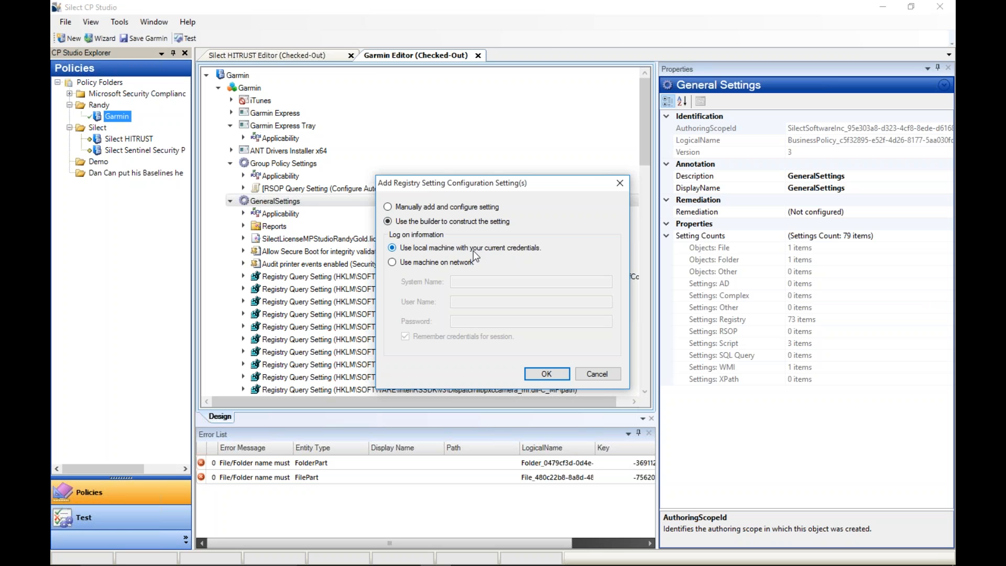
pyautogui.click(404, 263)
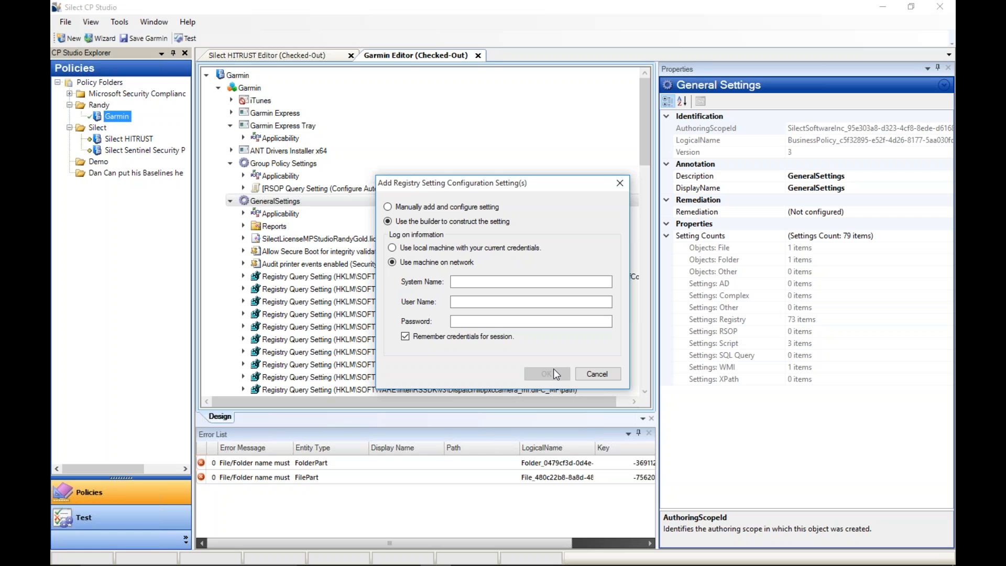
pyautogui.click(394, 249)
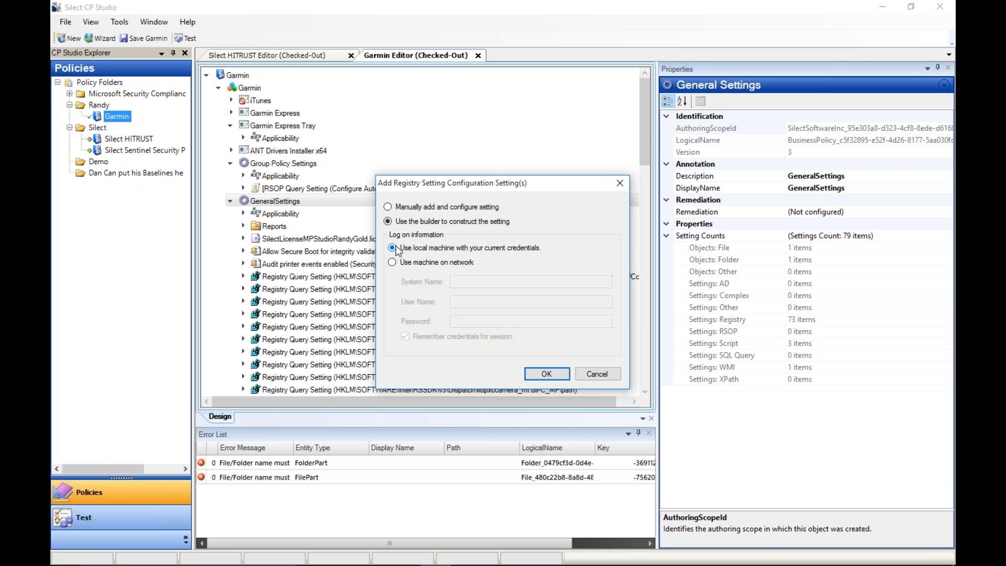
pyautogui.click(550, 377)
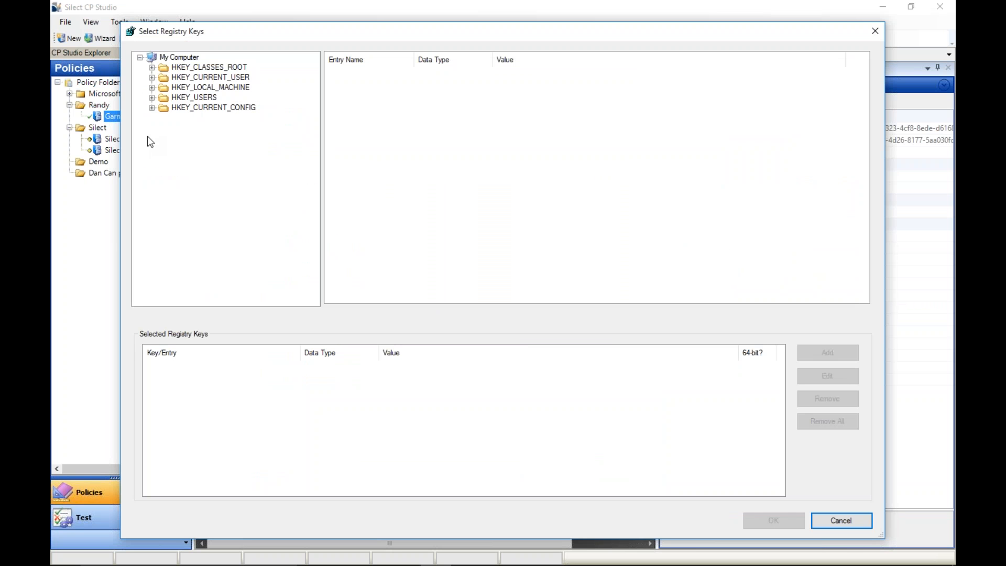
# Browse to HKEY_LOCAL_MACHINE\SOFTWARE\Hewlett-Packard\Install and look at its subkeys
pyautogui.click(152, 87)
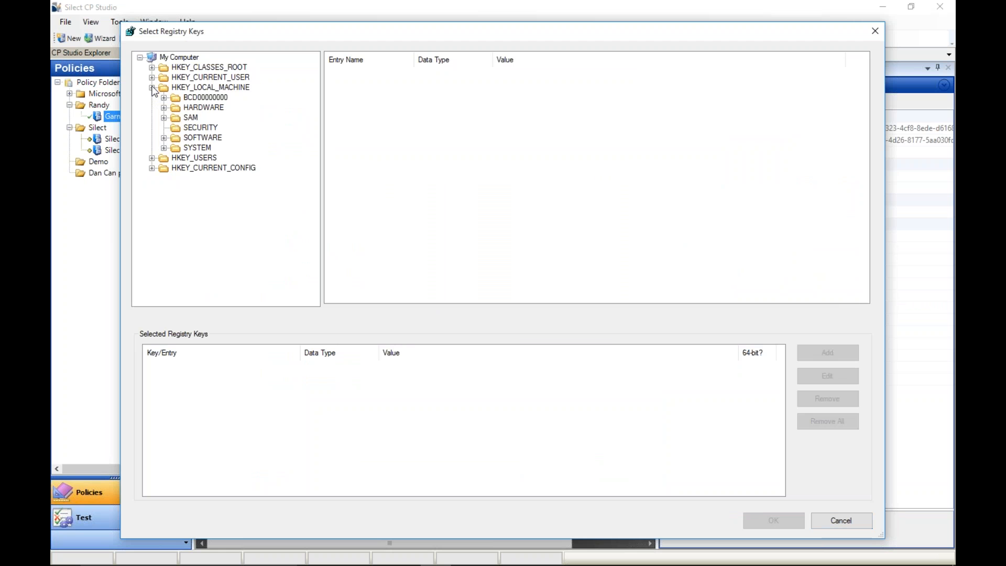
pyautogui.click(164, 138)
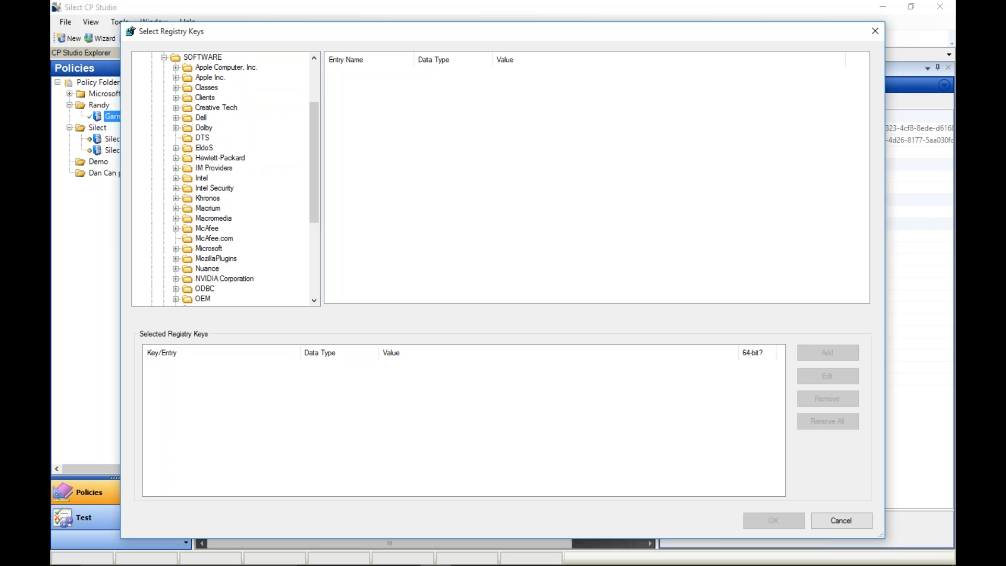
pyautogui.click(176, 158)
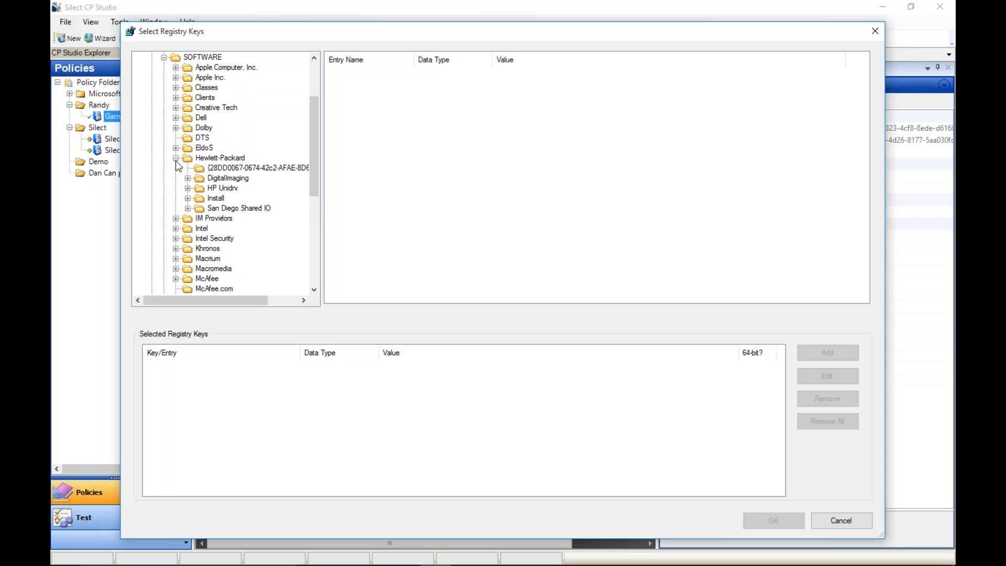
pyautogui.click(188, 198)
pyautogui.click(214, 199)
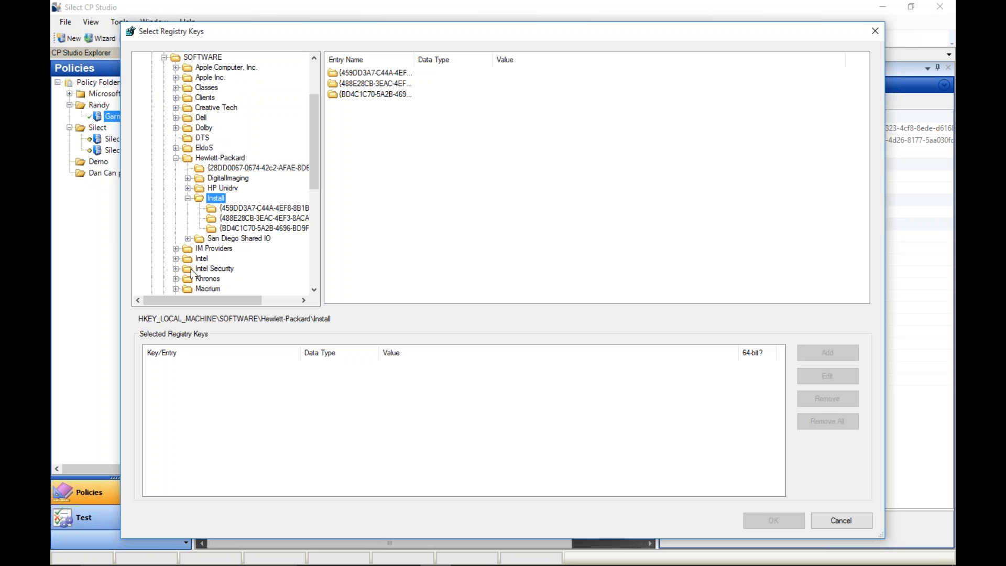
# Add the CurrentVersion entry of HKEY_LOCAL_MACHINE\SOFTWARE\Macromedia\FlashPlayer to GeneralSettings as a registry setting
pyautogui.click(314, 289)
pyautogui.moveTo(314, 289); pyautogui.dragTo(315, 289)
pyautogui.click(176, 198)
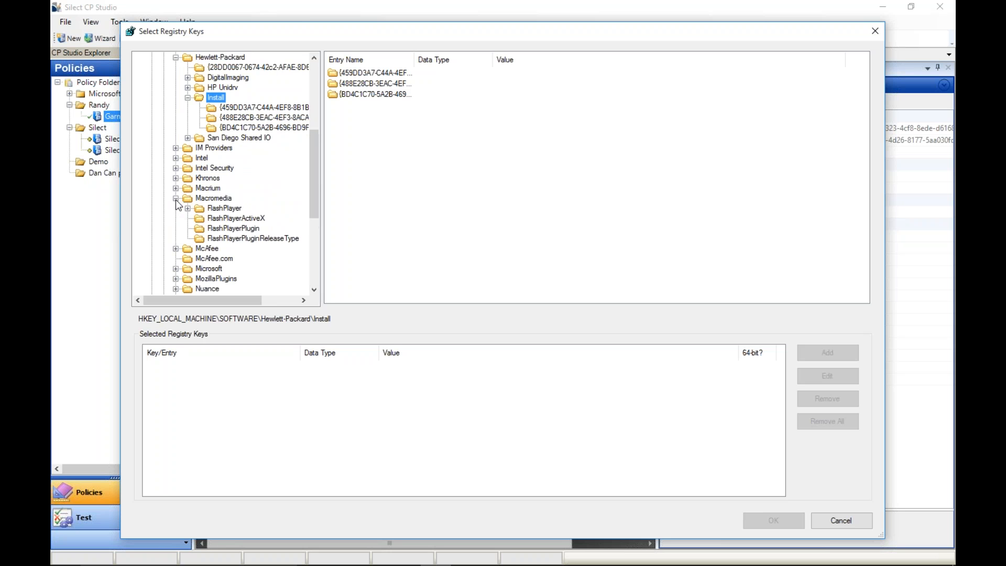
pyautogui.click(225, 208)
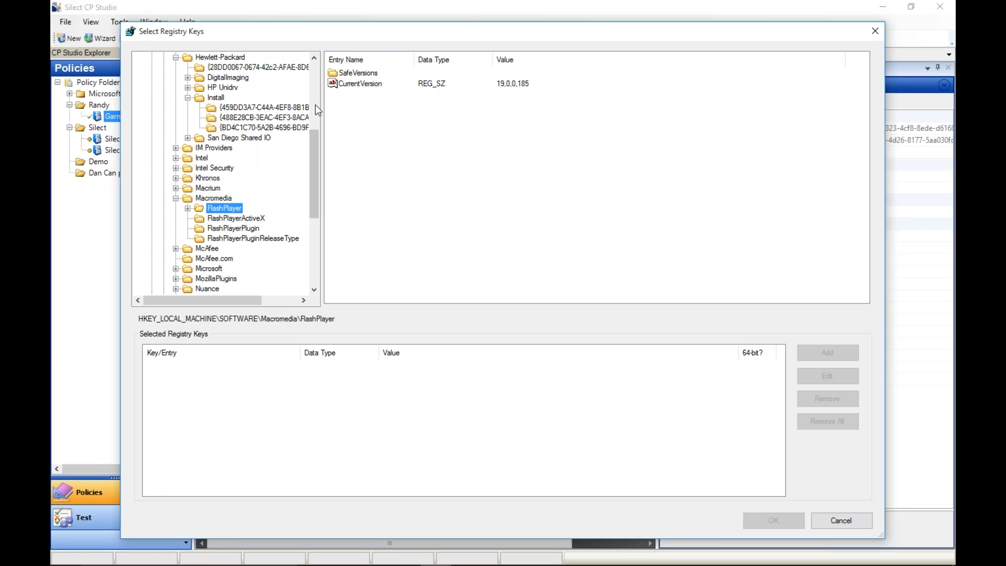
pyautogui.click(369, 84)
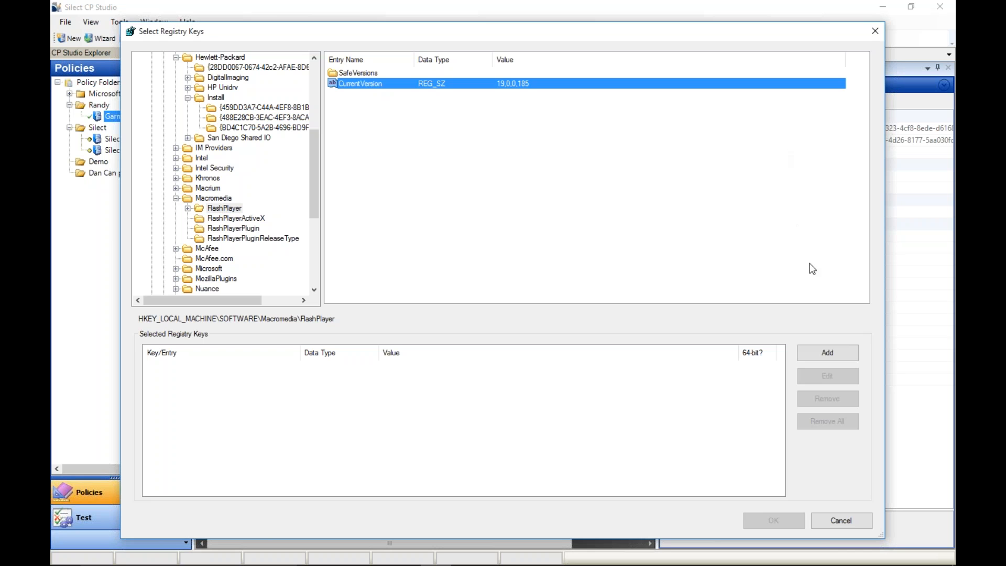
pyautogui.click(832, 352)
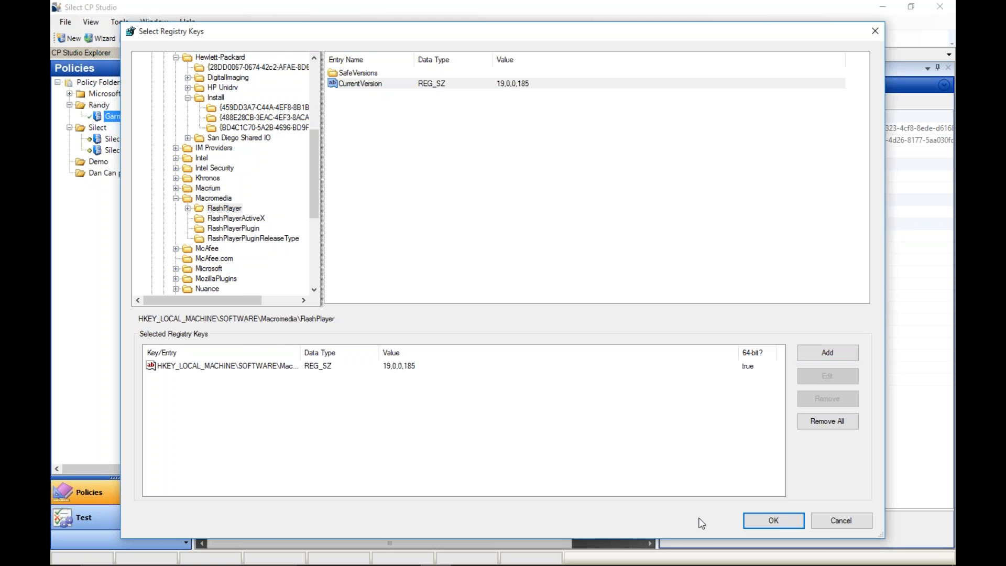
pyautogui.click(779, 518)
pyautogui.press('Return')
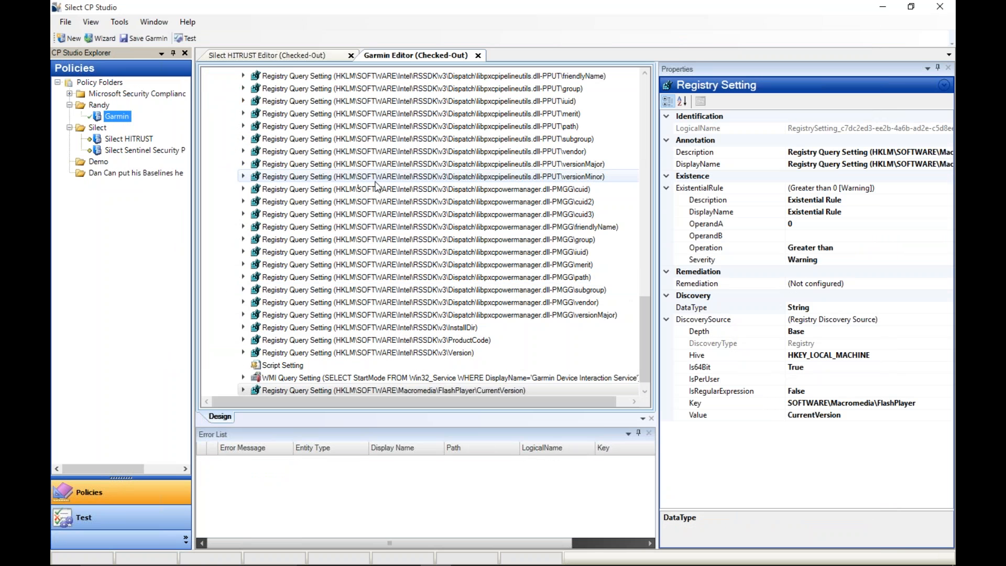
# Start another registry setting under GeneralSettings with the builder, browsing the local machine's registry with the current credentials
pyautogui.moveTo(648, 341); pyautogui.dragTo(643, 105)
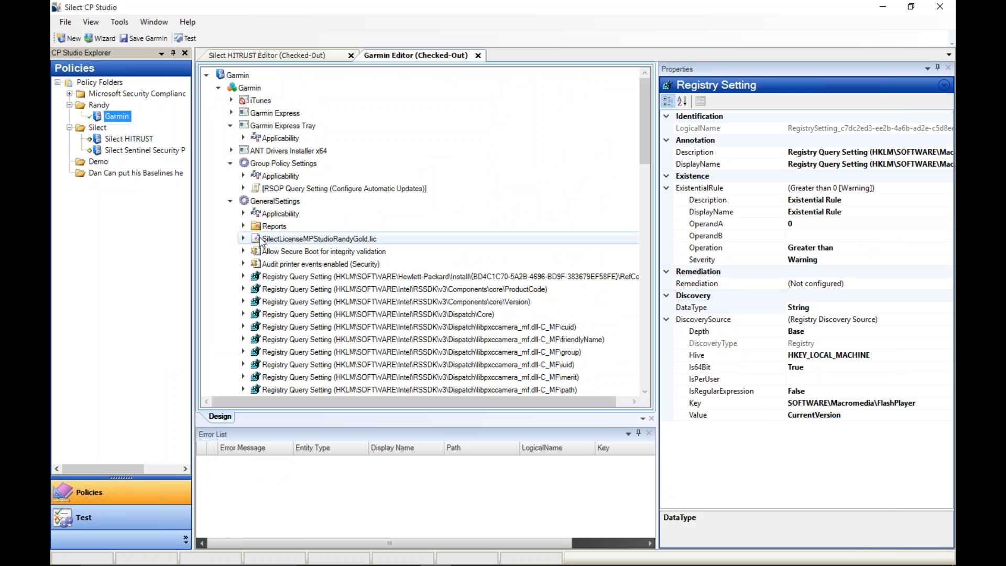
pyautogui.rightClick(282, 201)
pyautogui.moveTo(255, 211)
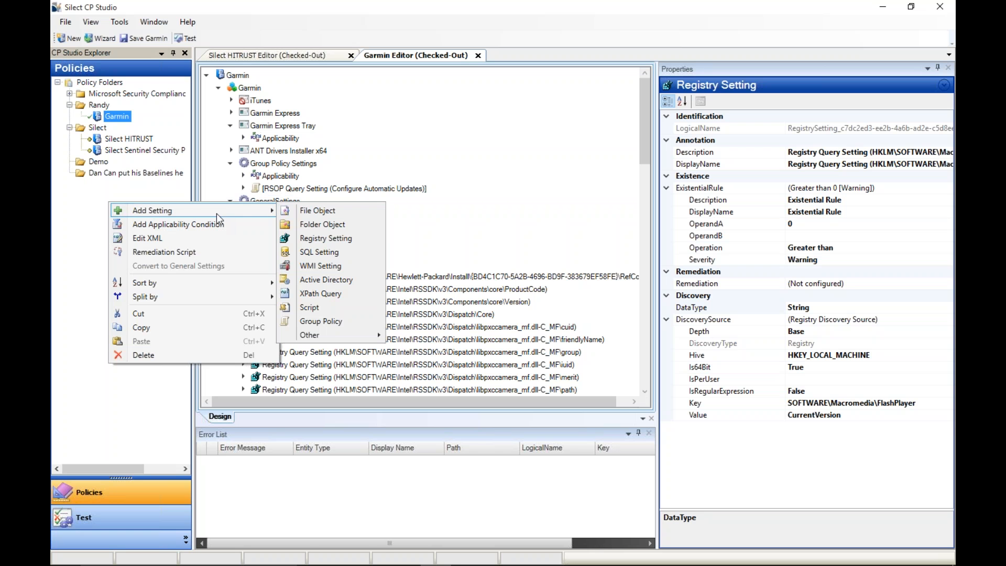
pyautogui.click(327, 240)
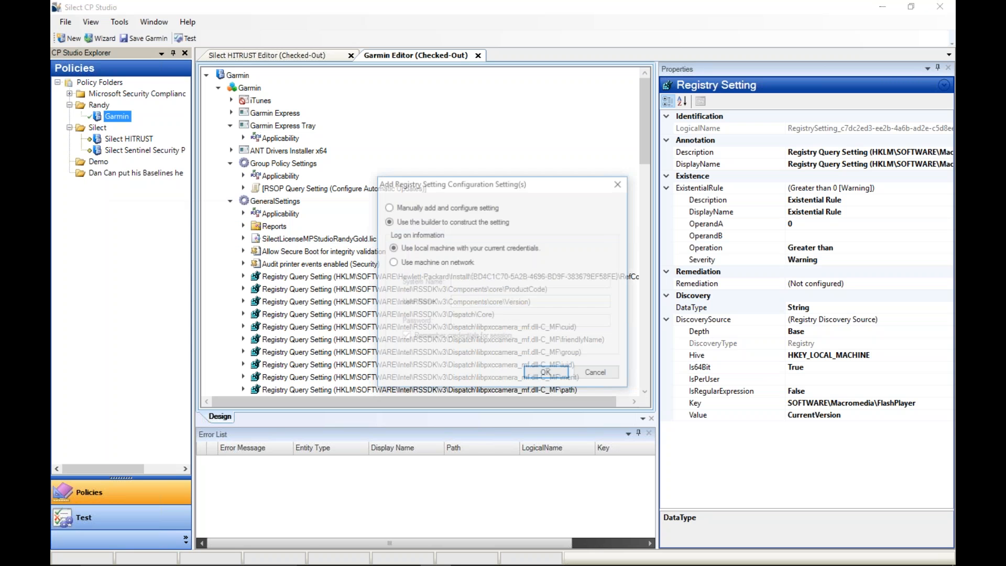
pyautogui.click(420, 262)
pyautogui.click(447, 249)
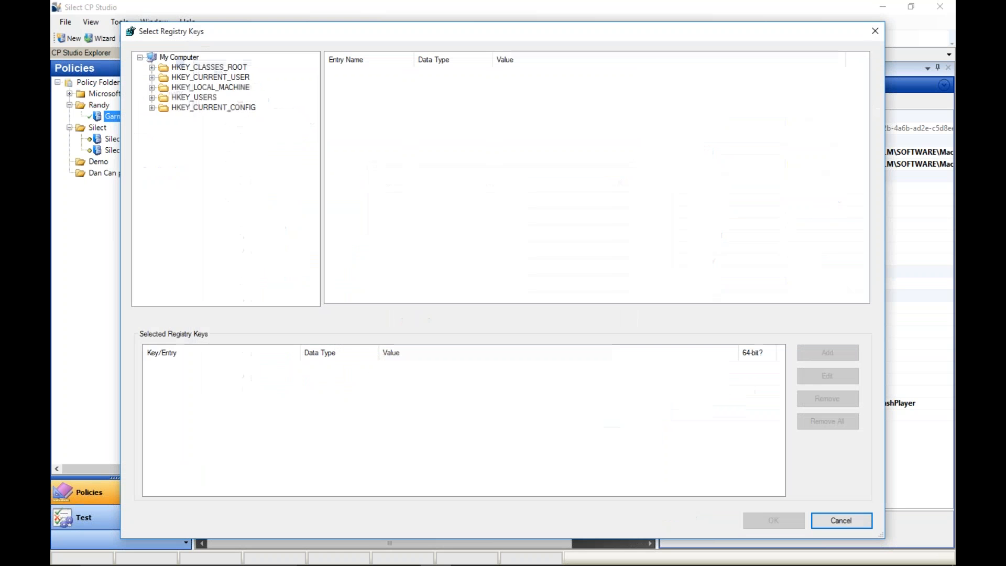
# Add the whole FlashPlayer key under HKEY_LOCAL_MACHINE\SOFTWARE\Macromedia to the selected registry keys
pyautogui.click(151, 87)
pyautogui.click(163, 137)
pyautogui.click(176, 218)
pyautogui.click(209, 219)
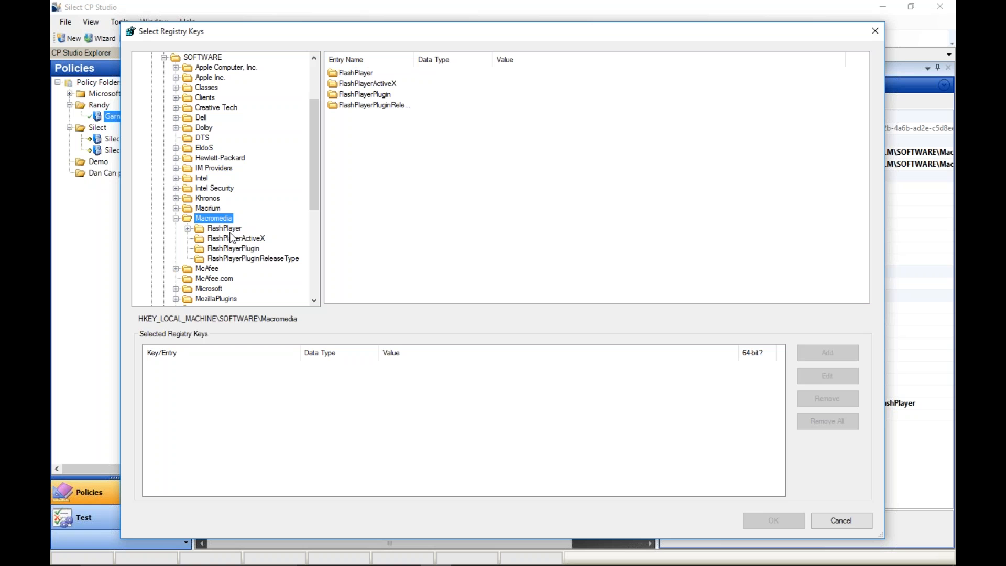
pyautogui.click(344, 75)
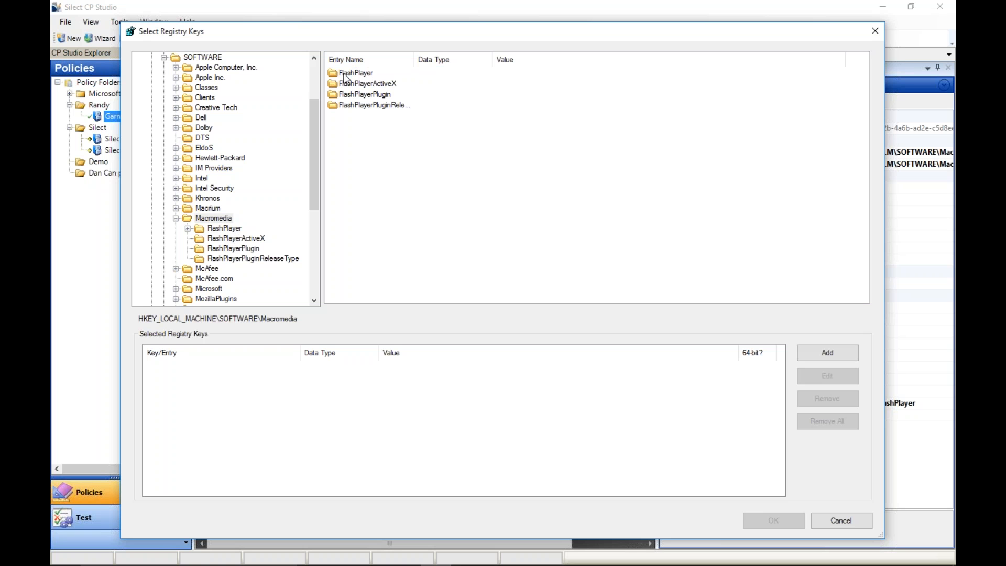
pyautogui.click(855, 352)
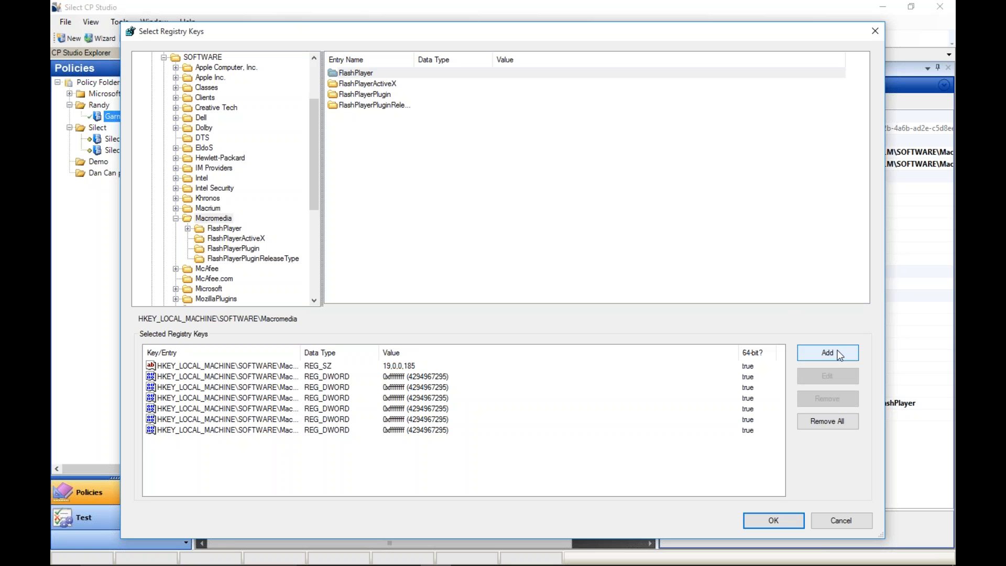
# Look through the McAfee and FlashPlayer keys, and confirm adding the selected FlashPlayer registry entries to GeneralSettings
pyautogui.click(207, 269)
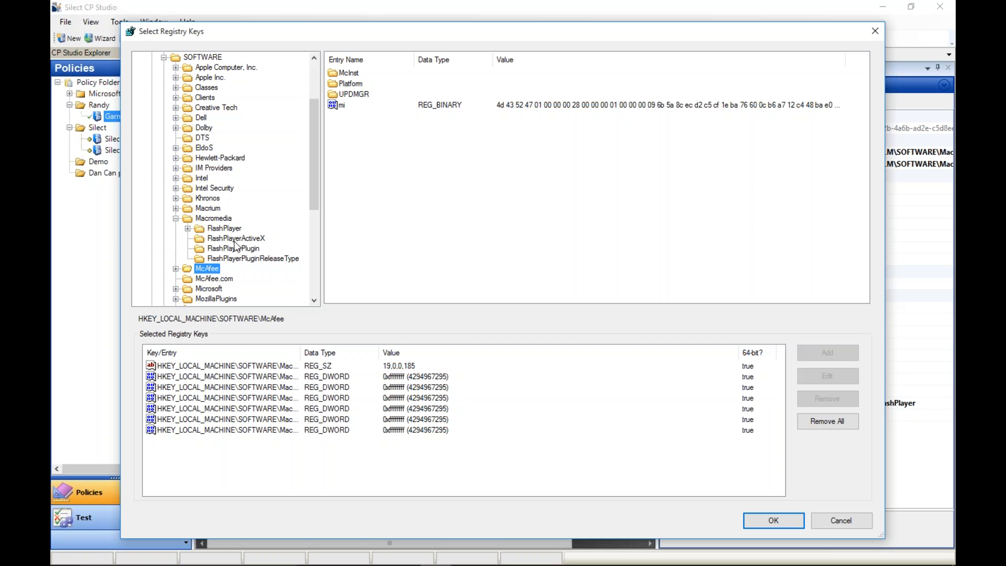
pyautogui.doubleClick(351, 73)
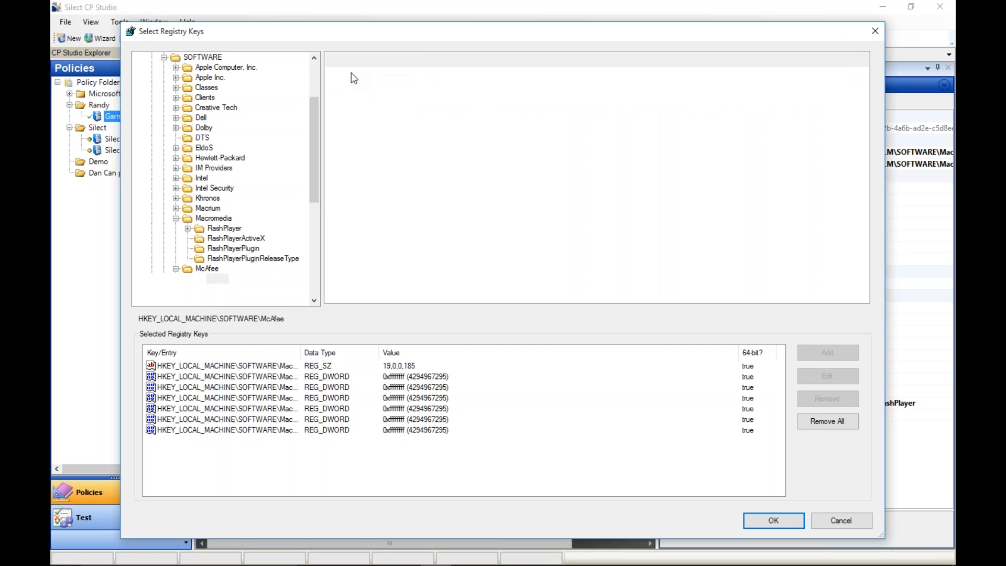
pyautogui.click(225, 229)
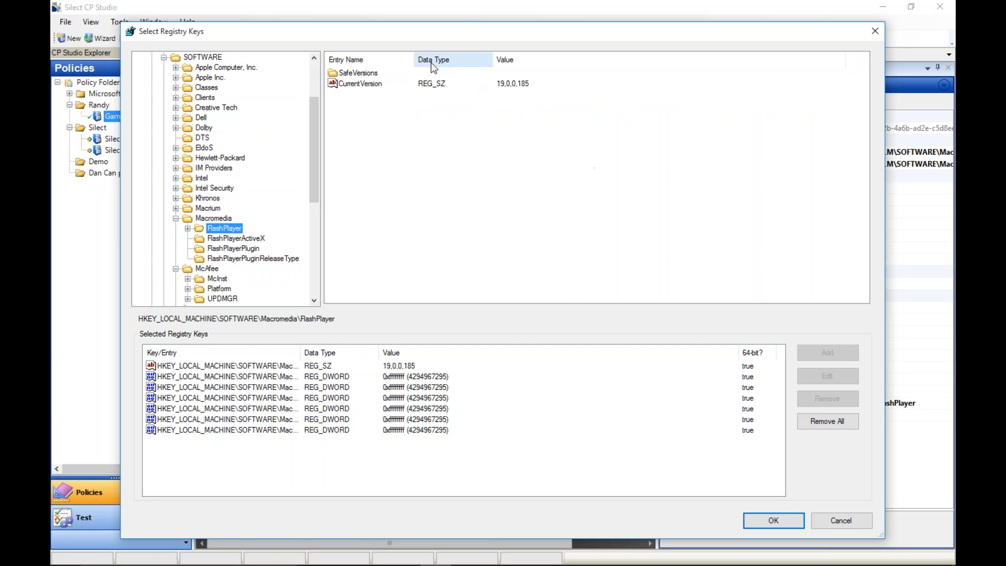
pyautogui.click(222, 220)
pyautogui.click(354, 73)
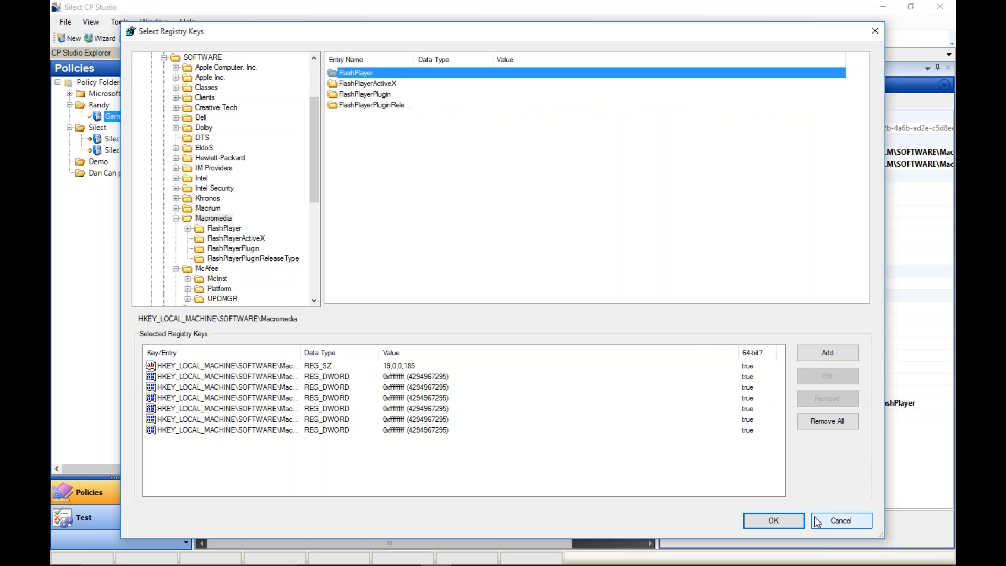
pyautogui.click(774, 520)
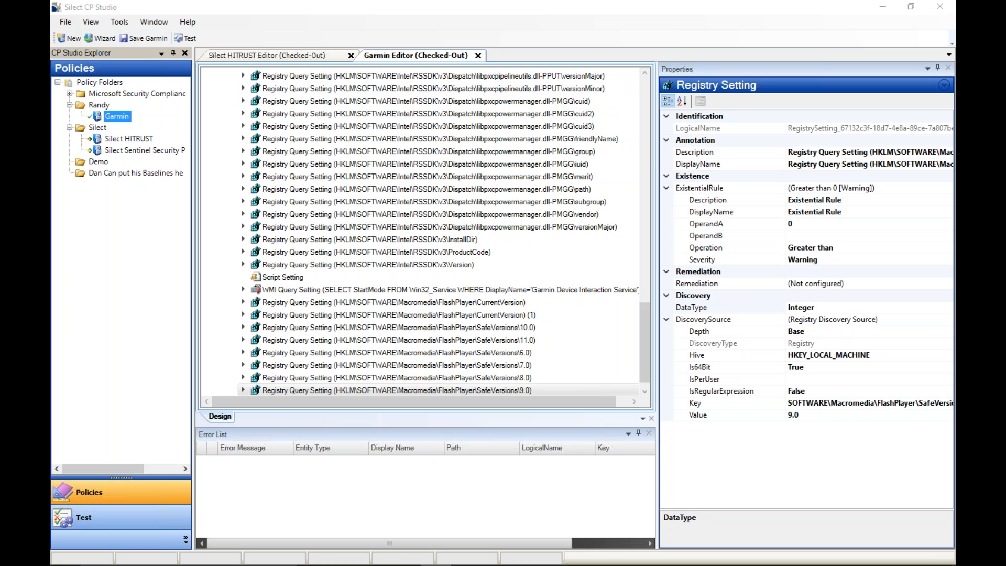
# Collapse the GeneralSettings group in the Garmin policy tree
pyautogui.moveTo(649, 348); pyautogui.dragTo(645, 123)
pyautogui.doubleClick(242, 202)
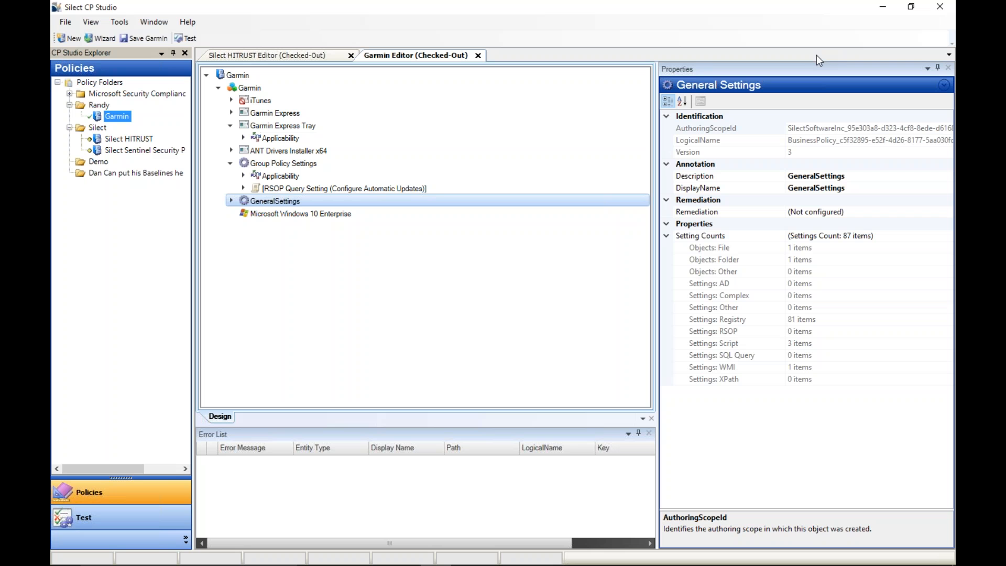
pyautogui.click(950, 12)
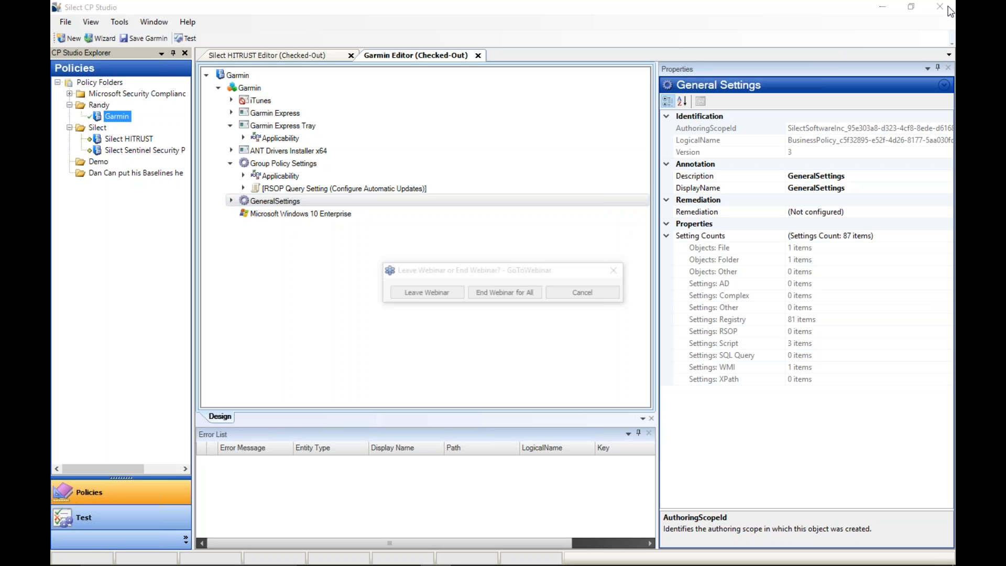